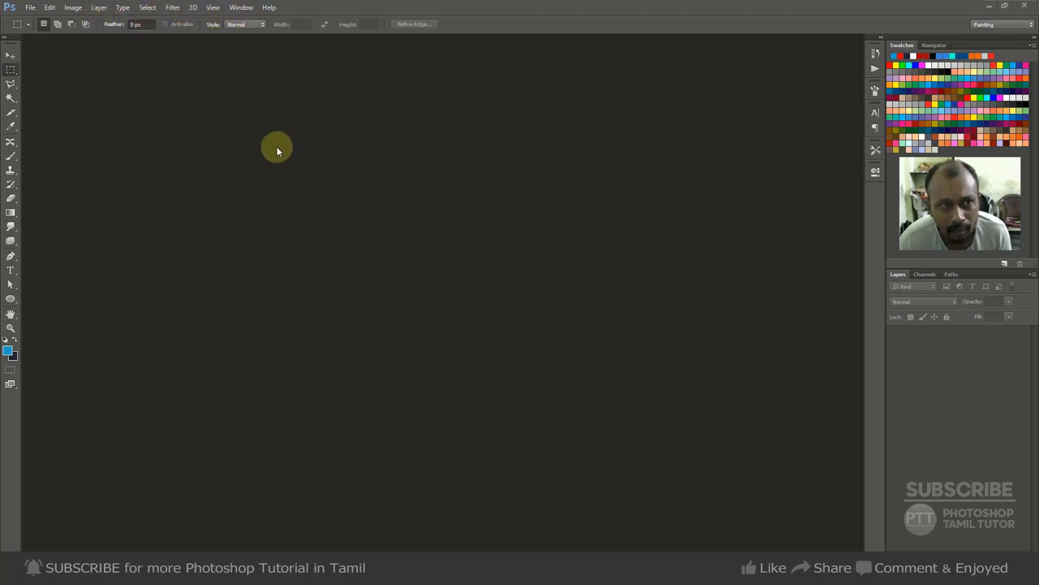
Create a new white-background document, 8 × 12 inches at 72 pixels per inch
click(99, 10)
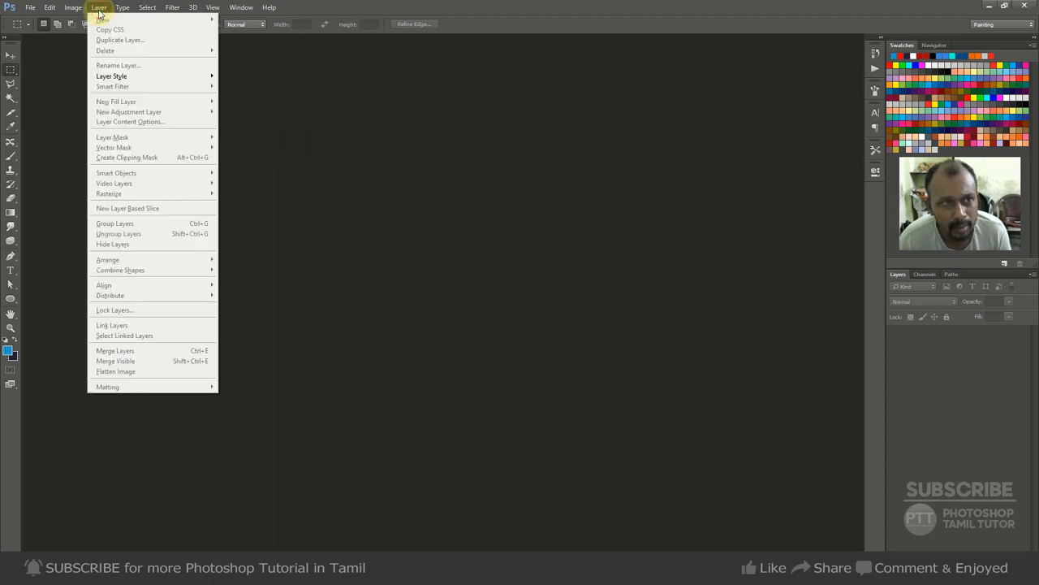
click(472, 158)
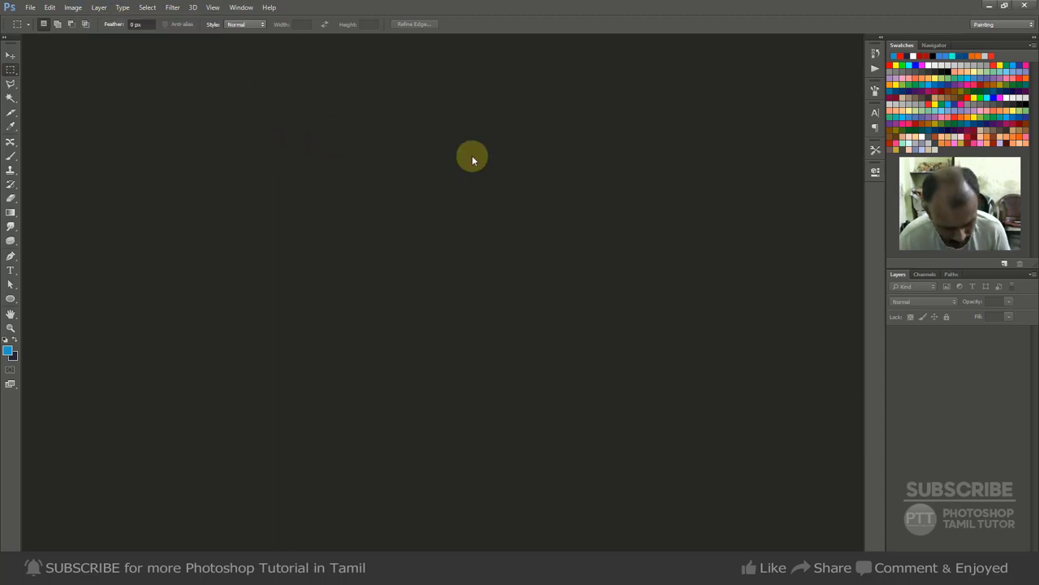
key(ctrl+n)
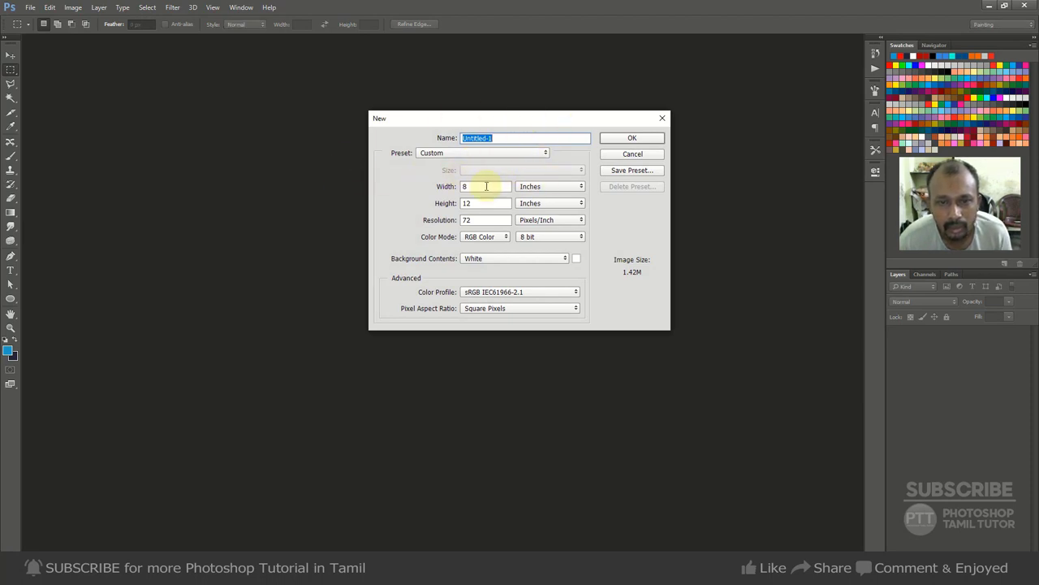
click(631, 140)
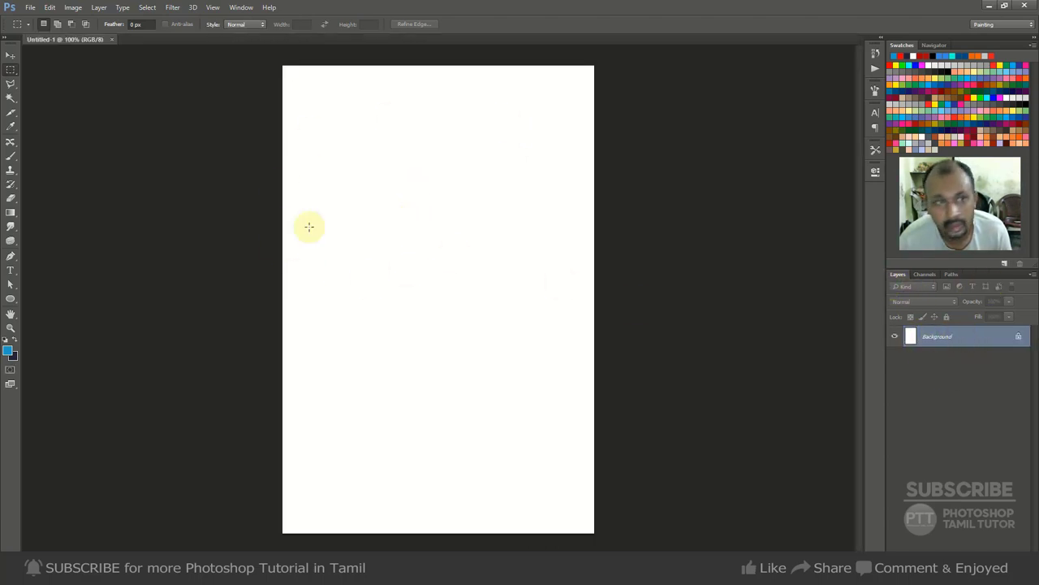
Fill the canvas with the blue foreground colour, then with the navy background colour
click(241, 7)
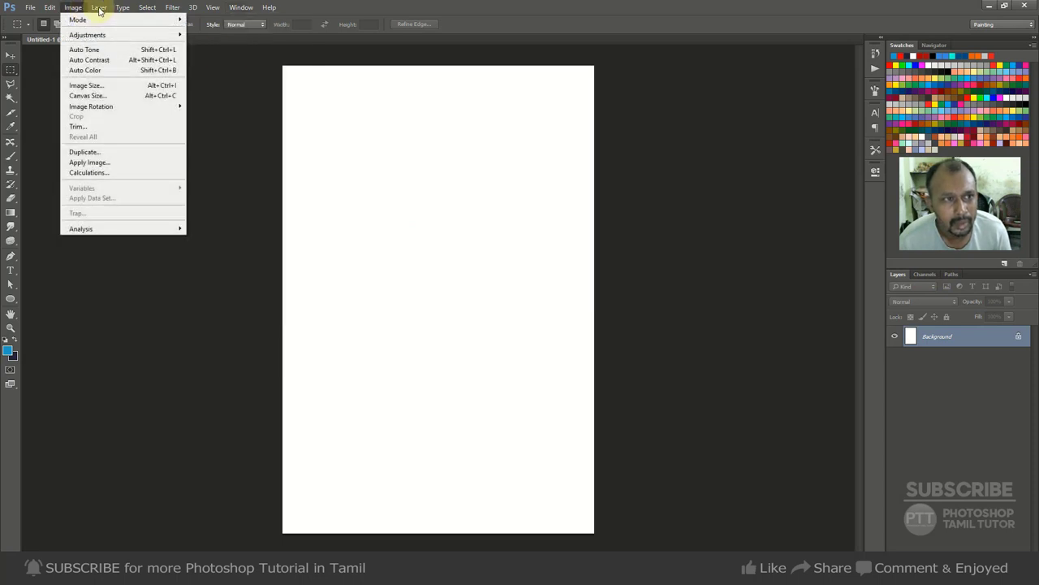
mouse_move(98, 10)
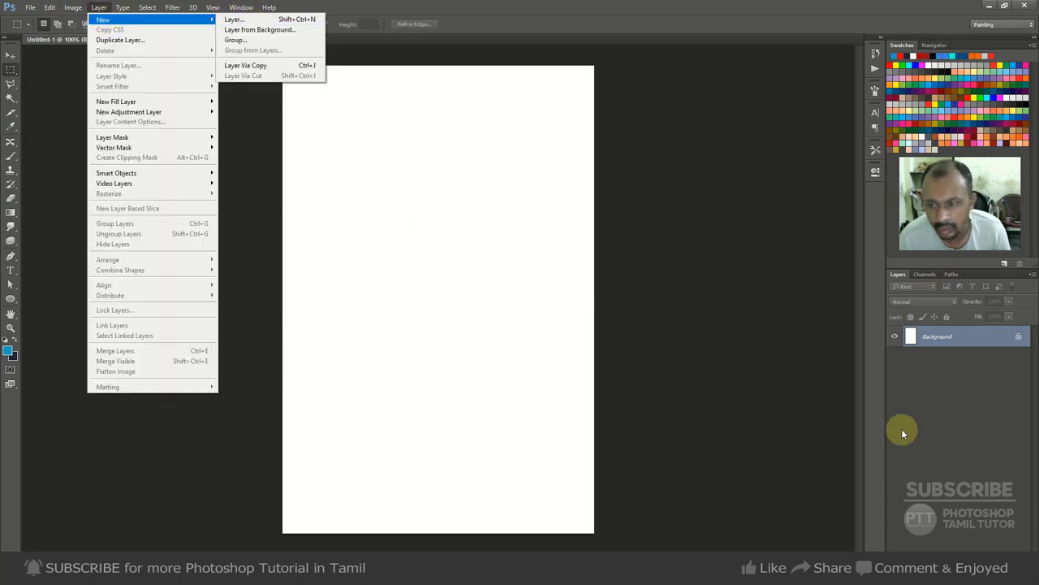
click(901, 344)
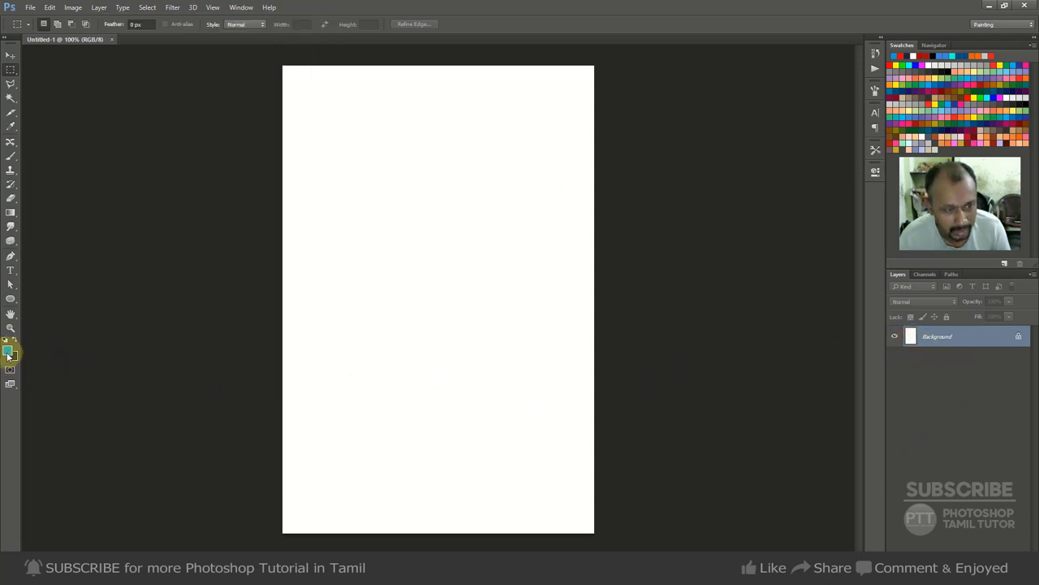
key(alt+BackSpace)
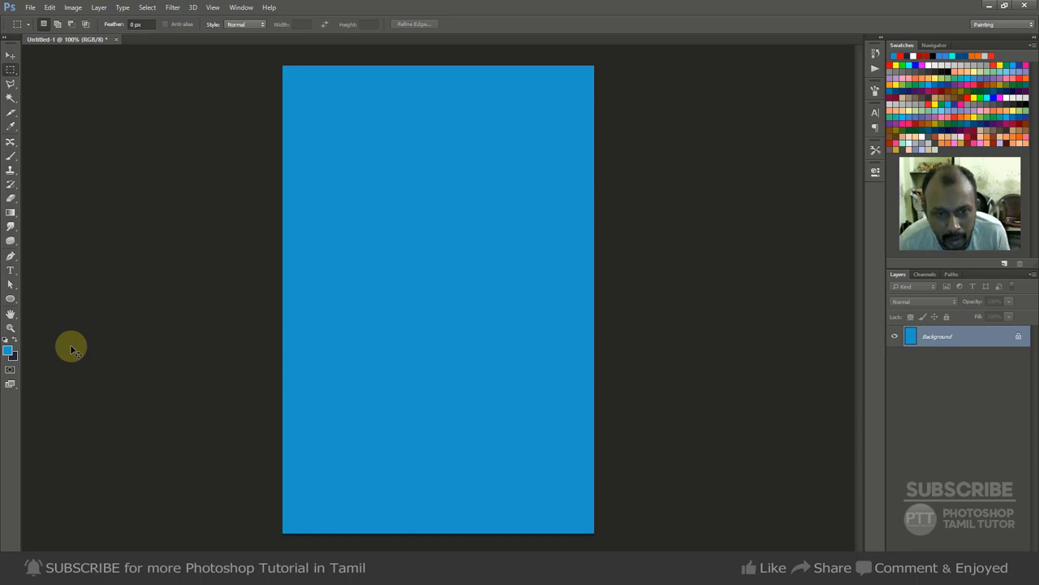
key(ctrl+BackSpace)
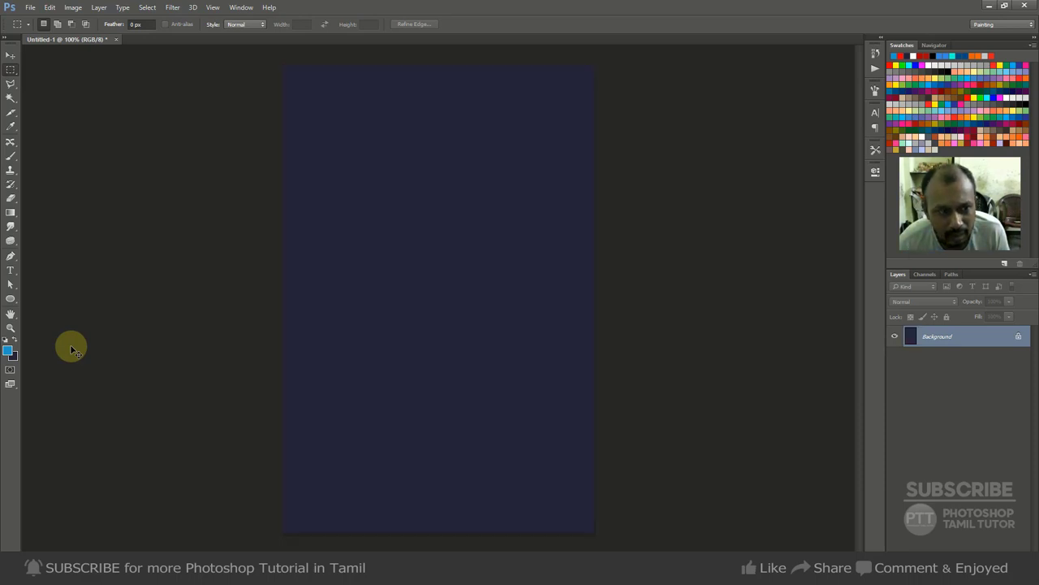
Set the background colour to bright magenta, fill with it, then refill the canvas blue
click(13, 357)
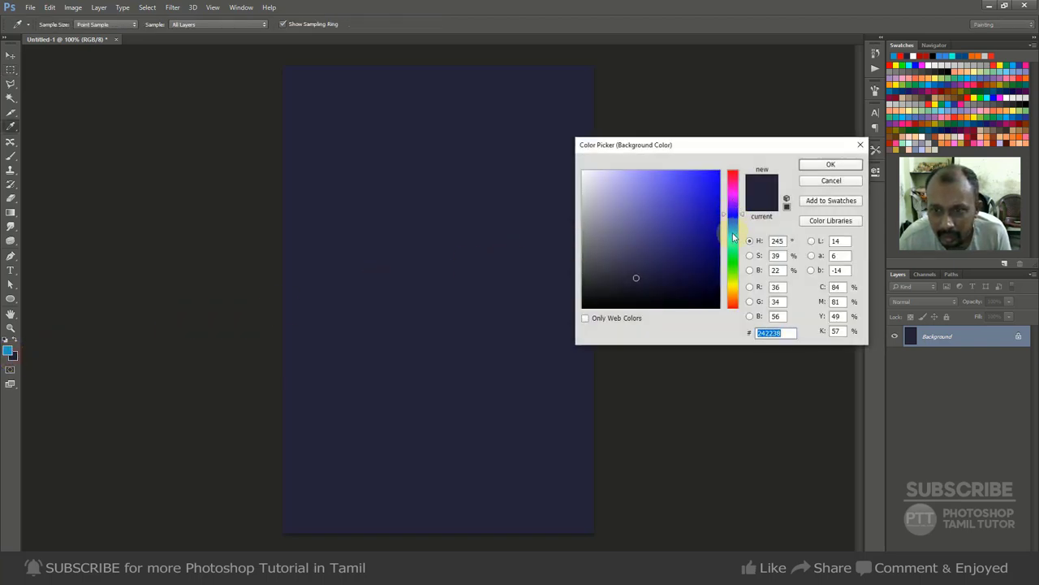
drag(733, 236, 731, 189)
click(679, 195)
click(843, 166)
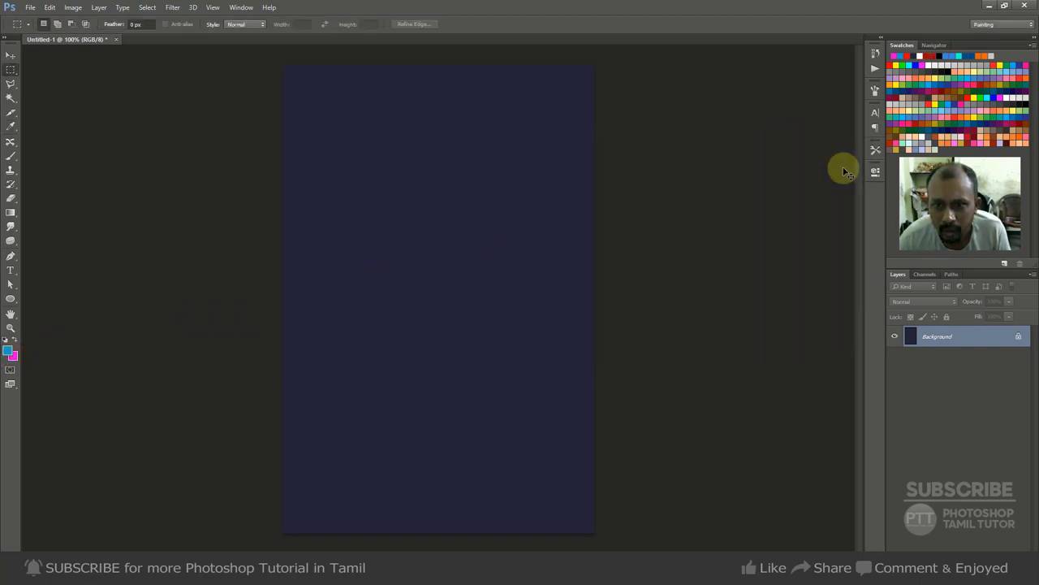
key(ctrl+BackSpace)
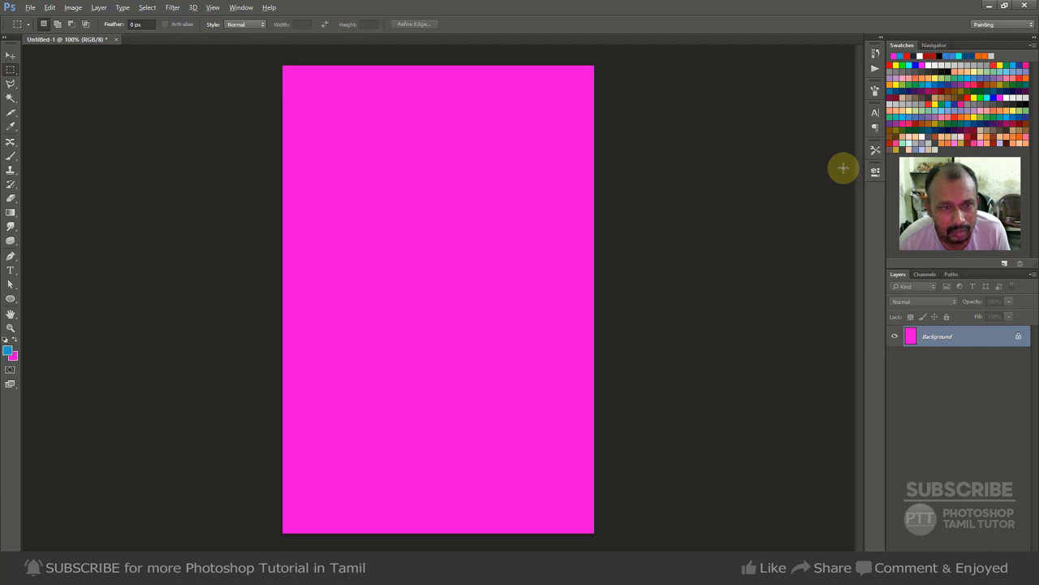
key(alt+BackSpace)
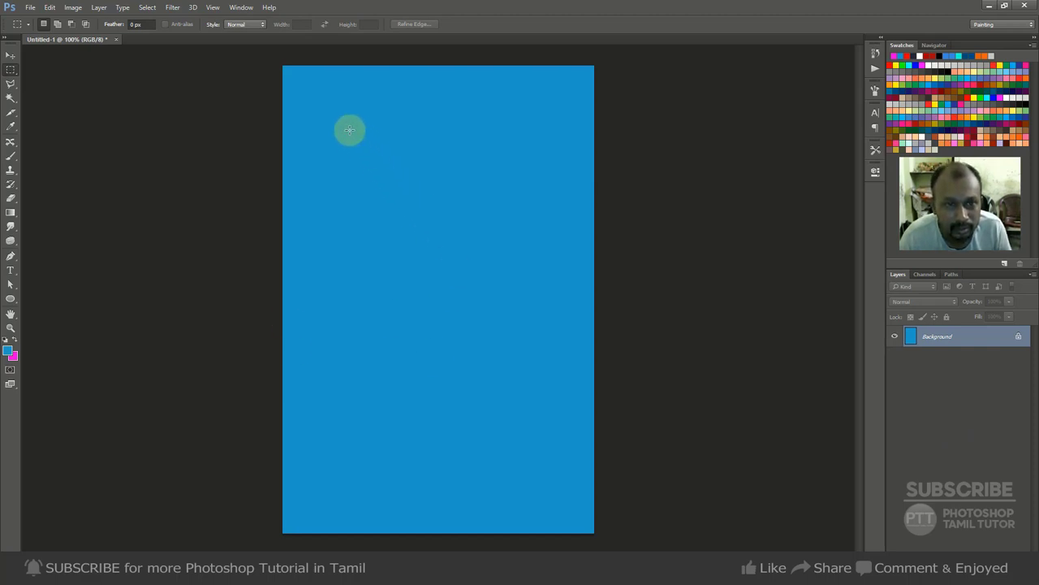
Select a square in the upper middle of the canvas and create Layer 1 with colour label None
drag(347, 142, 525, 319)
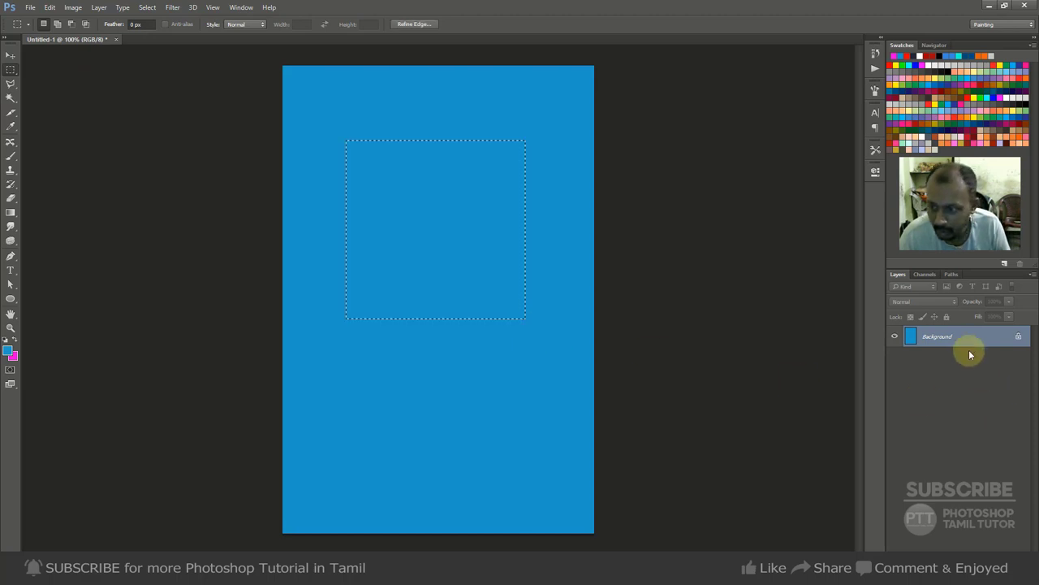
click(1005, 547)
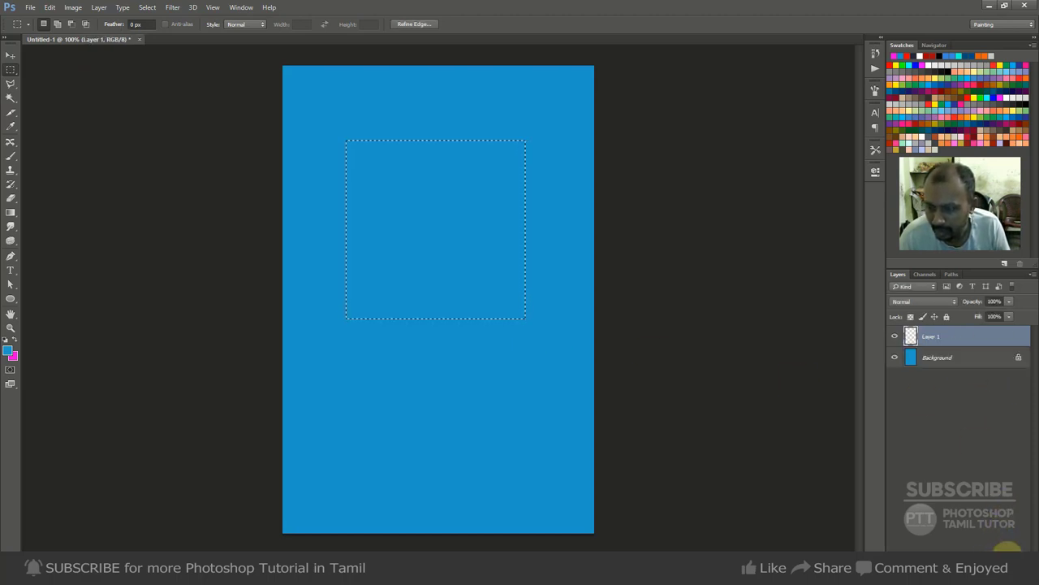
key(ctrl+z)
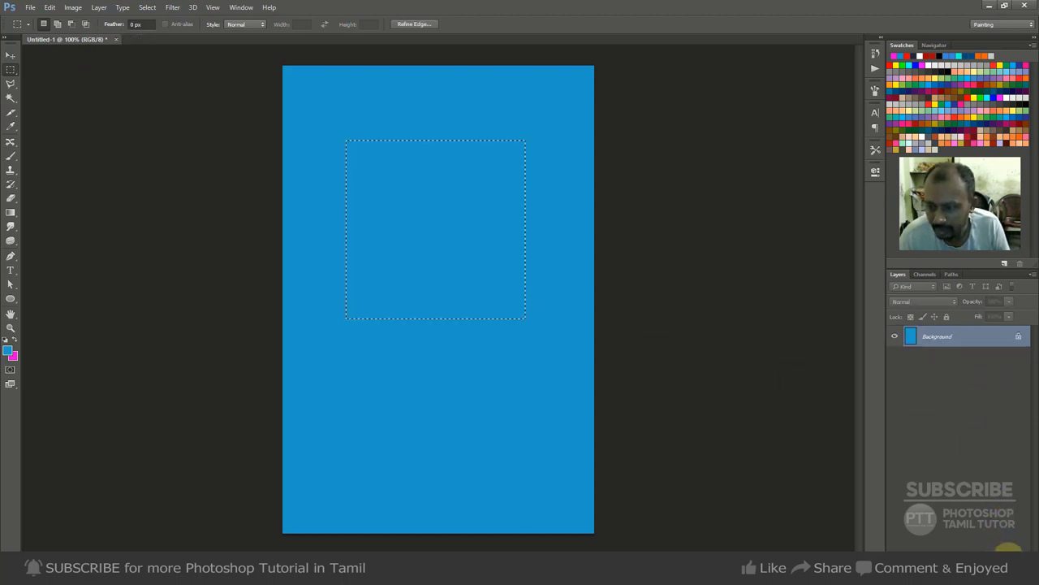
click(92, 8)
mouse_move(137, 21)
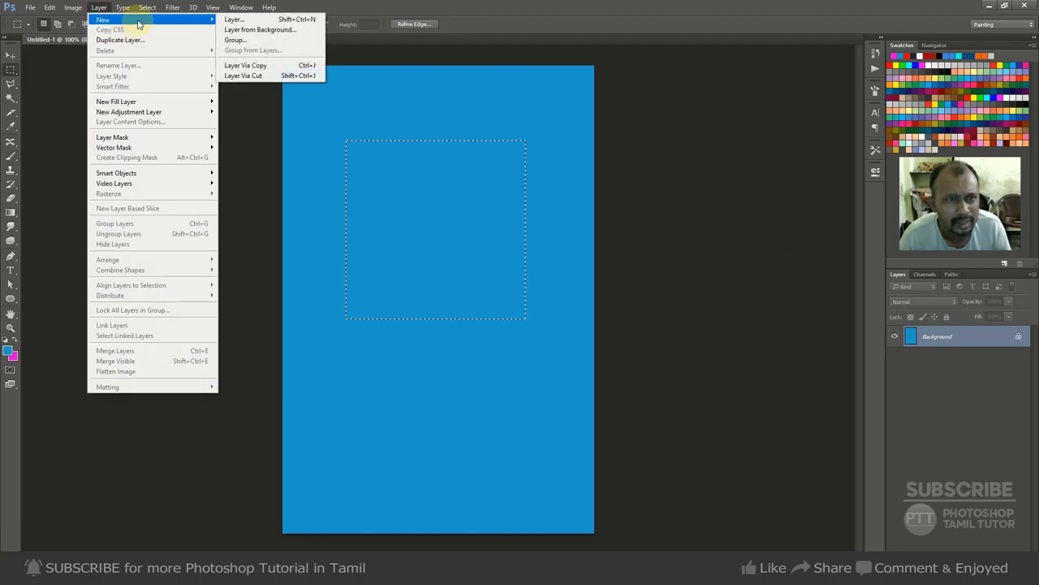
click(304, 23)
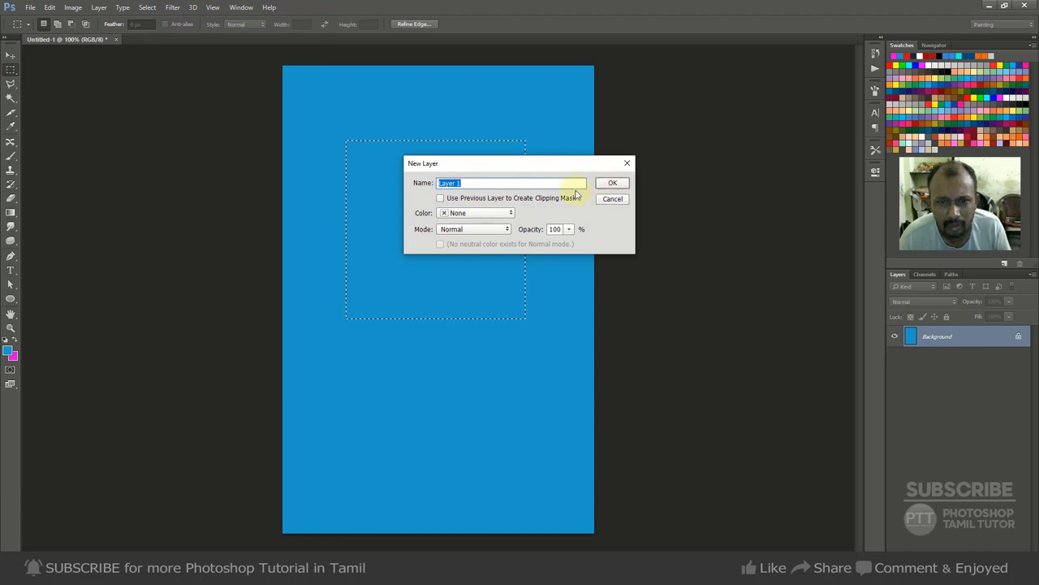
click(501, 212)
click(580, 215)
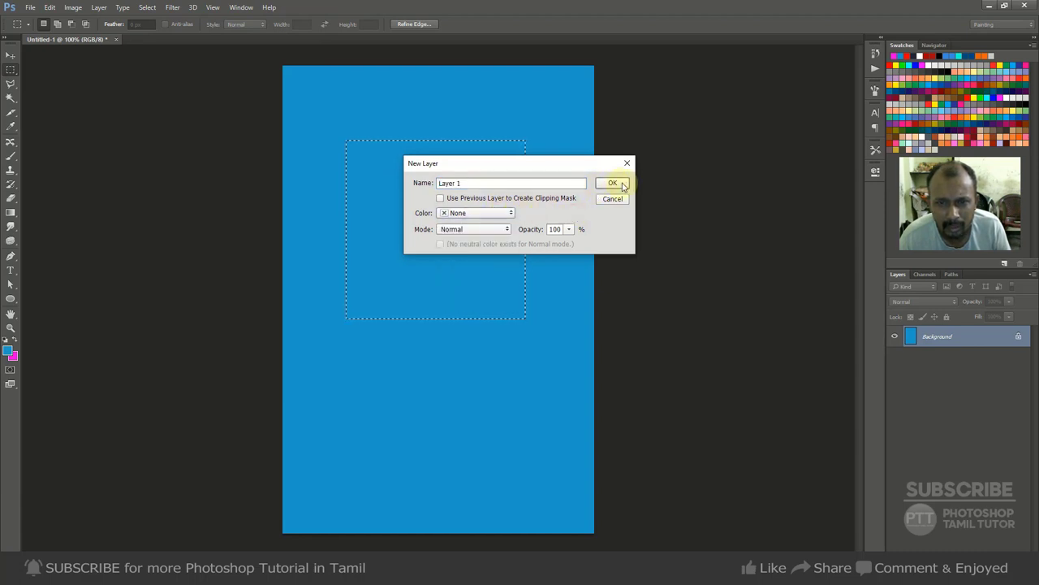
click(615, 183)
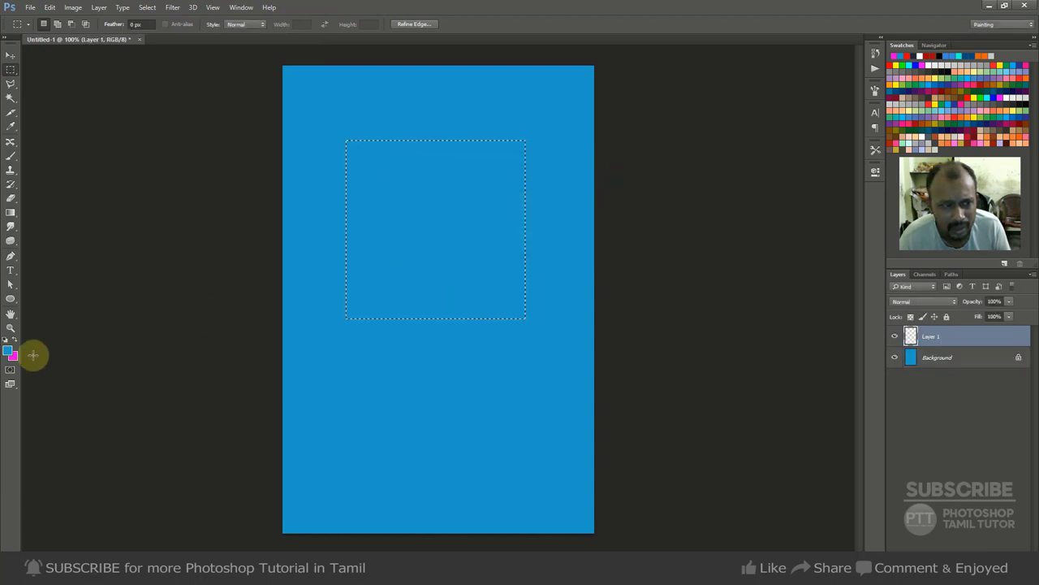
Fill the square selection with dark green and deselect
click(8, 350)
click(719, 265)
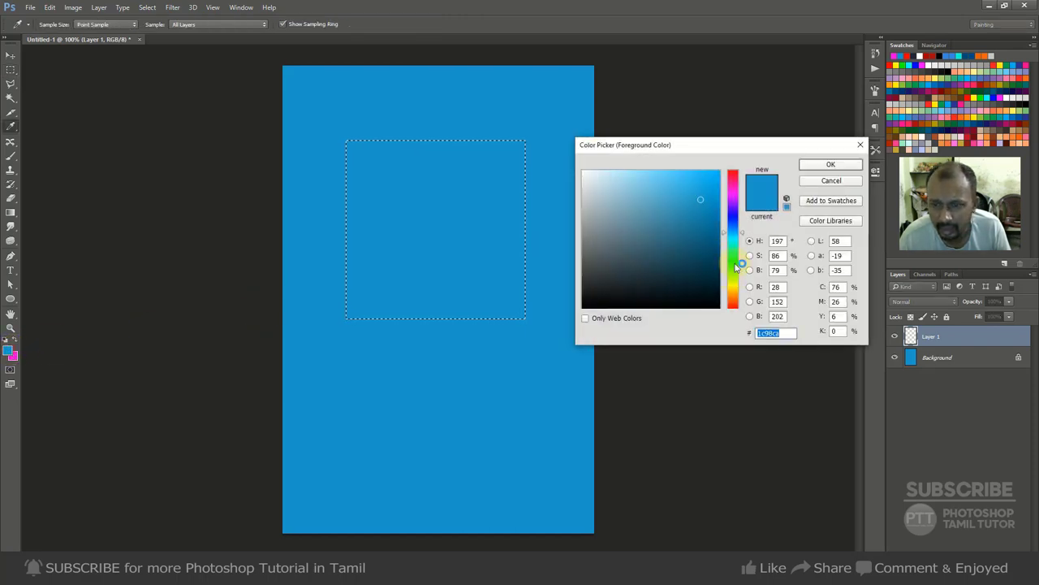
click(738, 265)
click(830, 165)
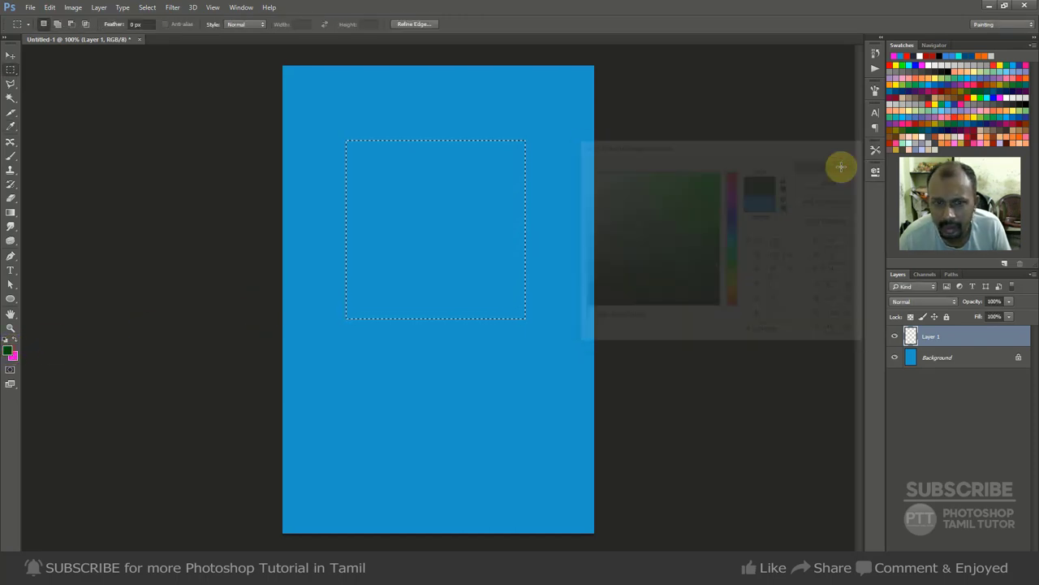
key(alt+BackSpace)
key(ctrl+d)
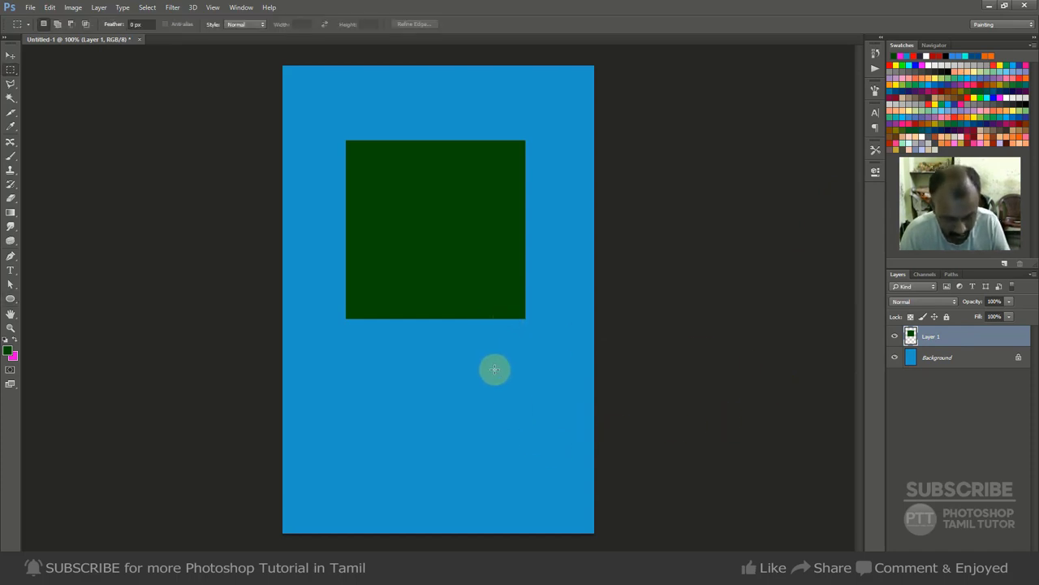
Draw a circular selection over the square's bottom, create Layer 2, fill it magenta and deselect
key(shift+m)
drag(379, 244, 568, 442)
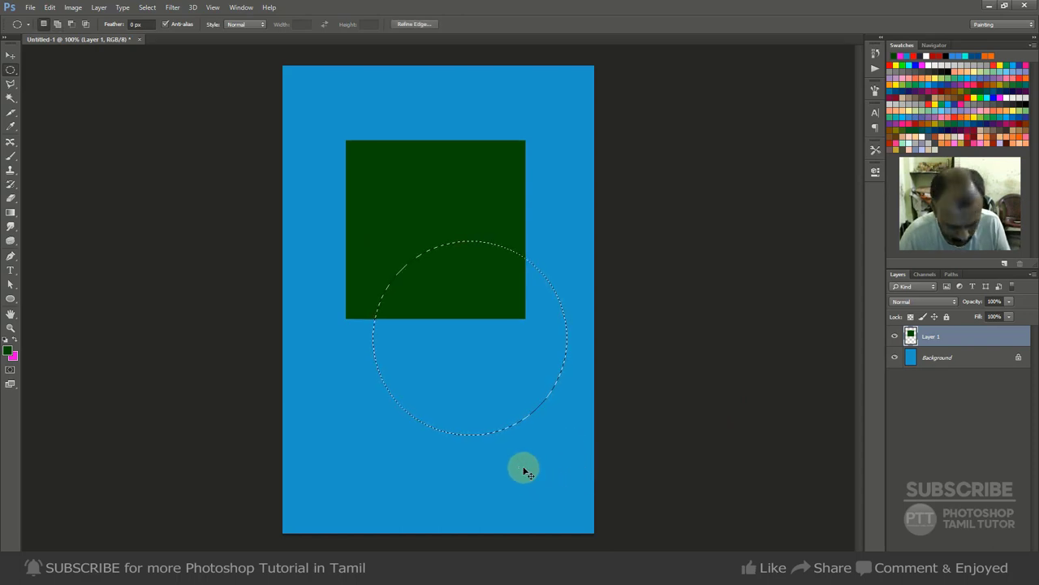
key(ctrl+shift+n)
key(Return)
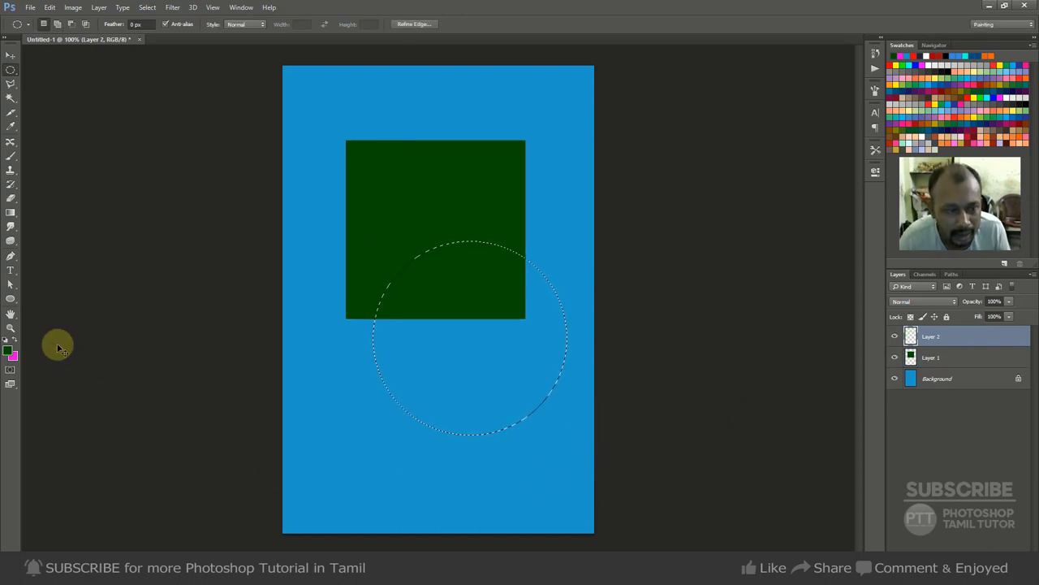
key(ctrl+BackSpace)
key(ctrl+d)
Select Layer 2 from the canvas layer list and move the magenta circle down and left
key(v)
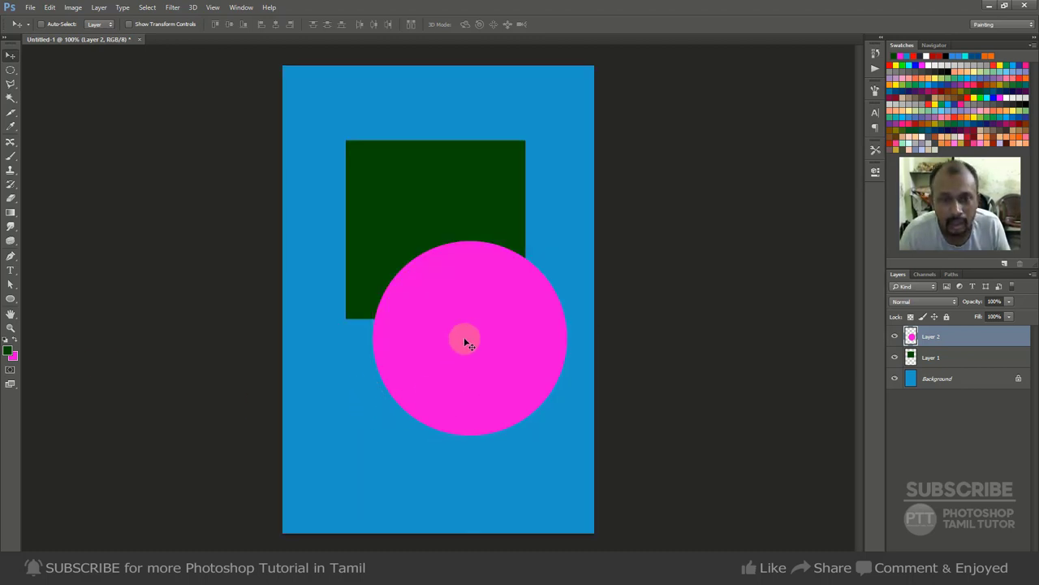
right_click(462, 313)
click(489, 310)
drag(487, 334, 457, 336)
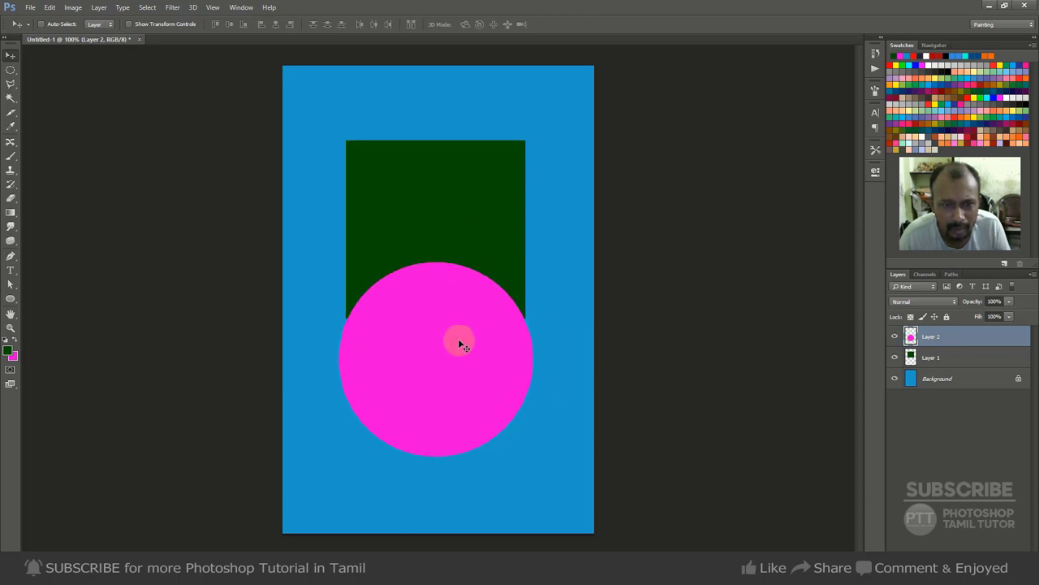
Pick Layer 1, then Layer 2, from the canvas right-click layer list
right_click(464, 193)
click(492, 201)
right_click(466, 264)
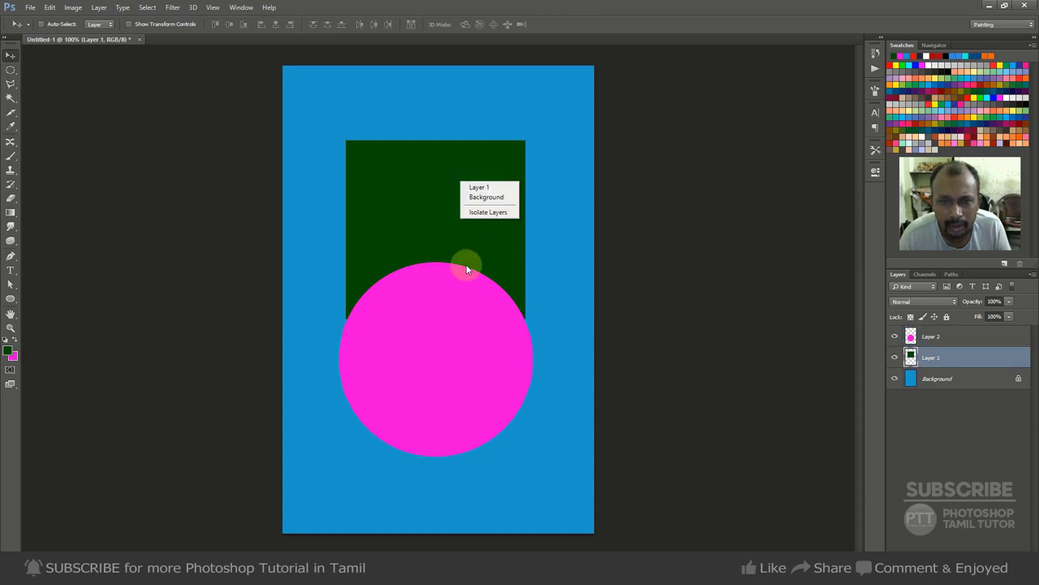
click(481, 187)
right_click(468, 276)
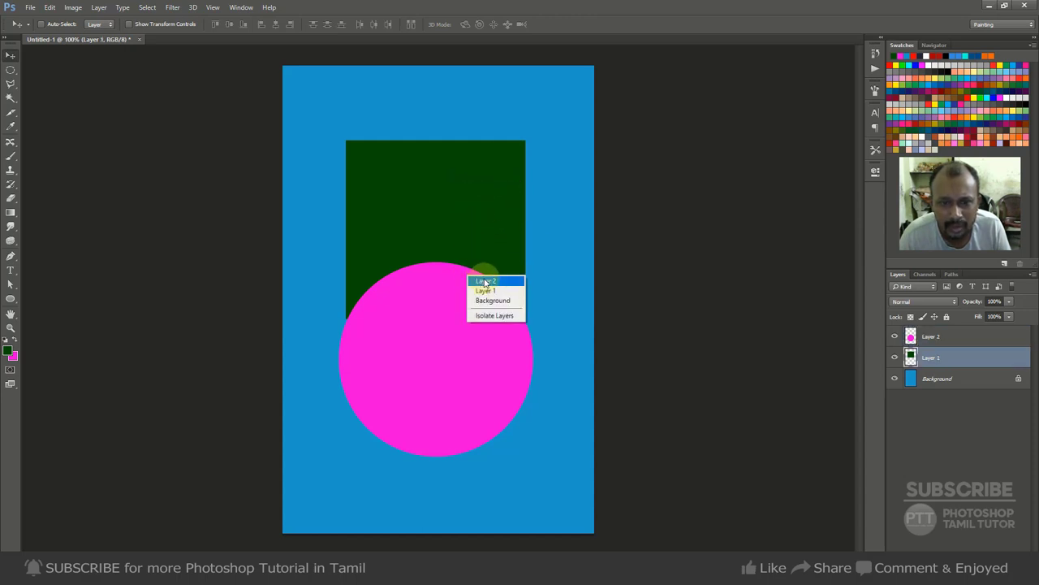
click(486, 281)
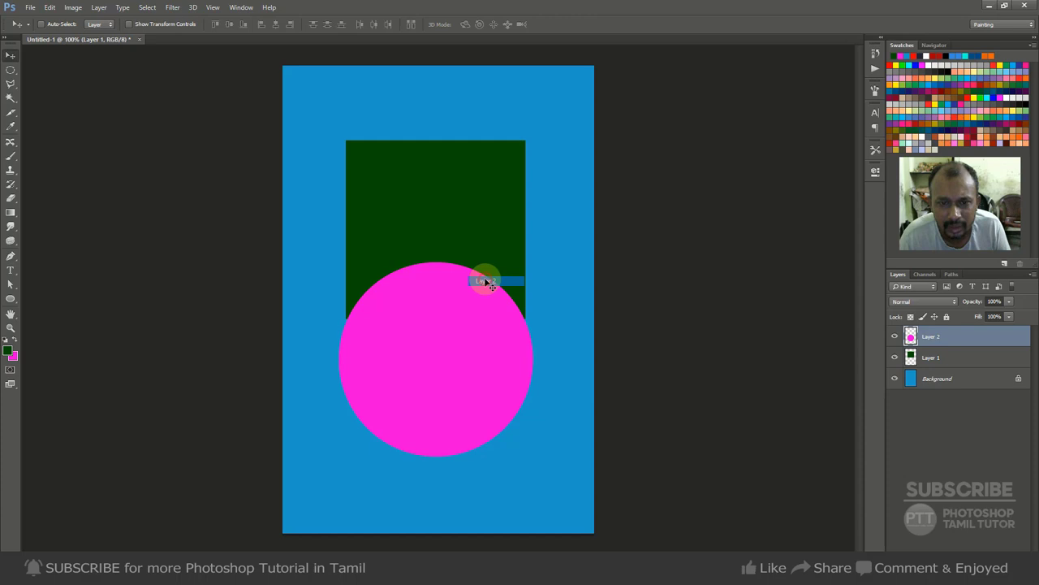
Make Layer 1 active, test-drag the green rectangle and undo the move
right_click(480, 212)
click(412, 147)
right_click(537, 150)
click(553, 212)
right_click(500, 208)
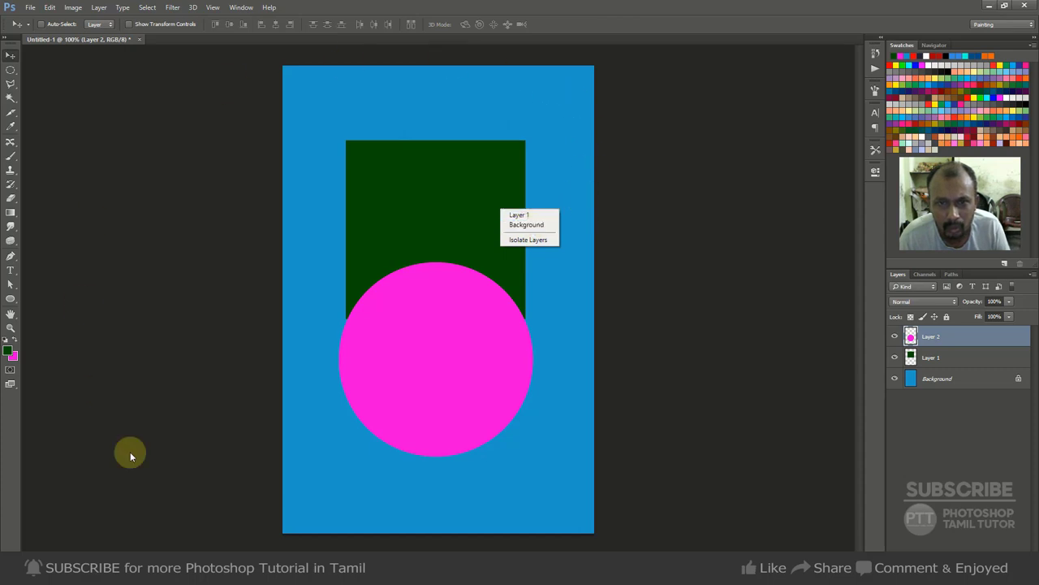
click(522, 216)
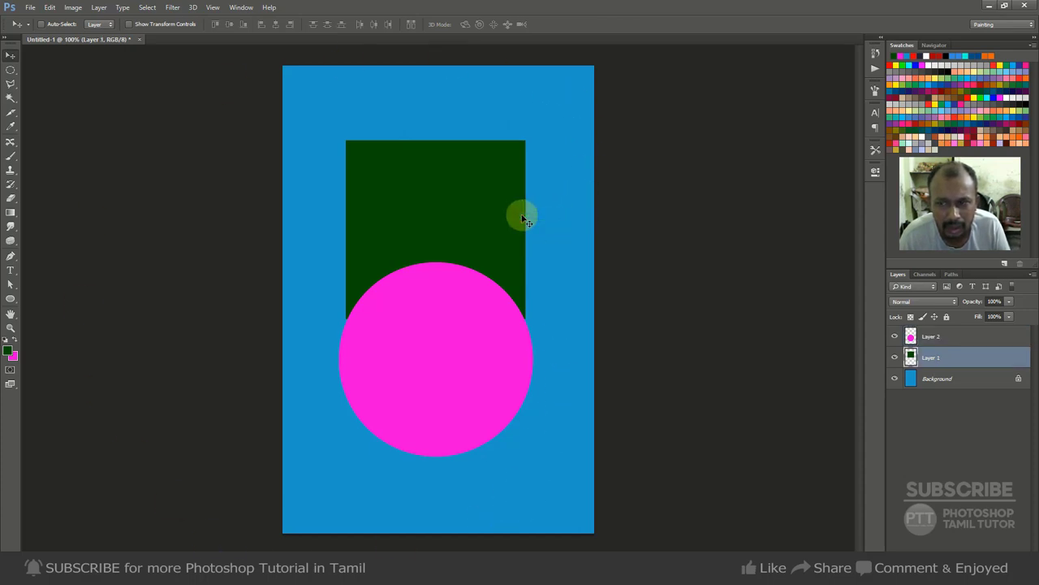
drag(475, 223, 492, 241)
key(ctrl+z)
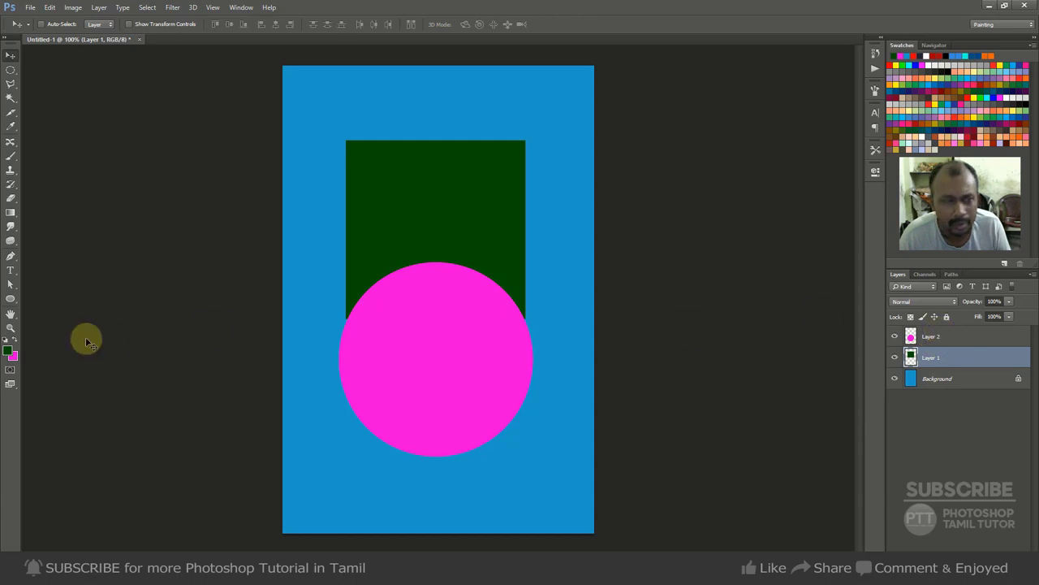
Type 'sasa' near the top of the page and centre it just above the green rectangle
click(10, 270)
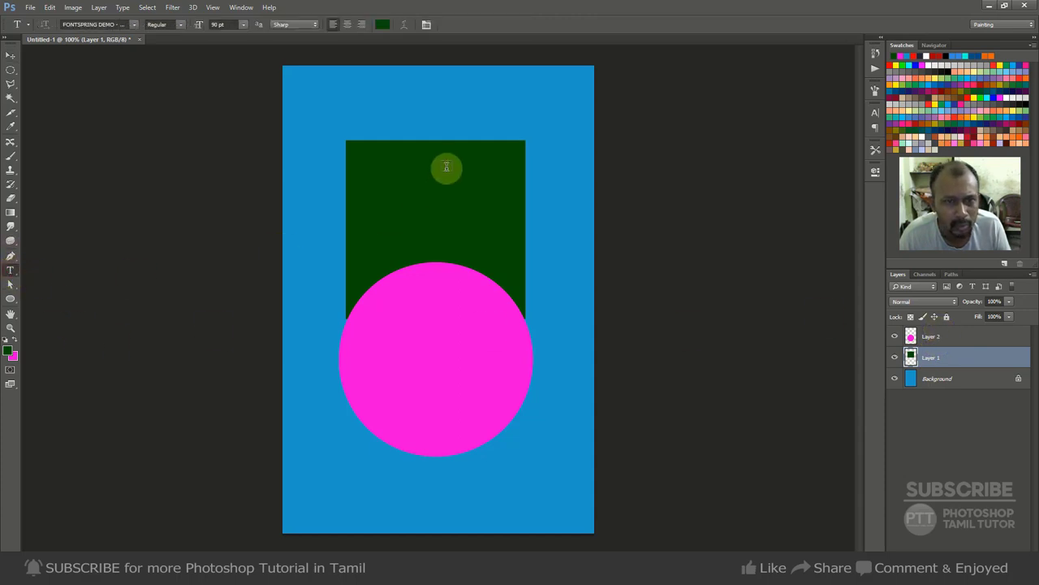
click(386, 114)
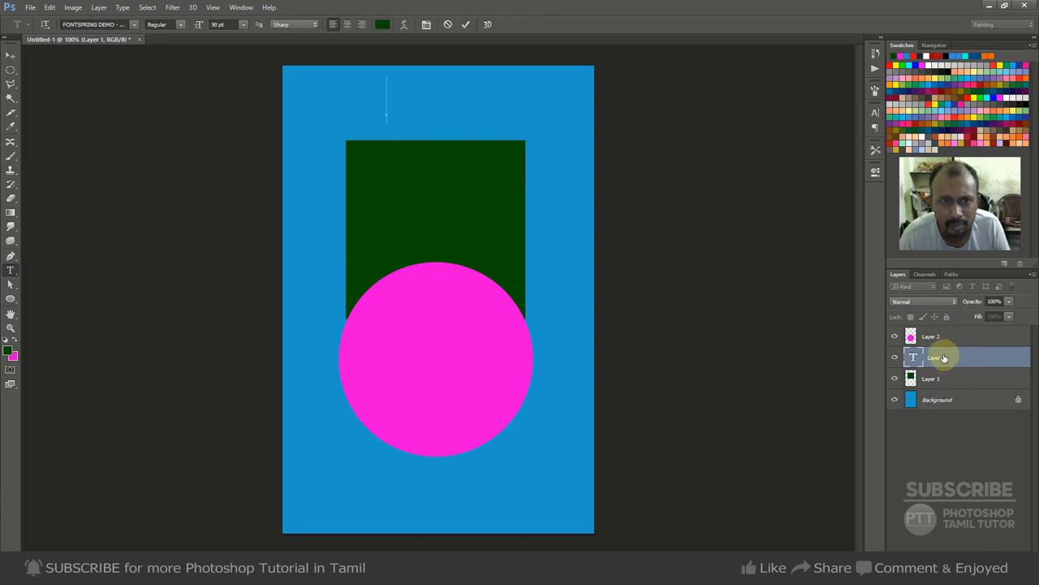
text(sasa)
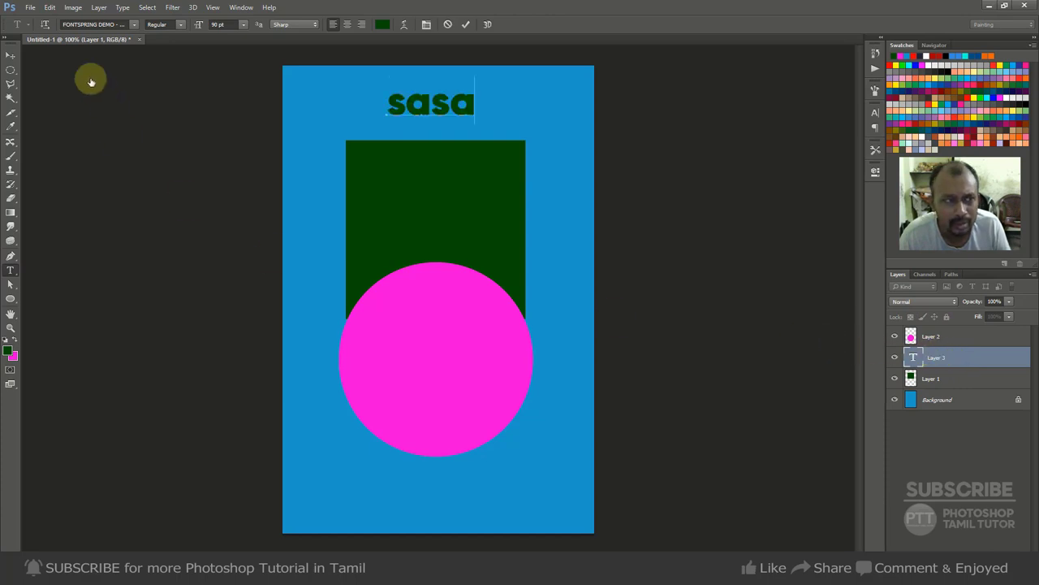
click(10, 55)
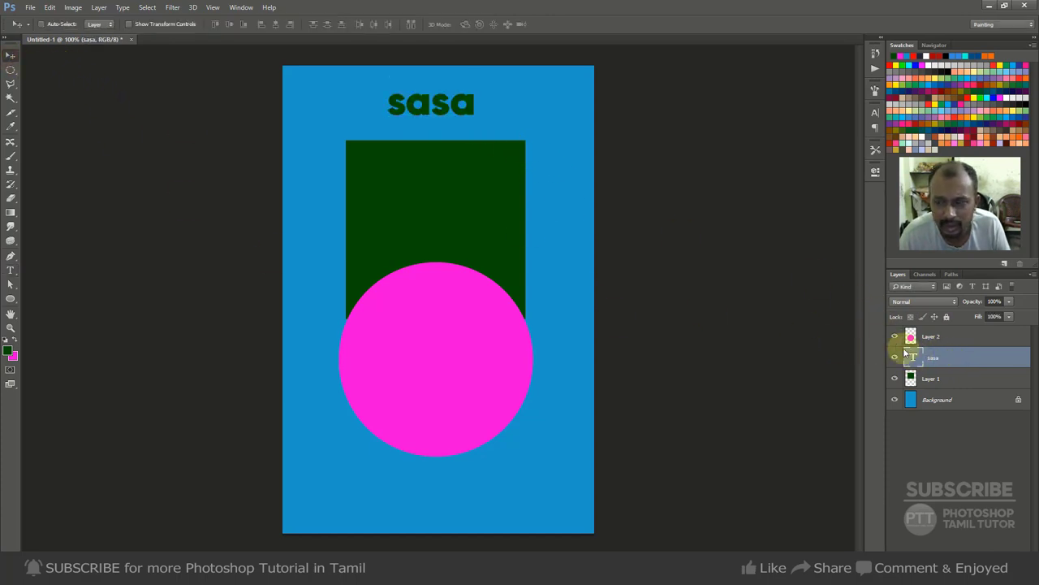
right_click(472, 101)
drag(485, 116, 457, 138)
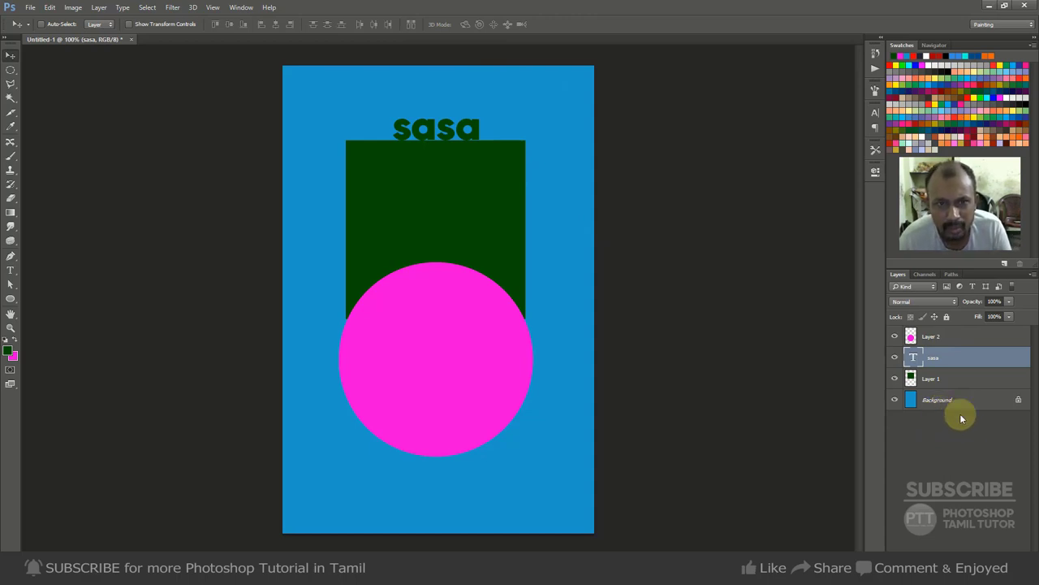
Save the design as demo.psd in Desktop > classimages, then reopen Save As
click(30, 7)
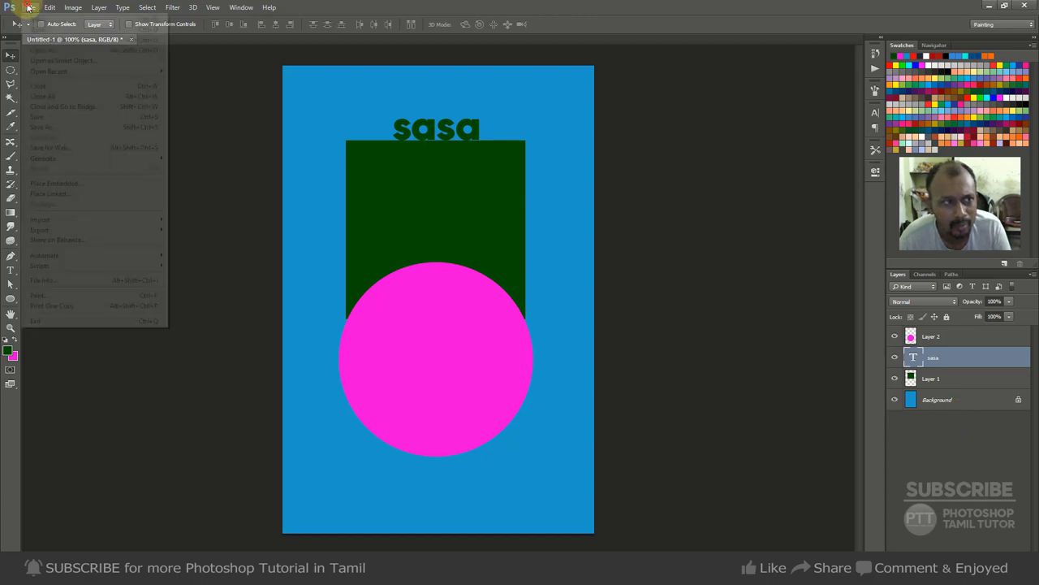
click(43, 127)
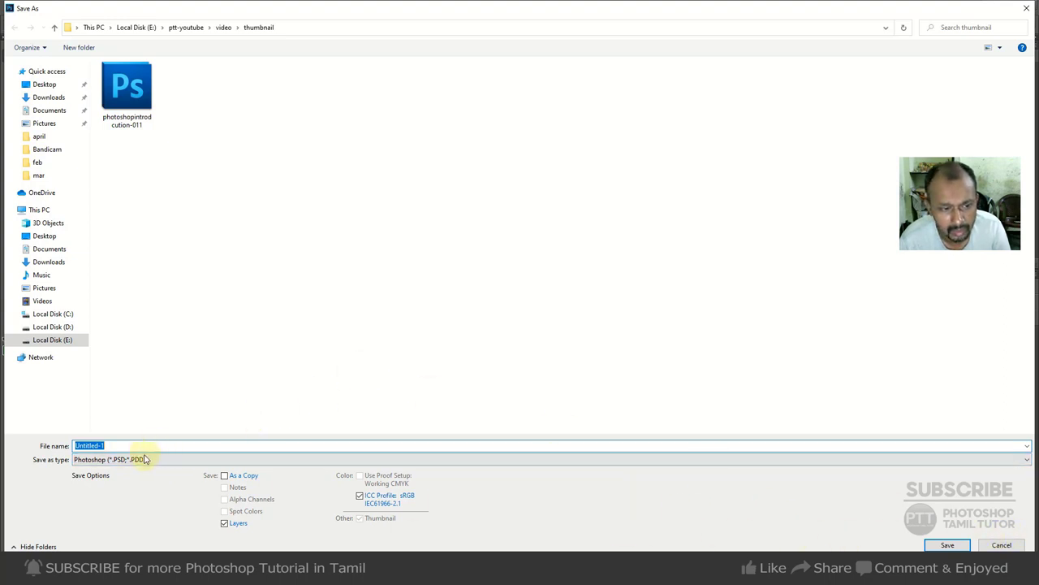
click(1004, 544)
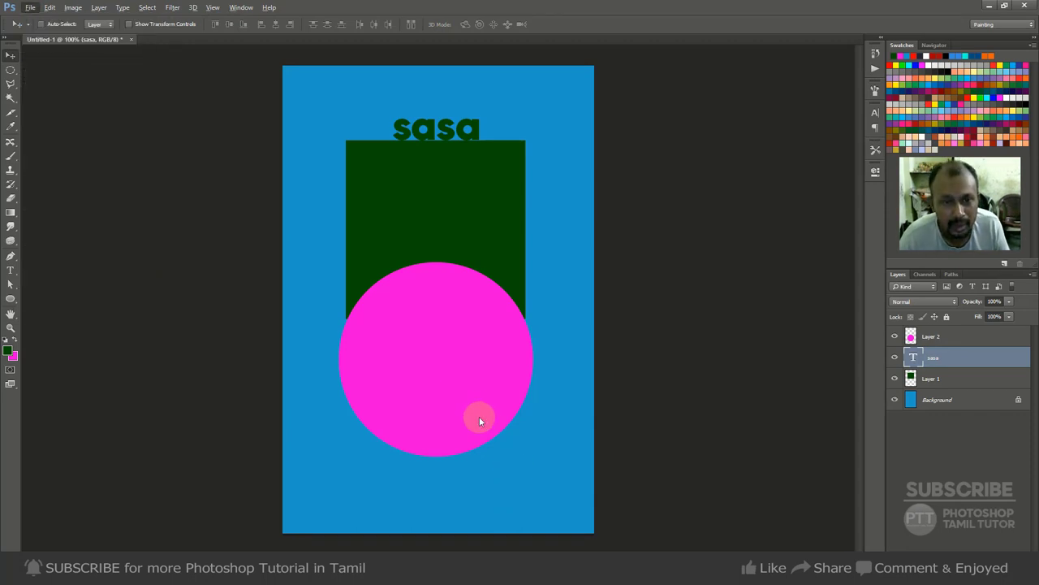
key(ctrl+s)
click(47, 85)
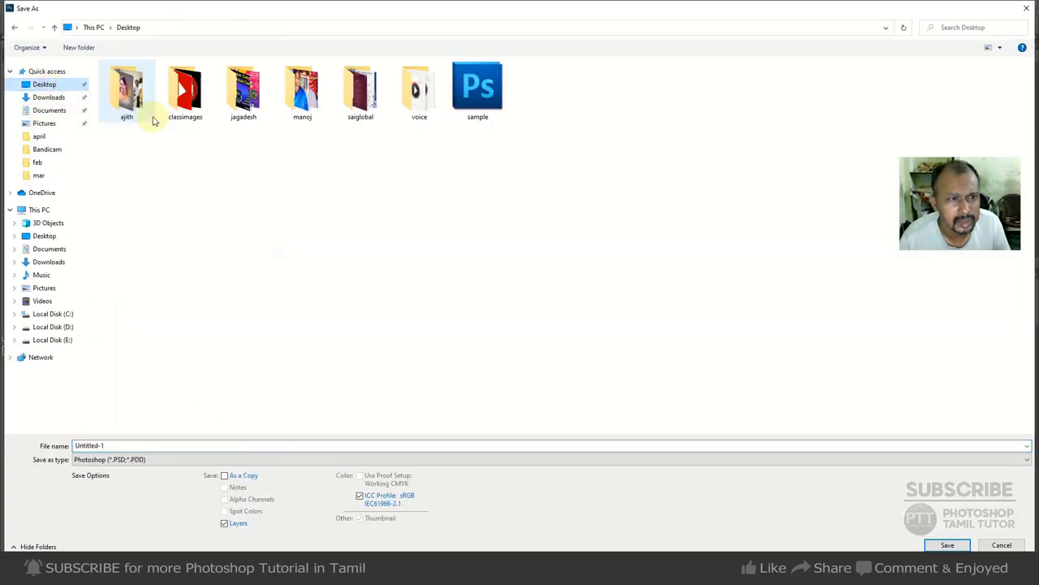
double_click(185, 94)
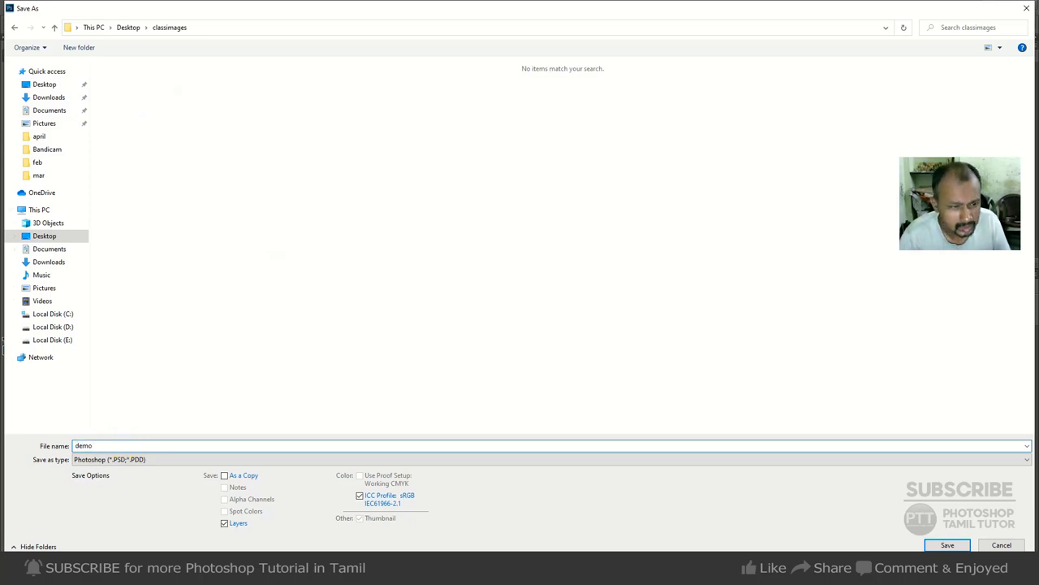
text(demo)
key(Return)
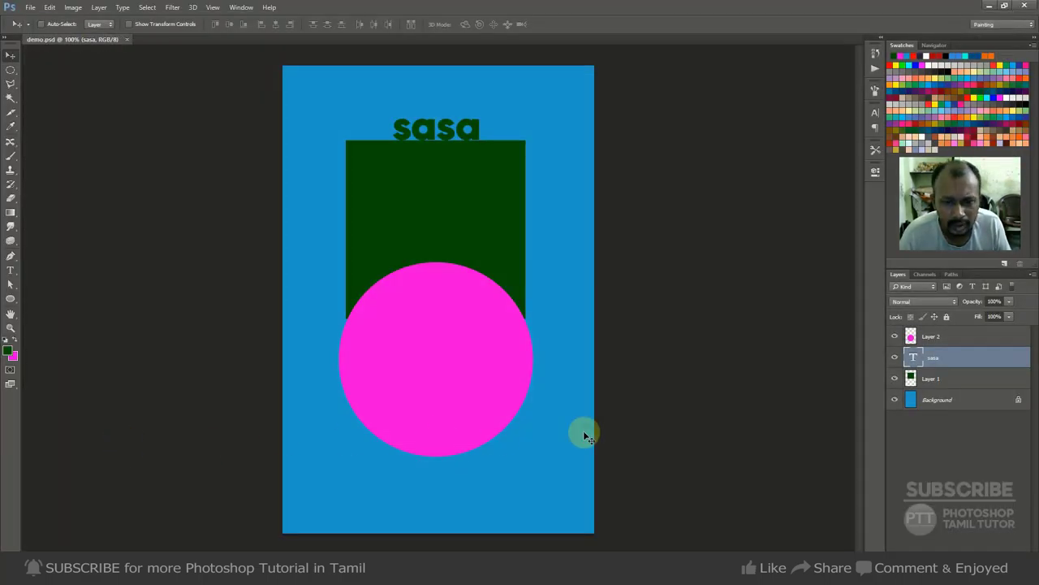
key(ctrl+shift+s)
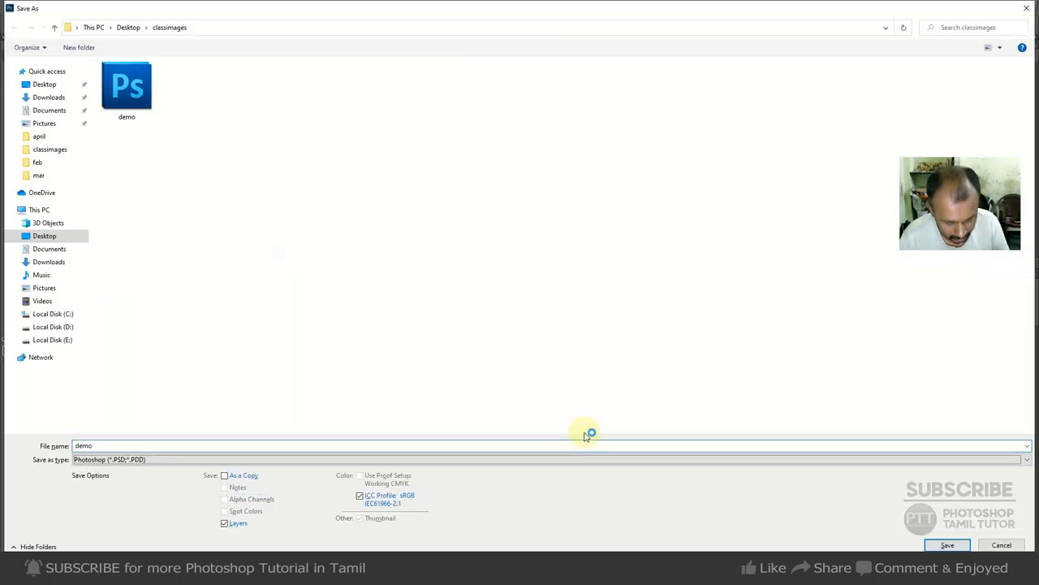
Set the format to JPEG, rename the file demo1 and save the copy
click(595, 437)
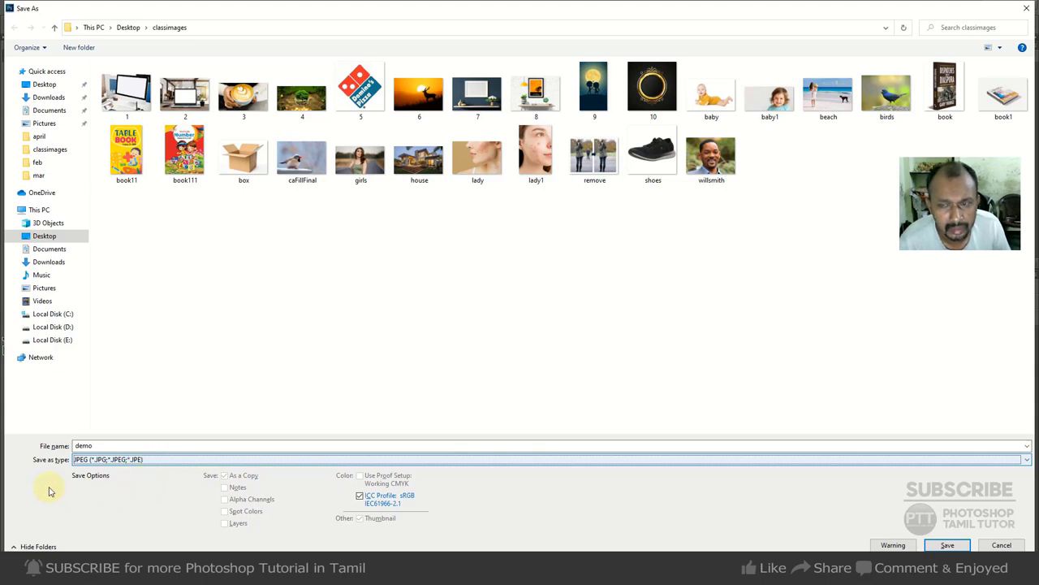
click(159, 443)
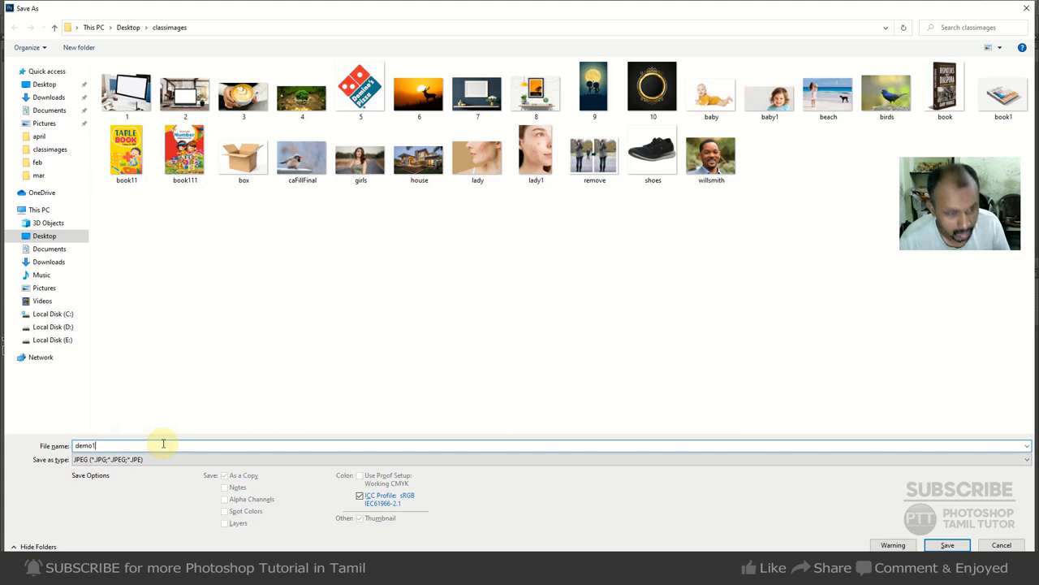
click(947, 546)
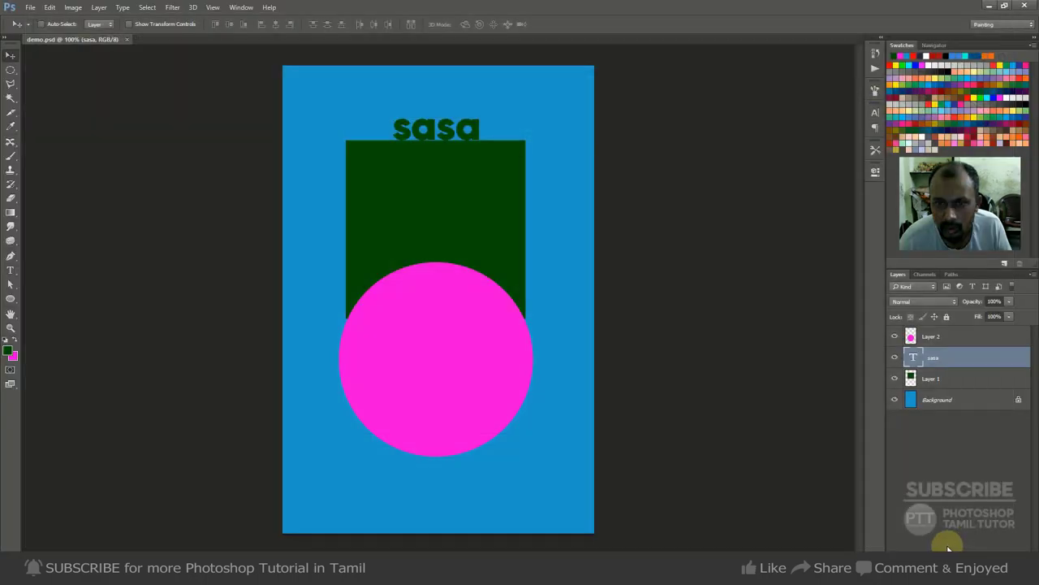
Accept the JPEG options, close the document, and reopen demo.psd and demo1.jpg together
click(583, 157)
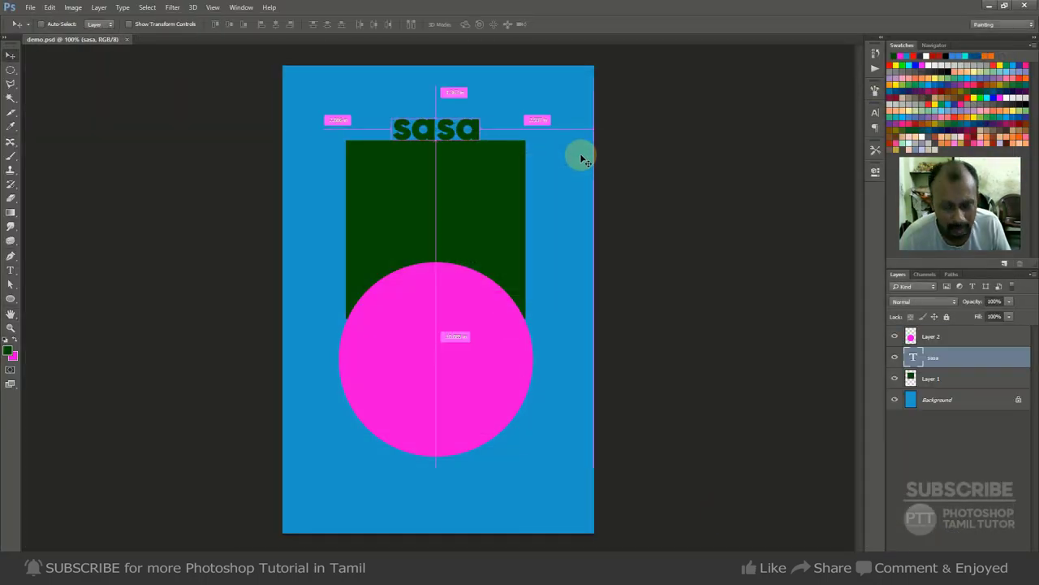
key(ctrl+w)
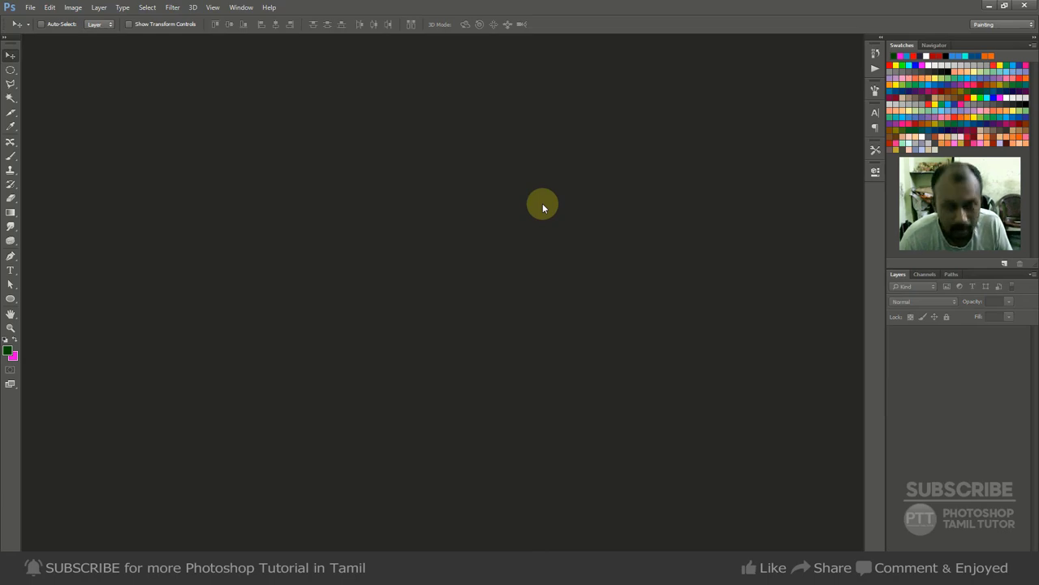
double_click(542, 207)
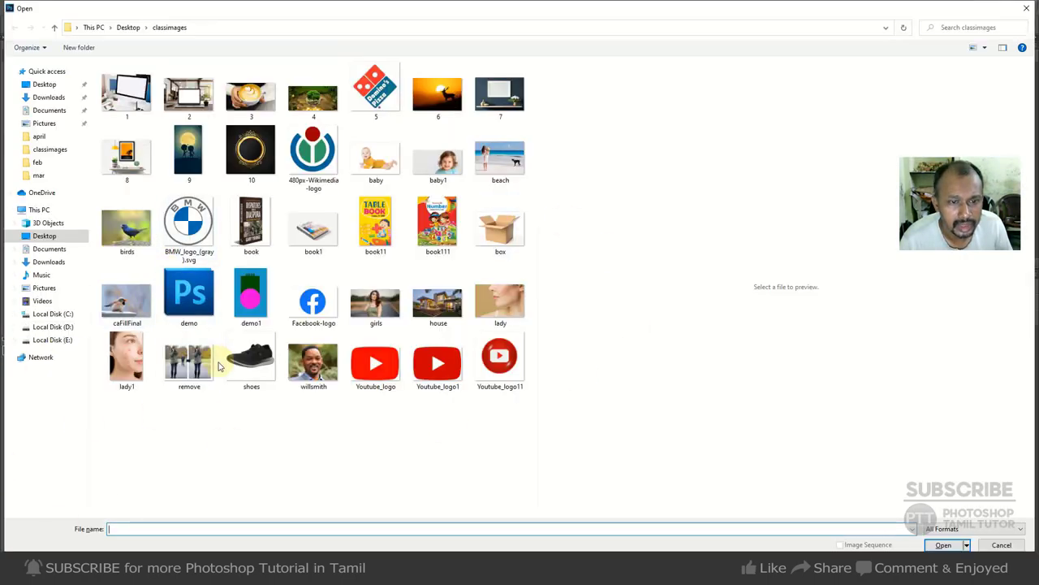
click(251, 299)
ctrl+click(199, 306)
double_click(198, 306)
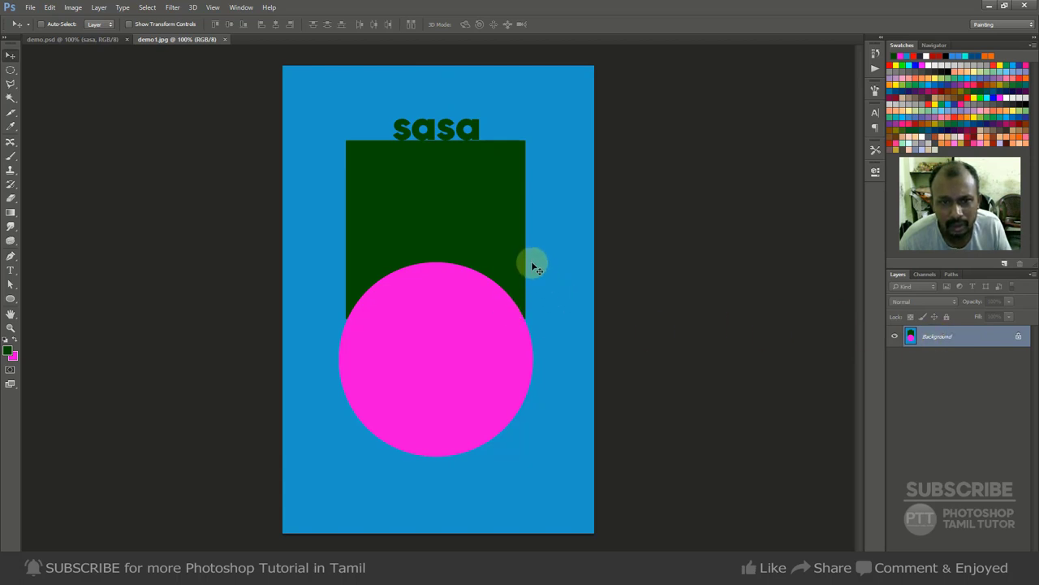
Switch from demo1.jpg to the demo.psd tab with Ctrl+Tab
key(ctrl+Tab)
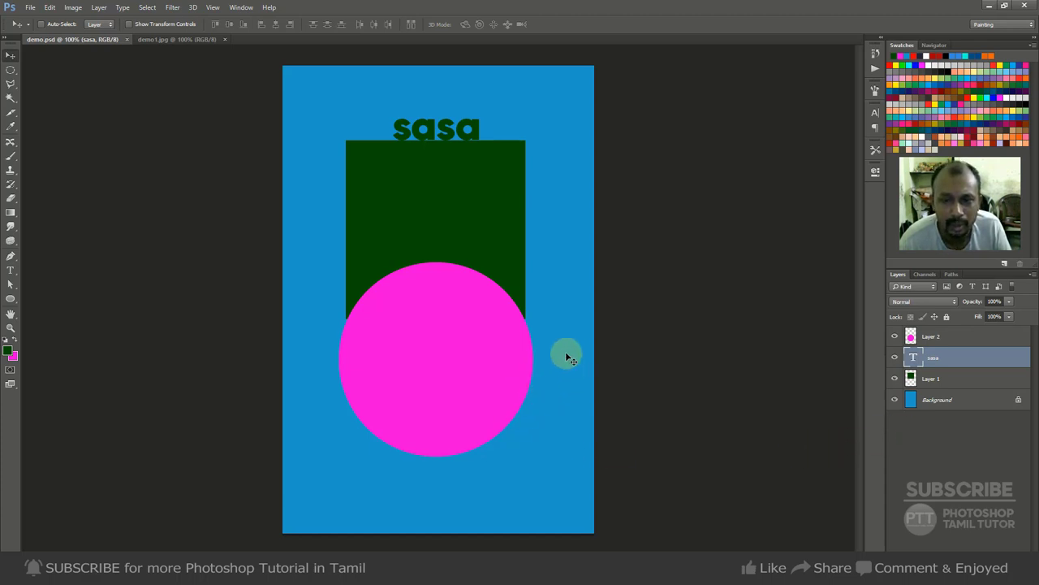
Group the sasa and Layer 1 layers with Ctrl+G, then ungroup them again
click(931, 402)
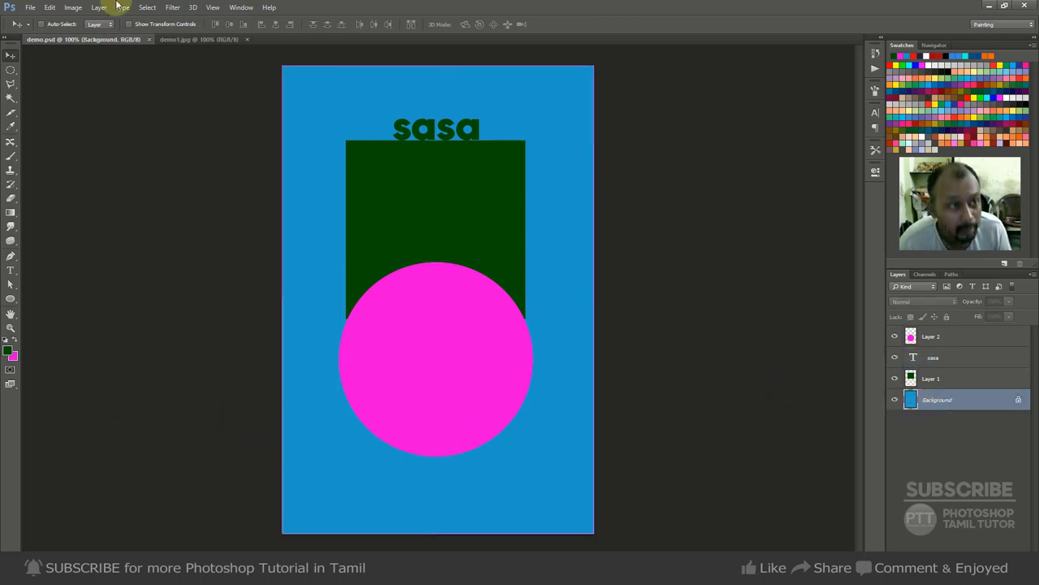
click(72, 8)
mouse_move(100, 8)
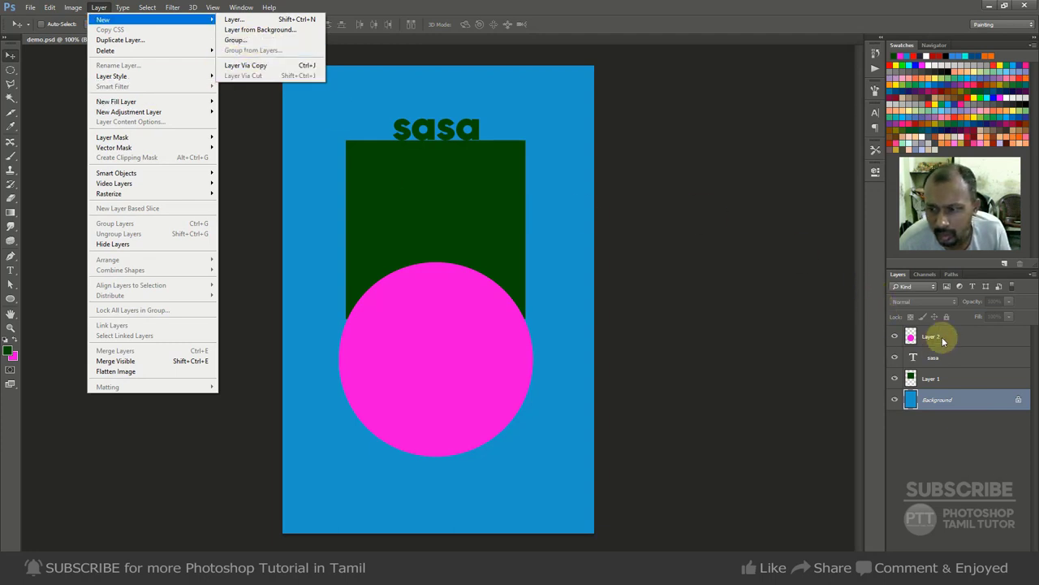
click(939, 379)
click(938, 378)
shift+click(930, 336)
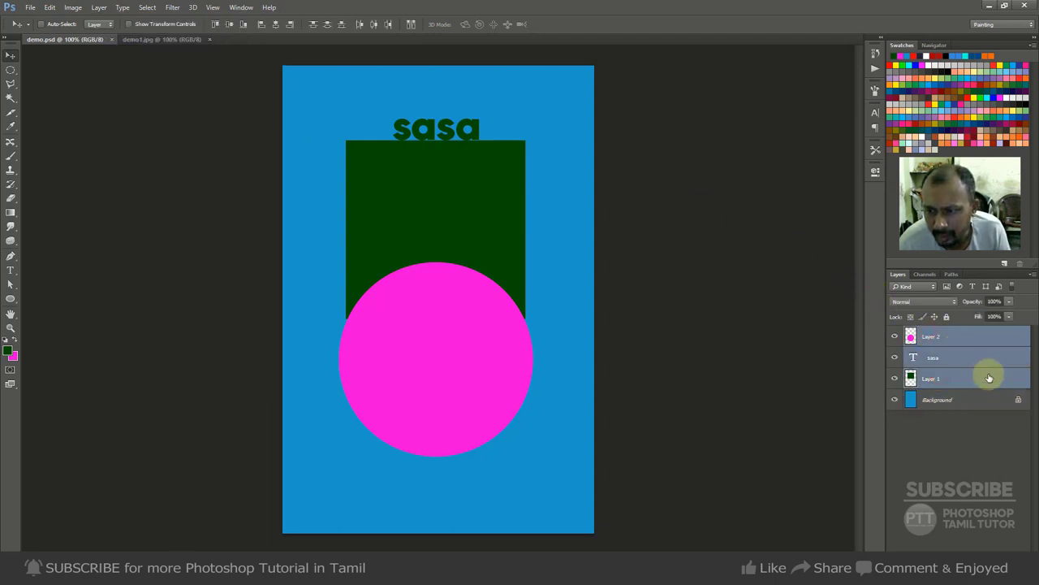
click(949, 357)
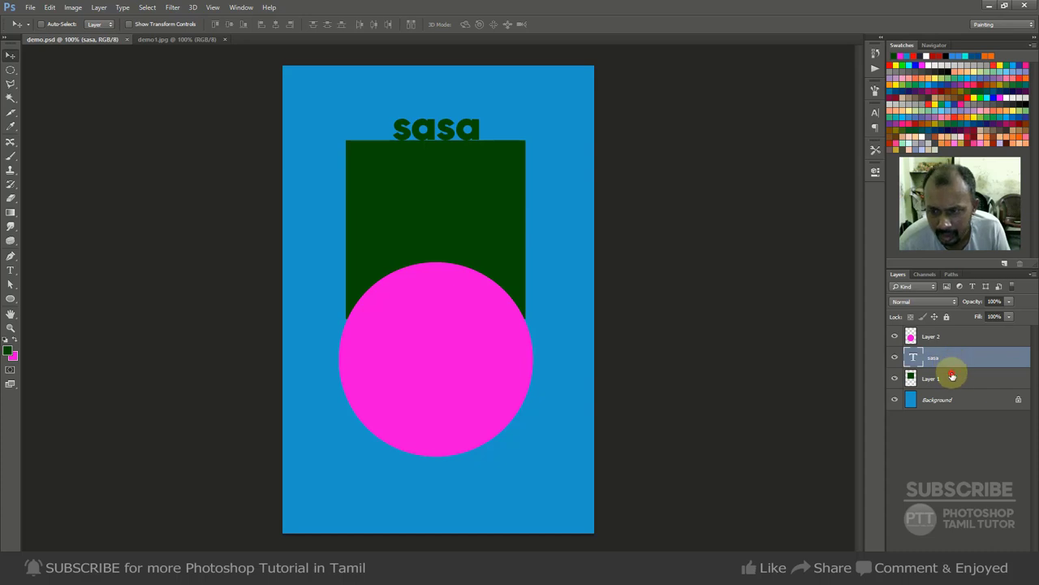
shift+click(953, 376)
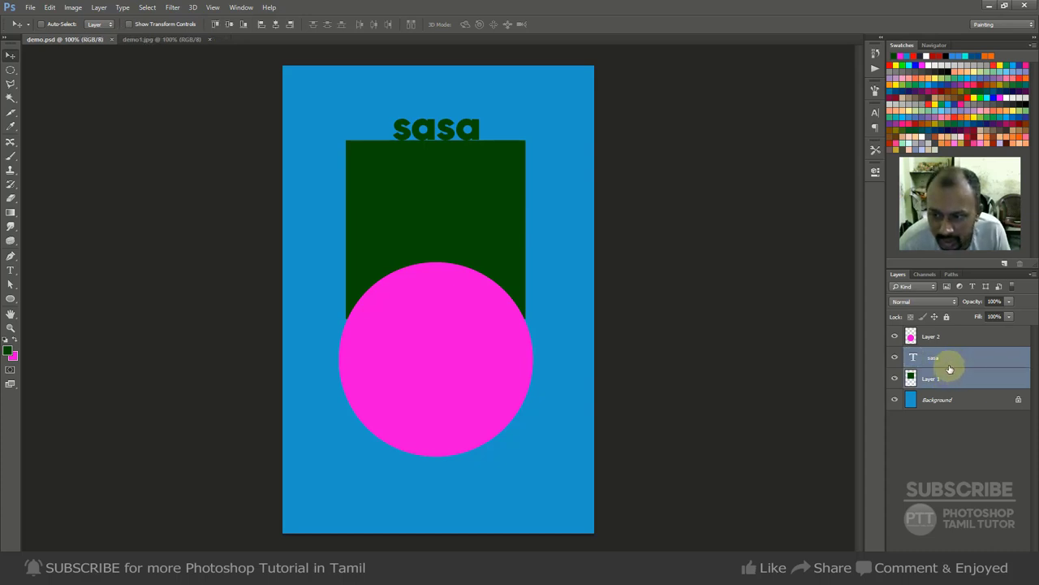
key(ctrl+g)
key(ctrl+shift+g)
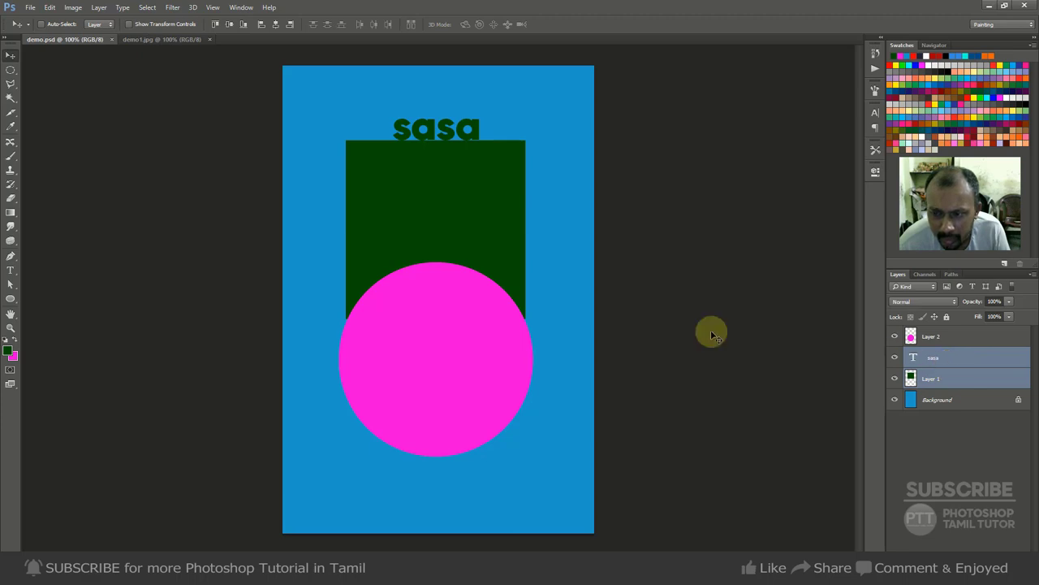
Select Layer 2, then Shift-select down to Layer 1 to highlight all three layers
click(51, 8)
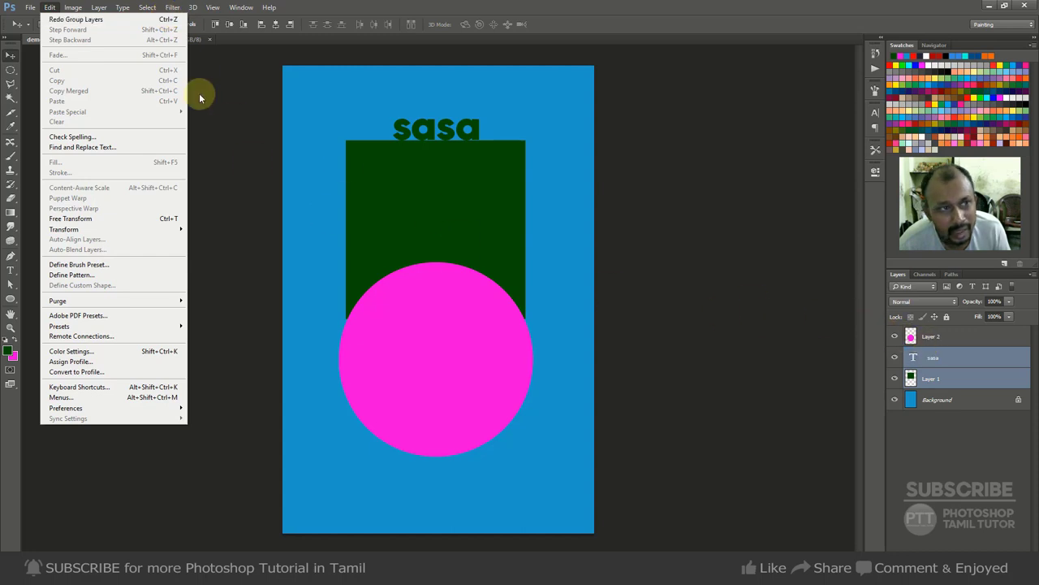
click(42, 7)
click(46, 8)
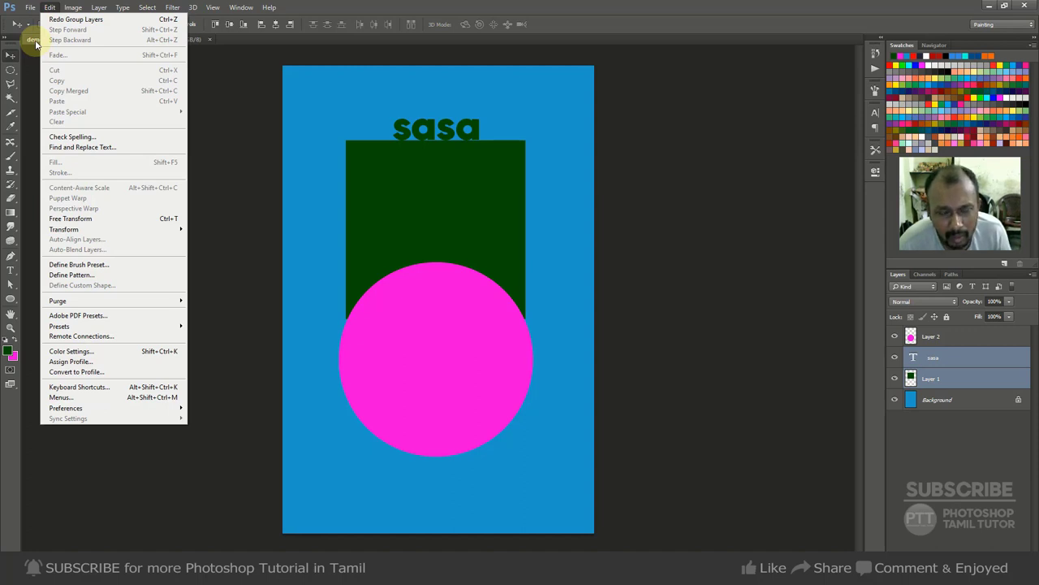
click(925, 336)
shift+click(950, 384)
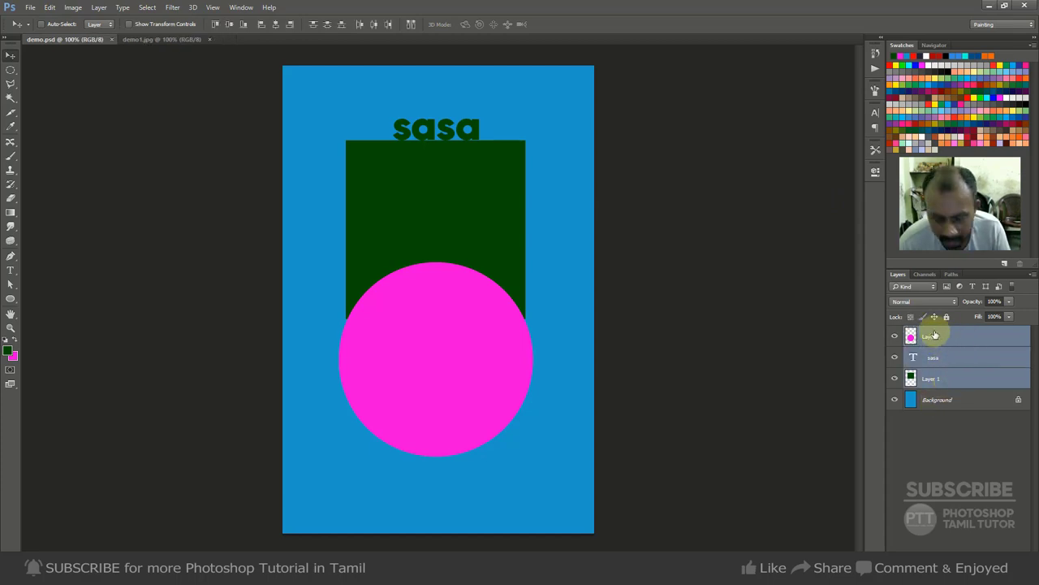
Group Layer 2, sasa and Layer 1 into Group 1 and drag the group slightly left
key(ctrl+g)
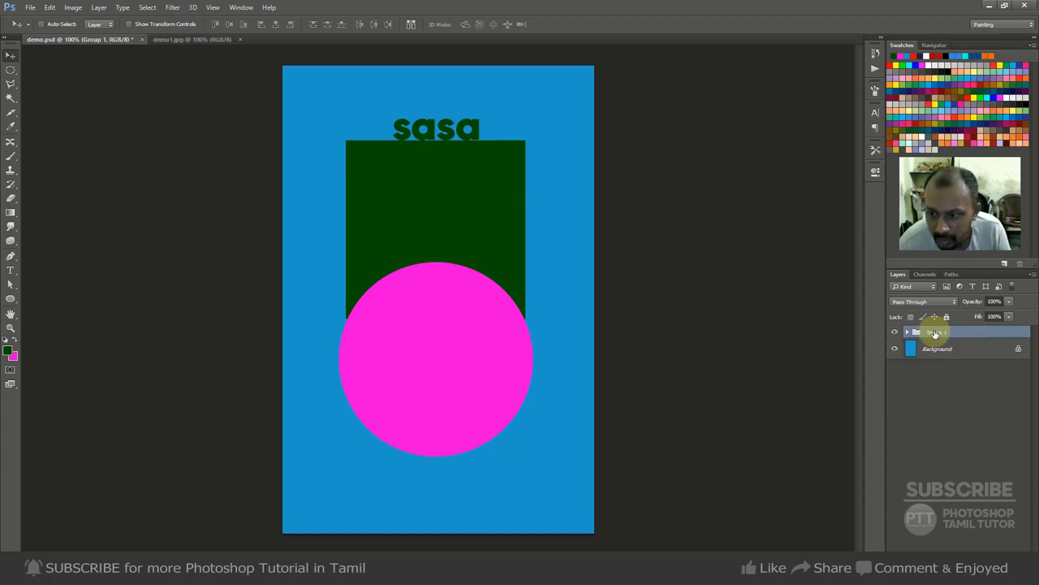
click(908, 332)
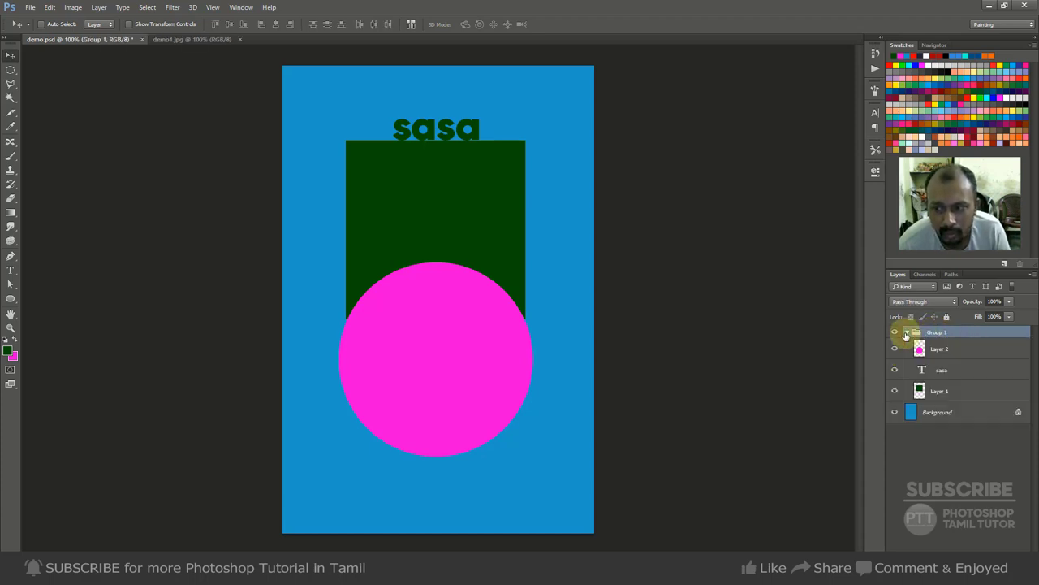
click(907, 333)
click(907, 333)
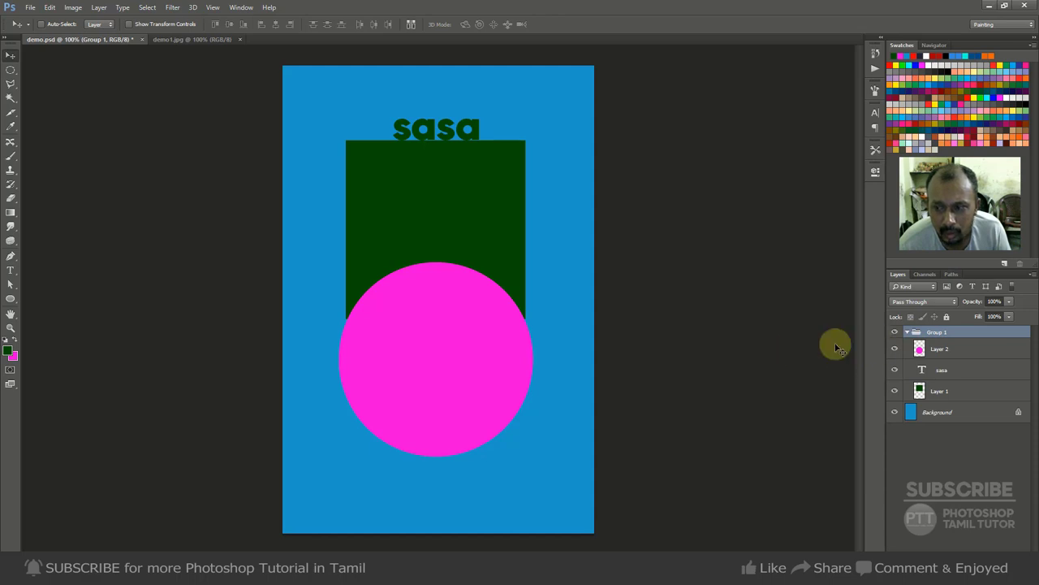
click(907, 333)
mouse_move(477, 353)
mouse_down()
mouse_move(411, 457)
mouse_move(485, 323)
mouse_move(606, 355)
mouse_move(403, 404)
mouse_move(508, 300)
mouse_move(449, 416)
mouse_move(593, 406)
mouse_move(471, 350)
mouse_move(350, 419)
mouse_move(503, 321)
mouse_move(468, 390)
mouse_move(508, 336)
mouse_move(493, 348)
mouse_move(330, 366)
mouse_move(536, 368)
mouse_move(460, 365)
mouse_move(488, 368)
mouse_move(480, 352)
mouse_up()
Ungroup Group 1, then duplicate Layer 2 from its context menu and undo the duplicate
key(ctrl+shift+g)
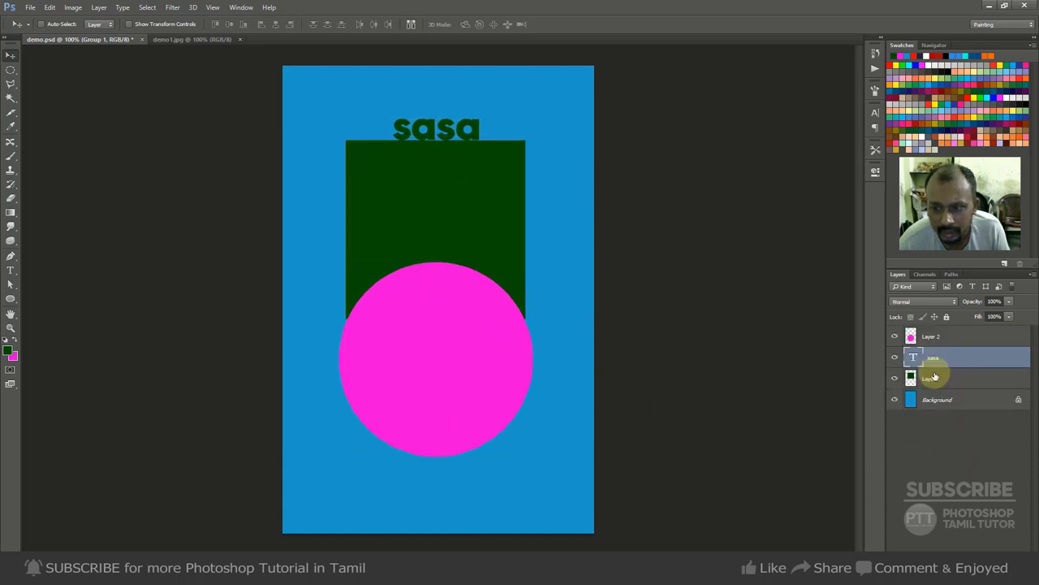
click(97, 8)
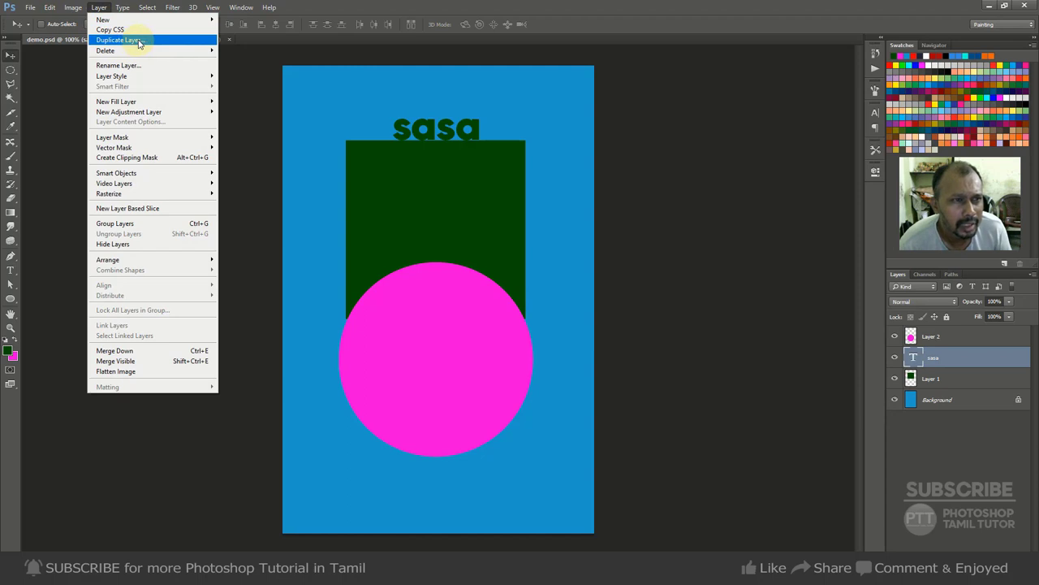
click(924, 337)
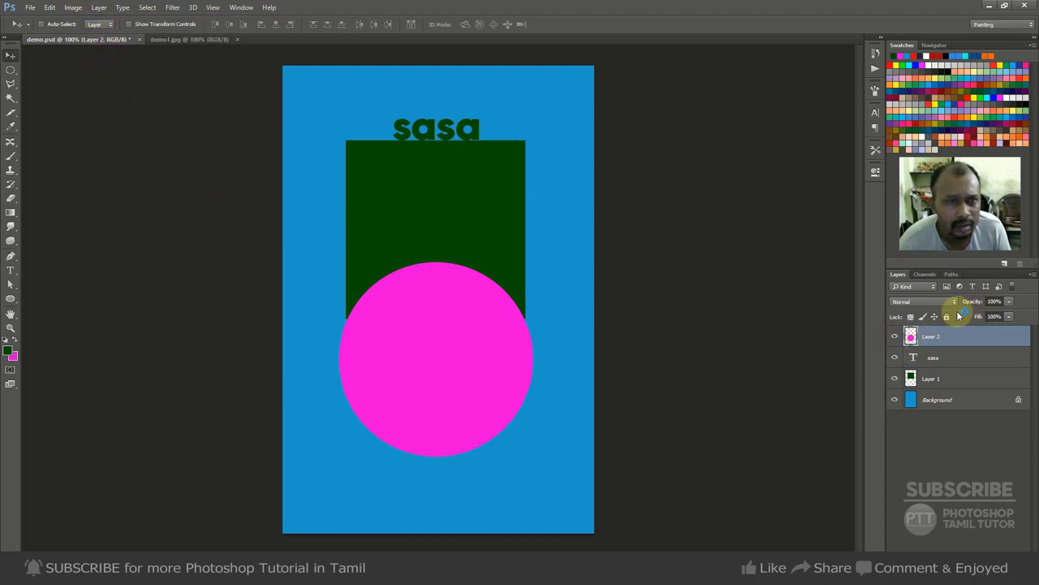
right_click(975, 337)
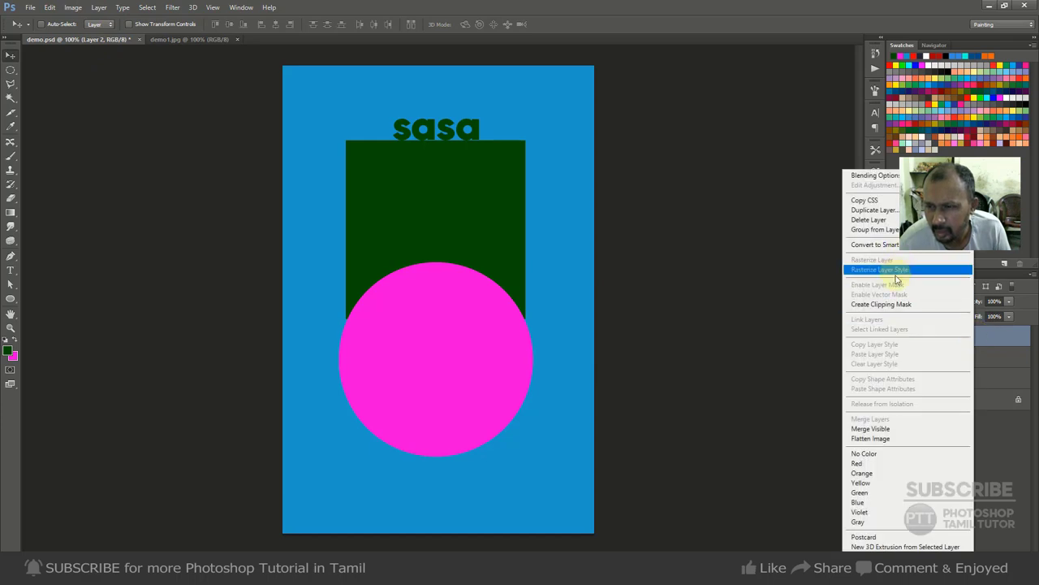
click(873, 210)
click(622, 179)
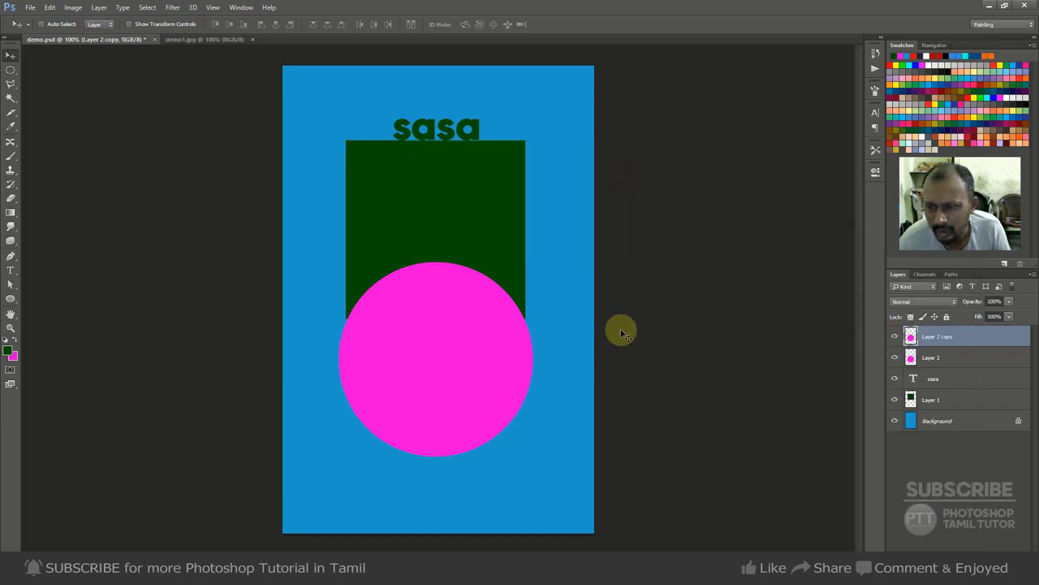
key(ctrl+z)
Duplicate Layer 2 via Layer > Duplicate Layer, delete the copy, then undo the deletion
click(100, 9)
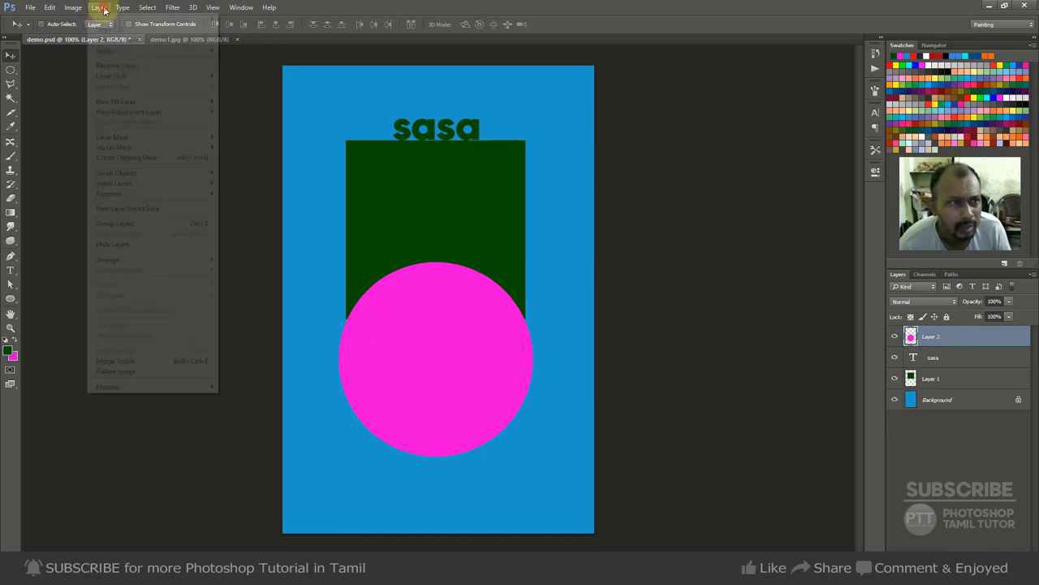
click(123, 41)
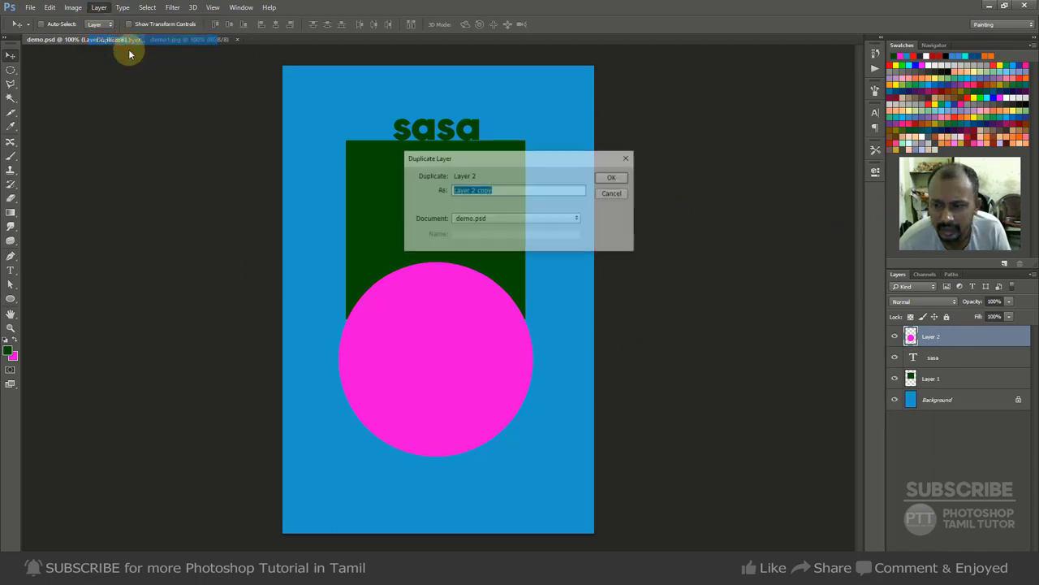
click(618, 178)
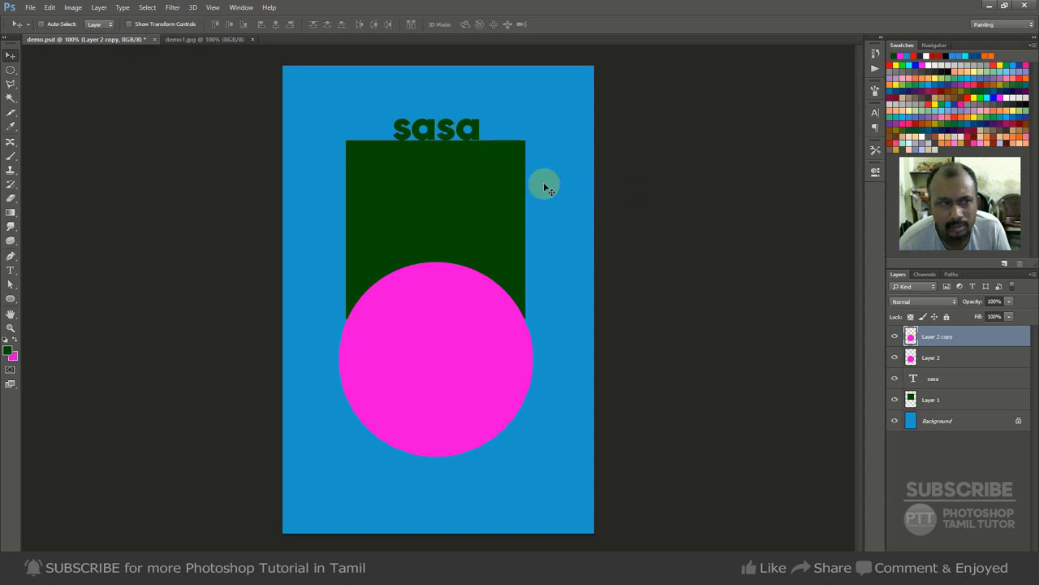
click(98, 8)
mouse_move(171, 54)
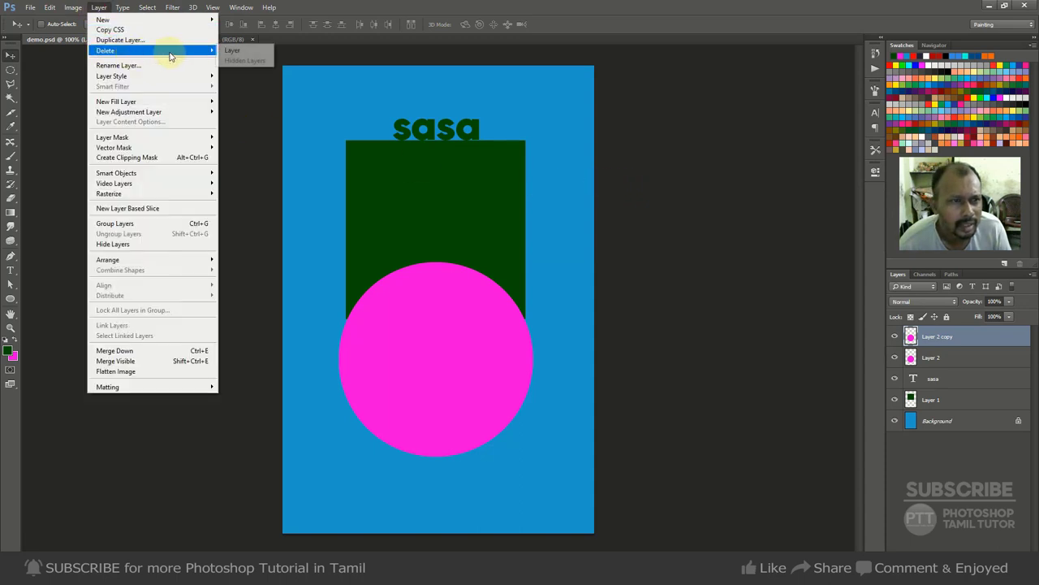
click(242, 52)
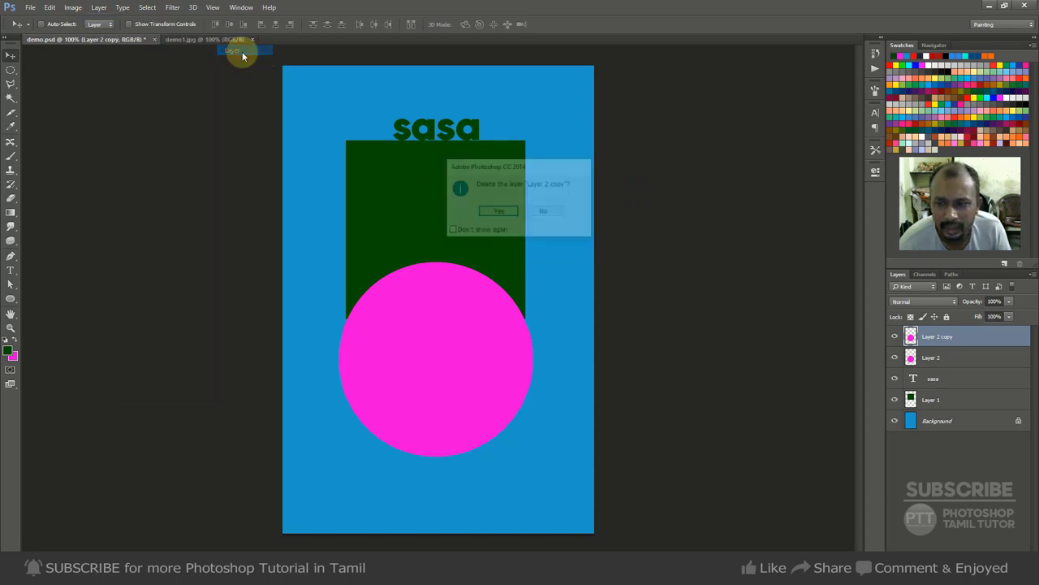
click(498, 212)
key(ctrl+z)
Delete Layer 2 copy using the Layers panel trash icon
right_click(953, 334)
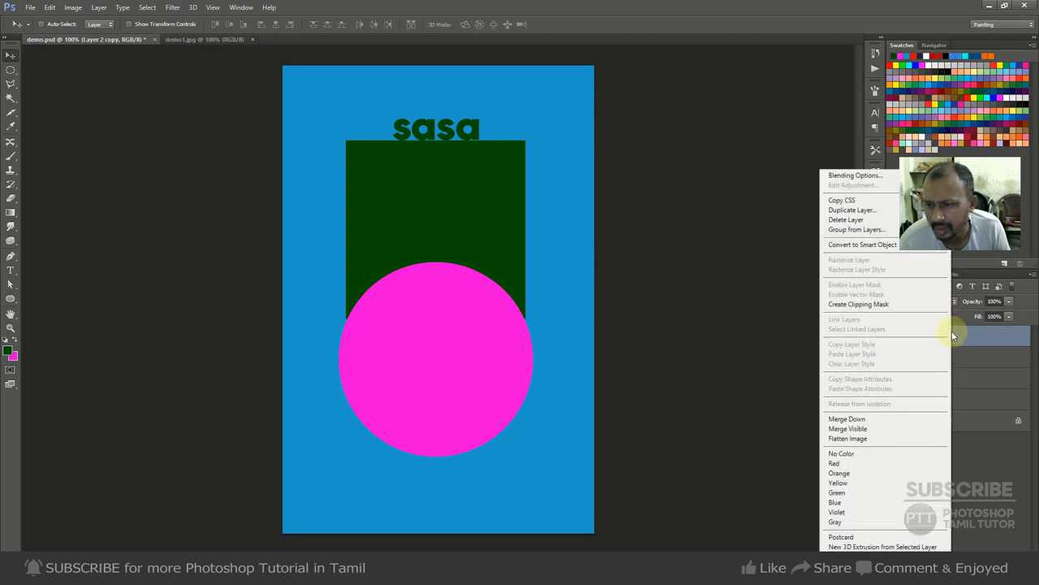
click(979, 333)
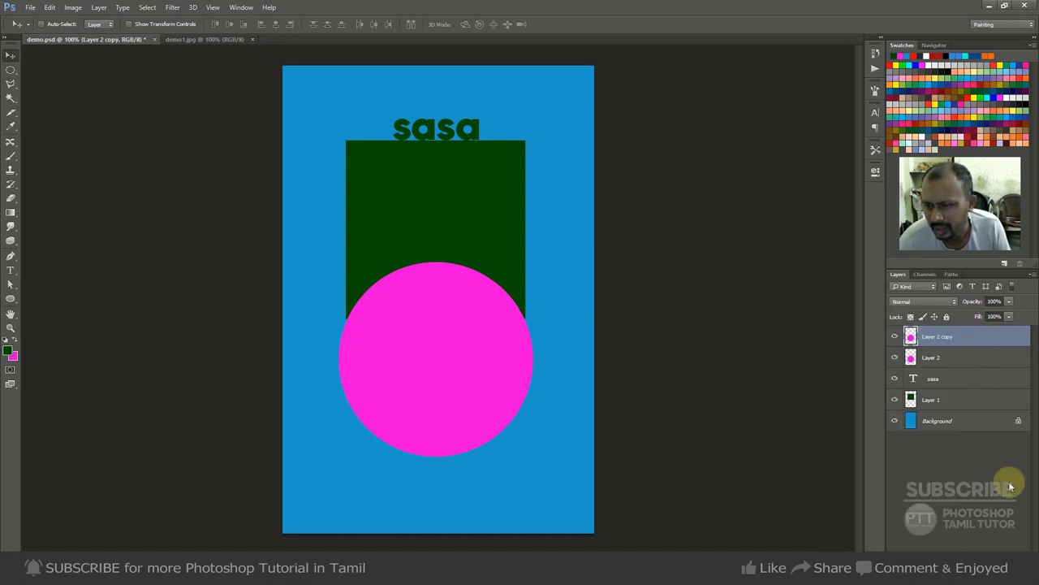
click(1022, 547)
key(Return)
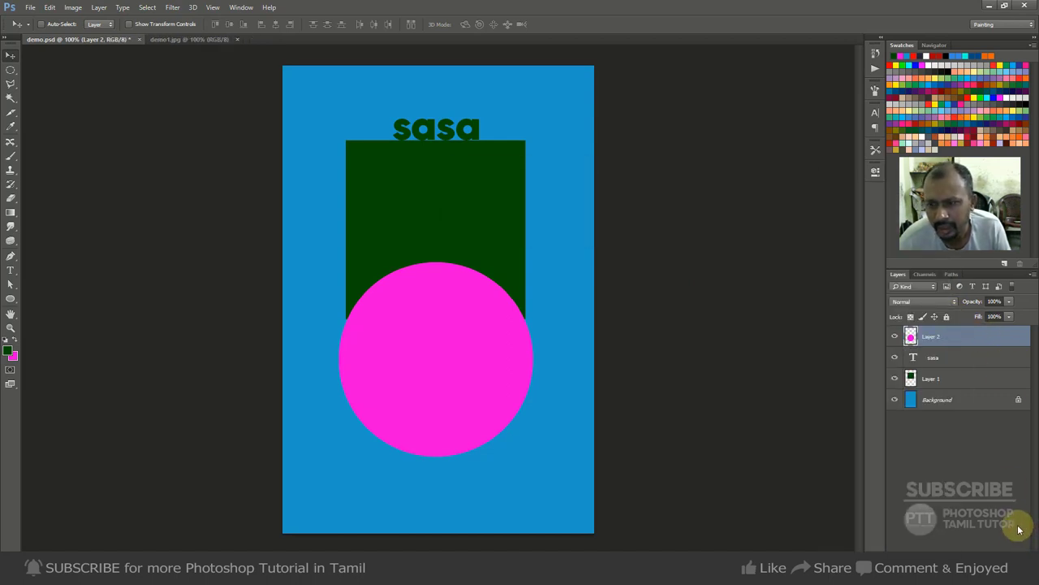
Add a Bevel & Emboss style to Layer 2 with direction Up and increased Depth
click(99, 7)
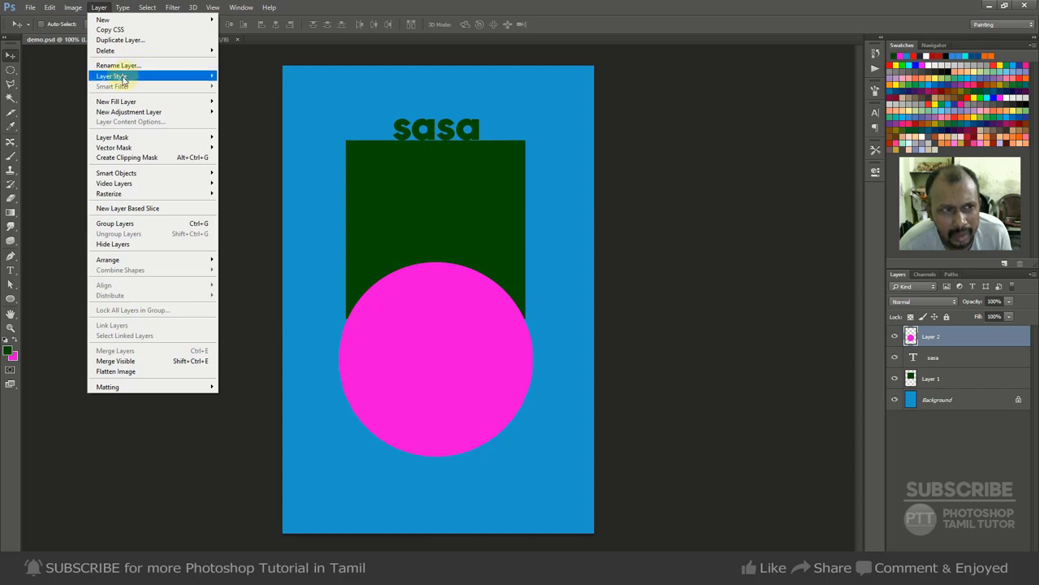
mouse_move(183, 76)
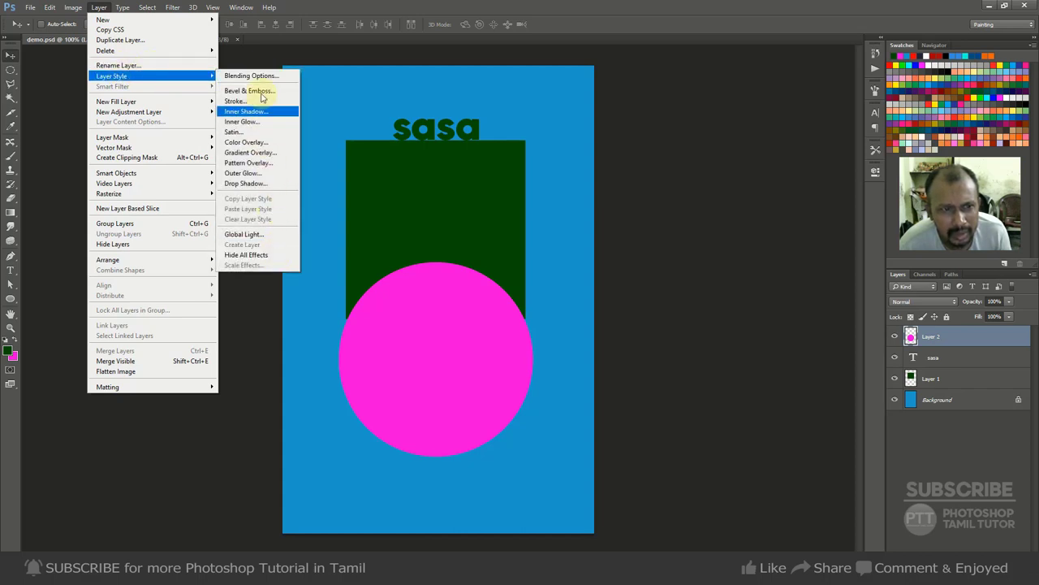
click(410, 268)
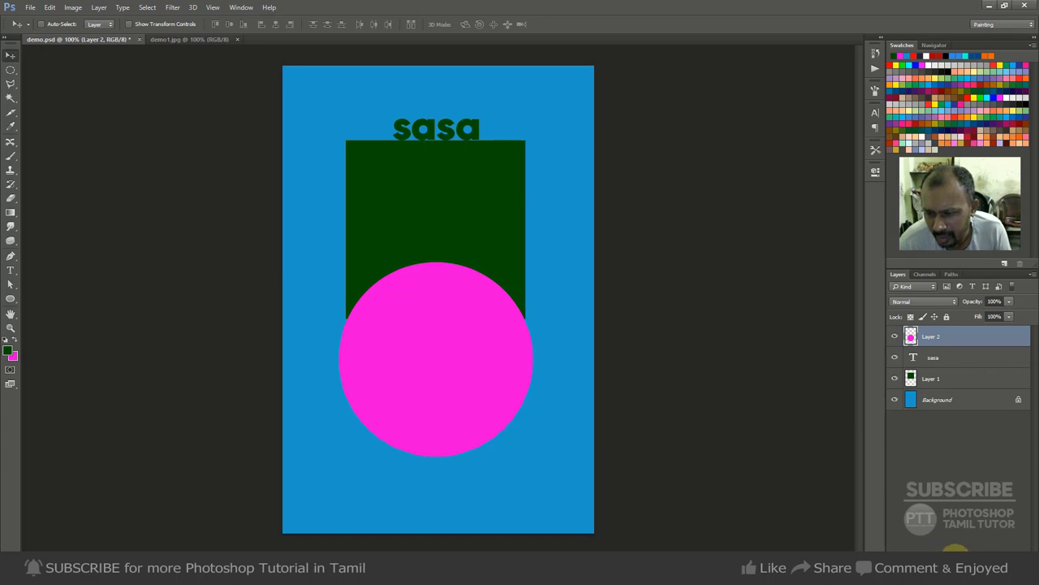
click(952, 551)
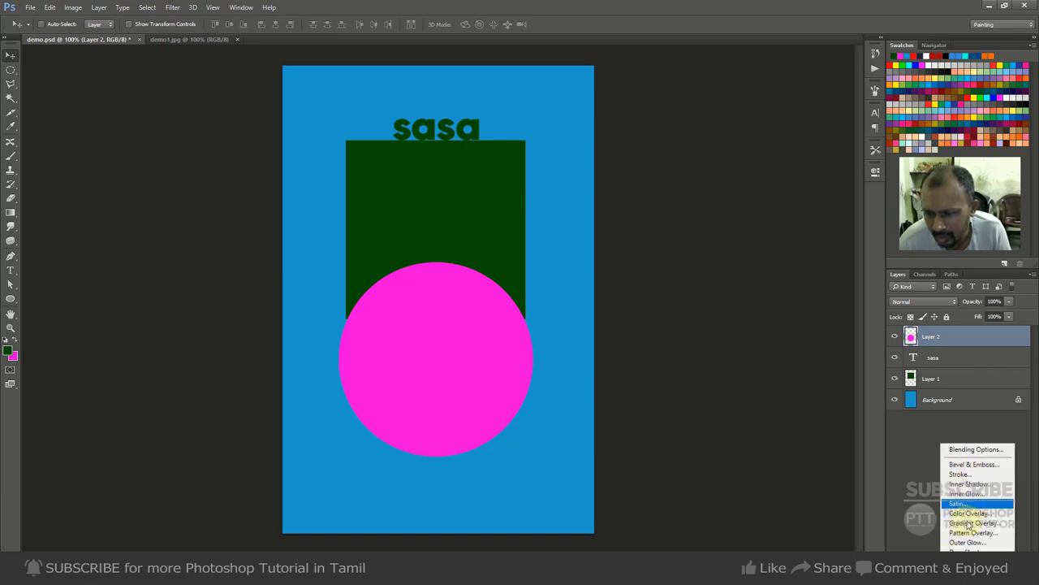
click(73, 8)
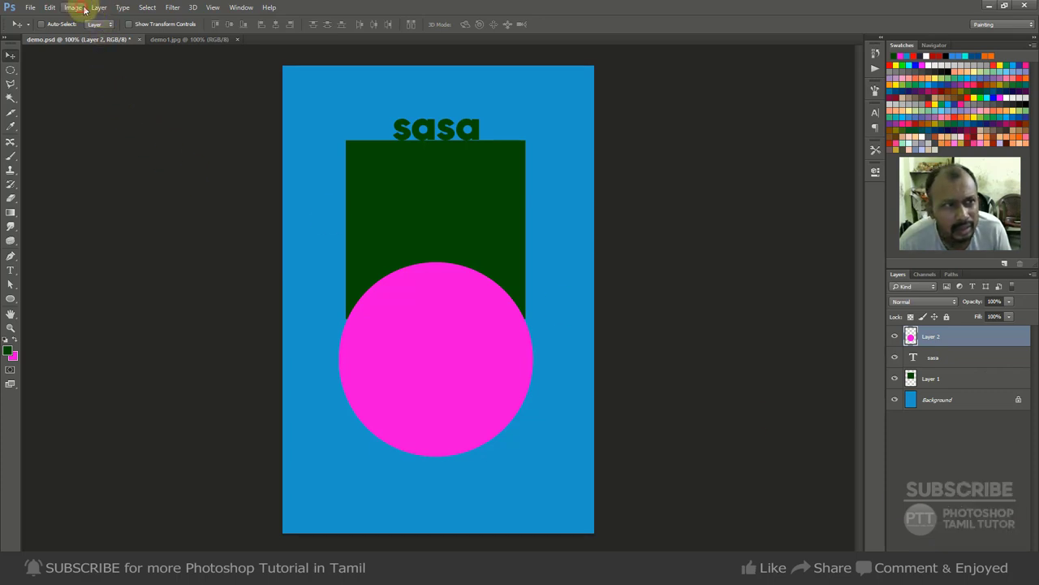
click(98, 7)
mouse_move(118, 75)
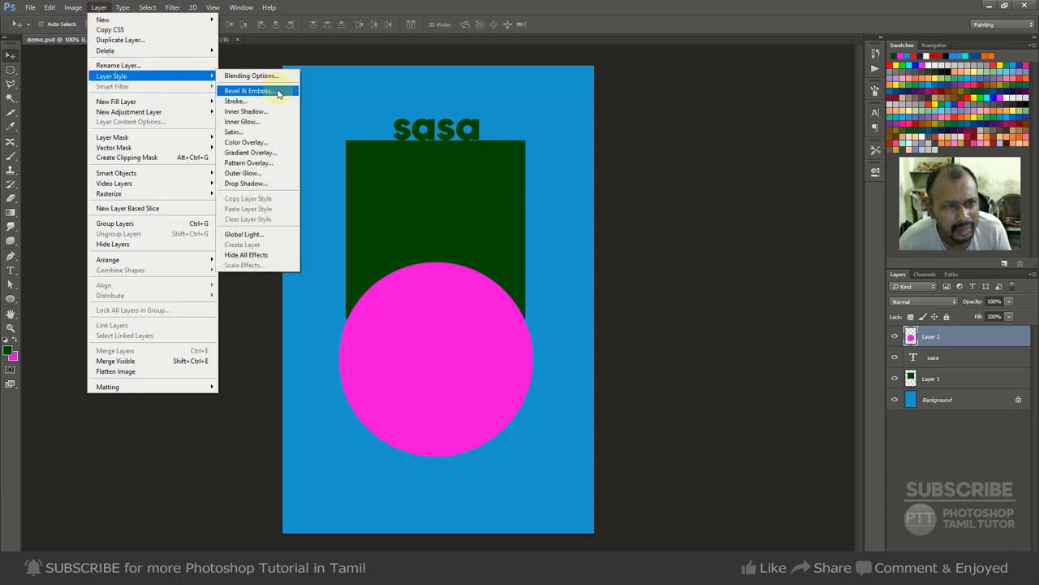
click(276, 91)
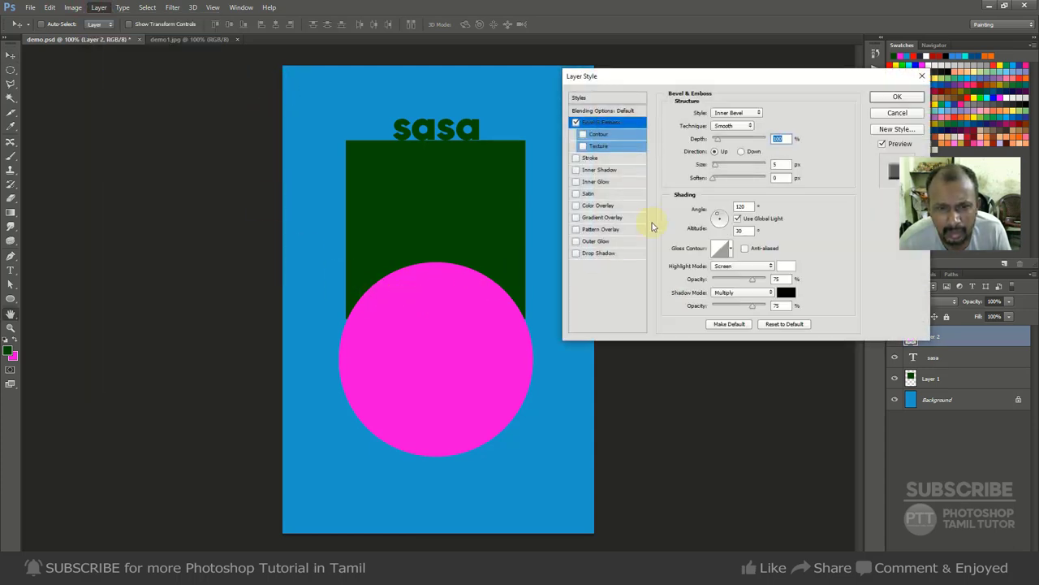
click(713, 154)
drag(737, 143, 764, 145)
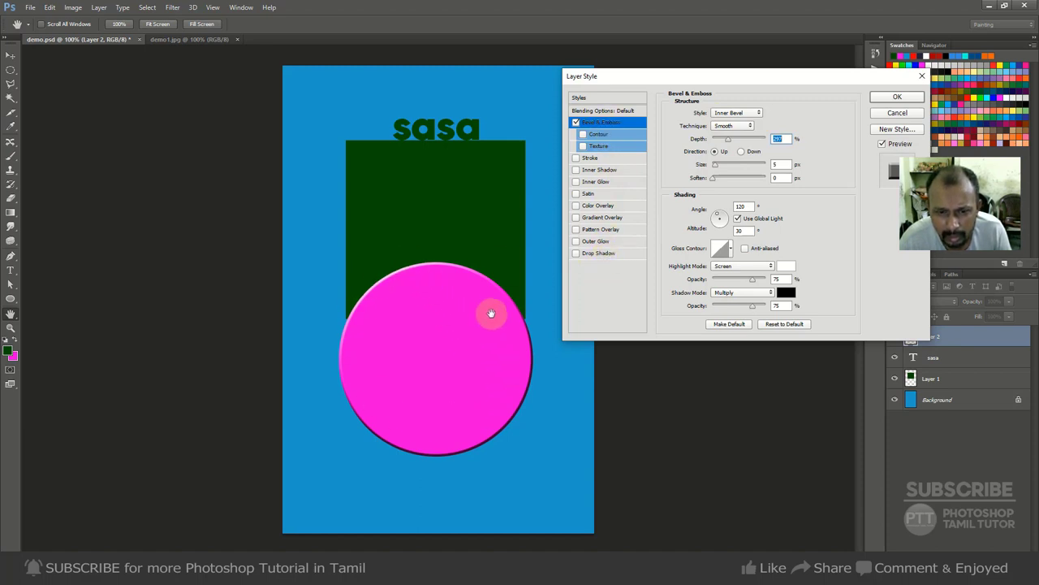
Add a black Stroke, turn off Bevel & Emboss, and widen the stroke size
click(608, 159)
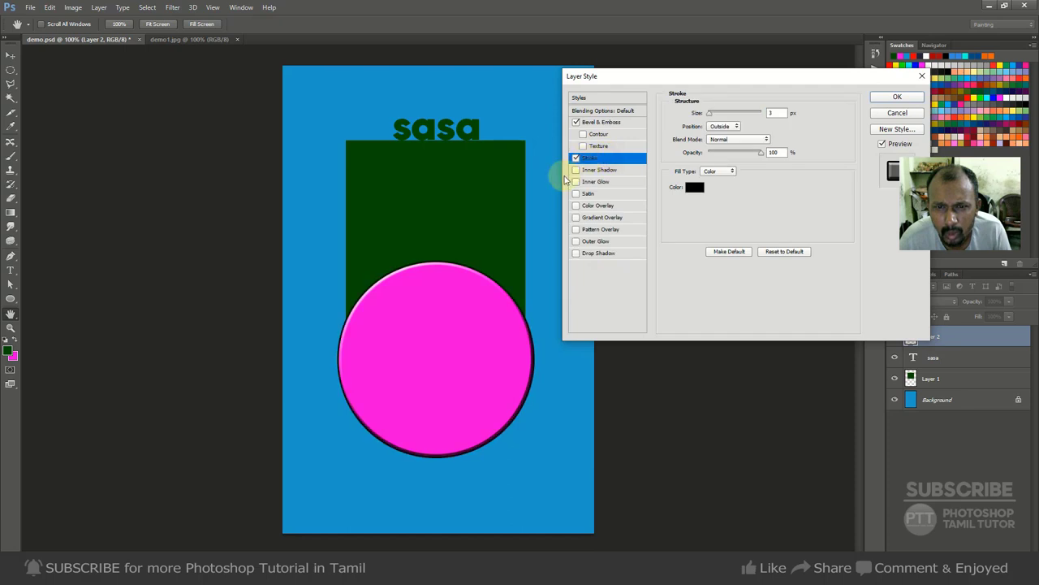
click(576, 123)
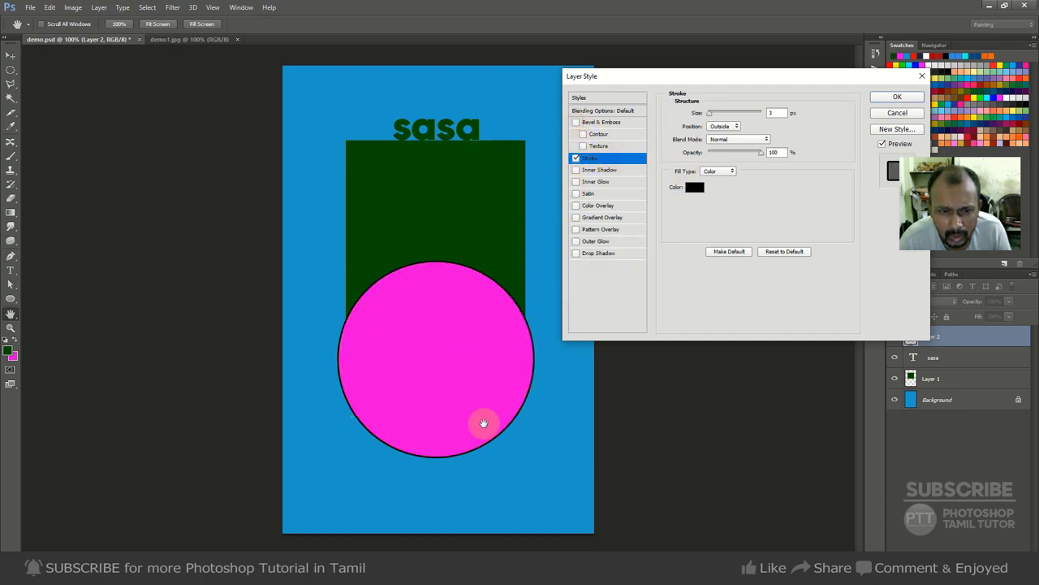
mouse_move(705, 116)
mouse_down()
mouse_move(734, 116)
mouse_move(710, 115)
mouse_up()
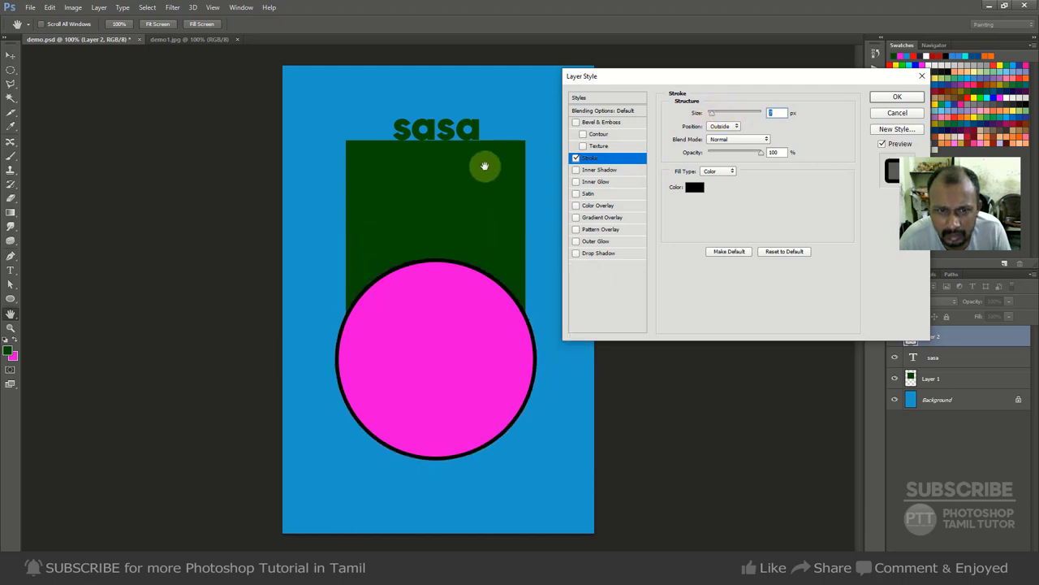
Remove the Stroke, try Inner Shadow with Normal blend and varied opacity, then disable it
click(575, 158)
click(576, 170)
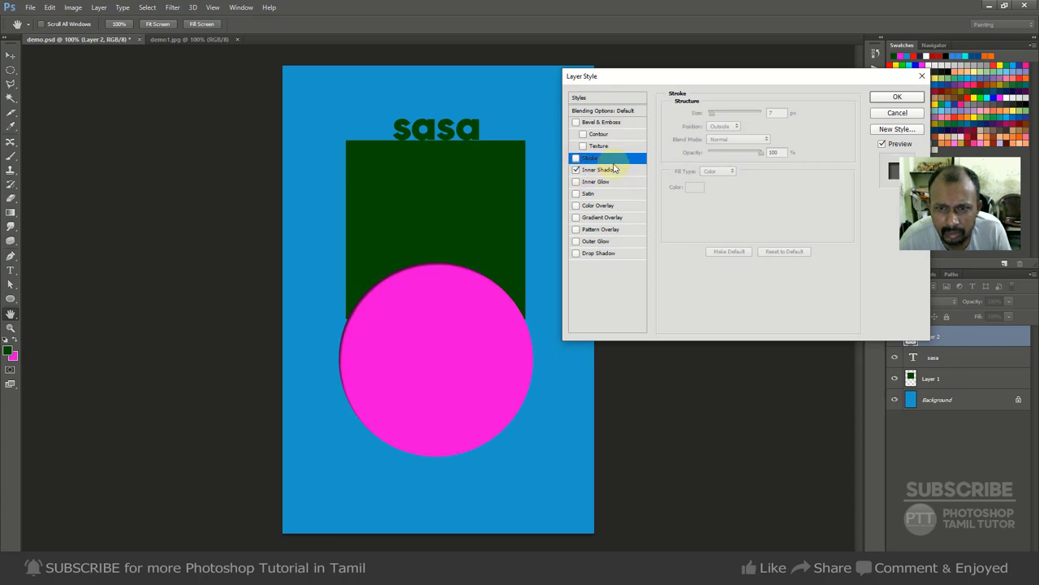
click(619, 171)
drag(728, 129, 766, 132)
click(748, 125)
click(738, 112)
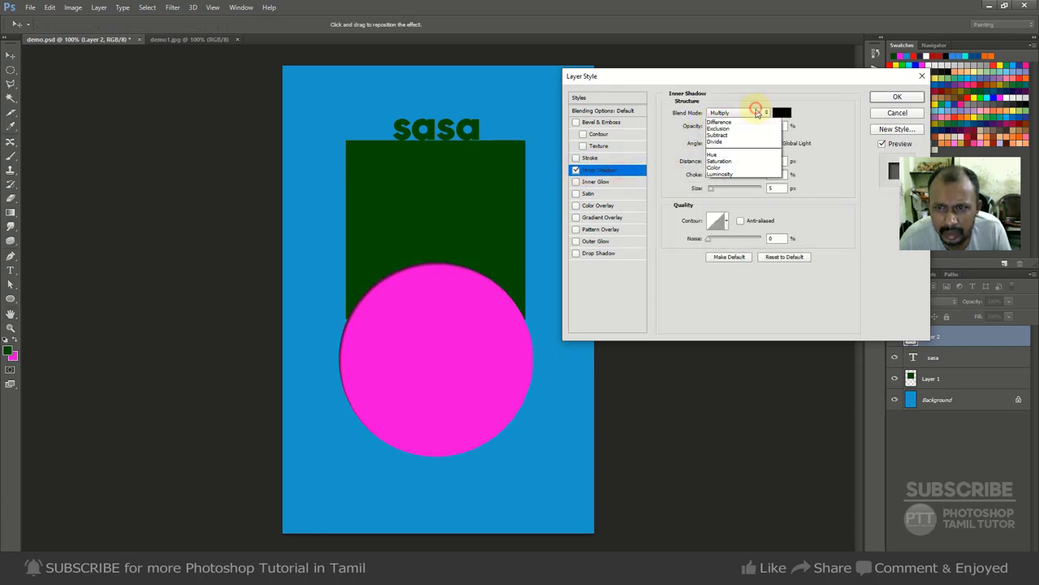
click(735, 111)
drag(752, 130, 716, 195)
click(577, 172)
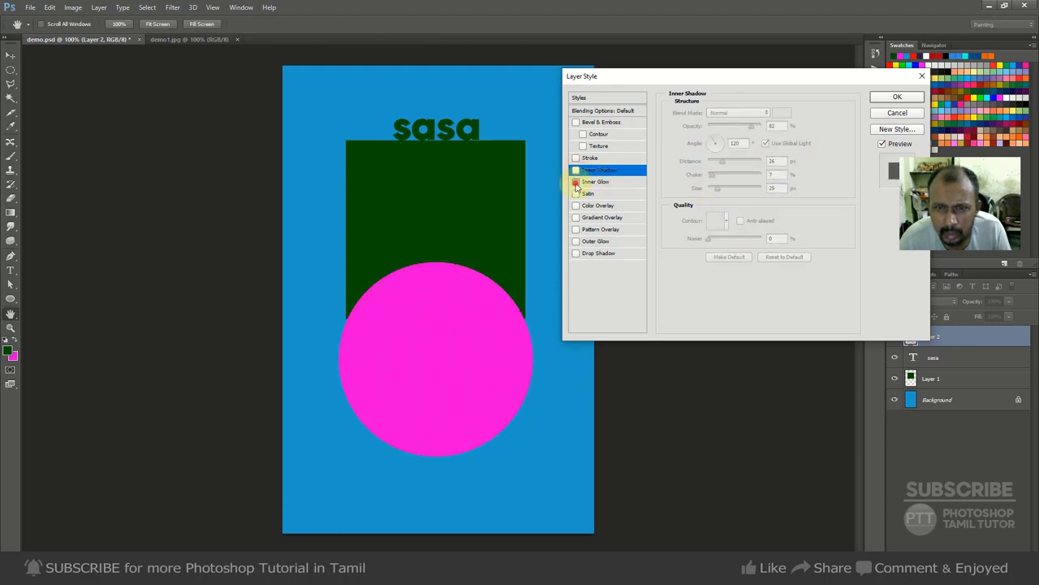
Try Inner Glow at 40% opacity, Dissolve then Normal blend, varied choke, then disable it
click(577, 182)
click(728, 127)
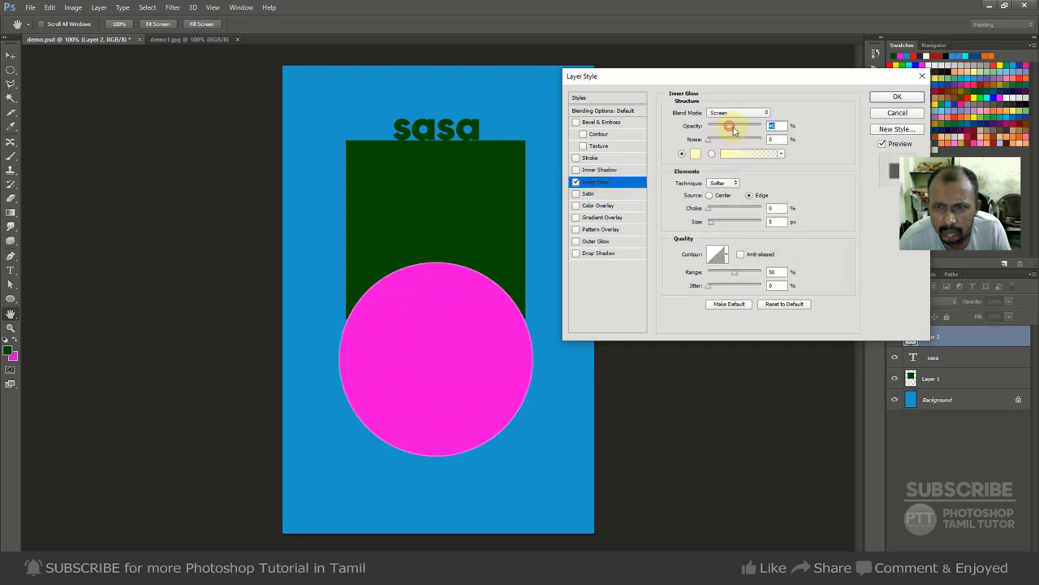
click(737, 113)
click(739, 118)
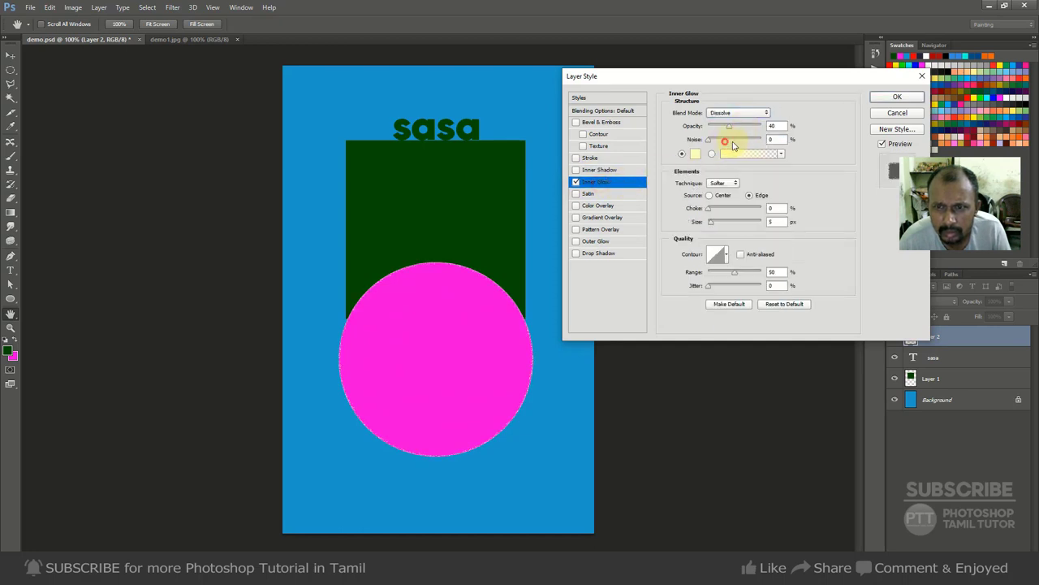
click(734, 113)
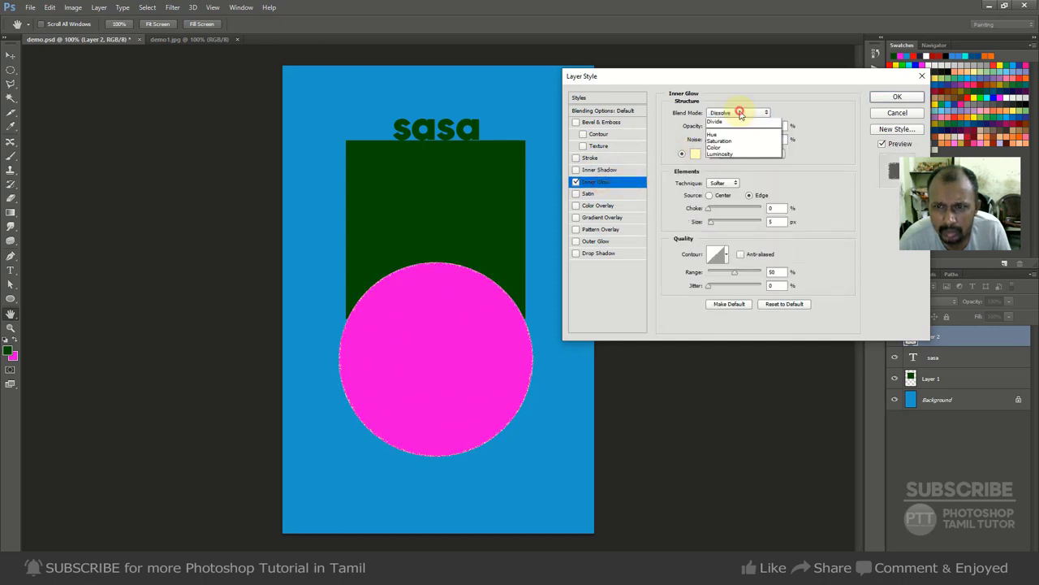
click(731, 106)
drag(732, 127, 753, 132)
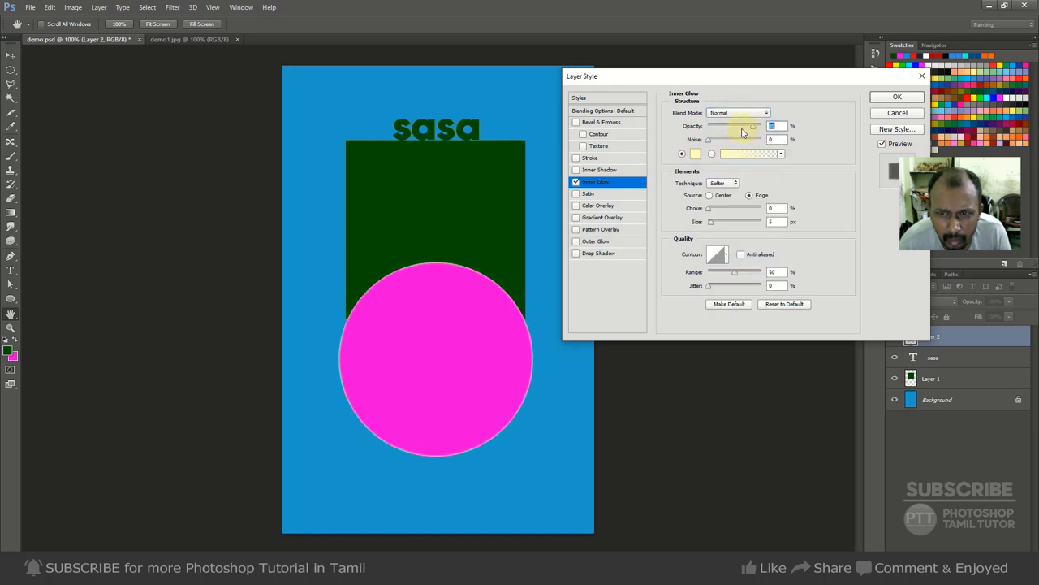
drag(734, 215, 709, 209)
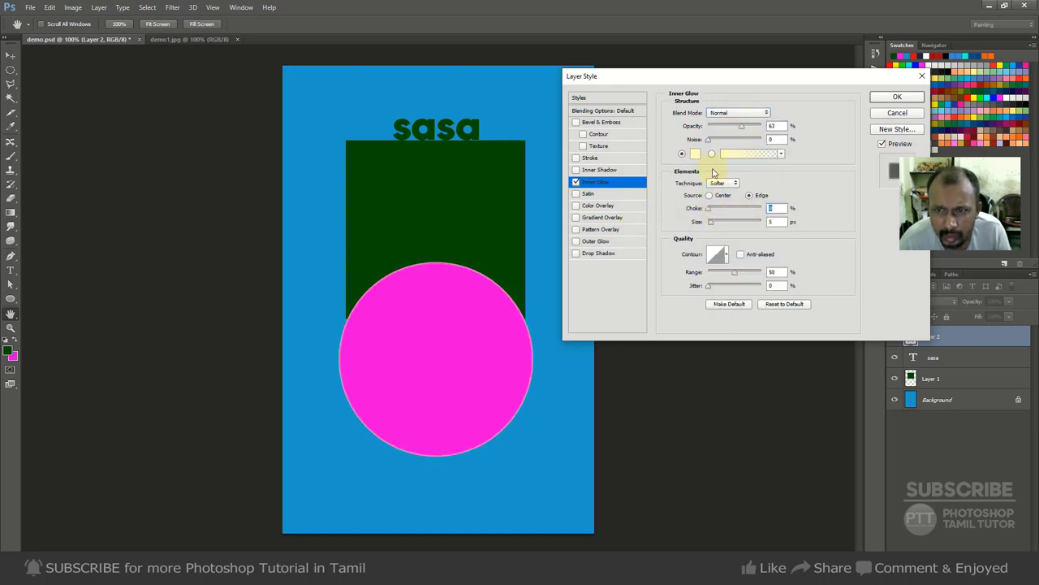
click(578, 183)
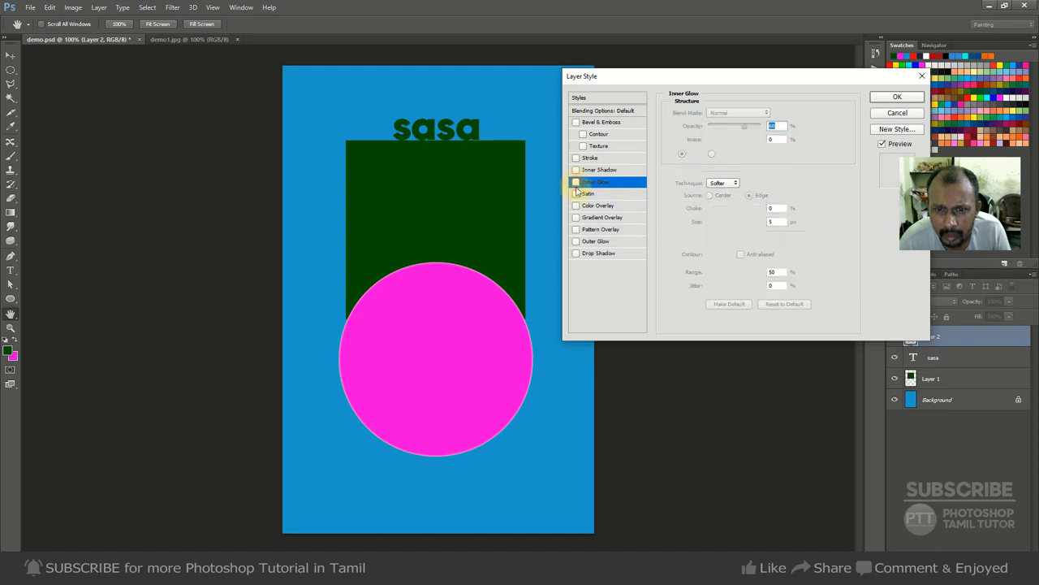
Apply a teal Color Overlay to the circle and confirm the Layer Style with OK
click(592, 206)
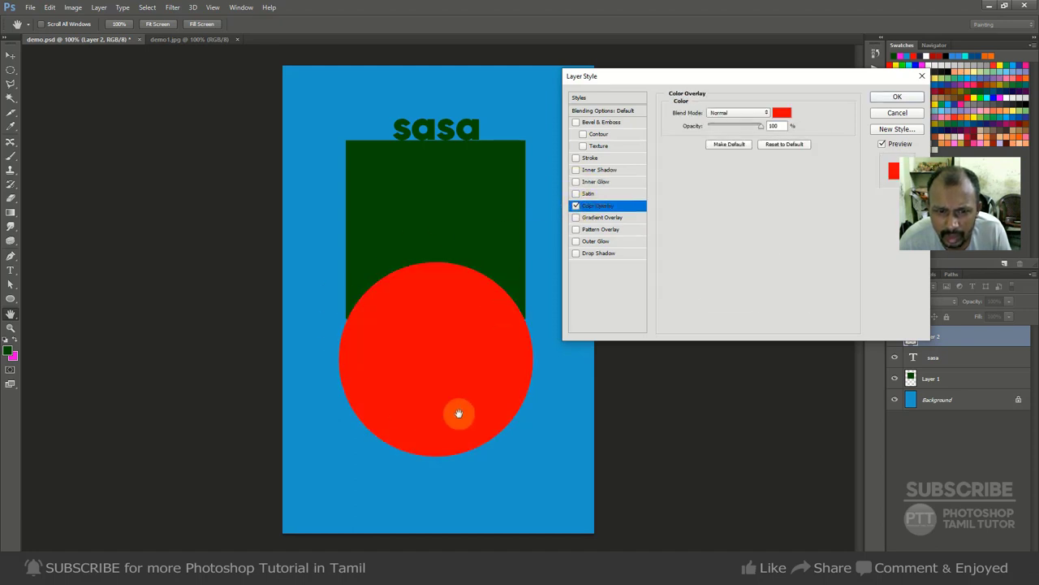
click(779, 115)
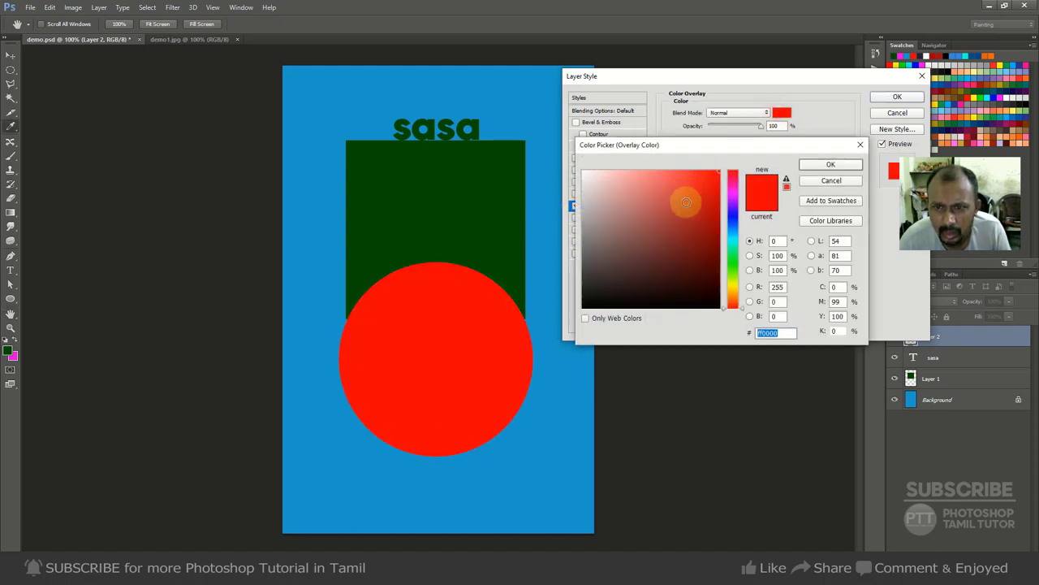
click(734, 246)
click(831, 165)
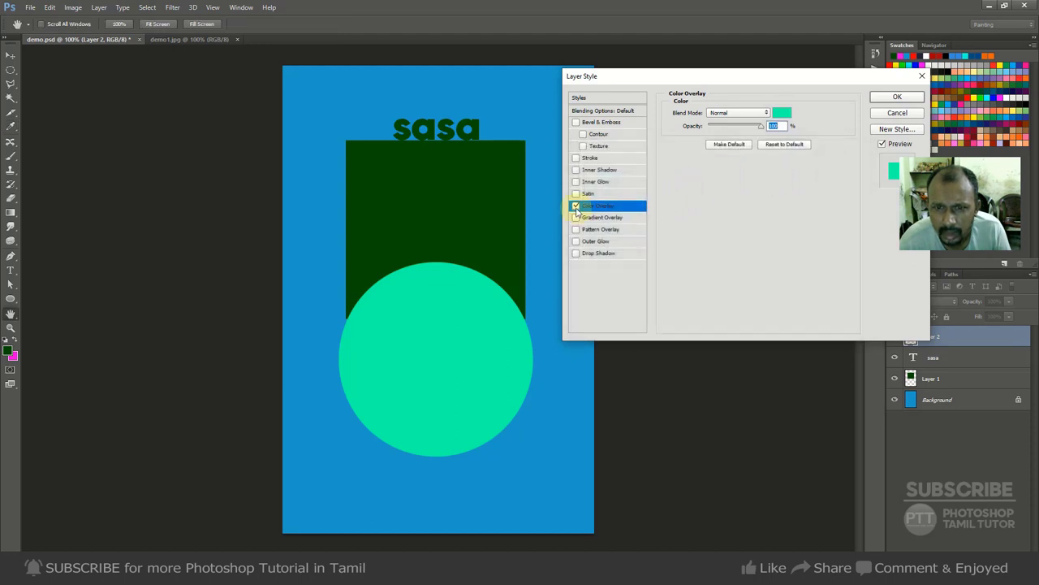
click(897, 96)
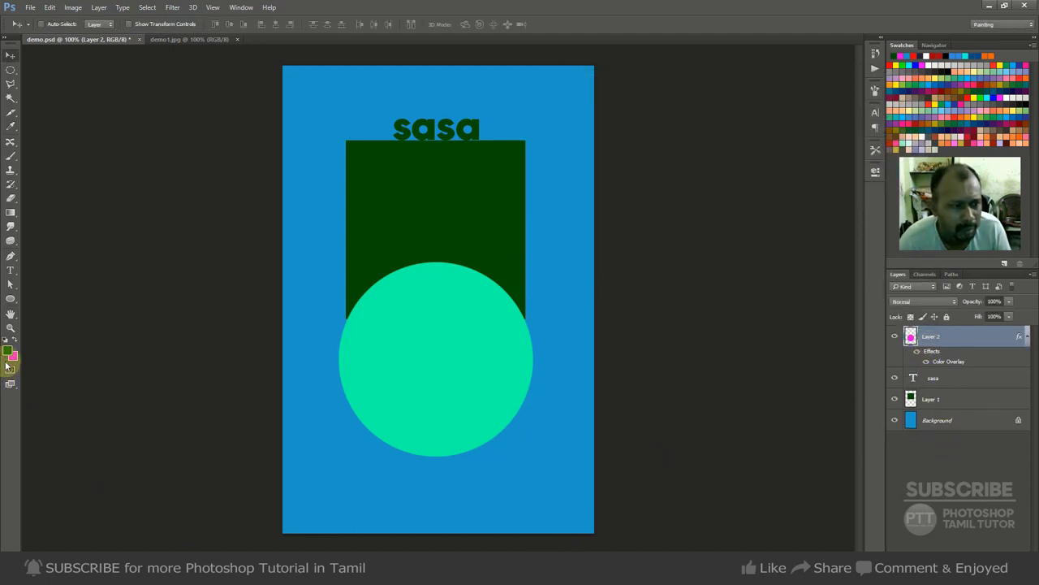
Set the foreground colour to blue, then try a fill on Layer 2 and undo it
click(9, 351)
drag(707, 235, 721, 169)
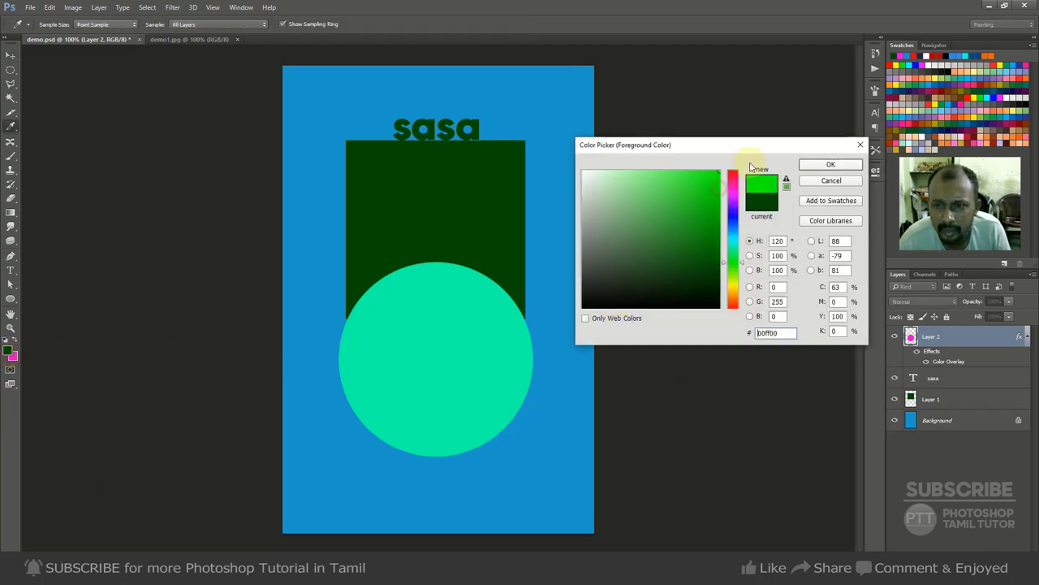
click(737, 220)
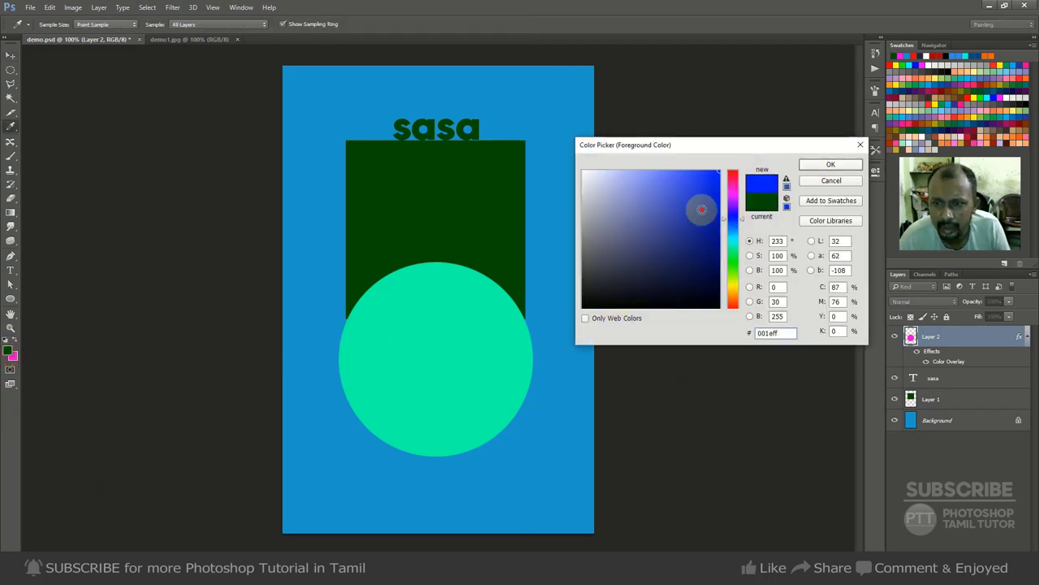
click(809, 170)
key(v)
key(alt+BackSpace)
key(ctrl+z)
key(ctrl+z)
key(ctrl+z)
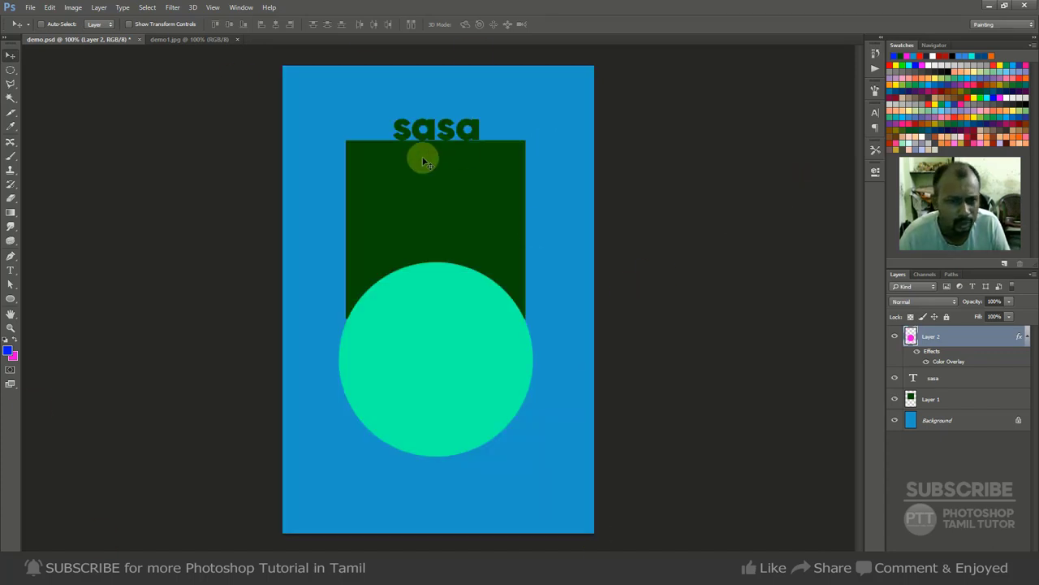
Reopen the Color Overlay, try red, then switch it off and cancel the dialog
double_click(954, 363)
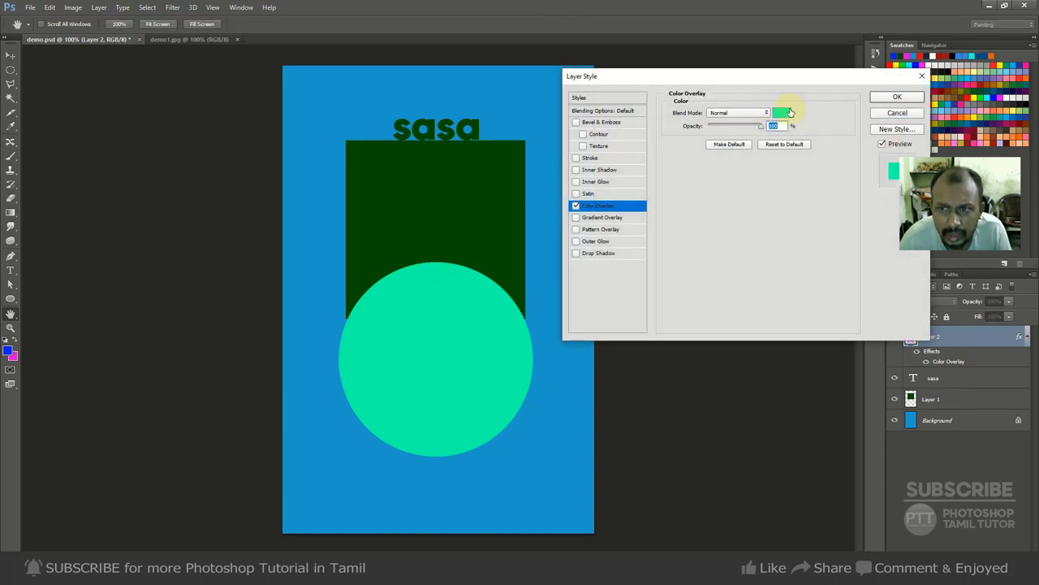
click(790, 111)
click(733, 184)
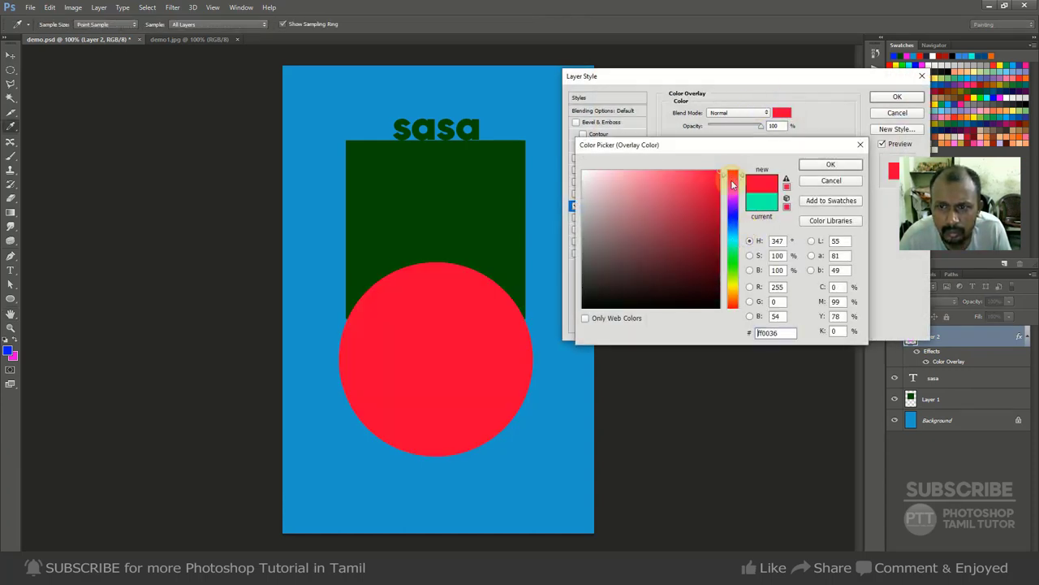
click(832, 164)
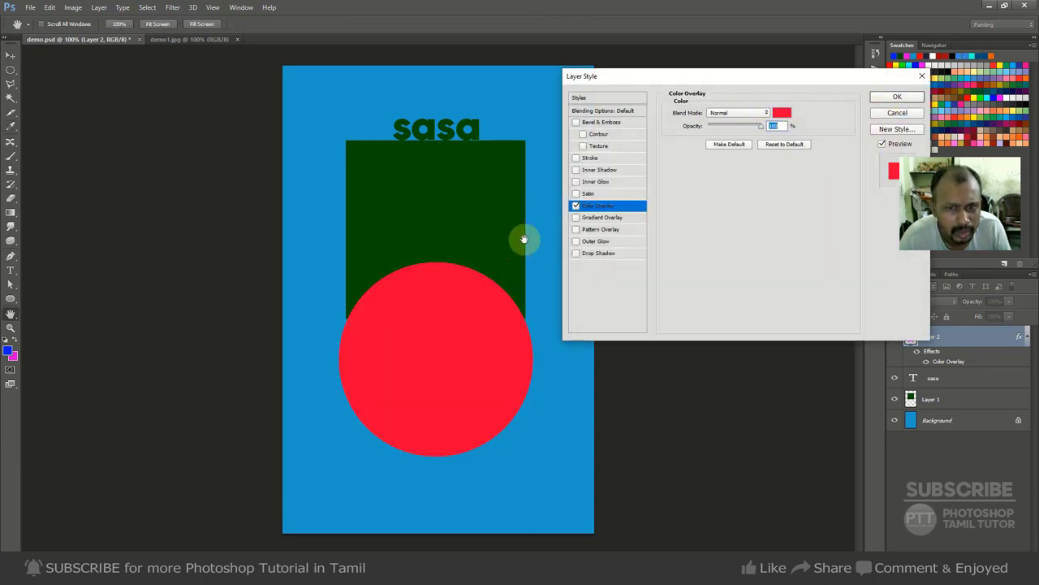
click(575, 205)
click(897, 113)
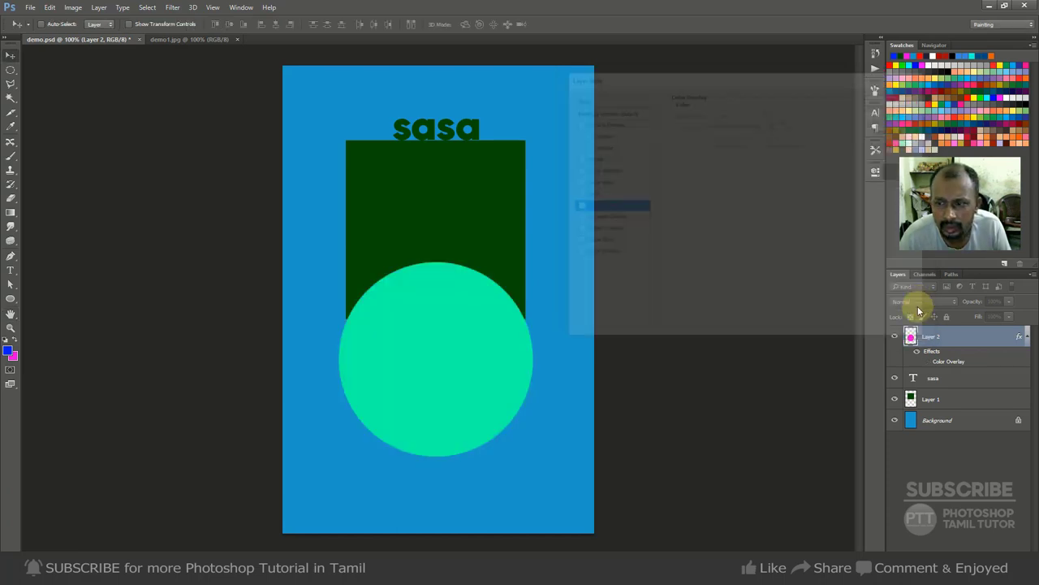
Drag the Color Overlay effect to the trash, fill the circle selection with blue, and deselect
ctrl+click(910, 336)
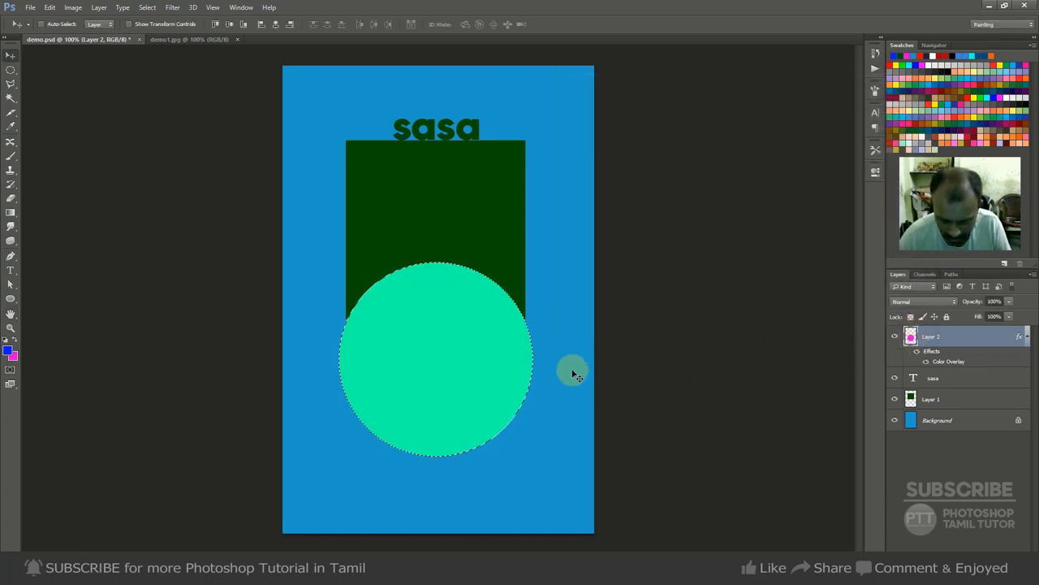
key(ctrl)
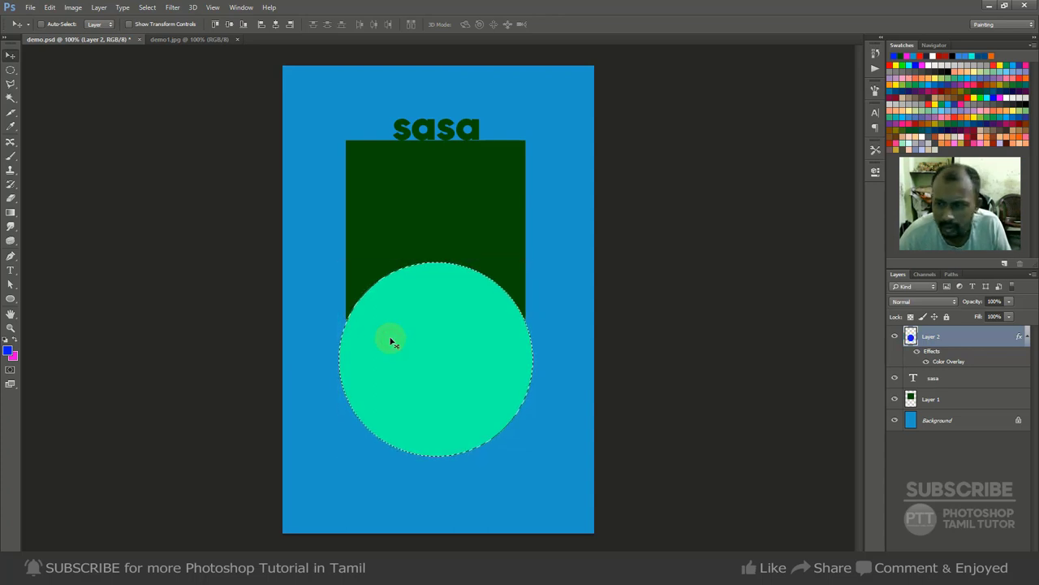
drag(965, 354, 1021, 547)
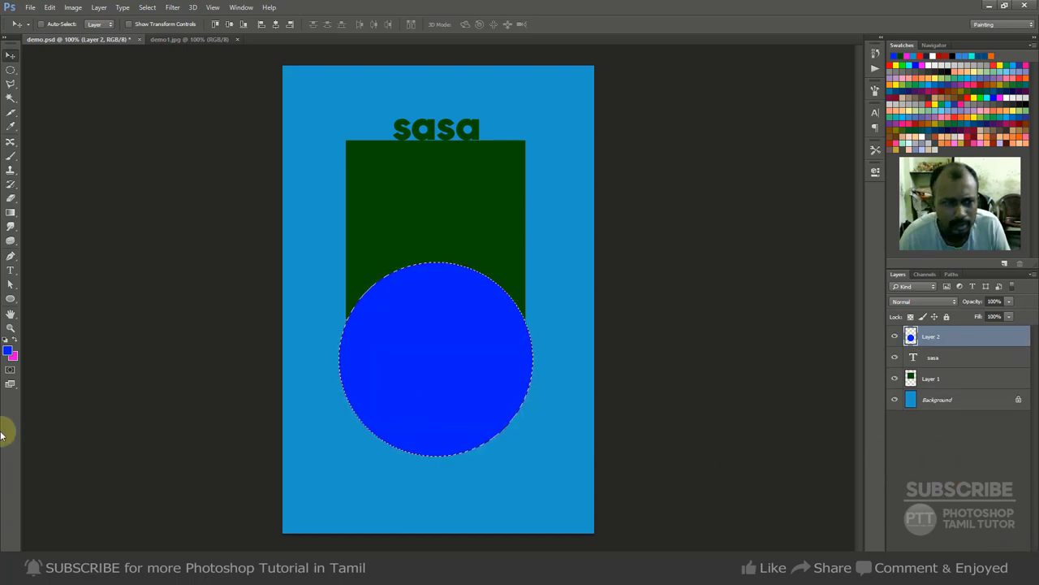
key(ctrl+BackSpace)
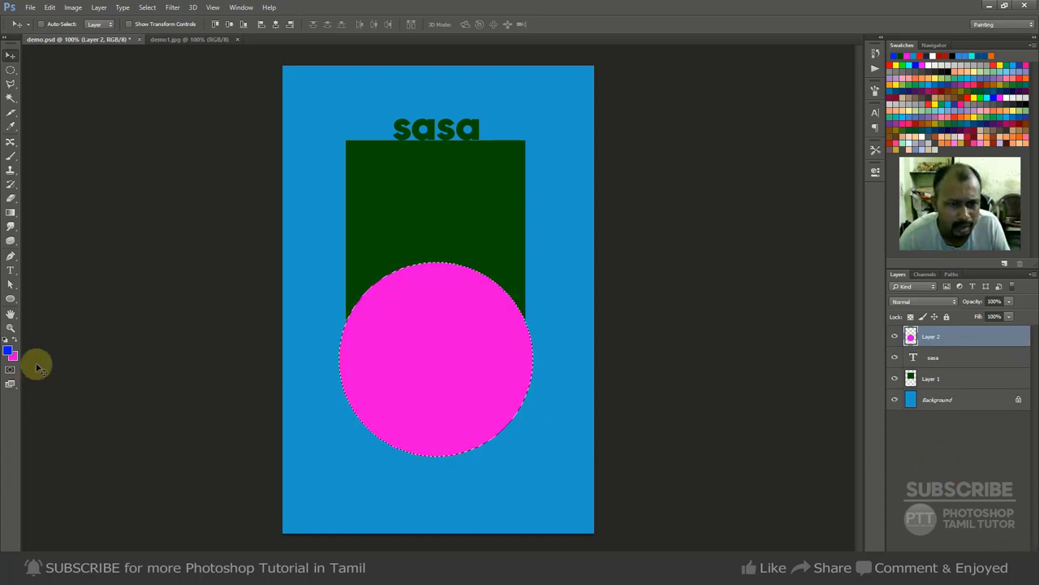
key(alt+BackSpace)
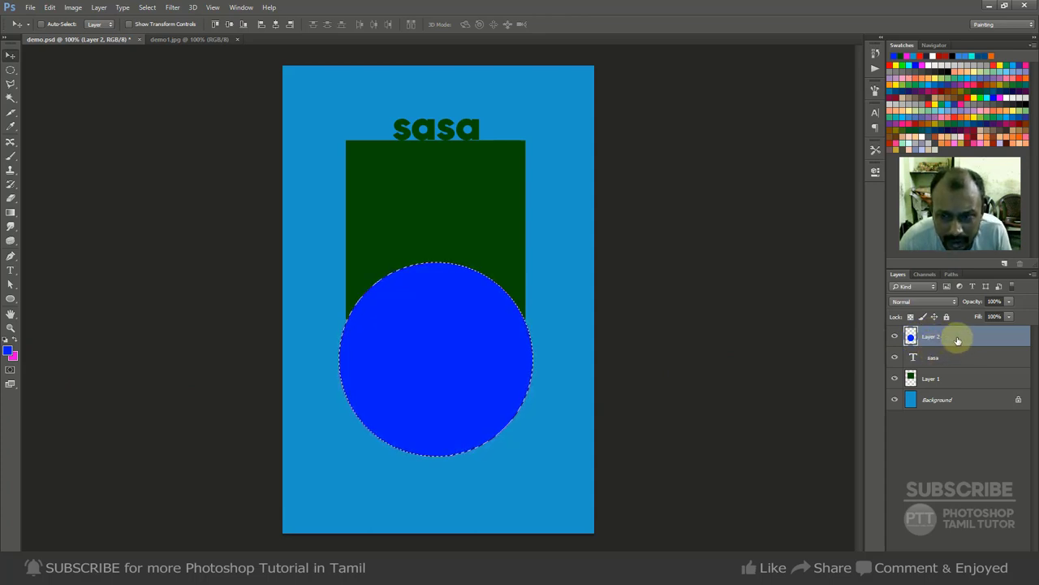
key(ctrl+d)
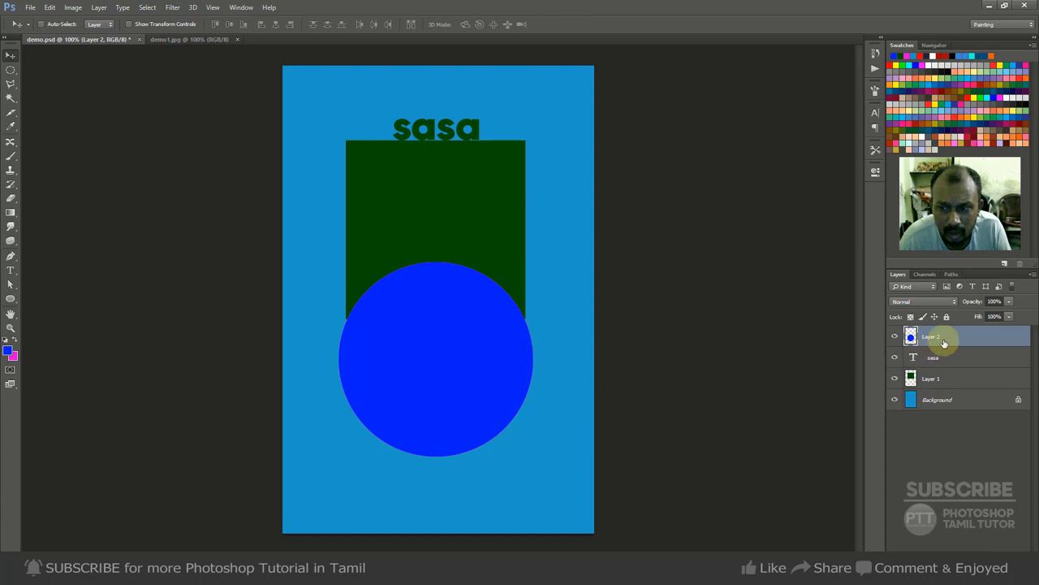
click(99, 7)
mouse_move(130, 76)
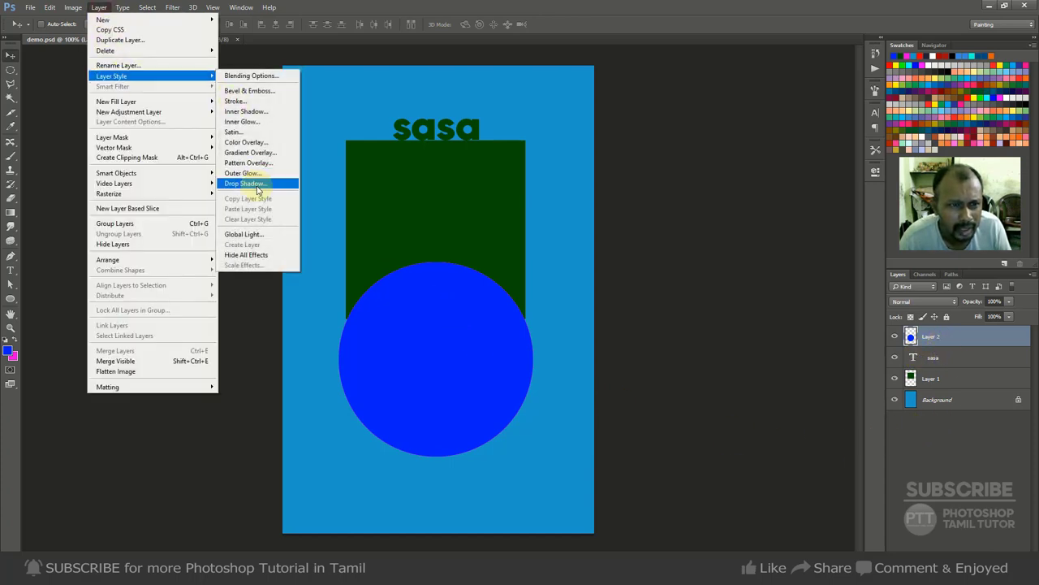
click(245, 183)
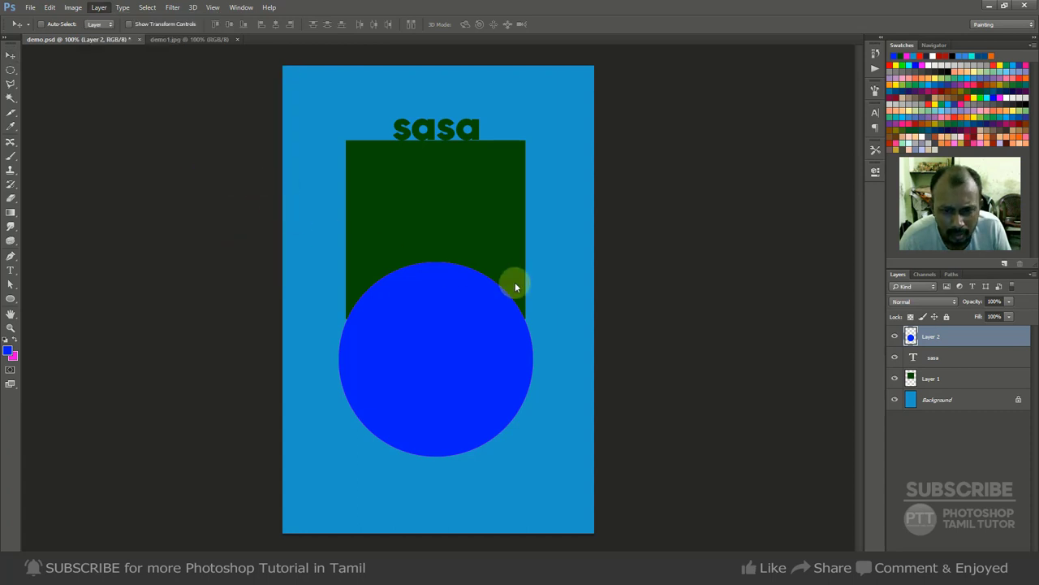
drag(531, 330, 519, 355)
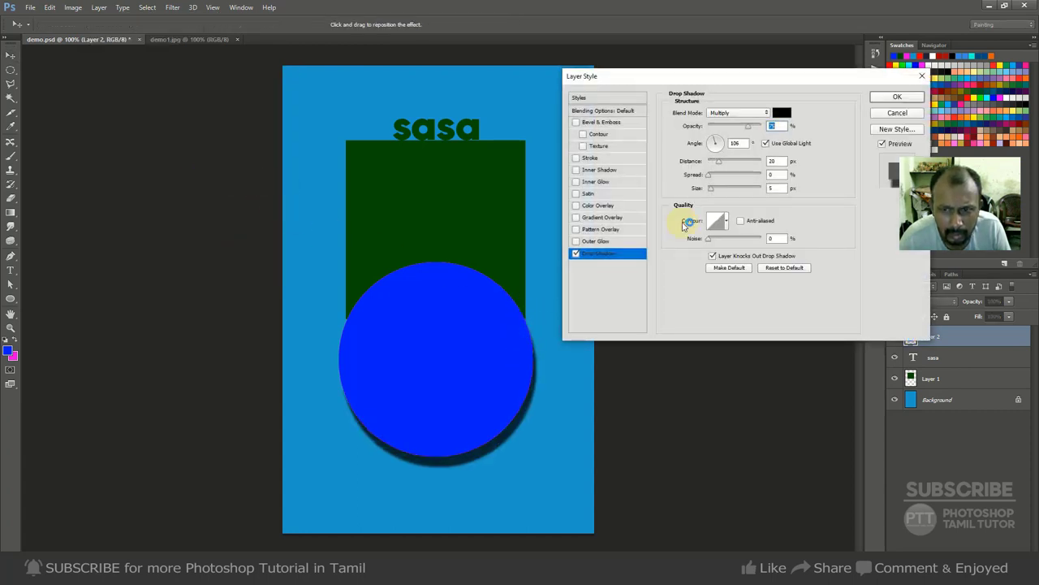
drag(728, 134, 723, 132)
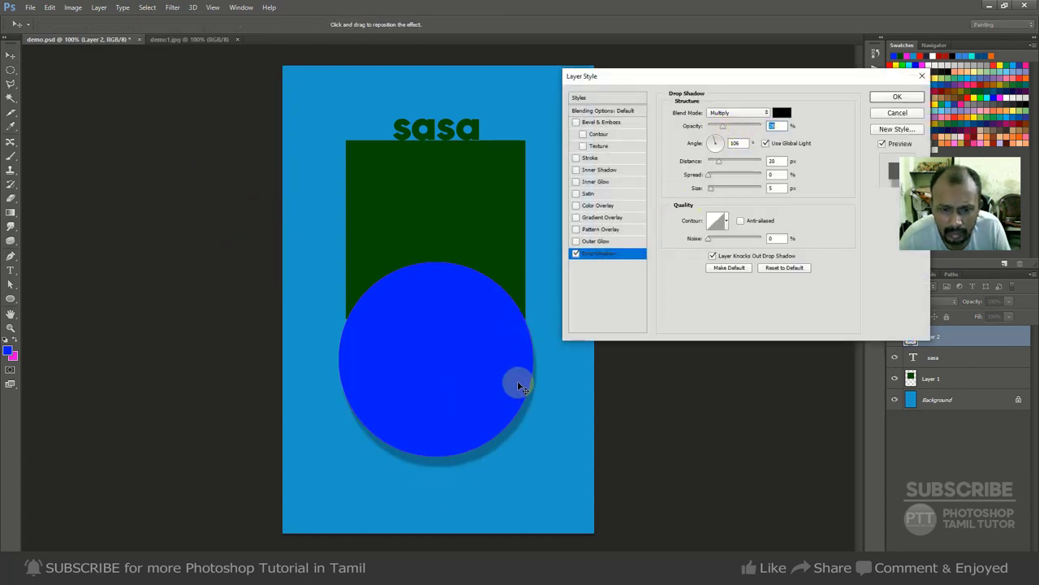
click(896, 113)
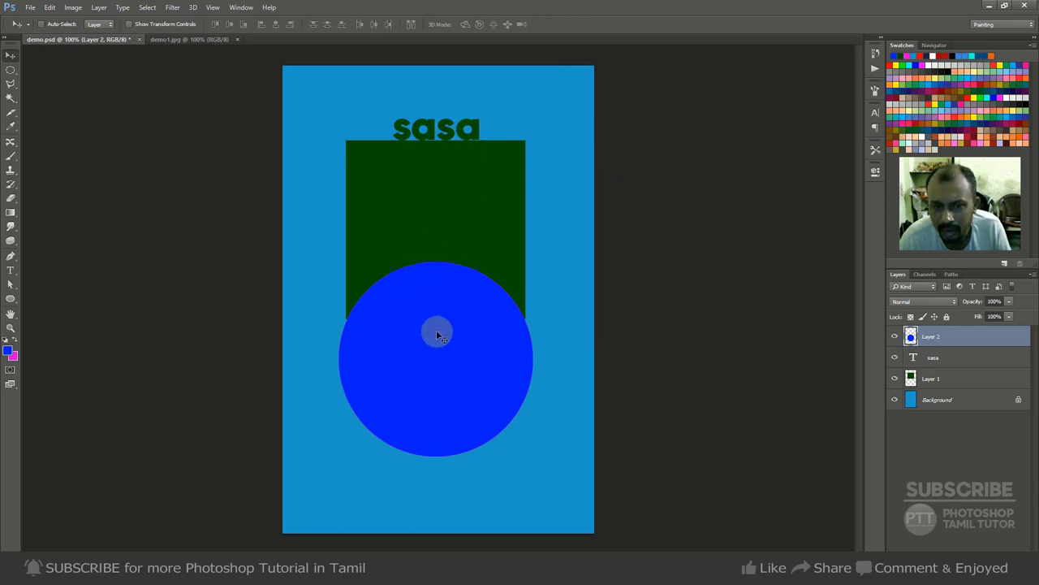
right_click(481, 133)
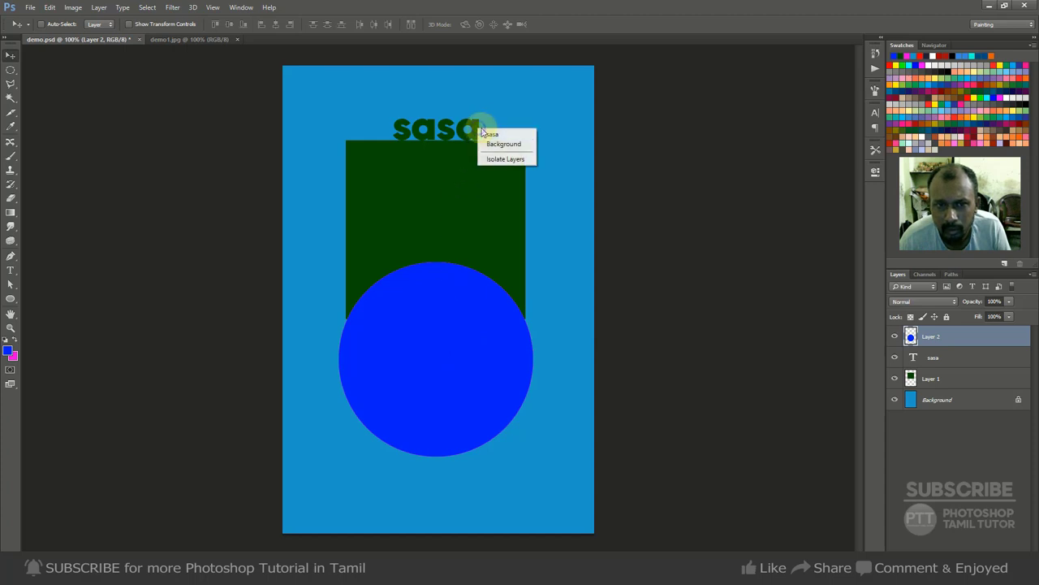
click(492, 135)
drag(492, 133, 488, 96)
key(ctrl+z)
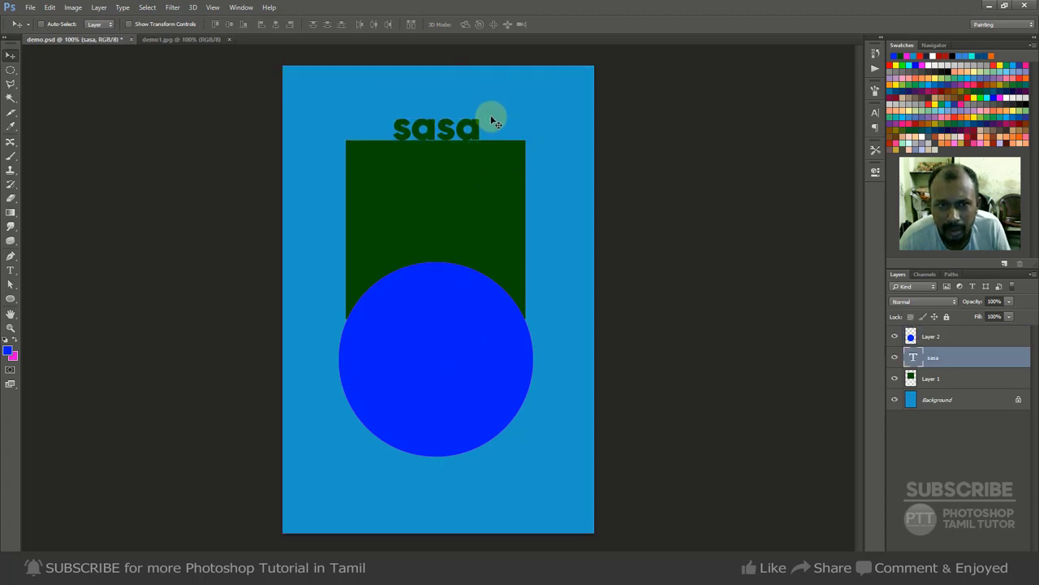
click(99, 7)
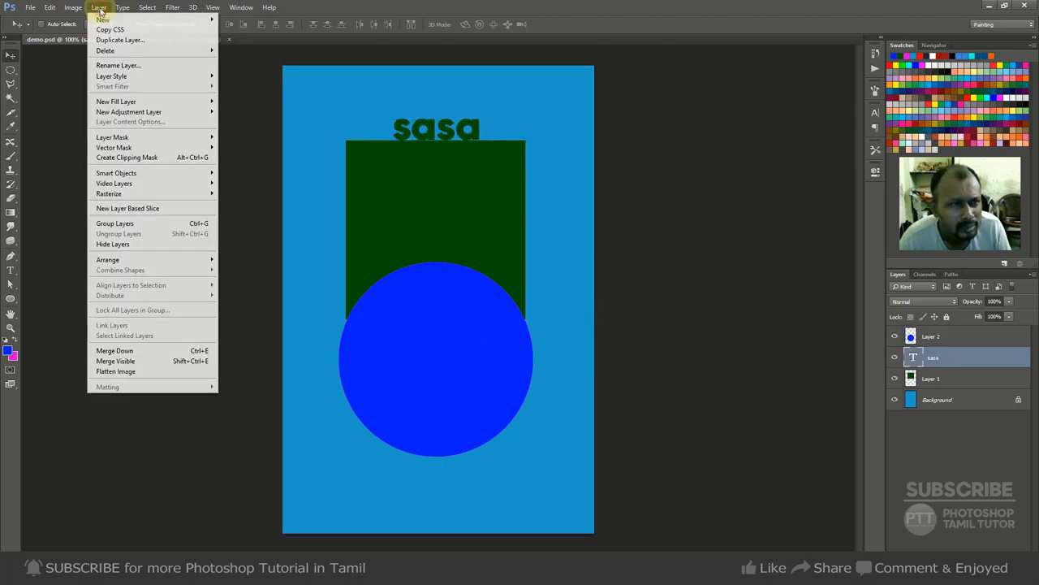
mouse_move(174, 104)
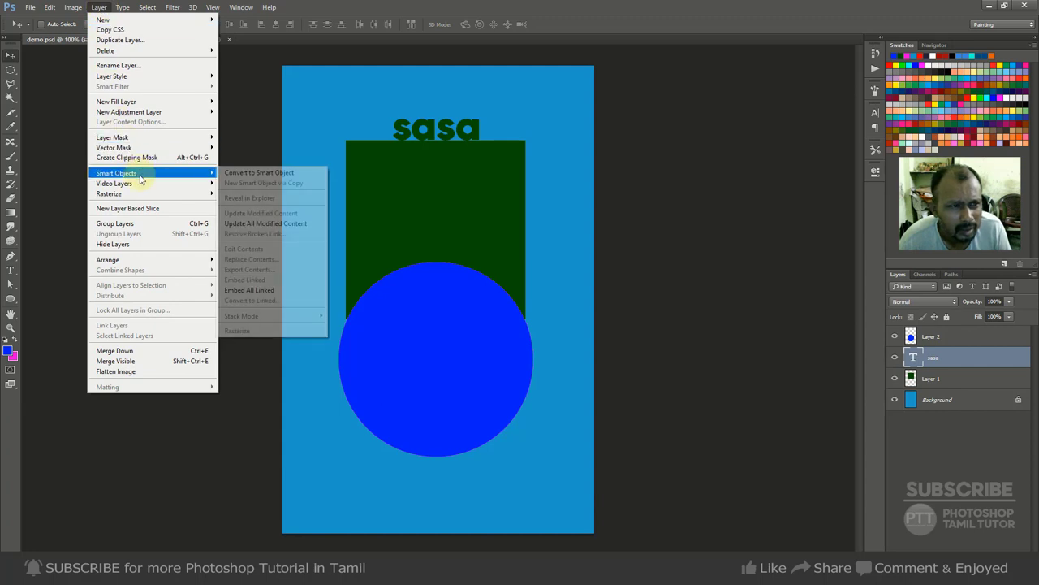
mouse_move(139, 193)
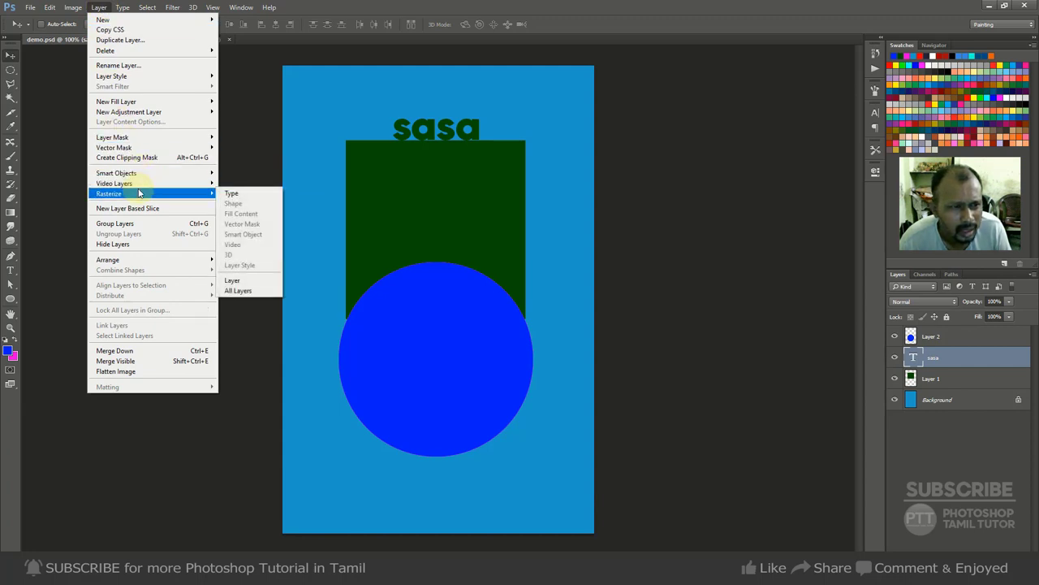
click(390, 347)
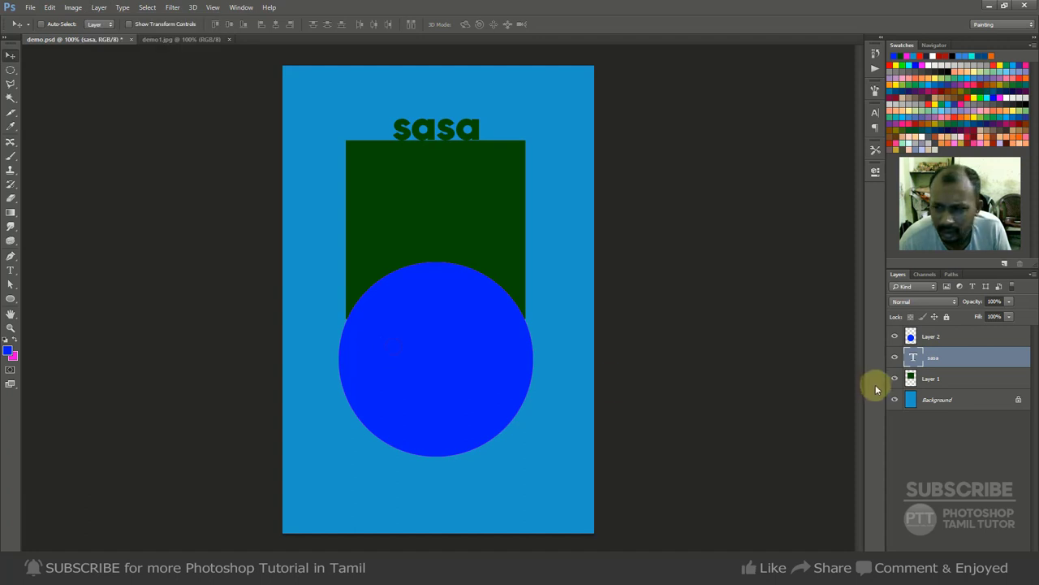
Merge Layer 1 into Layer 2, toggle the merged layer's visibility, then undo the merge
click(936, 336)
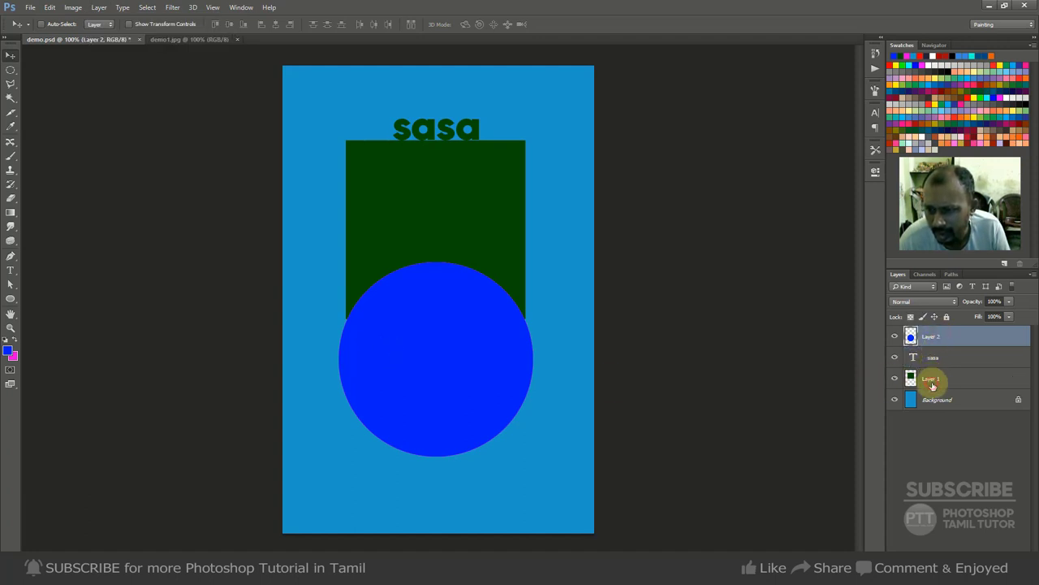
ctrl+click(932, 379)
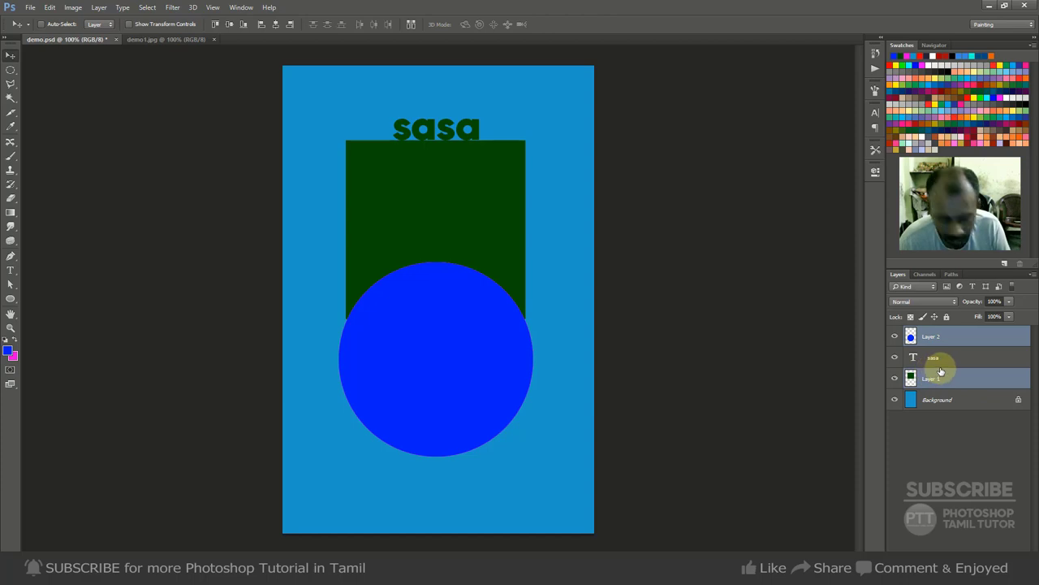
key(ctrl+e)
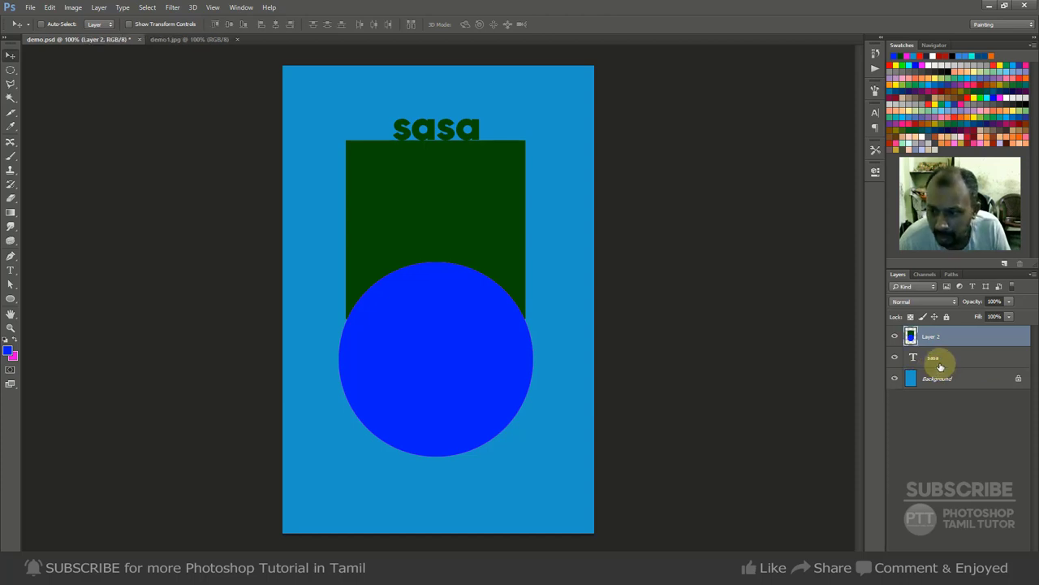
click(896, 337)
click(895, 337)
click(895, 338)
click(896, 340)
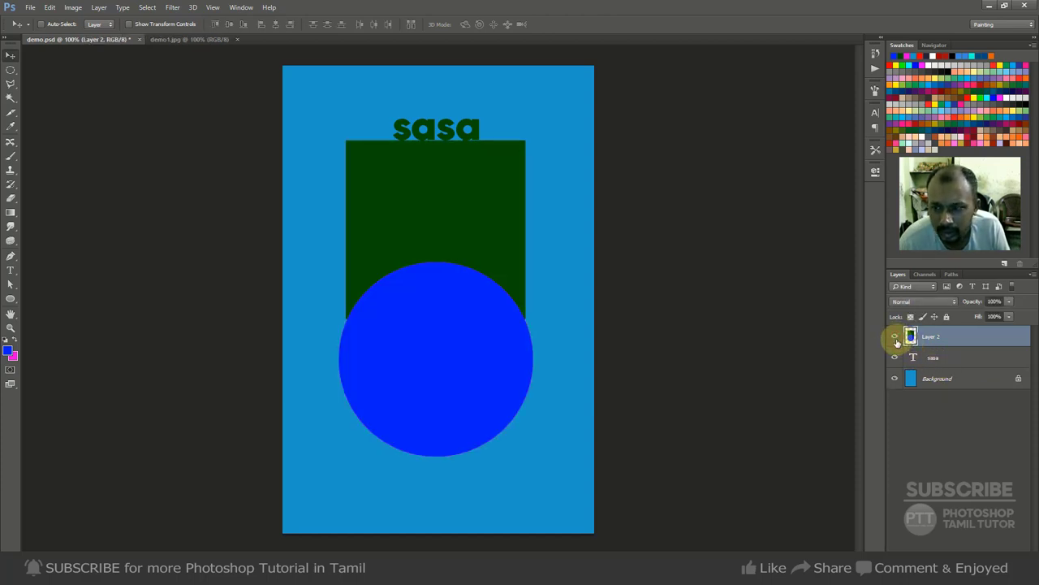
key(ctrl+z)
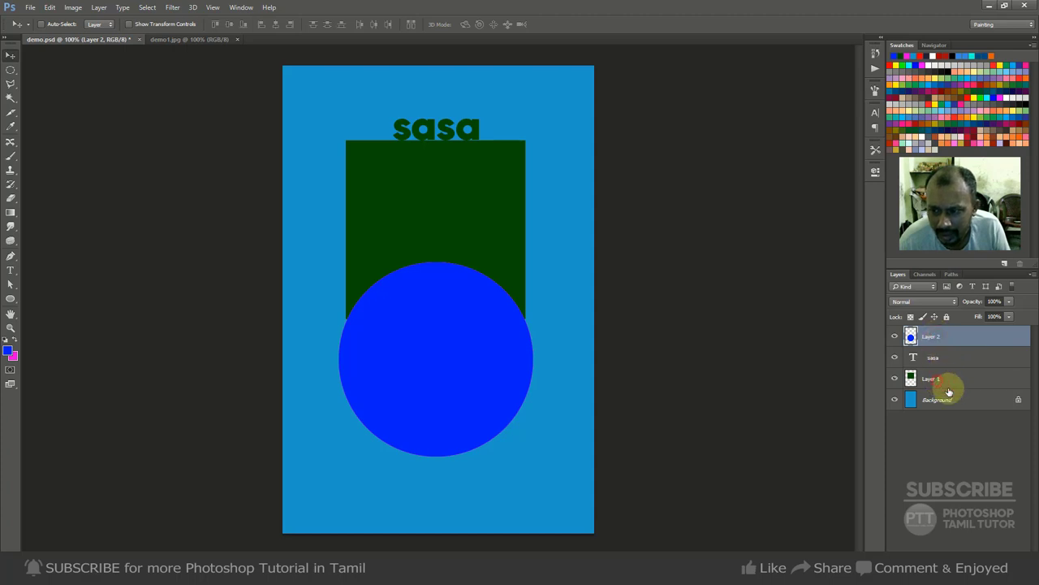
Select Layer 1, then Layer 2, and cycle the active layer through the stack with Alt+[ and Alt+]
click(947, 380)
click(934, 336)
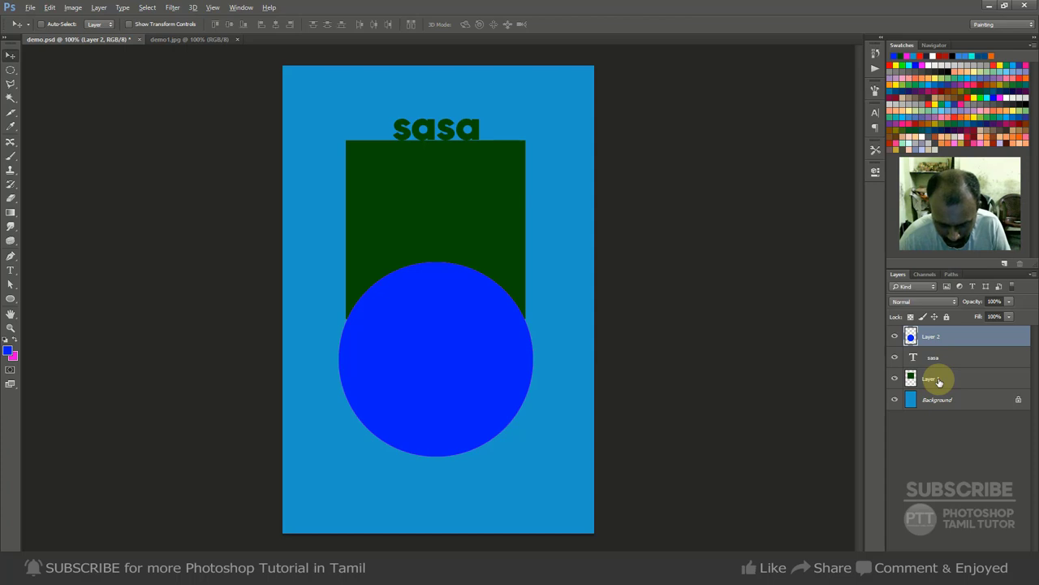
key(alt+bracketleft)
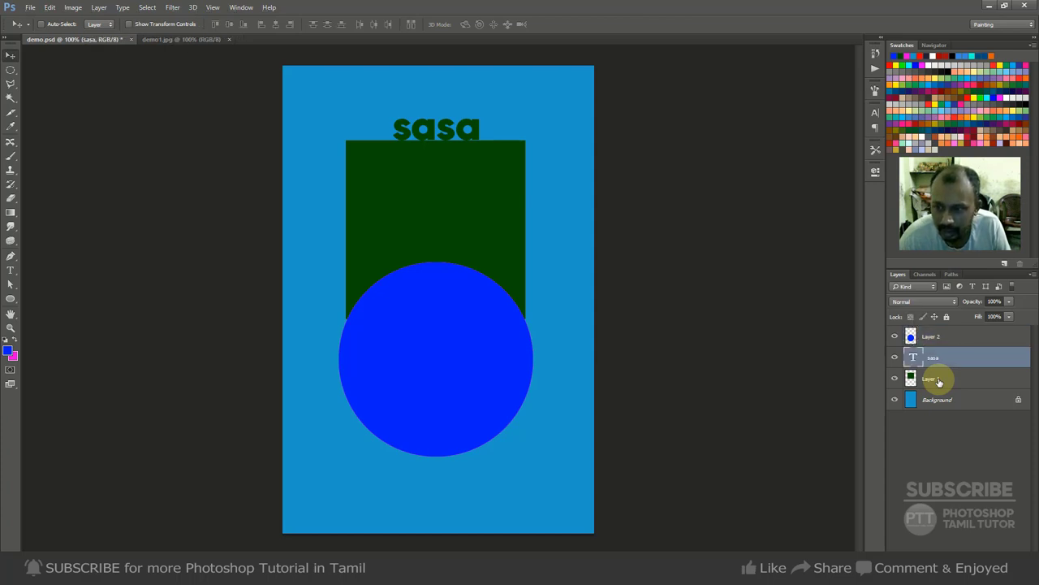
key(alt+bracketleft)
key(alt+bracketright)
key(alt+bracketright)
key(alt+bracketright)
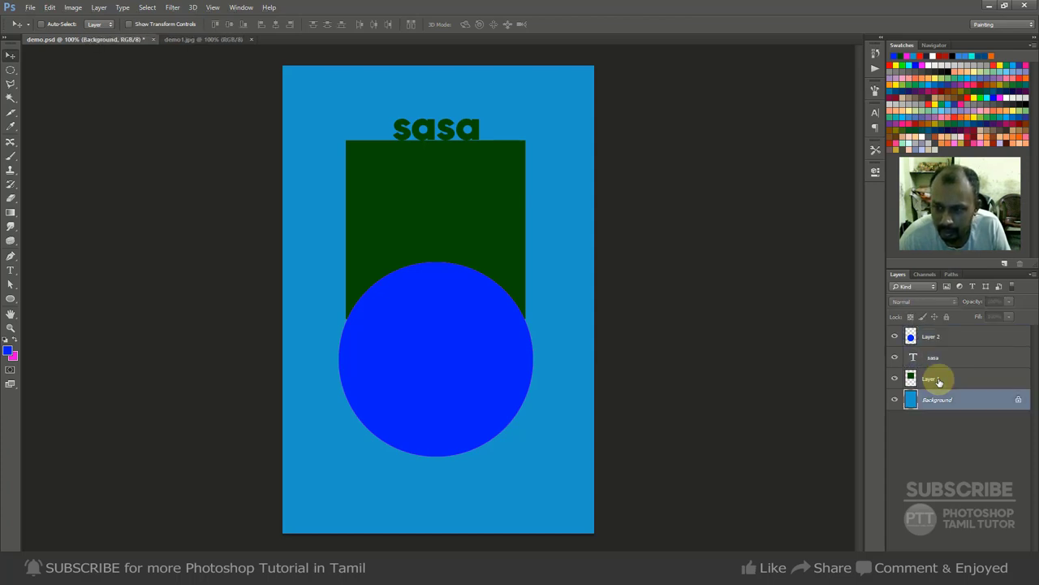
key(alt+bracketleft)
key(alt+bracketleft)
Shuffle the sasa text layer up and down, leaving it below Layer 1
key(ctrl+bracketleft)
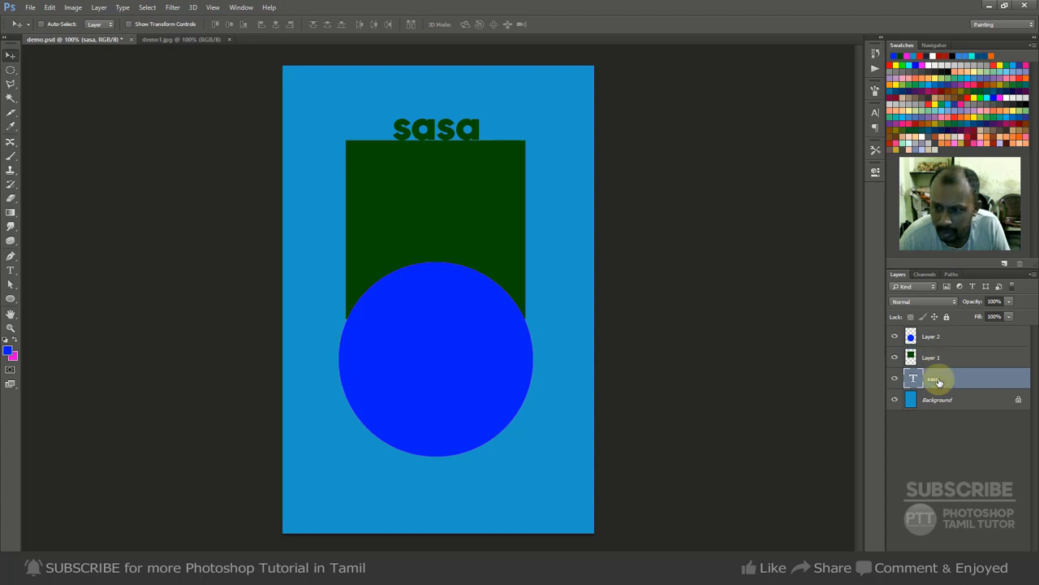
key(ctrl+bracketright)
key(ctrl+bracketleft)
key(ctrl+bracketright)
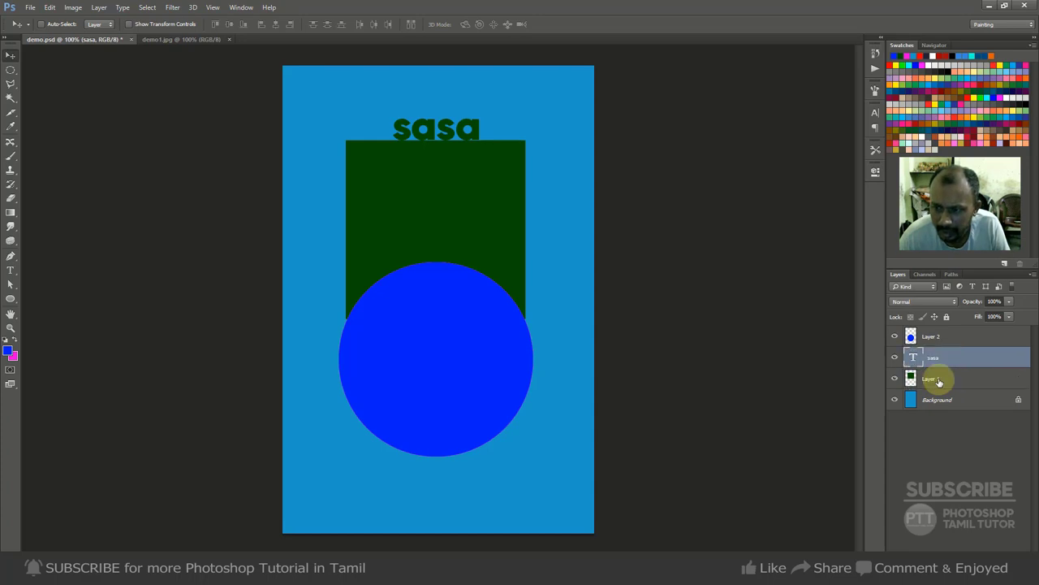
key(ctrl+bracketleft)
key(ctrl+bracketright)
key(ctrl+bracketleft)
key(ctrl+bracketright)
key(ctrl+bracketleft)
key(ctrl+bracketright)
key(ctrl+bracketleft)
key(ctrl+bracketright)
key(ctrl+bracketleft)
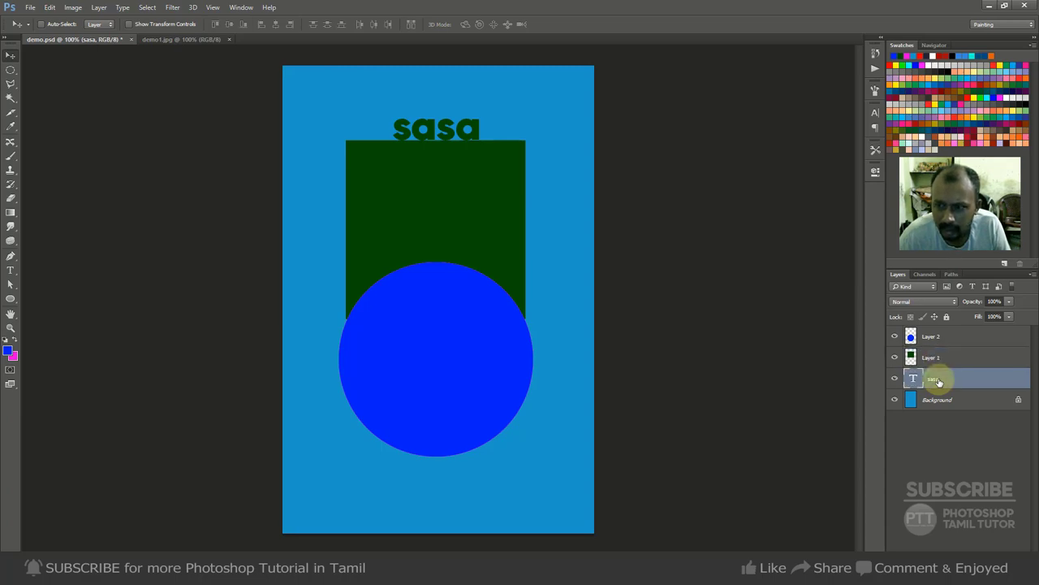
Select Layer 1 and step it up and down, leaving the blue circle over the rectangle
click(946, 358)
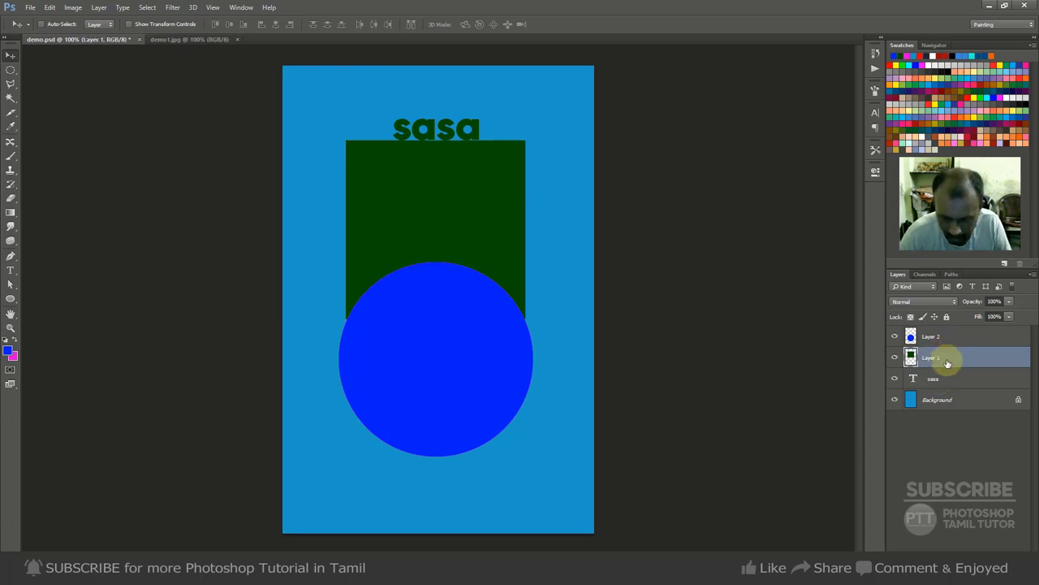
key(ctrl+bracketleft)
key(ctrl+bracketright)
key(ctrl+bracketright)
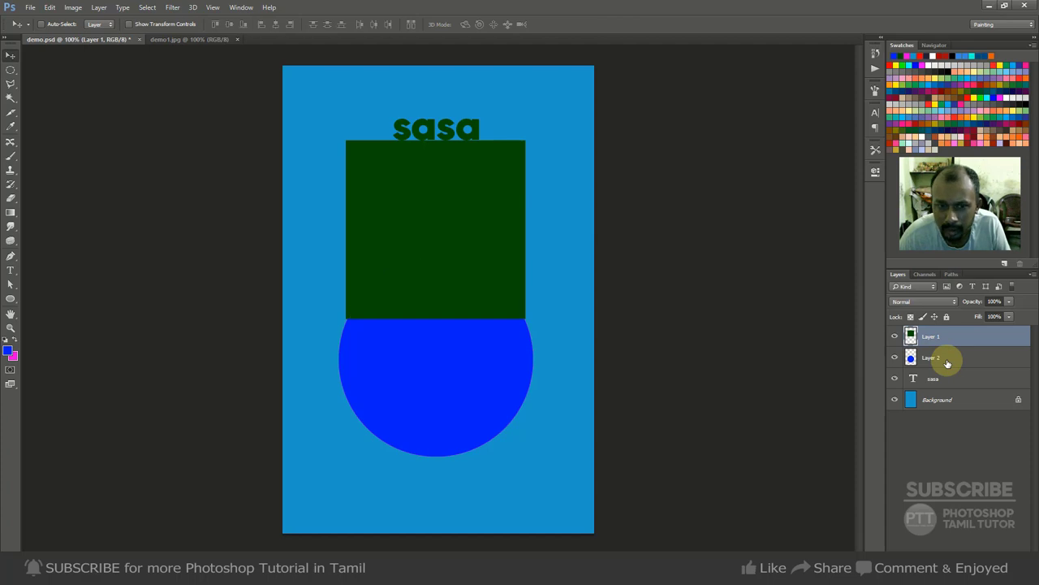
key(ctrl+bracketleft)
key(ctrl+bracketright)
key(ctrl+bracketleft)
key(ctrl+bracketright)
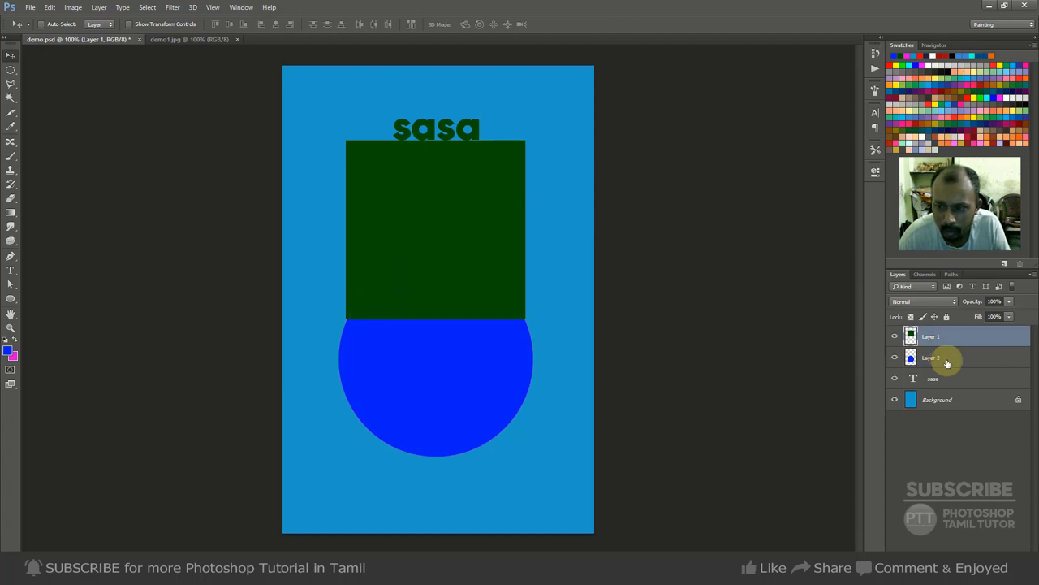
key(ctrl+bracketleft)
key(ctrl+bracketright)
key(ctrl+bracketleft)
key(ctrl+bracketright)
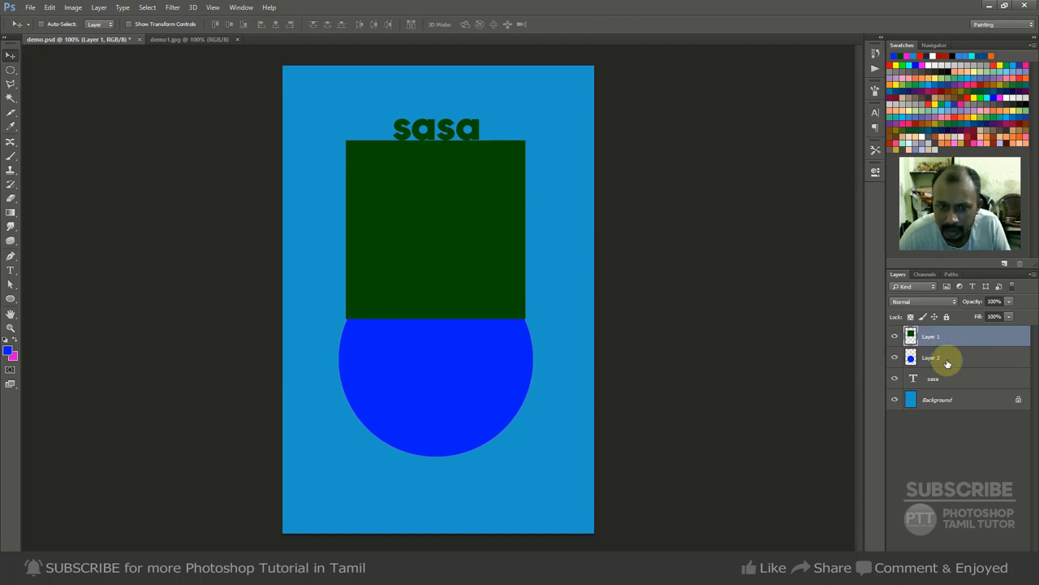
key(ctrl+bracketleft)
key(ctrl+bracketright)
key(ctrl+bracketleft)
key(ctrl+bracketleft)
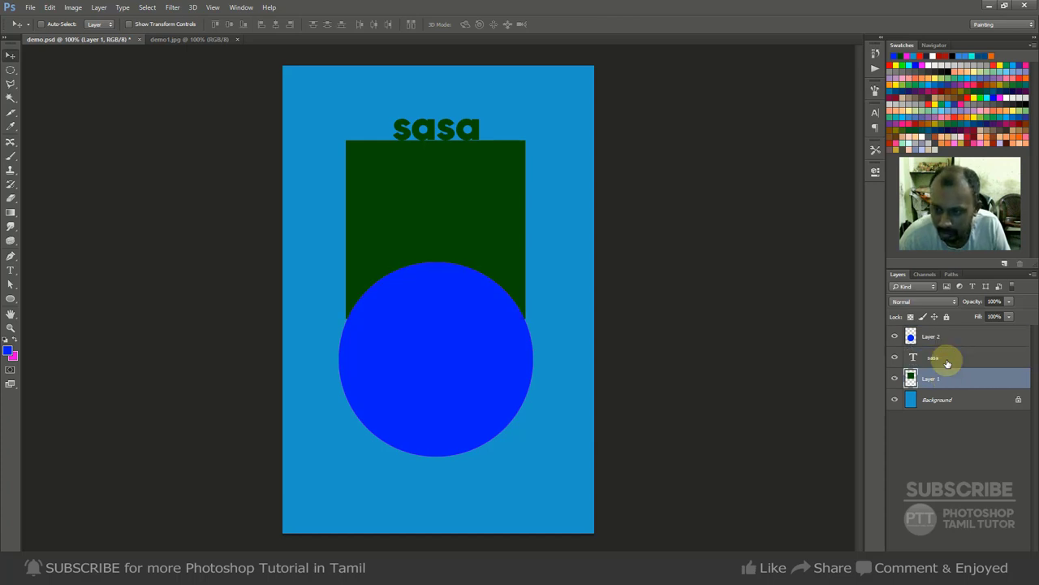
Keep reordering Layer 1 until it sits at the top, covering the circle's upper part
drag(947, 363, 948, 363)
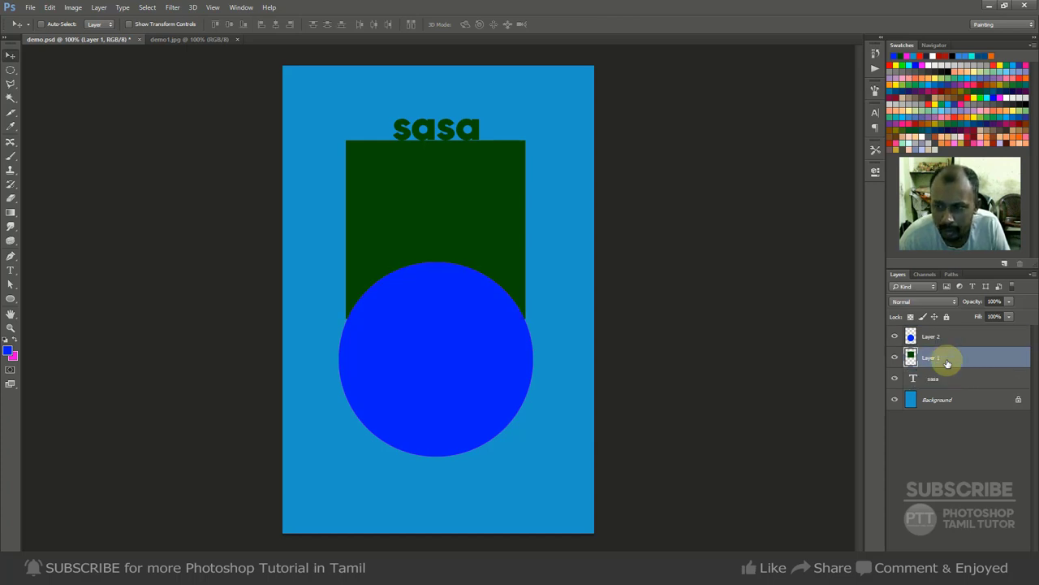
key(ctrl+bracketright)
key(ctrl+bracketleft)
key(ctrl+bracketleft)
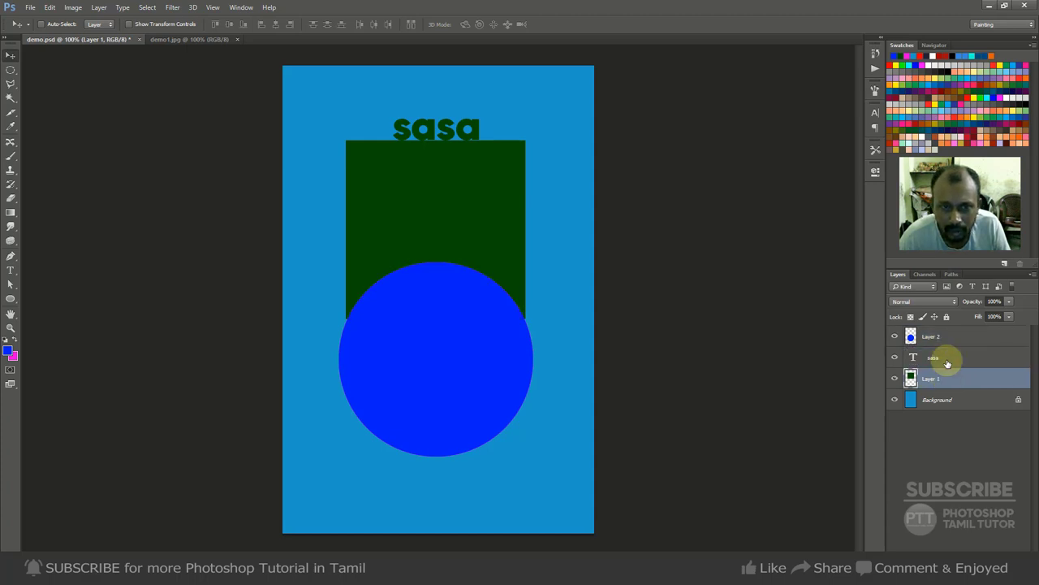
key(ctrl+bracketright)
key(ctrl+bracketleft)
key(ctrl+bracketright)
key(ctrl+bracketleft)
key(ctrl+bracketright)
key(ctrl+bracketright)
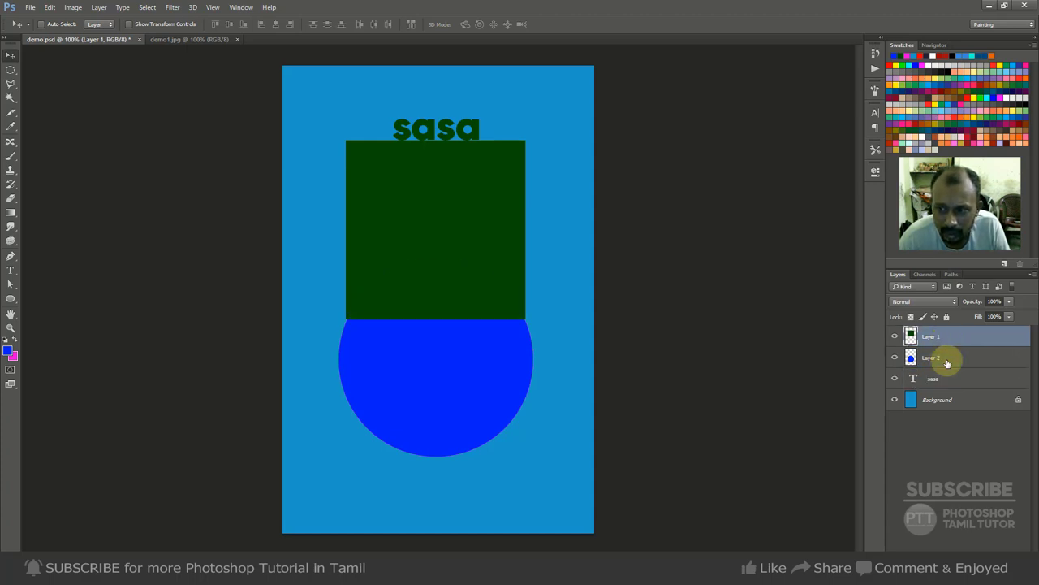
key(ctrl+bracketleft)
key(ctrl+bracketright)
key(ctrl+bracketleft)
key(ctrl+bracketright)
key(ctrl+bracketleft)
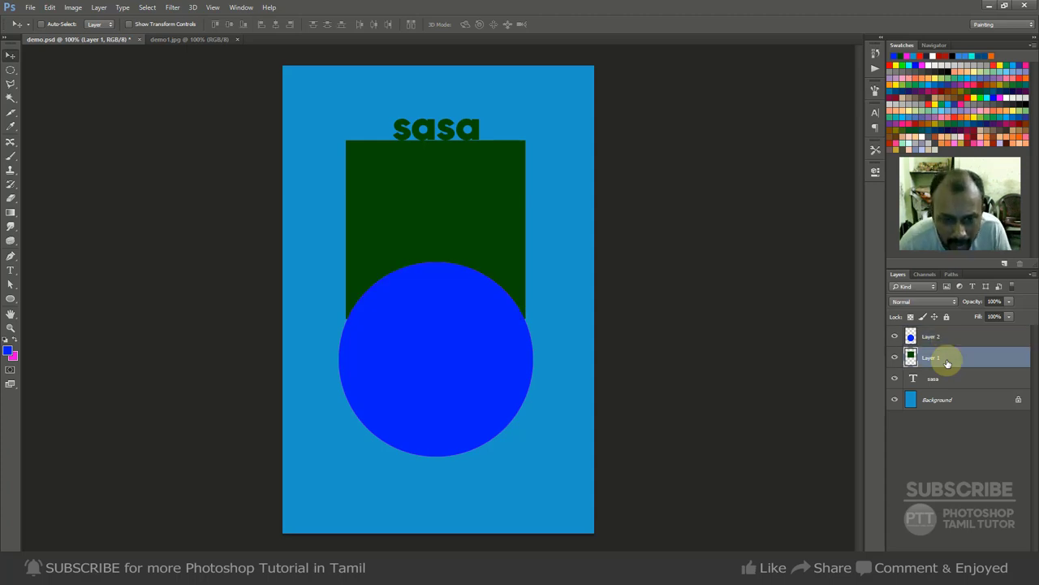
key(ctrl+bracketleft)
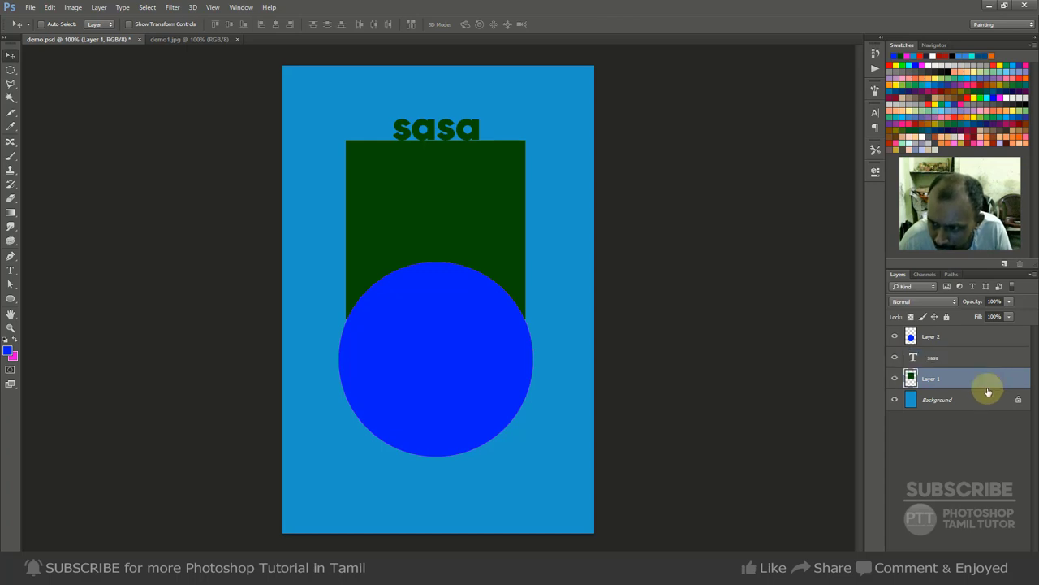
key(ctrl+bracketright)
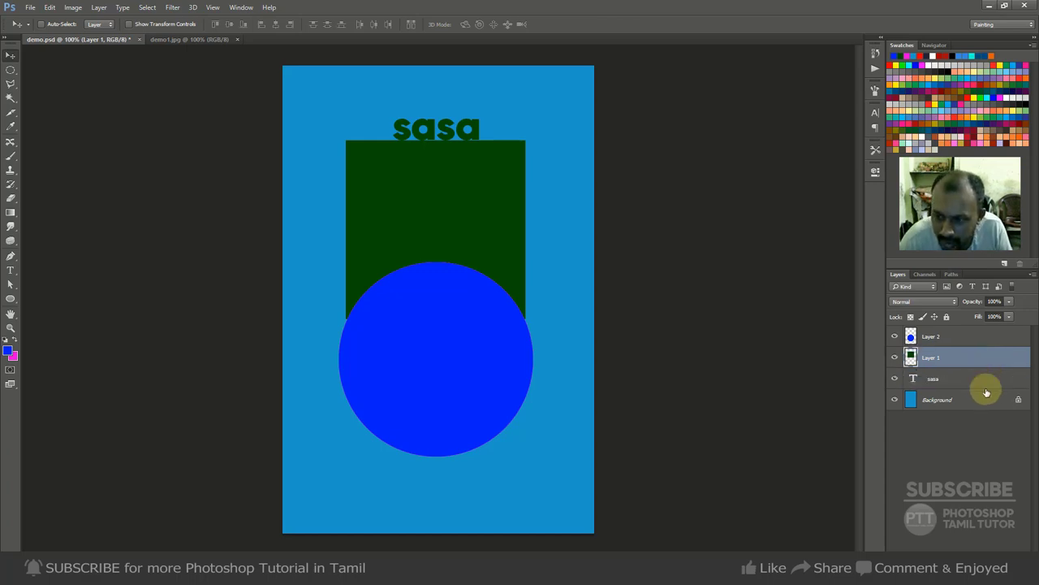
key(ctrl+bracketright)
Pick Layer 2 from the canvas right-click list and raise the blue circle above the green rectangle
right_click(476, 352)
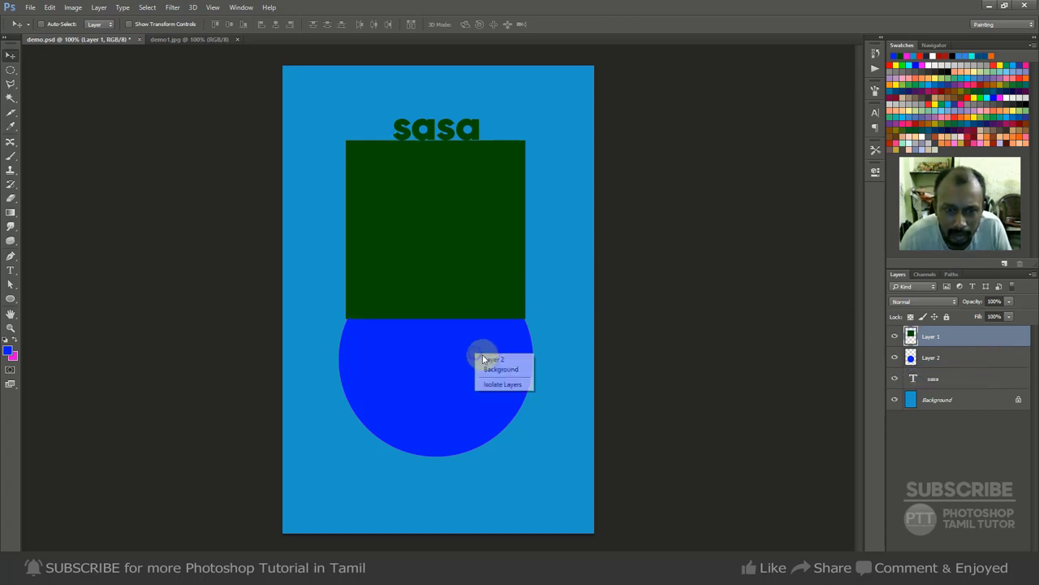
click(491, 358)
key(ctrl+bracketright)
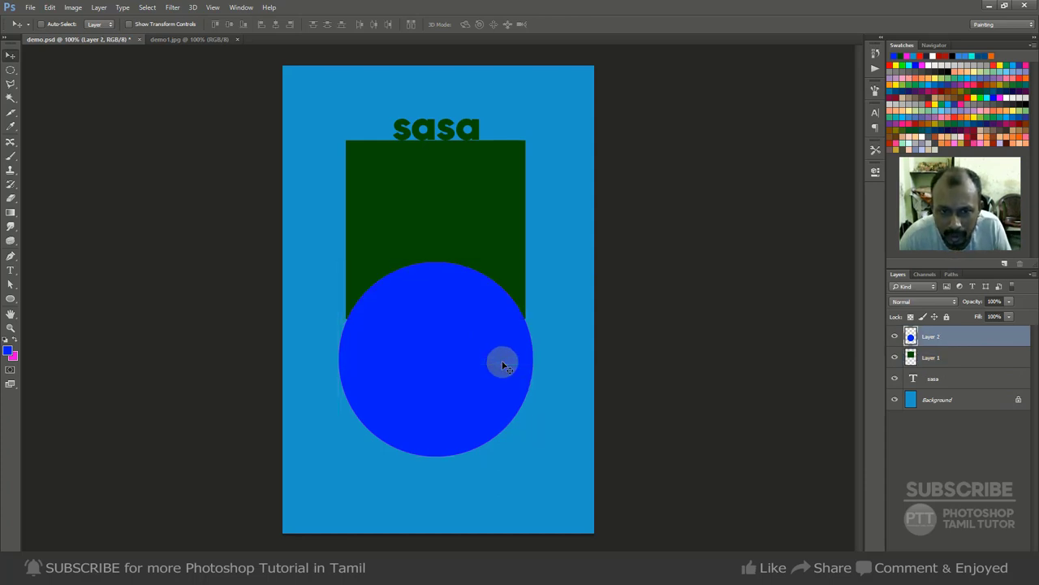
Select the whole canvas, deselect it with Ctrl+D, and bring up the Open dialog
click(99, 7)
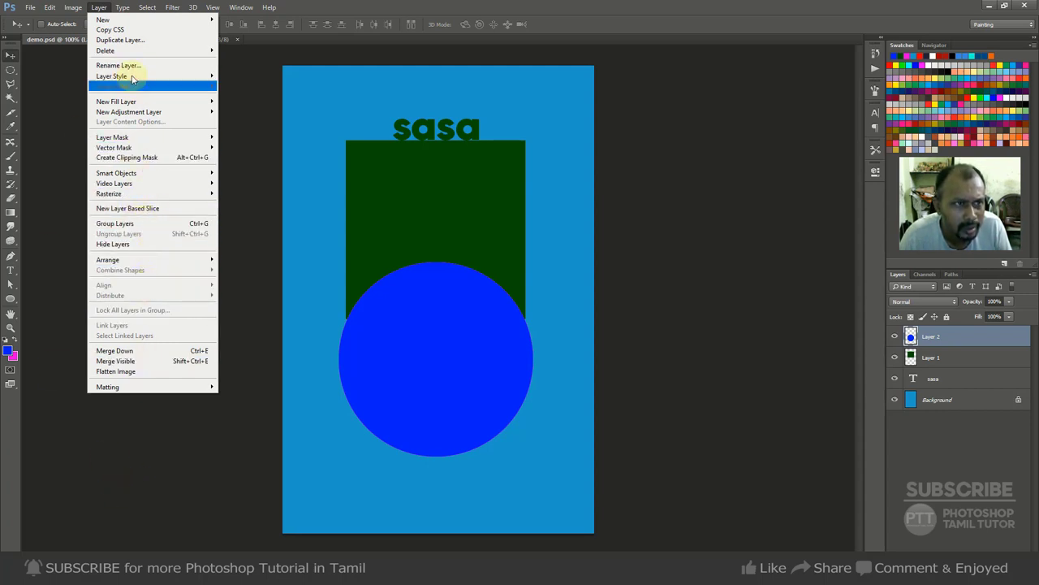
click(151, 20)
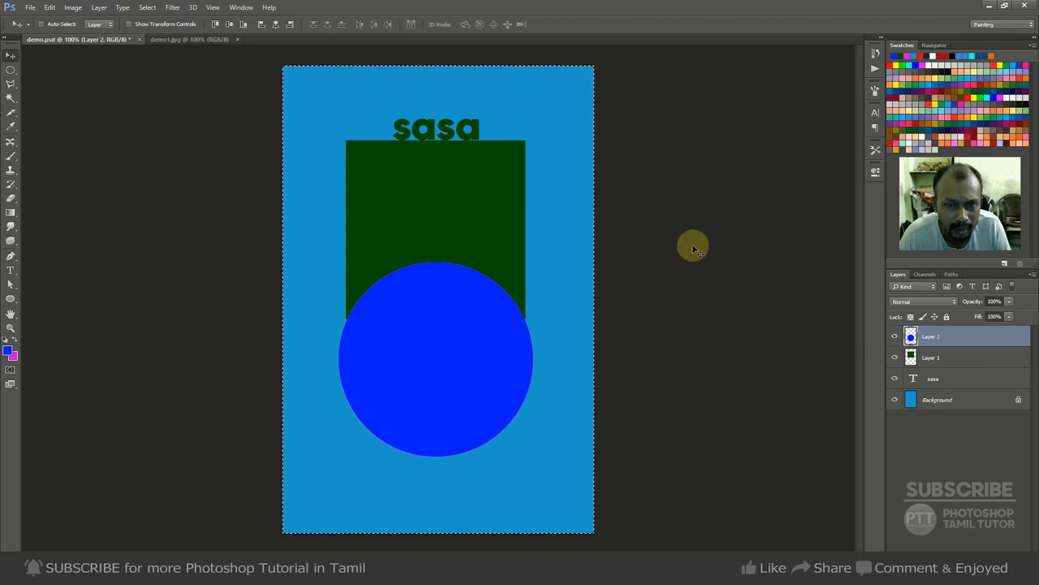
key(ctrl+d)
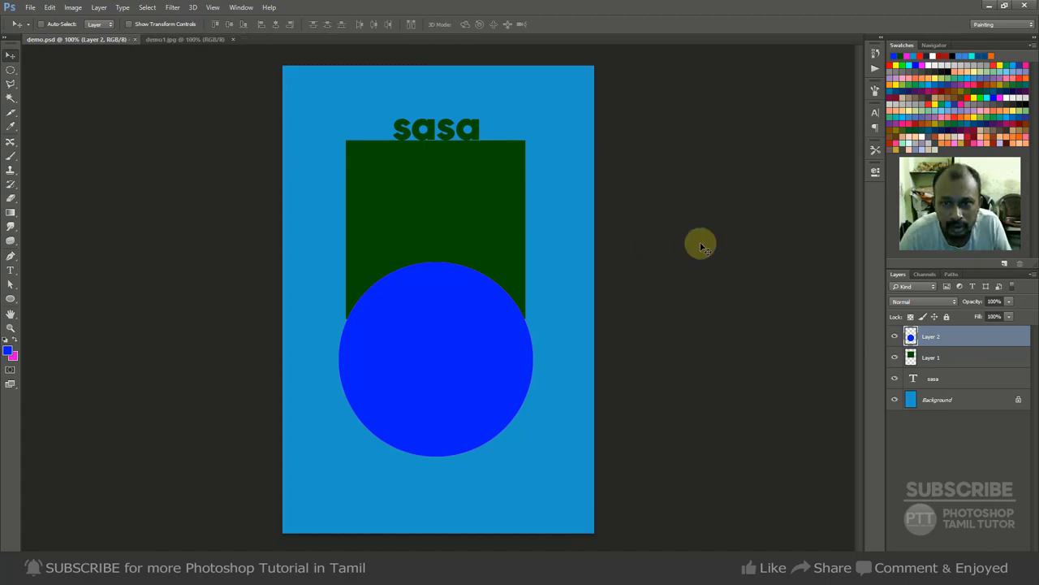
key(ctrl+o)
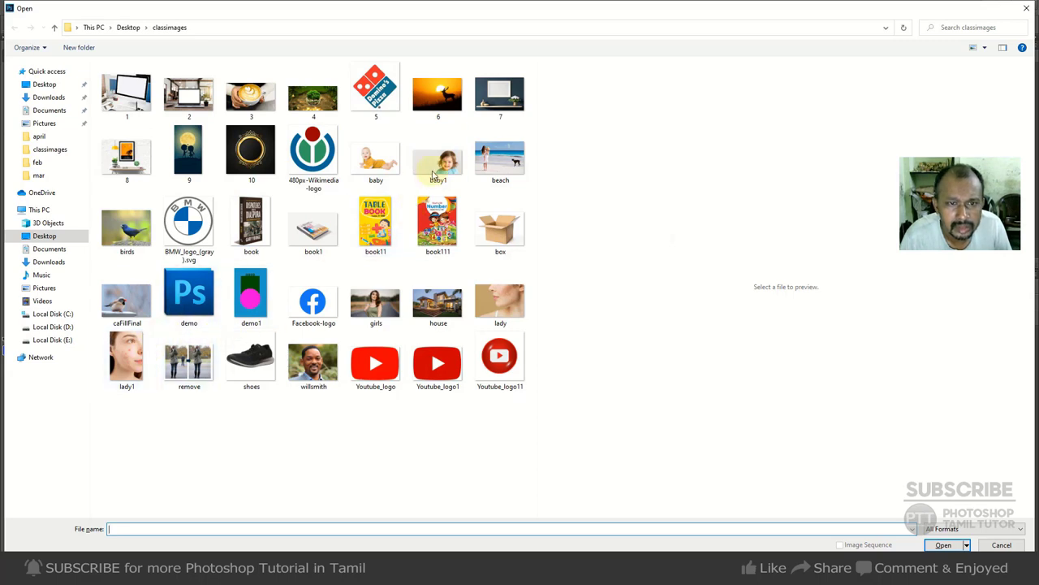
Open the birds photo, select all of it, and paste it into demo.psd
double_click(123, 228)
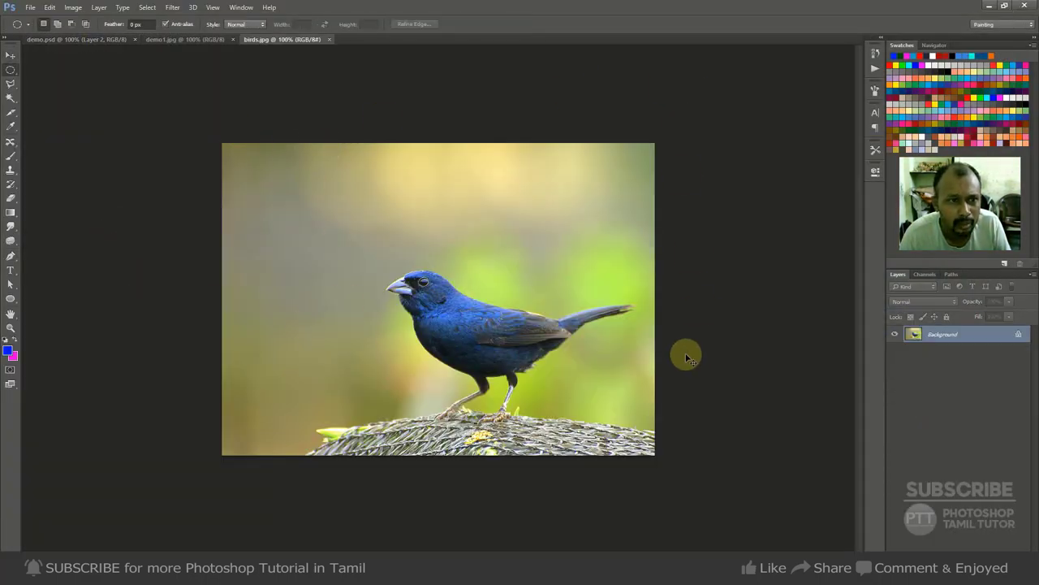
key(ctrl+a)
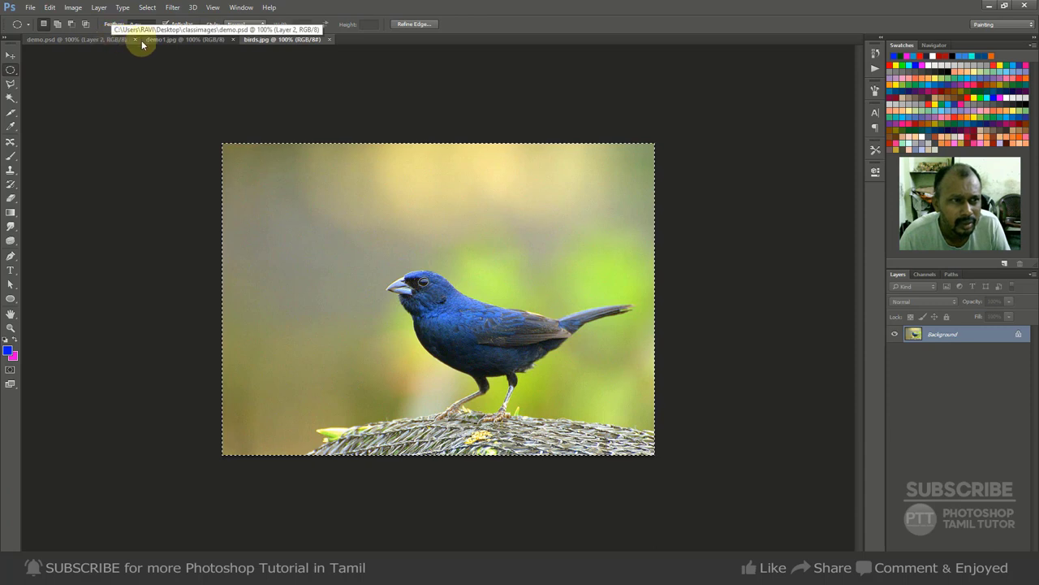
click(102, 40)
key(ctrl+v)
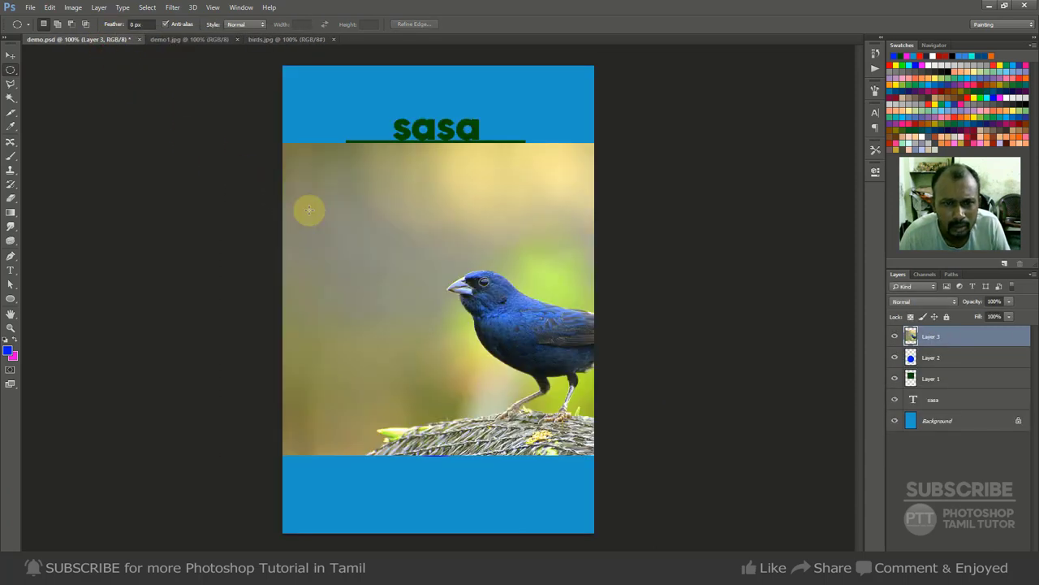
Drag the pasted bird layer left with the Move tool, then delete it
key(v)
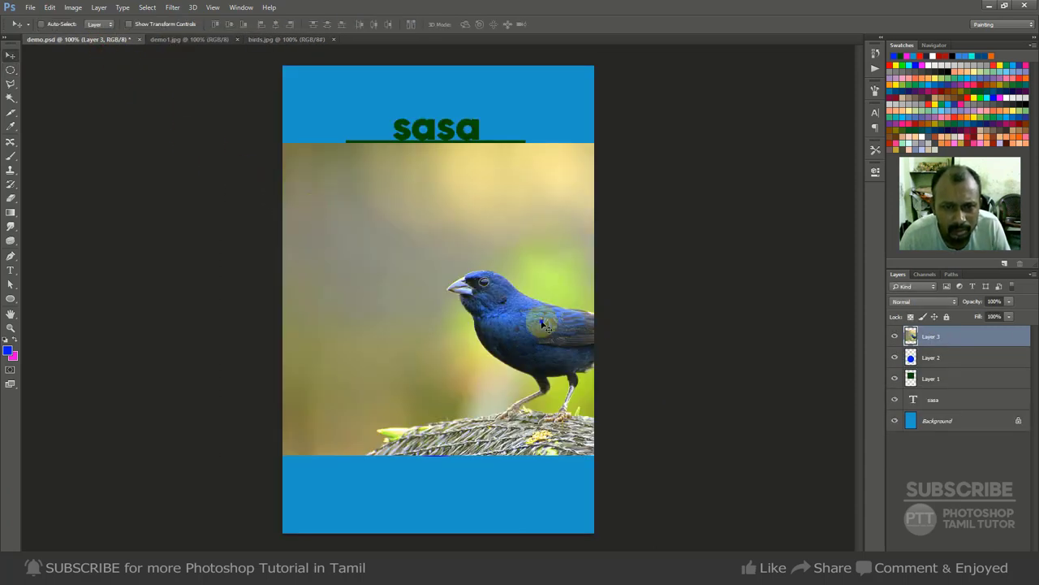
drag(548, 341, 487, 298)
key(Delete)
Magic Wand the blue circle, Paste Into the bird, and drag it to sit centred in the circle
key(w)
click(516, 344)
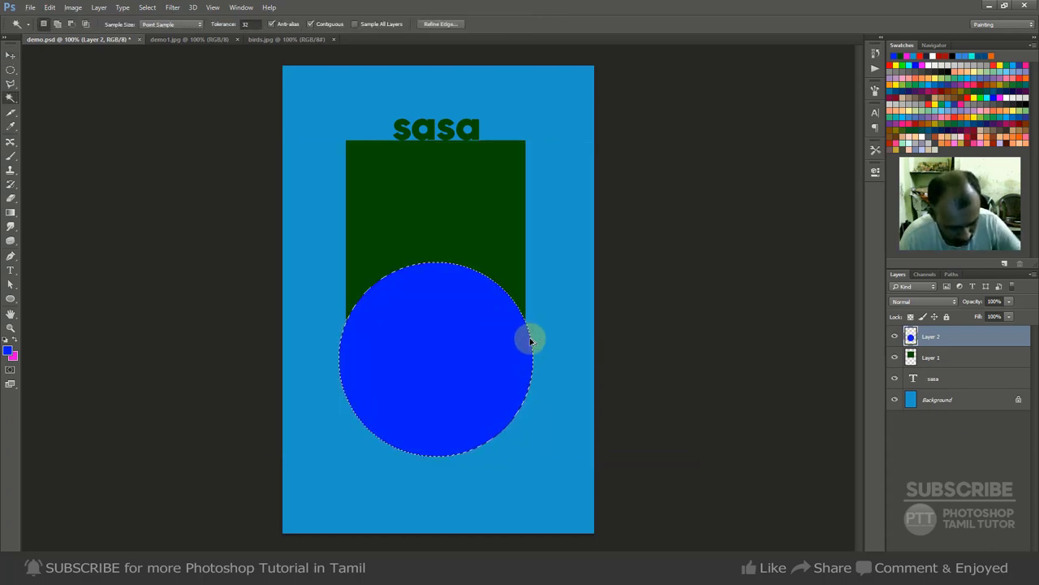
key(ctrl+shift+alt+v)
key(v)
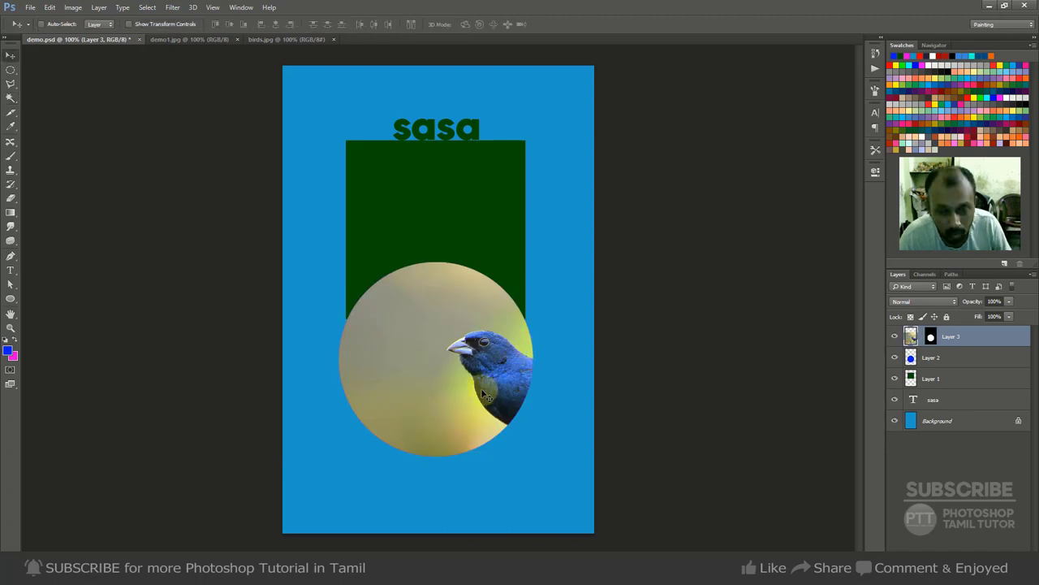
drag(479, 375, 409, 365)
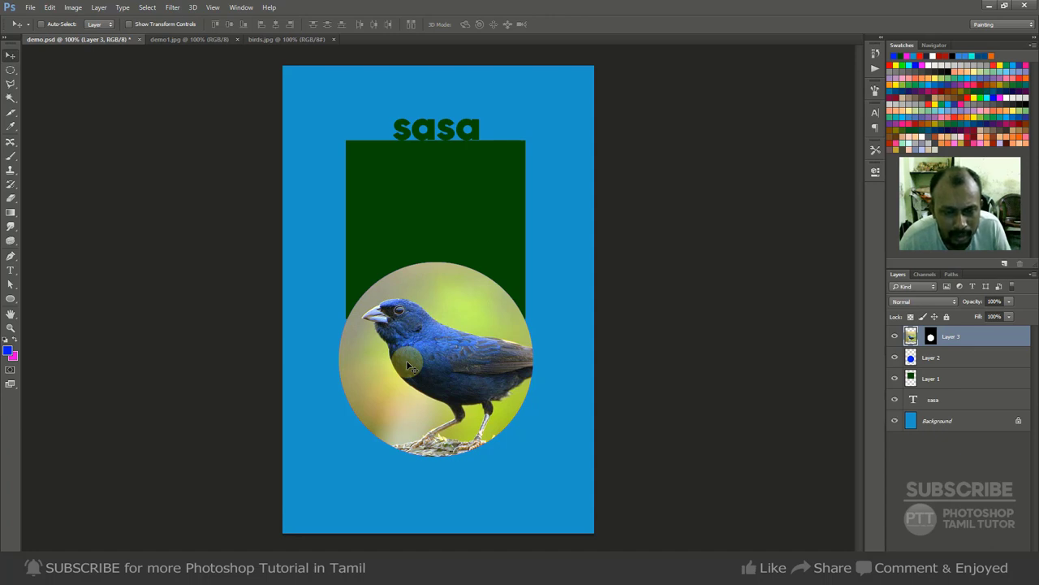
drag(410, 367, 452, 374)
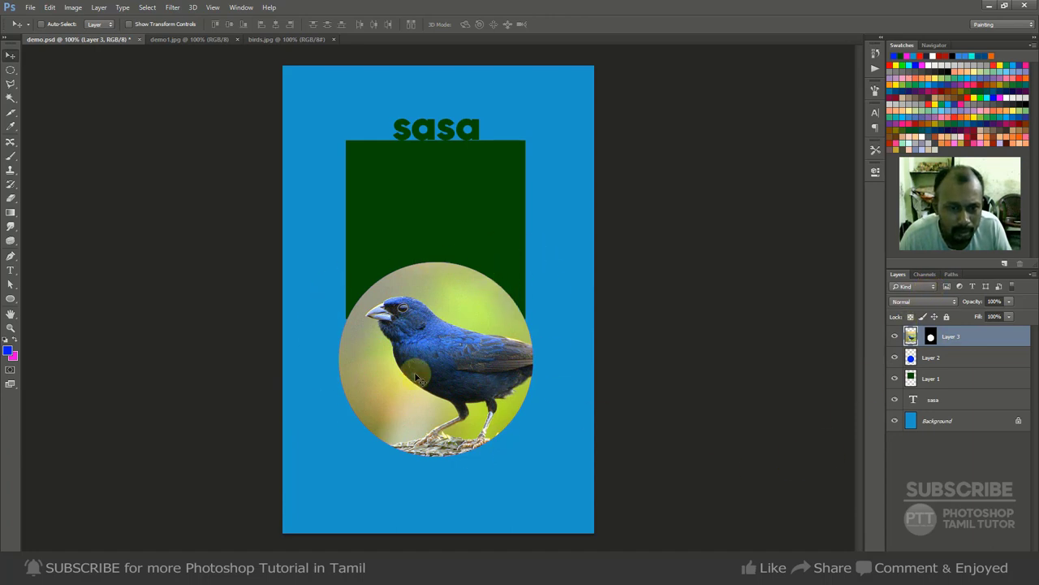
Undo the Paste Into with Ctrl+Alt+Z and deselect the circle using the Elliptical Marquee's Deselect option
click(147, 8)
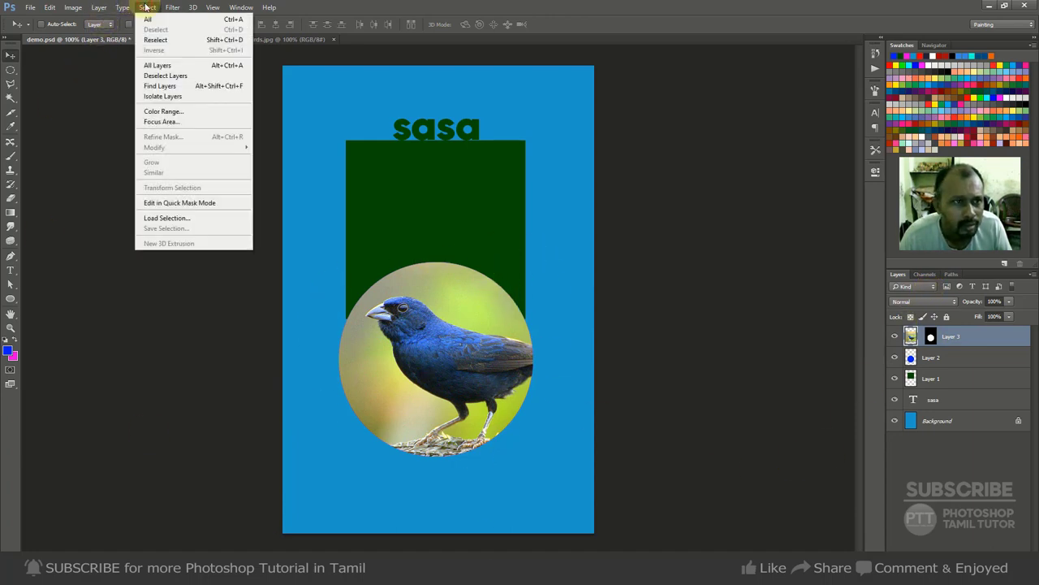
click(453, 288)
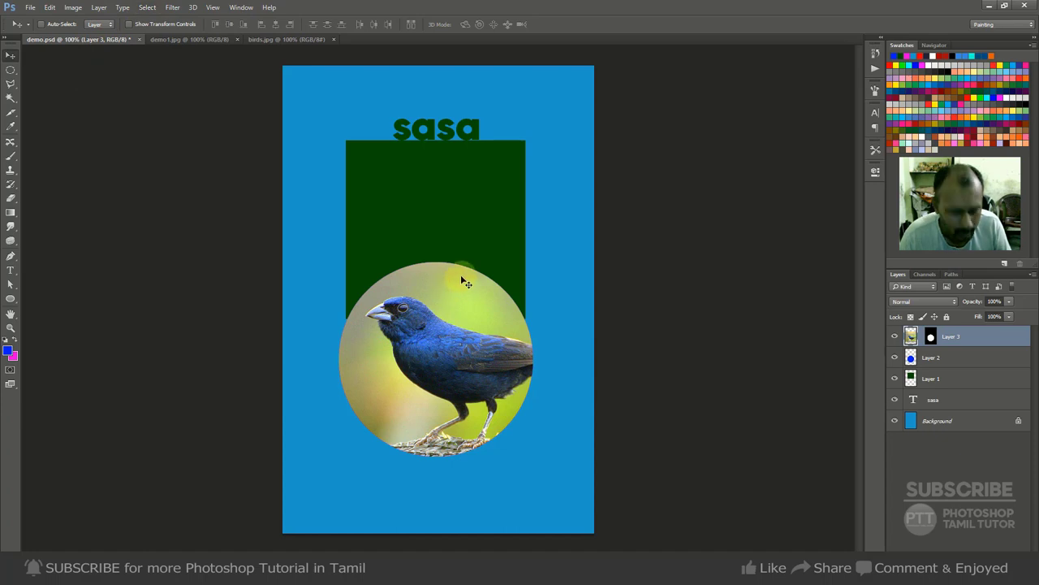
key(ctrl+alt+z)
key(ctrl+alt+z)
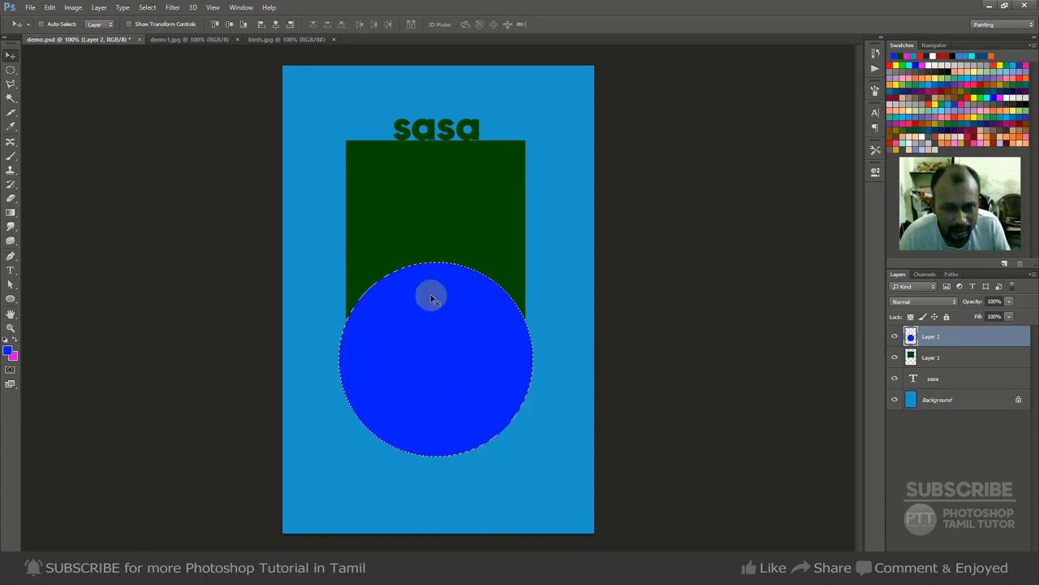
key(m)
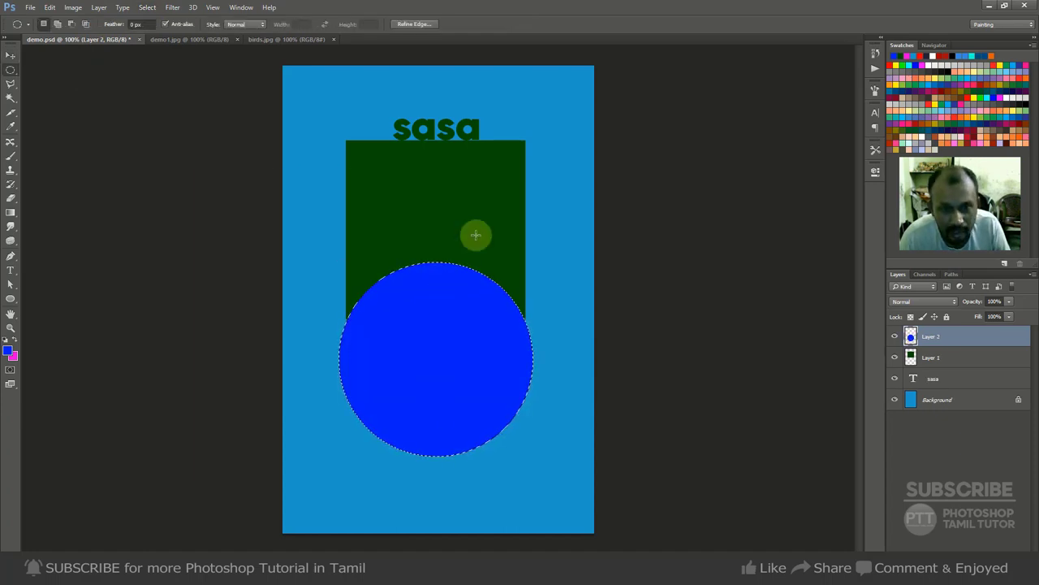
right_click(461, 322)
click(473, 325)
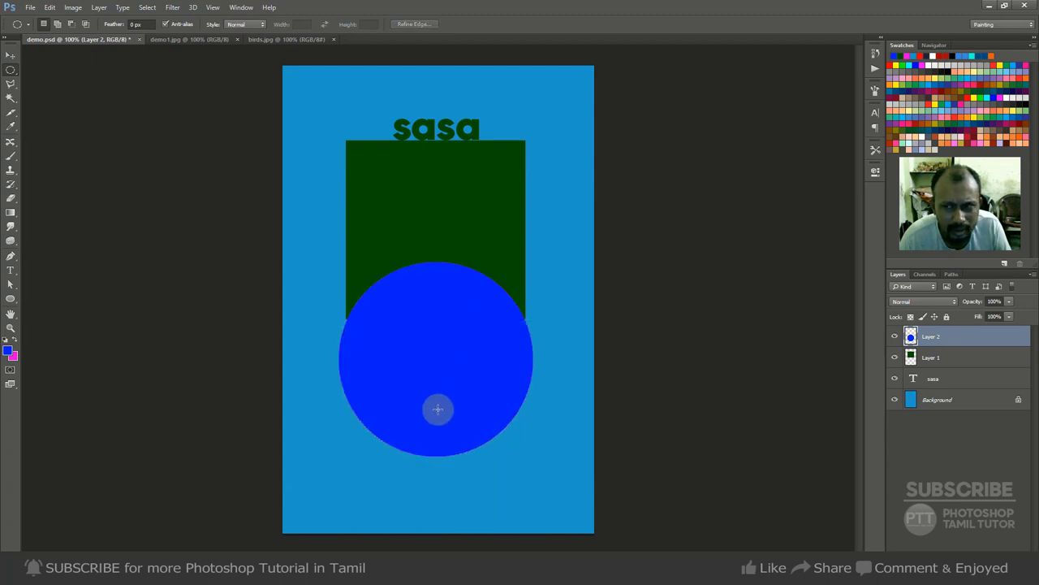
click(147, 7)
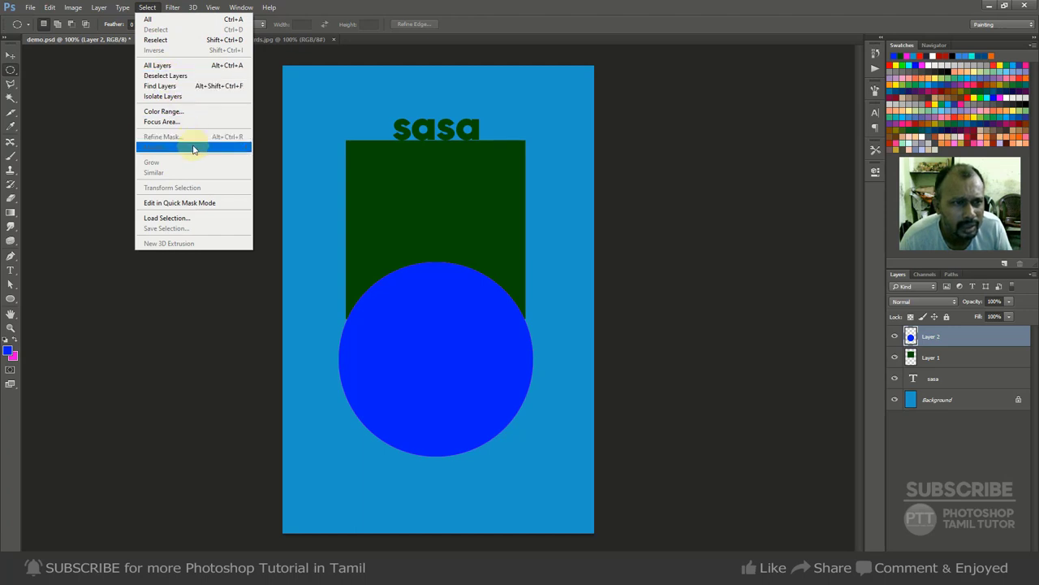
click(194, 111)
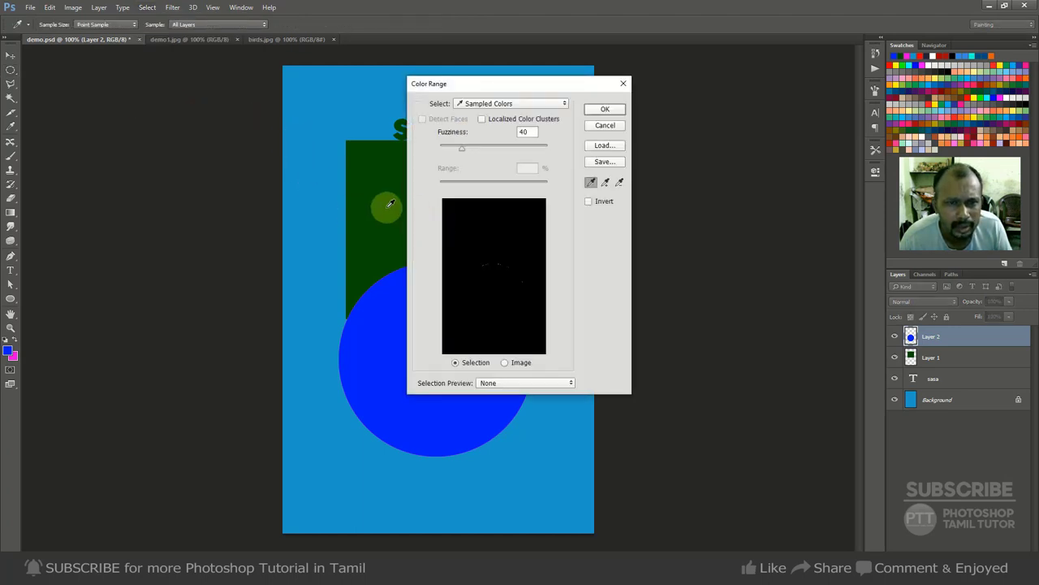
click(385, 207)
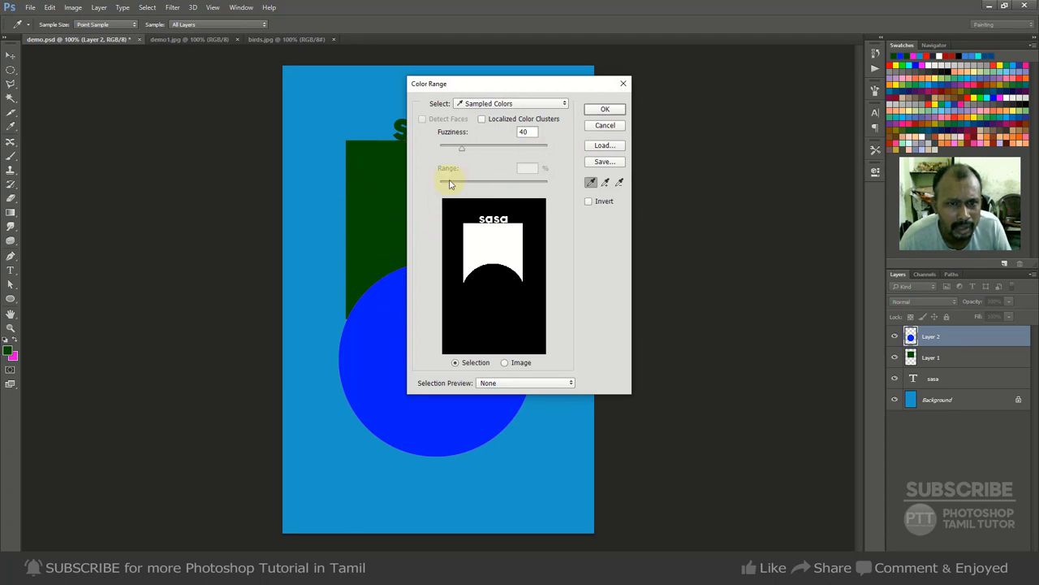
click(399, 324)
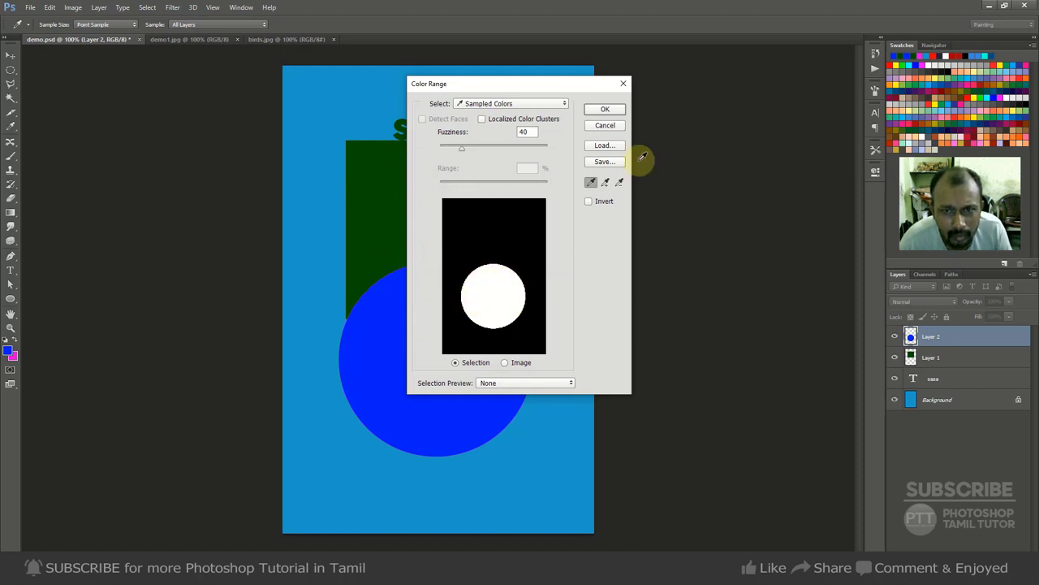
click(604, 126)
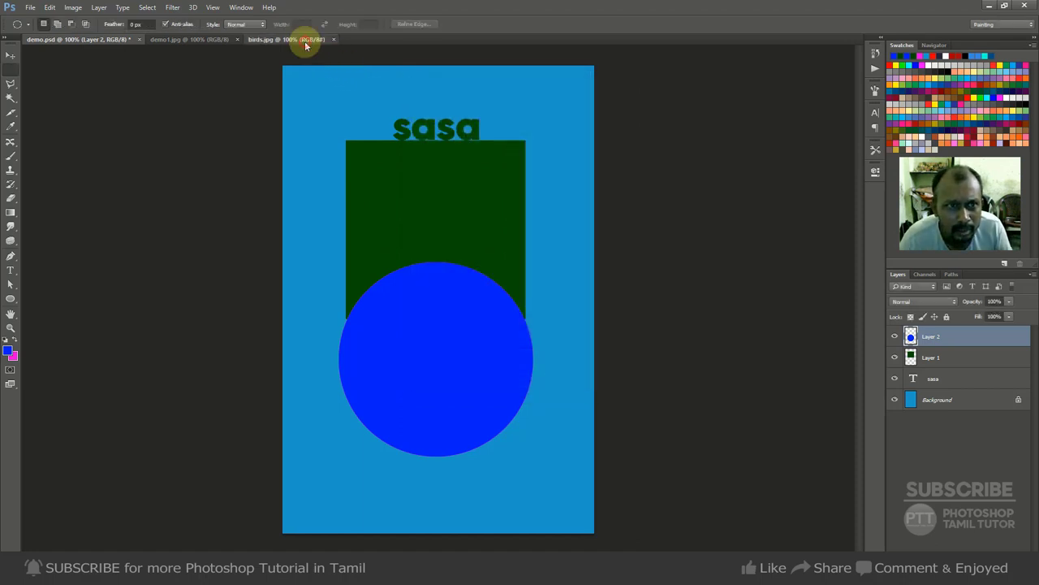
In birds.jpg, select the bird's blue body with Select > Color Range
click(302, 39)
click(490, 326)
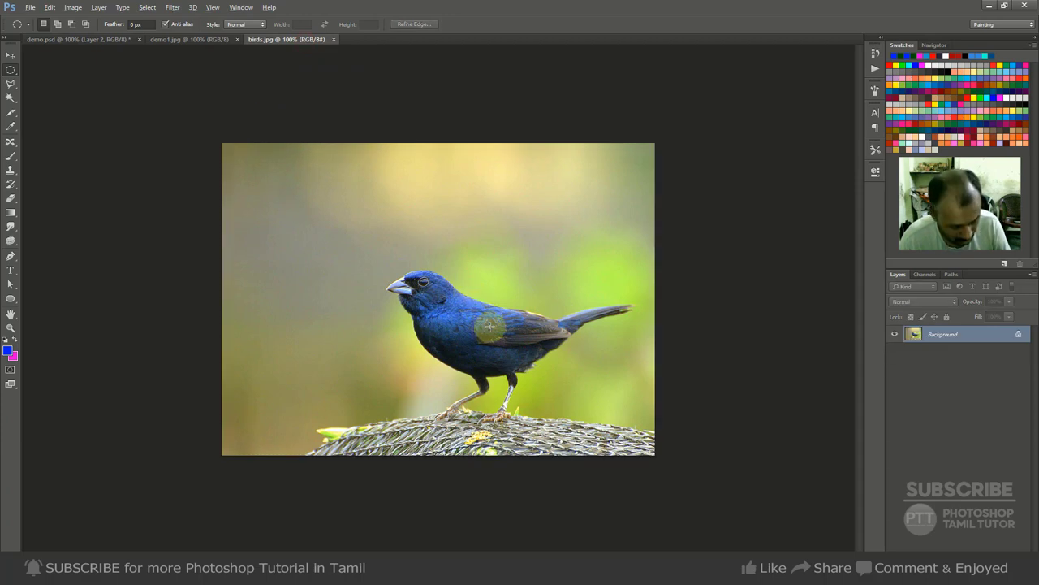
key(alt+s)
key(c)
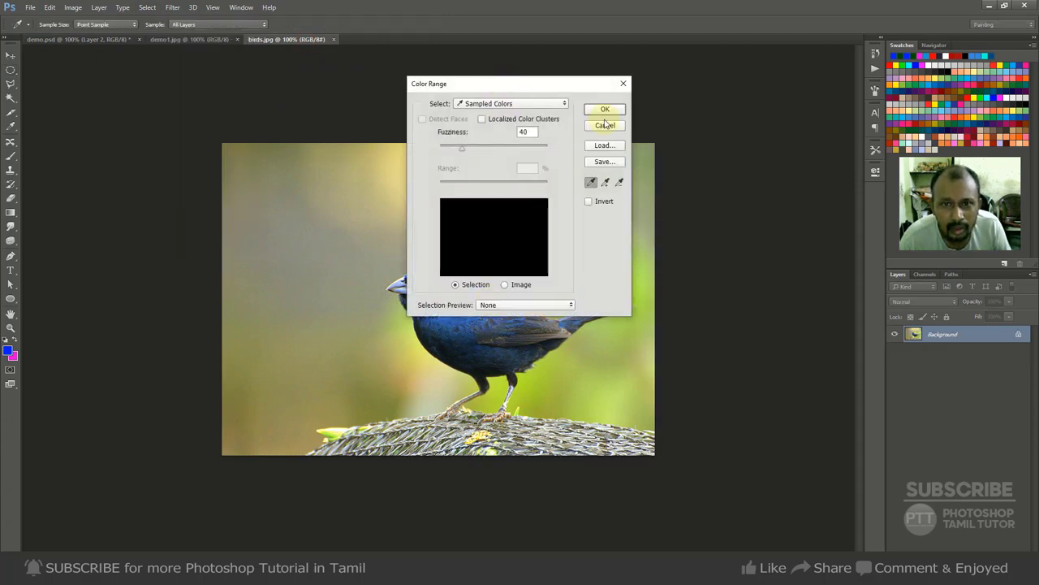
click(604, 124)
click(146, 9)
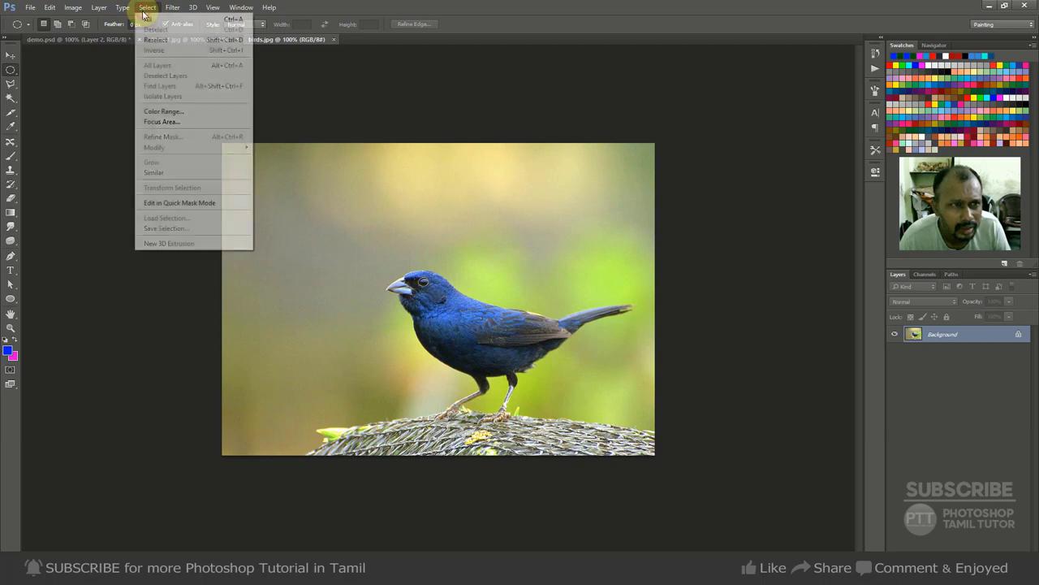
click(739, 230)
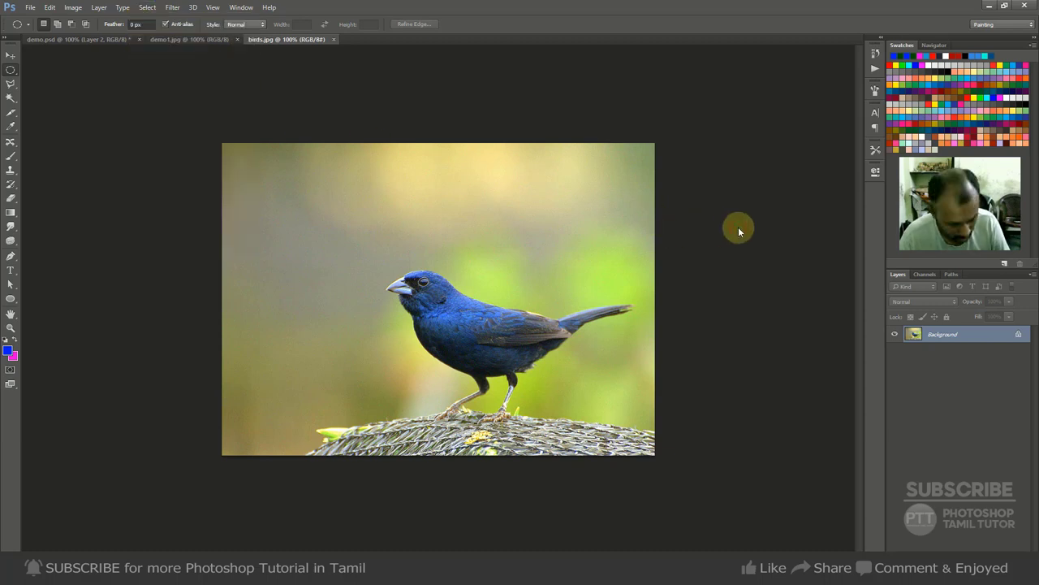
key(alt+s)
key(c)
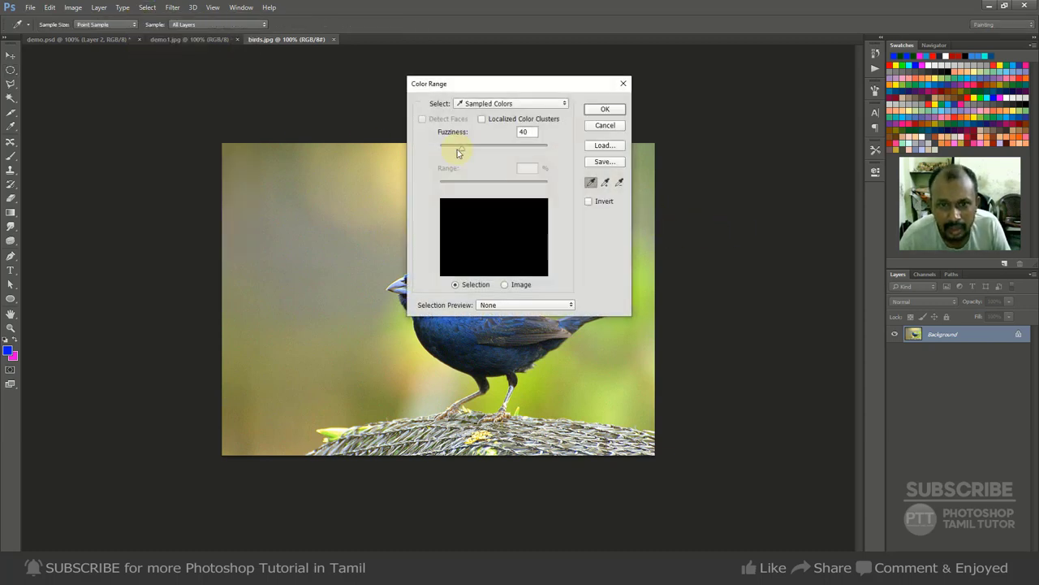
drag(481, 84, 629, 102)
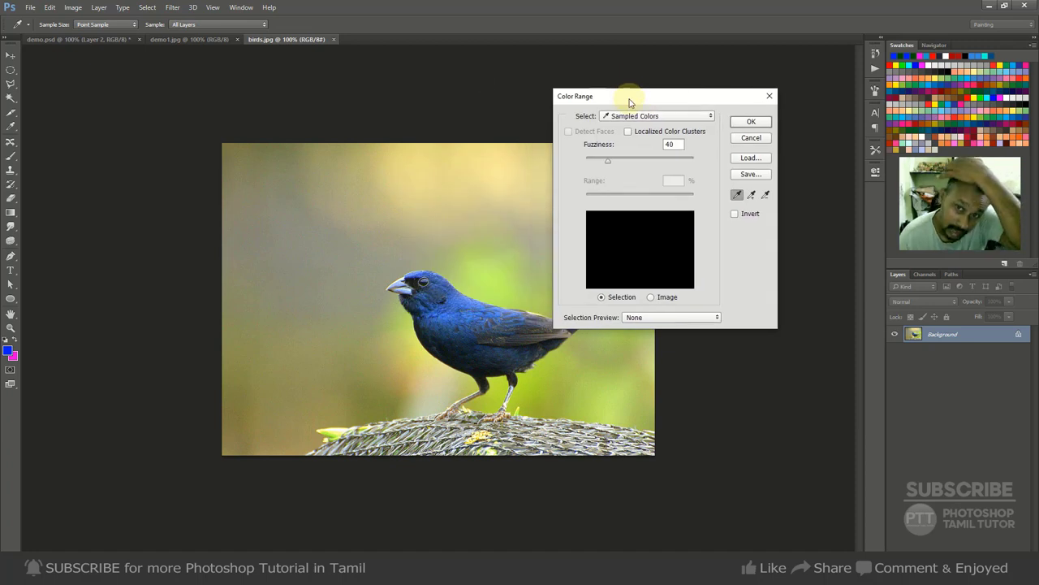
click(452, 309)
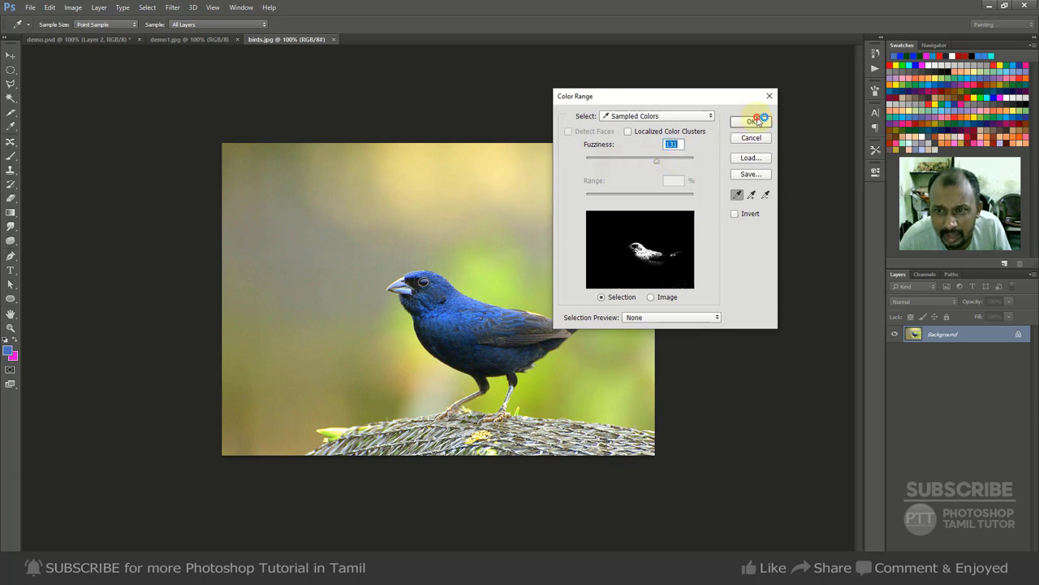
click(755, 121)
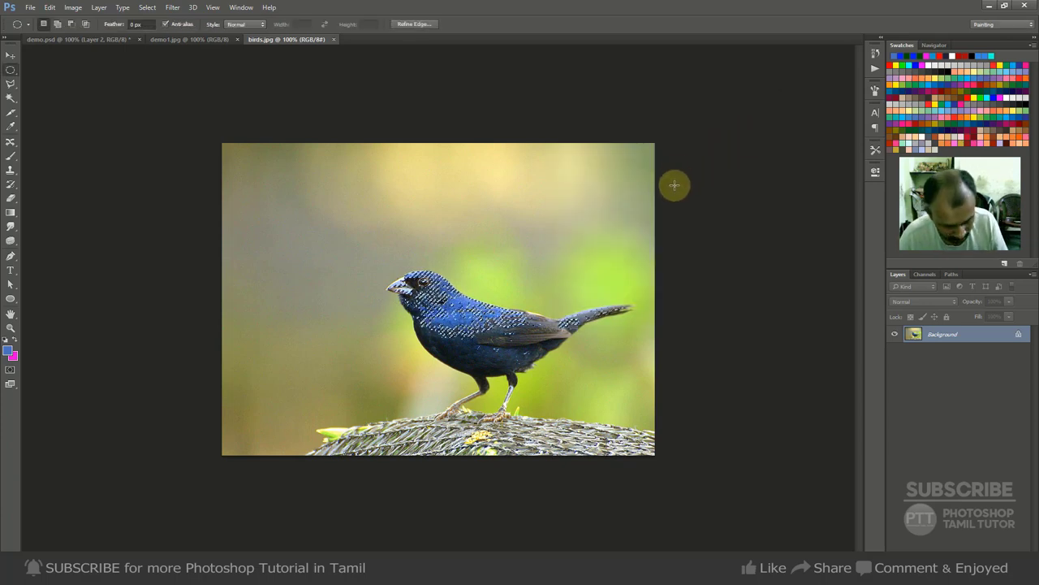
Shift the bird's hue +106 to magenta, deselect, then step back to restore the blue bird
key(ctrl+u)
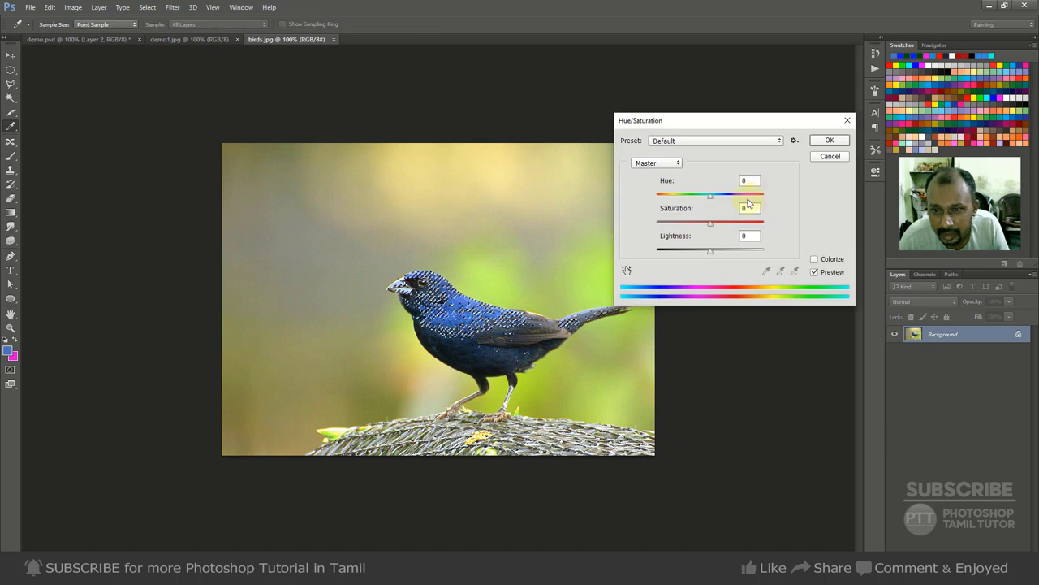
click(748, 197)
click(829, 141)
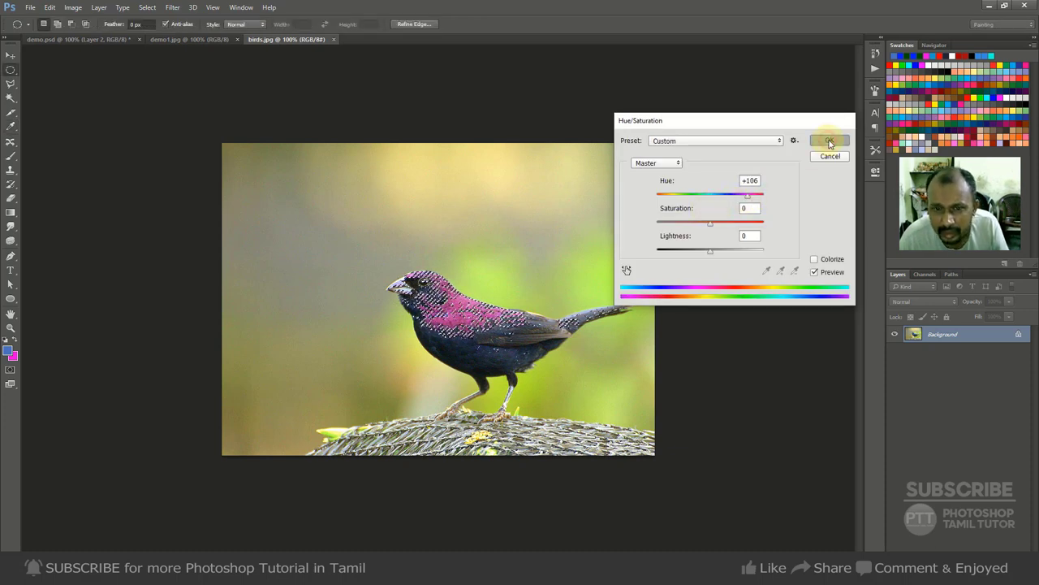
key(ctrl+d)
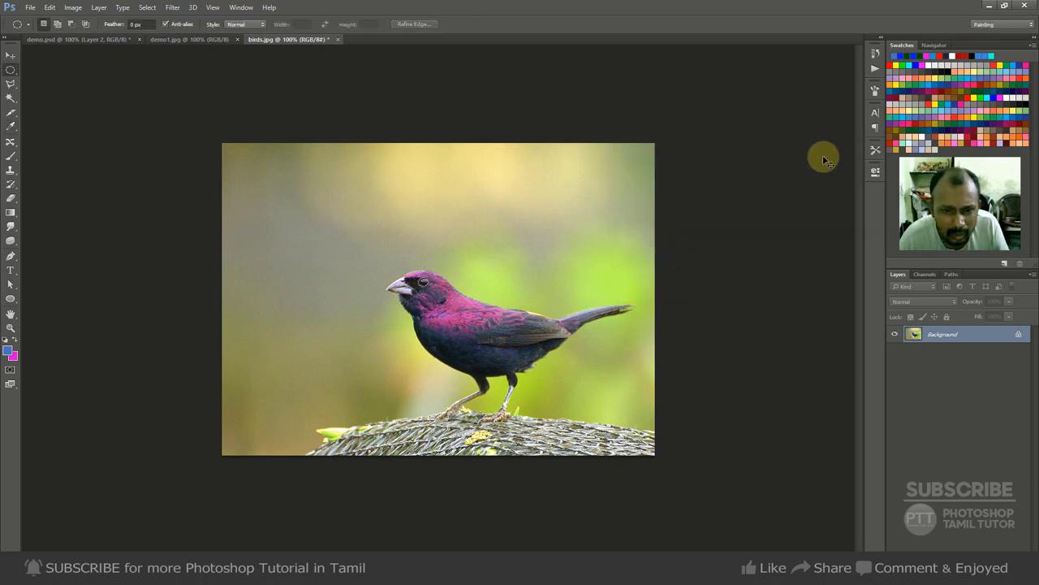
key(ctrl+alt+z)
key(ctrl+alt+z)
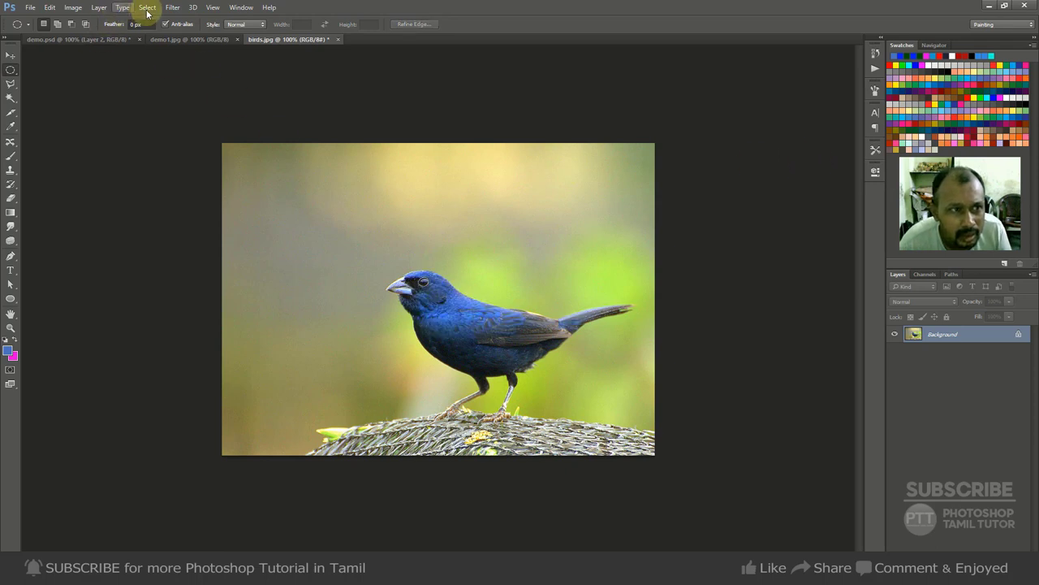
Draw an elliptical selection around the bird's head and chest
click(147, 11)
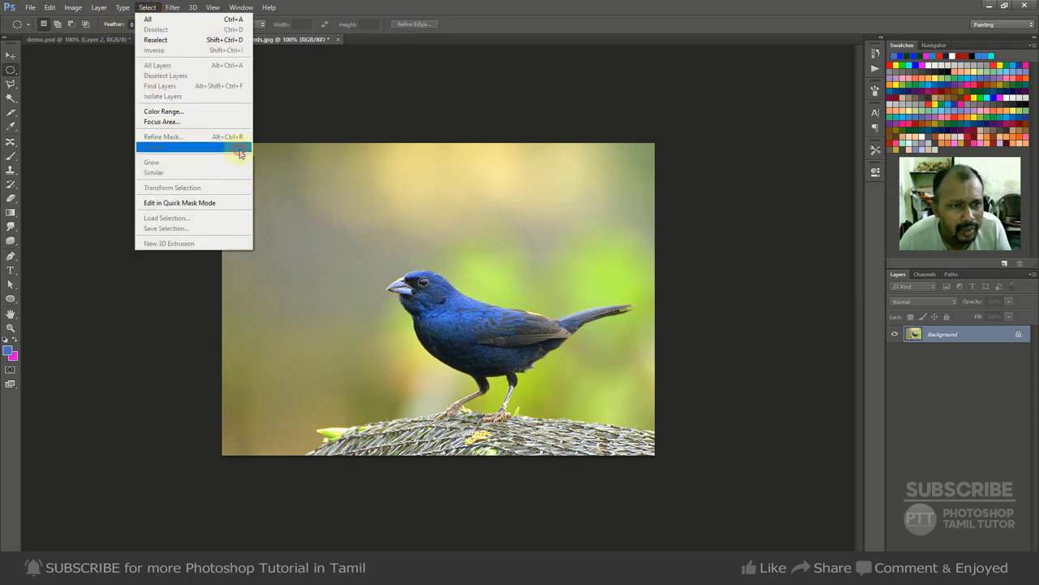
click(361, 170)
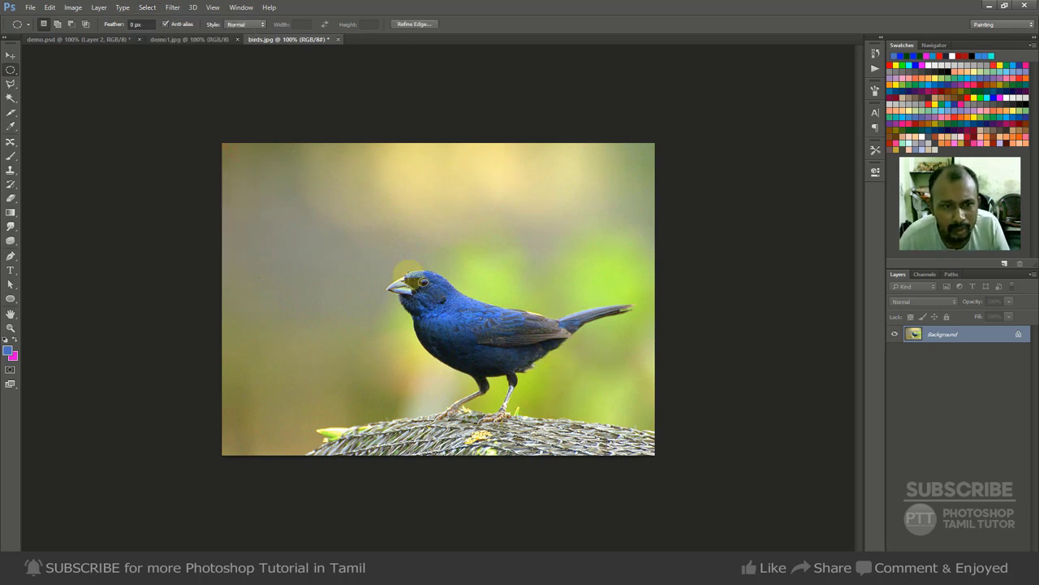
drag(336, 195, 492, 336)
drag(376, 249, 503, 367)
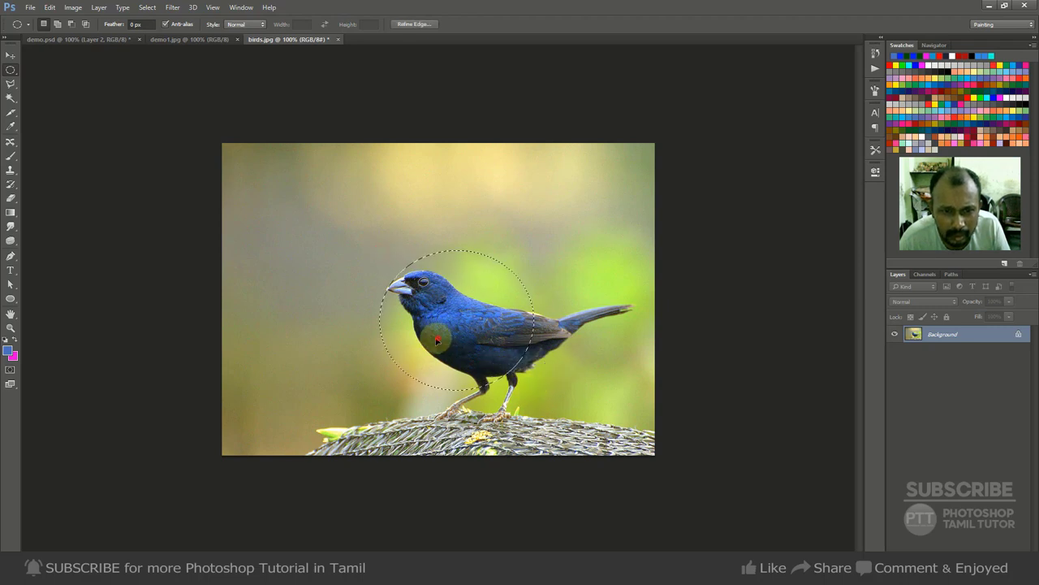
Apply Select > Modify > Border to the circular selection
click(147, 8)
mouse_move(199, 148)
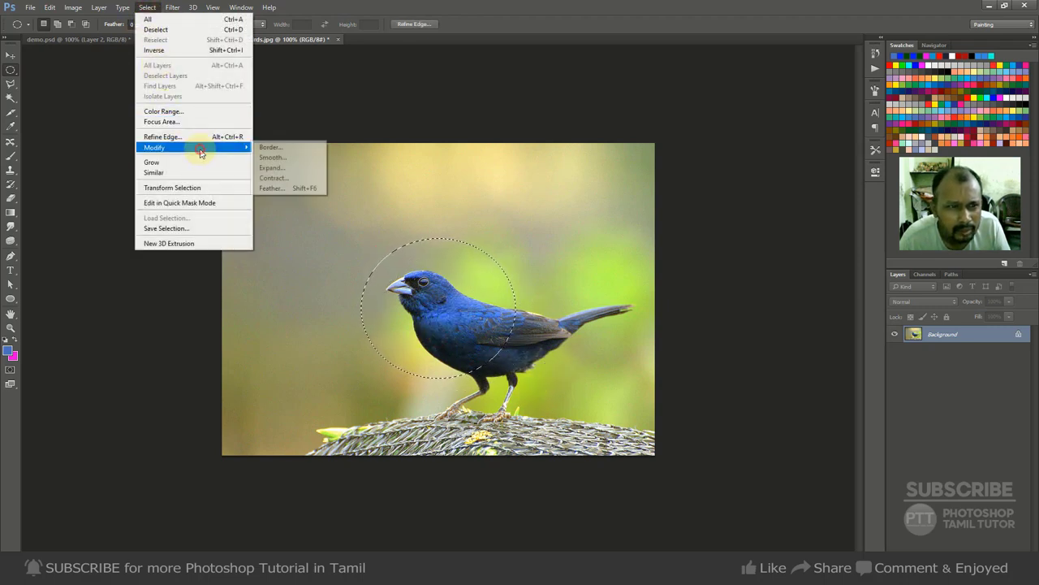
click(289, 148)
click(557, 193)
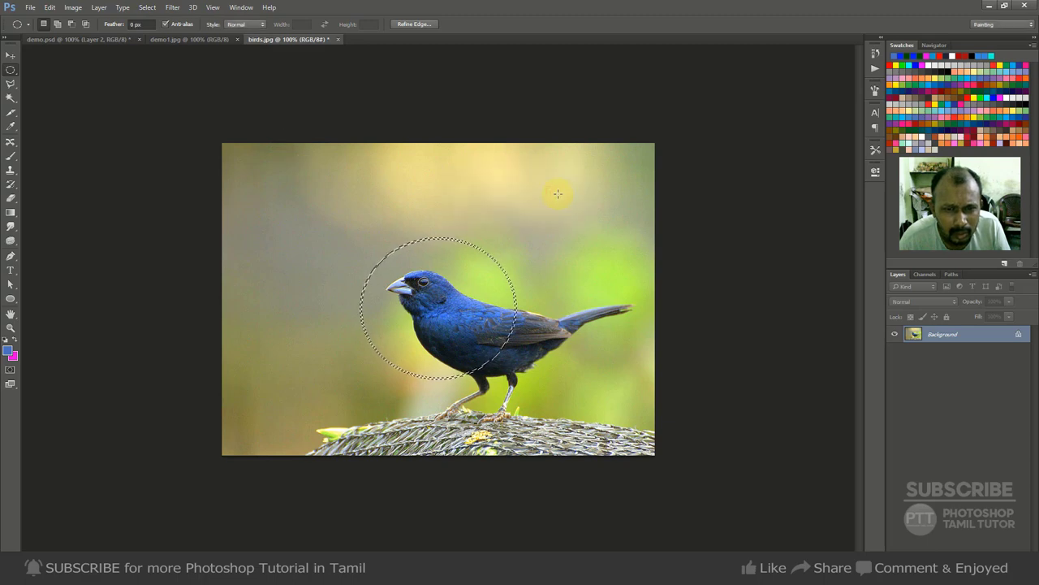
scroll(366, 262, up, 5)
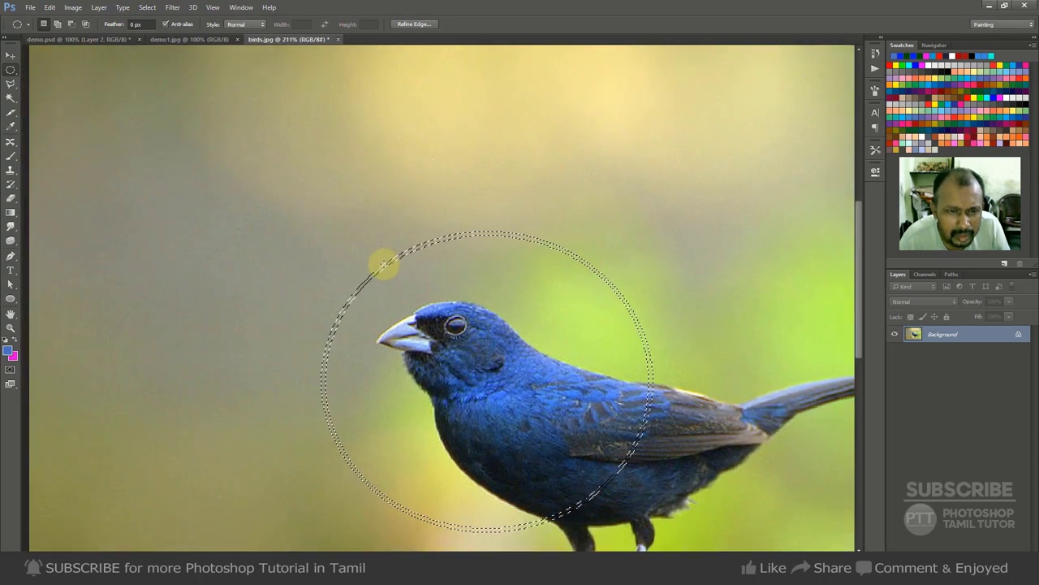
Smooth the circular selection's edge by 5 pixels with Select > Modify > Smooth
click(157, 9)
mouse_move(244, 148)
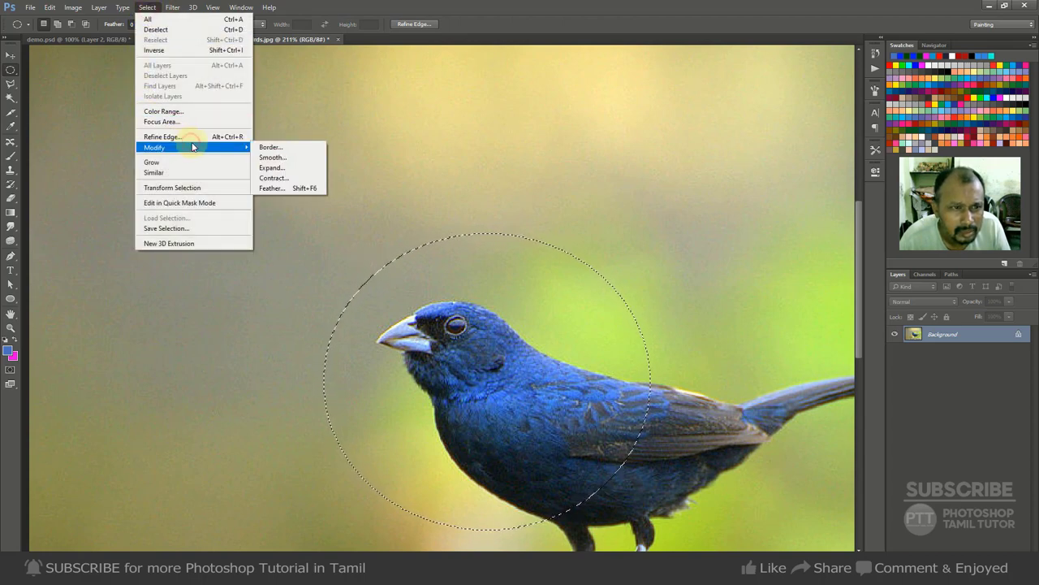
click(296, 159)
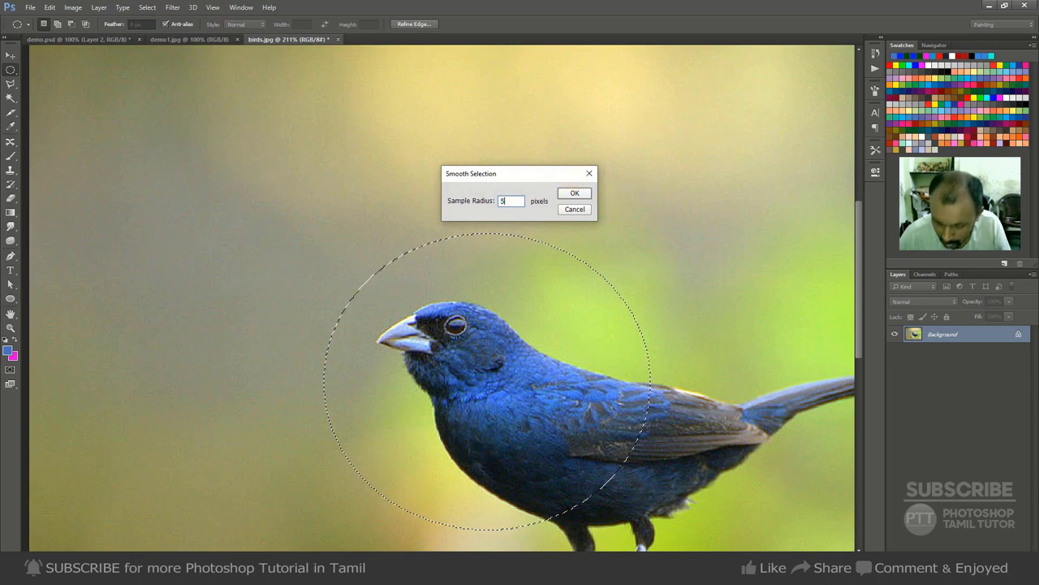
click(574, 192)
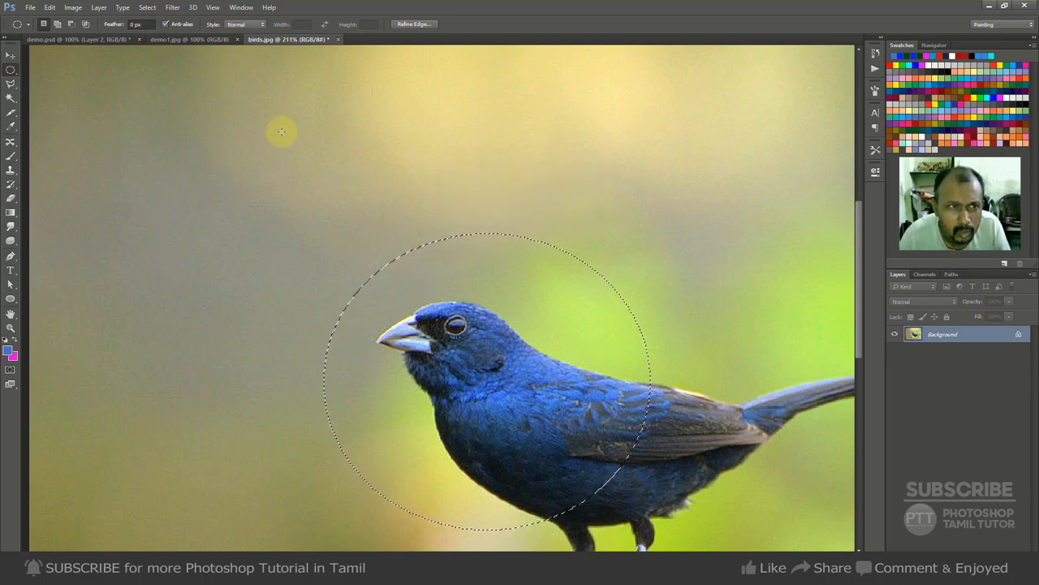
click(148, 8)
mouse_move(155, 148)
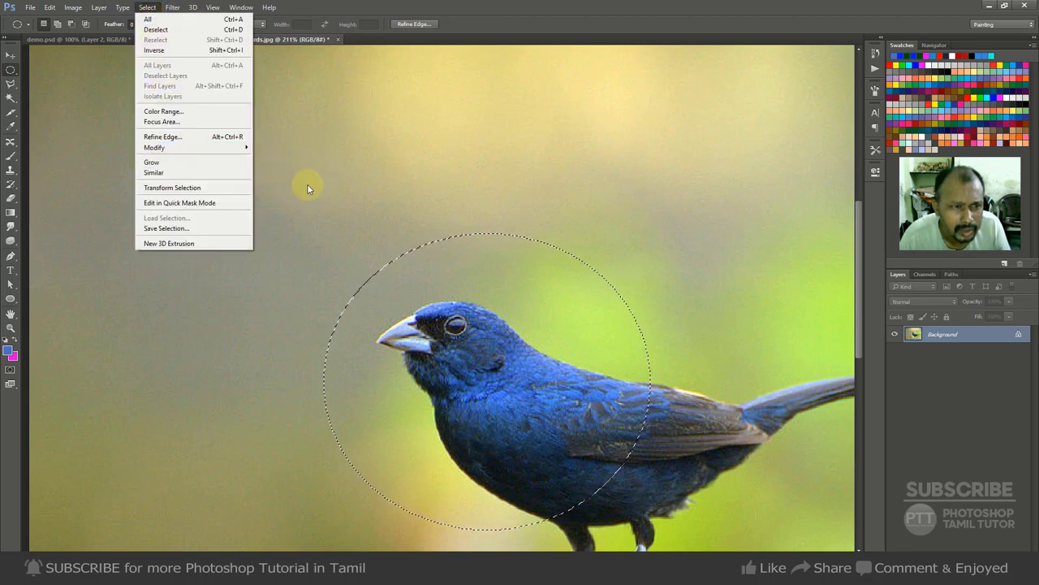
In the Camera Raw Filter, set Temperature to -38 and Contrast to +37
click(147, 7)
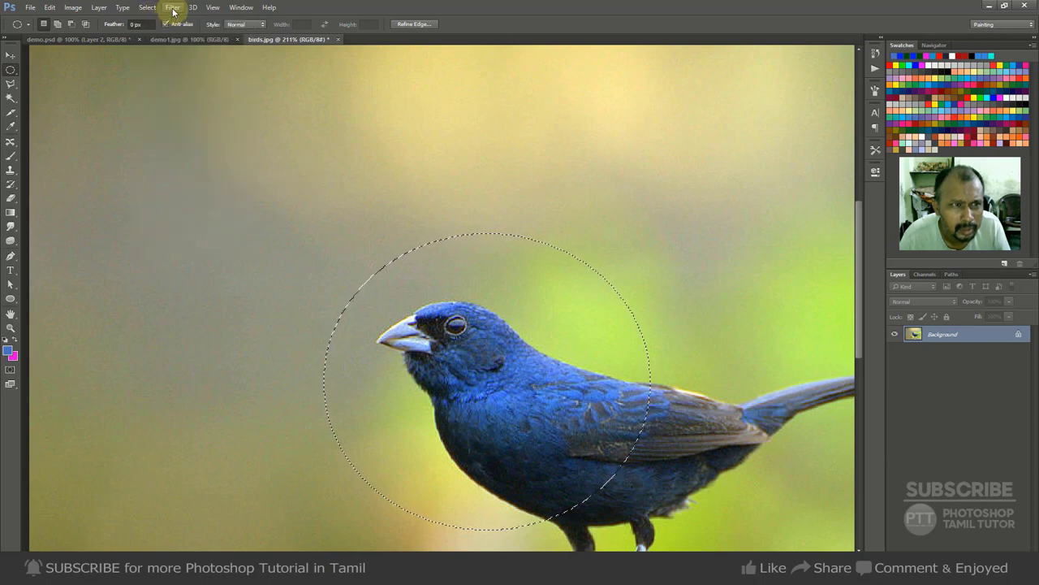
click(172, 9)
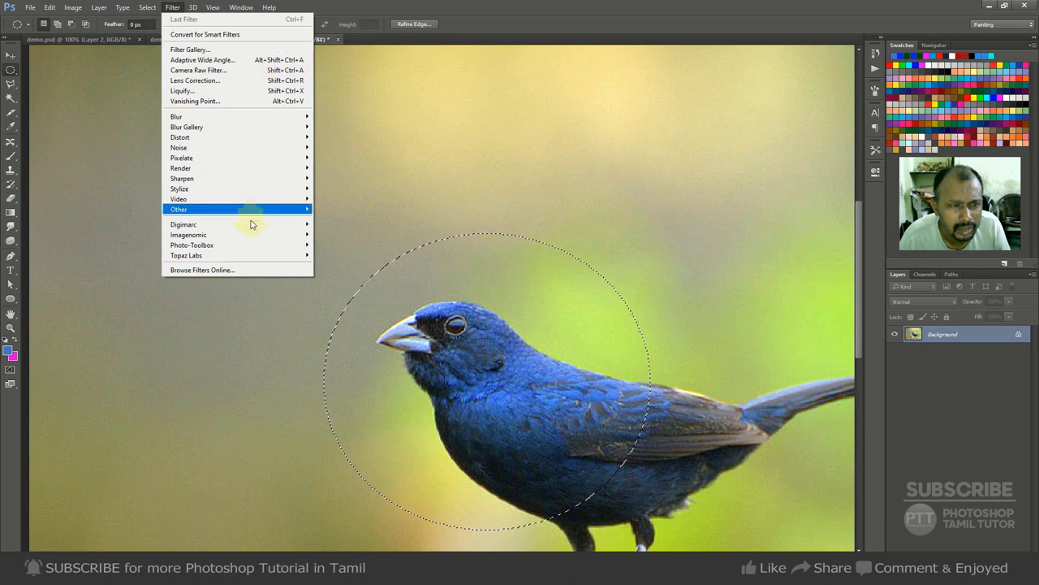
mouse_move(252, 225)
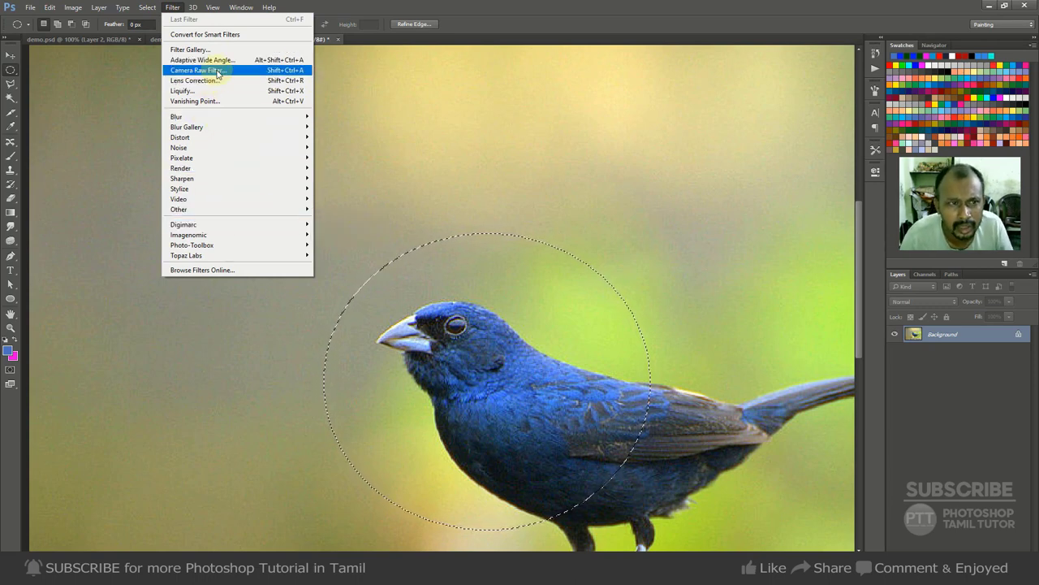
click(218, 74)
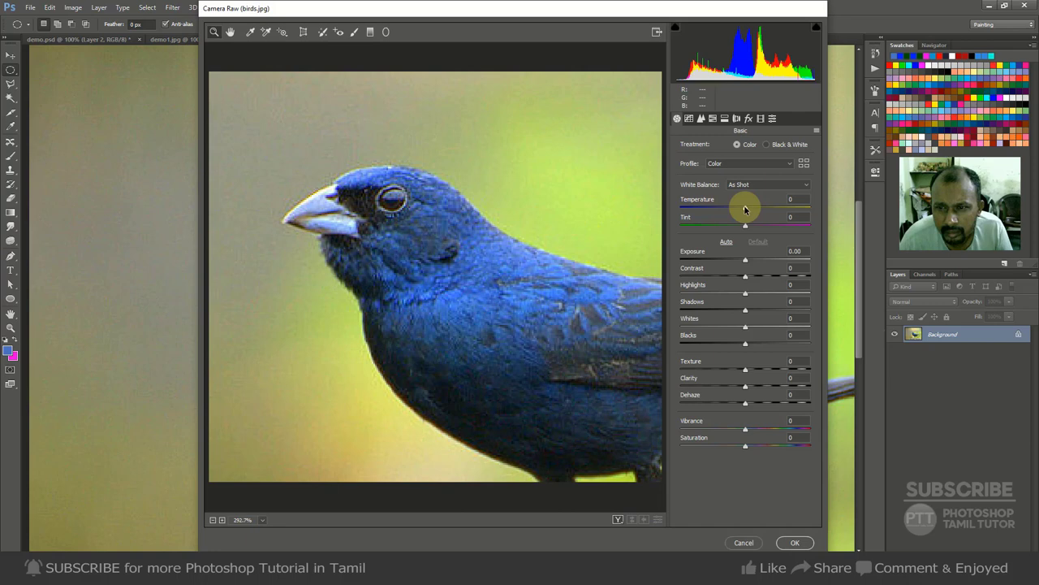
drag(745, 209, 723, 219)
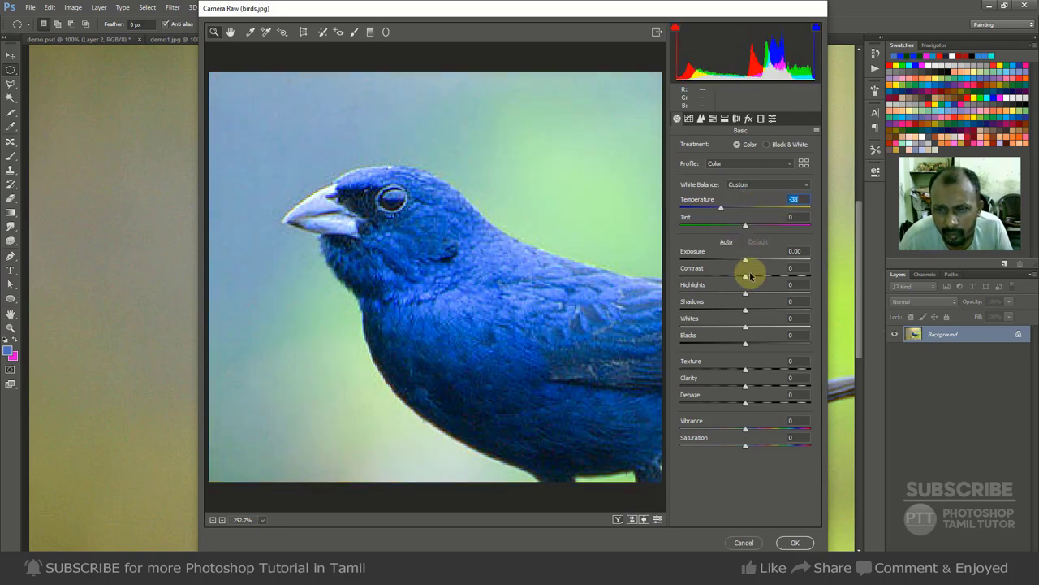
drag(747, 276, 645, 302)
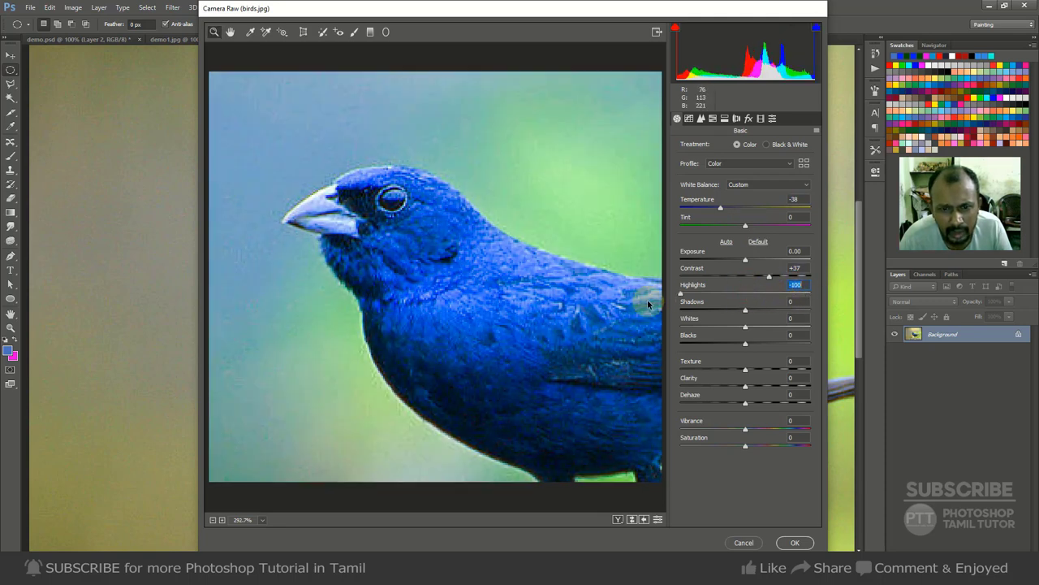
Set Highlights -100, Clarity +20 and Saturation +52, apply, then deselect the circle
mouse_move(745, 309)
mouse_down()
mouse_move(696, 309)
mouse_move(760, 308)
mouse_move(737, 316)
mouse_up()
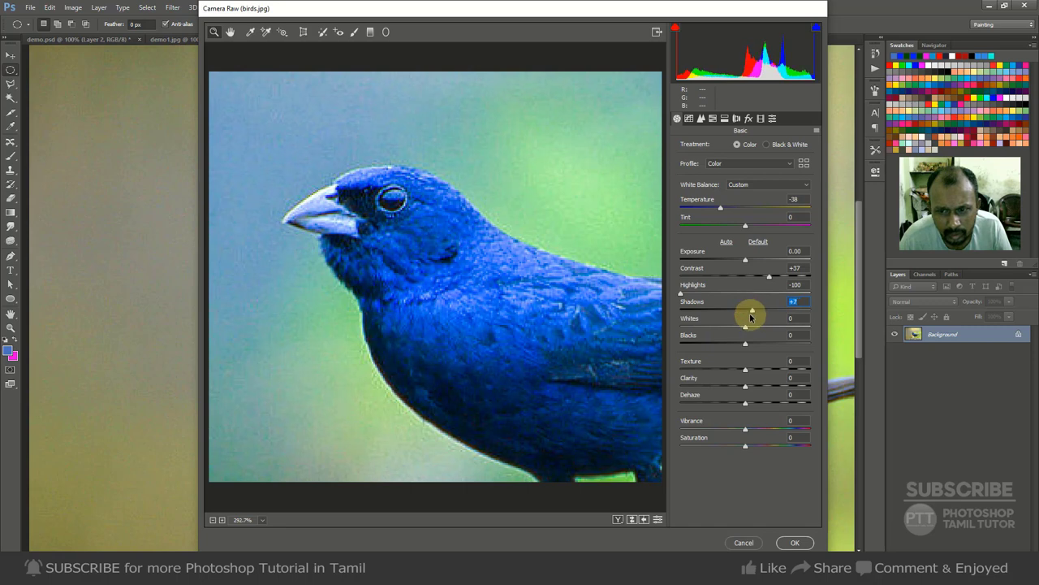
drag(745, 343, 714, 338)
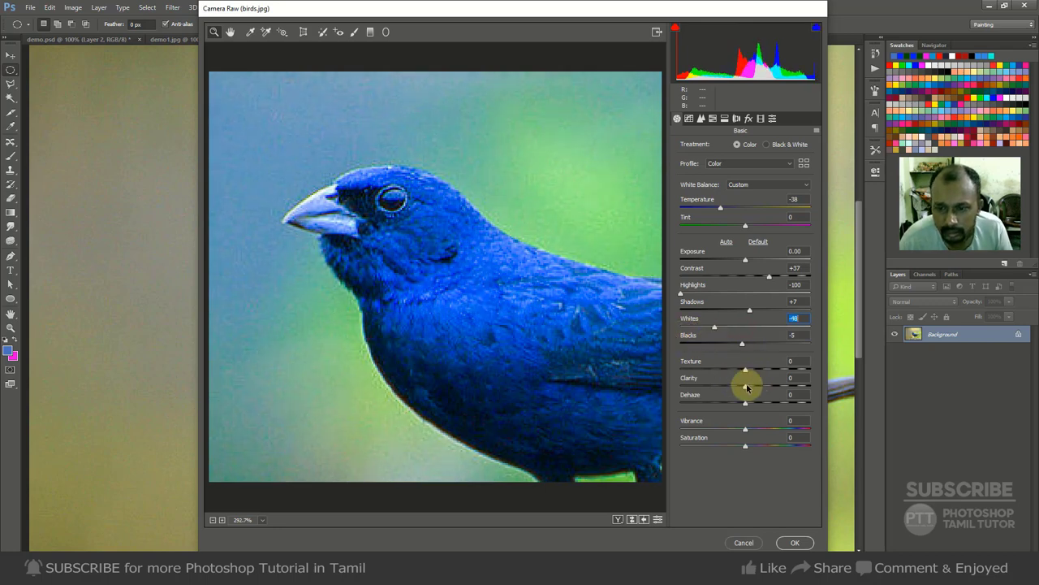
mouse_move(747, 388)
mouse_down()
mouse_move(783, 386)
mouse_move(757, 388)
mouse_up()
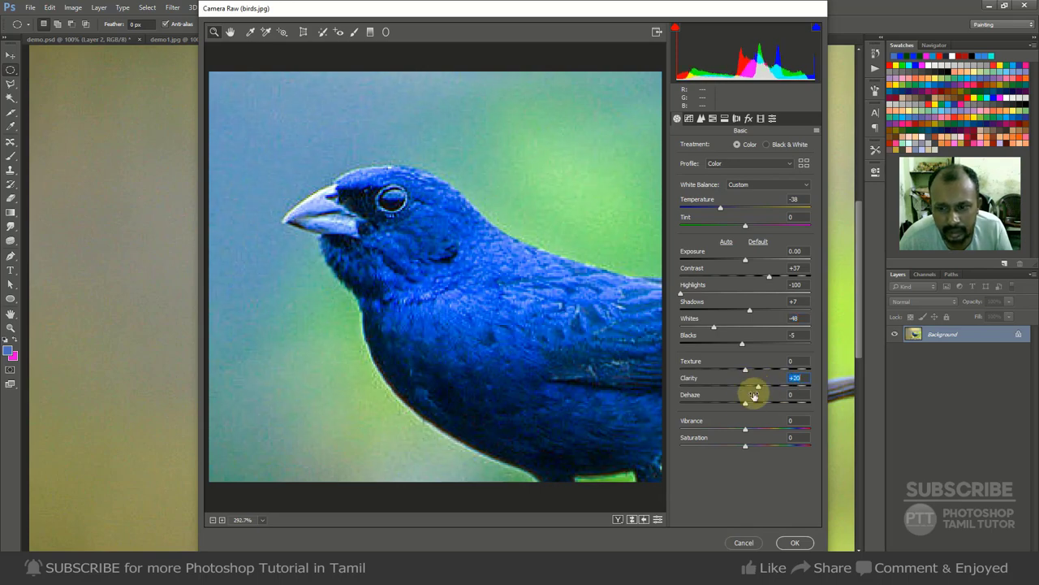
drag(745, 430, 779, 449)
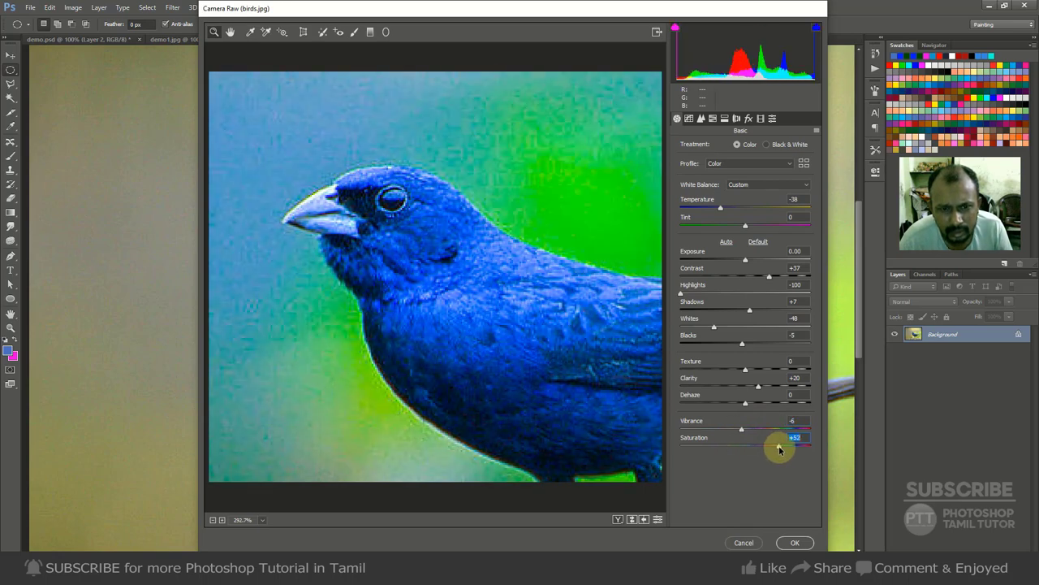
click(796, 543)
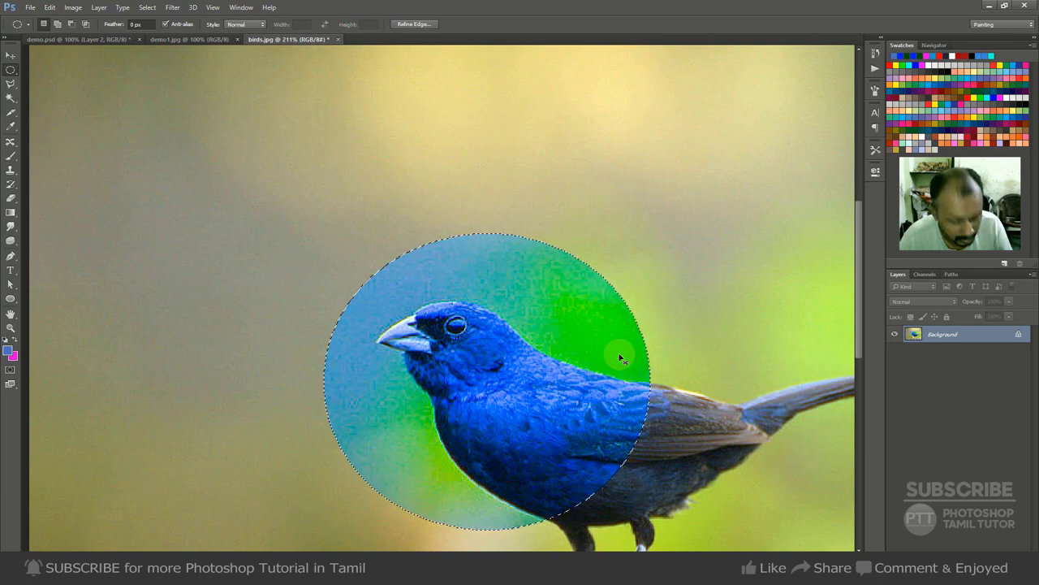
key(ctrl+d)
drag(586, 337, 539, 248)
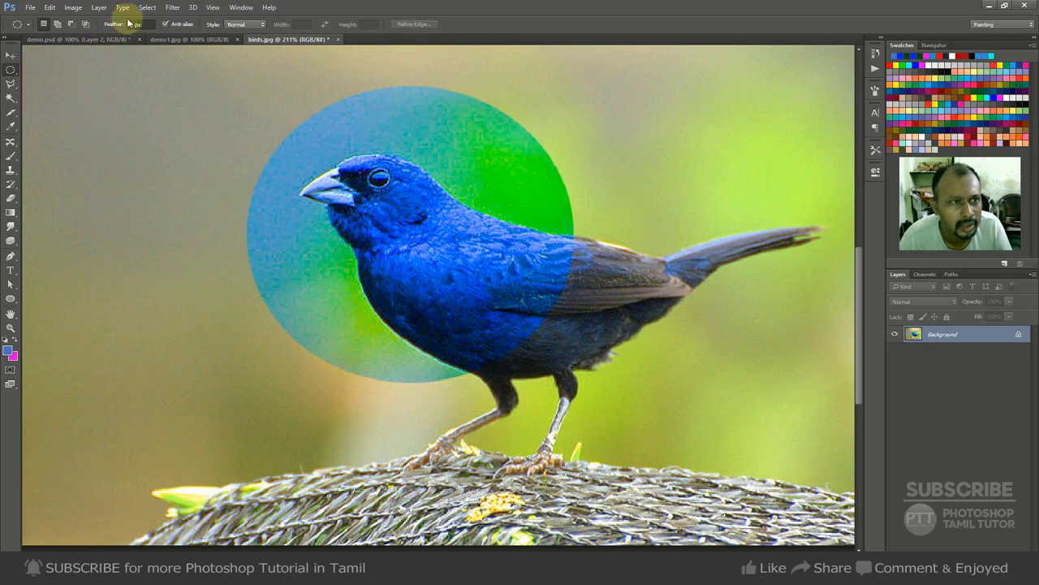
Open the Filter Gallery and preview the Artistic Colored Pencil, Film Grain and Paint Daubs effects
click(177, 10)
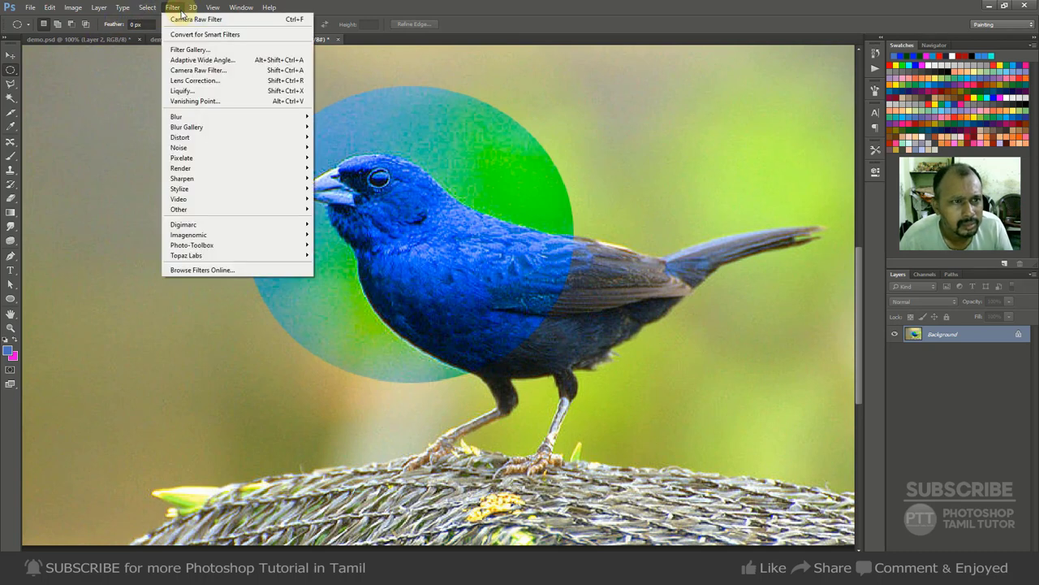
click(207, 50)
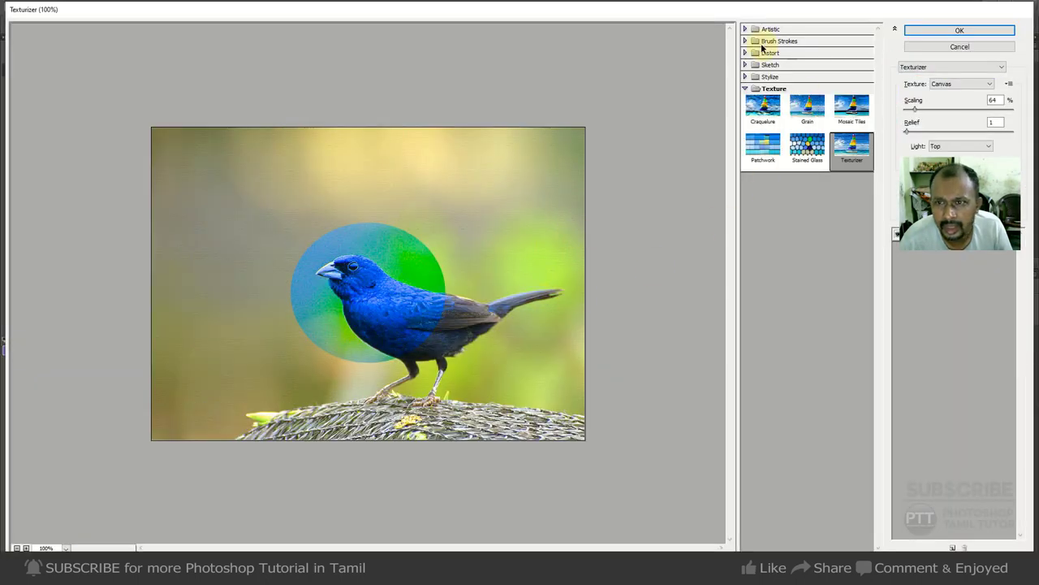
click(742, 30)
click(763, 48)
click(763, 87)
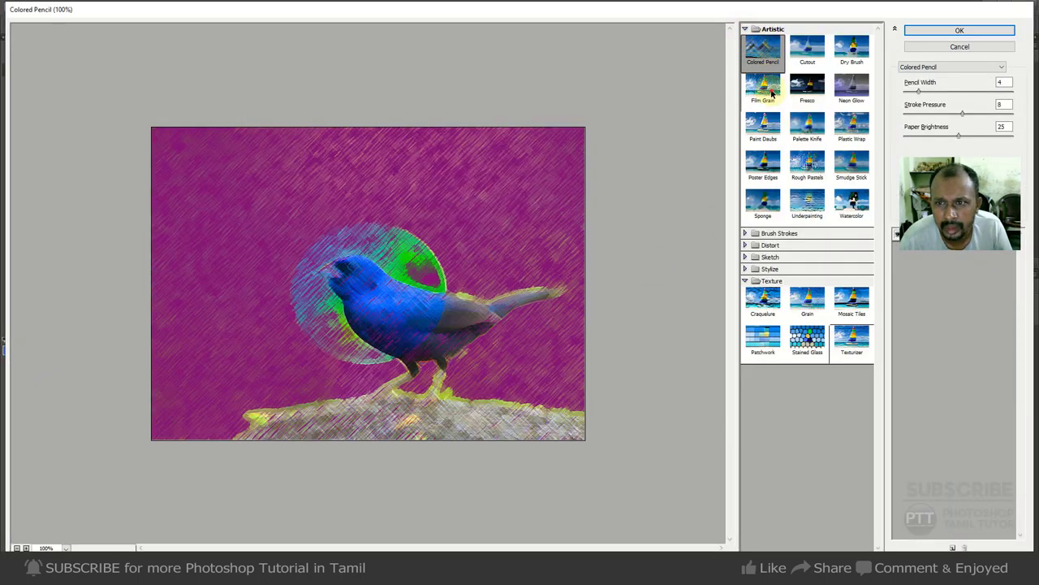
click(763, 124)
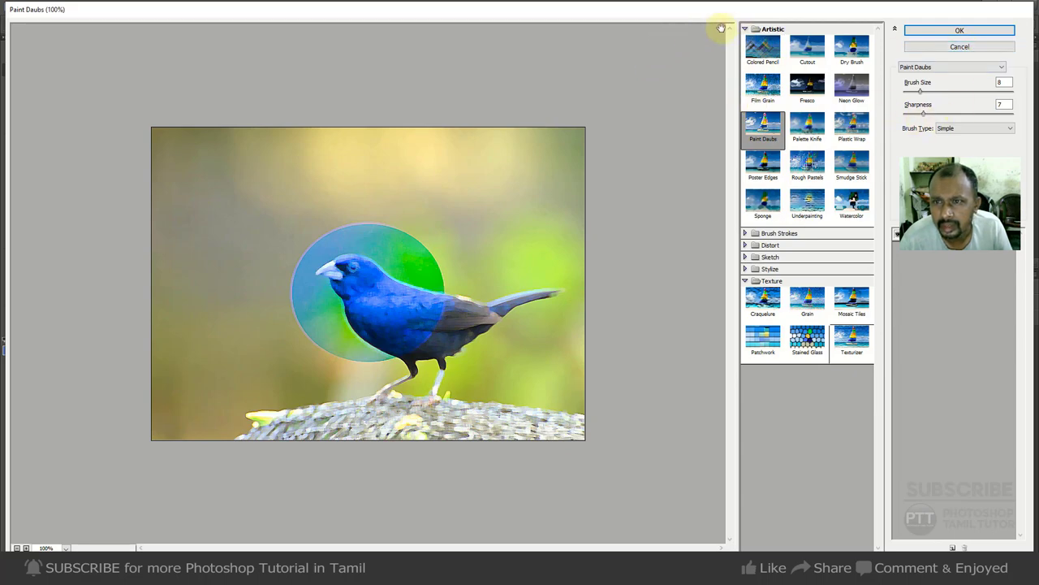
click(744, 31)
Preview the Texture effects Patchwork, Stained Glass, Grain, Craquelure, Mosaic Tiles and Texturizer
click(763, 144)
click(808, 144)
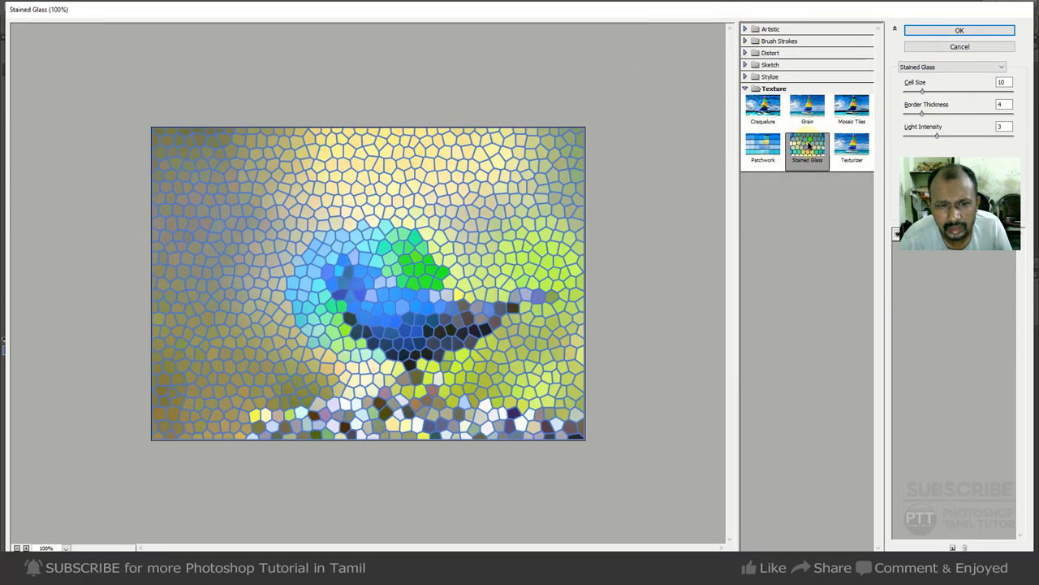
click(807, 109)
click(764, 109)
click(852, 108)
click(852, 146)
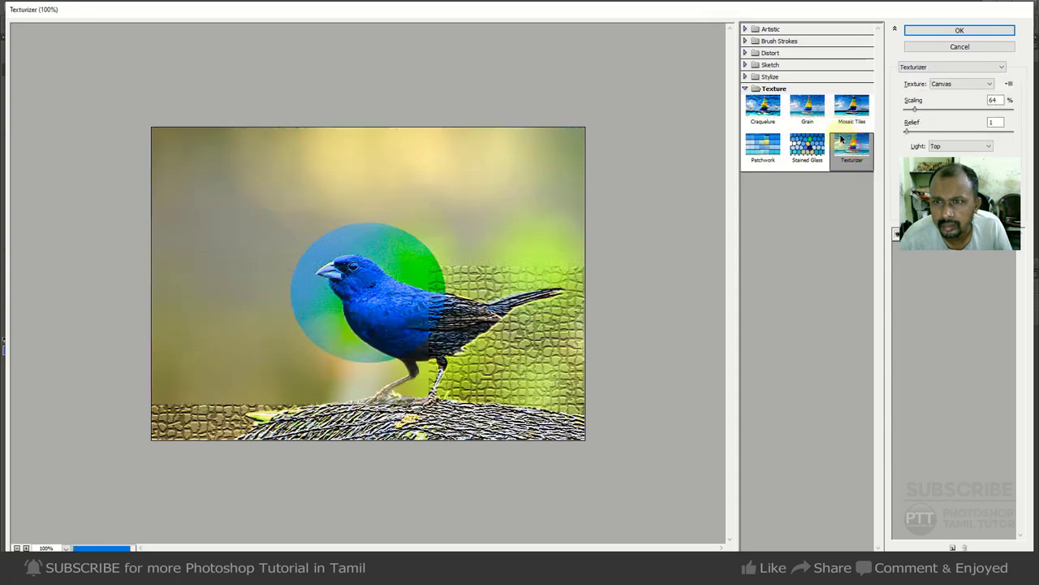
Preview Sketch effects Bas Relief, Chalk & Charcoal, Halftone Pattern, Note Paper and Reticulation, then cancel the gallery
click(756, 65)
click(763, 83)
click(807, 84)
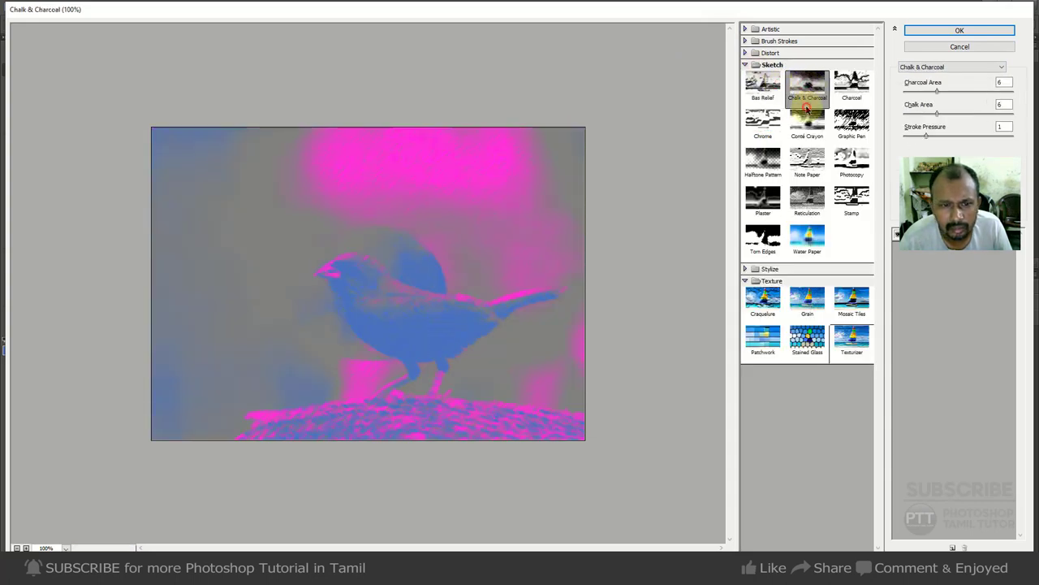
click(763, 160)
click(807, 159)
click(807, 198)
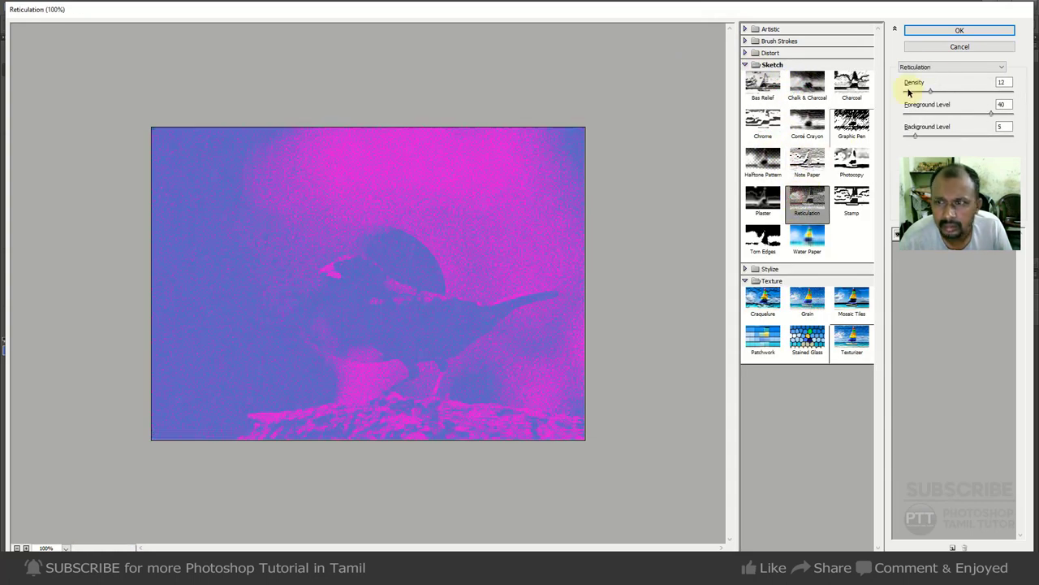
click(960, 47)
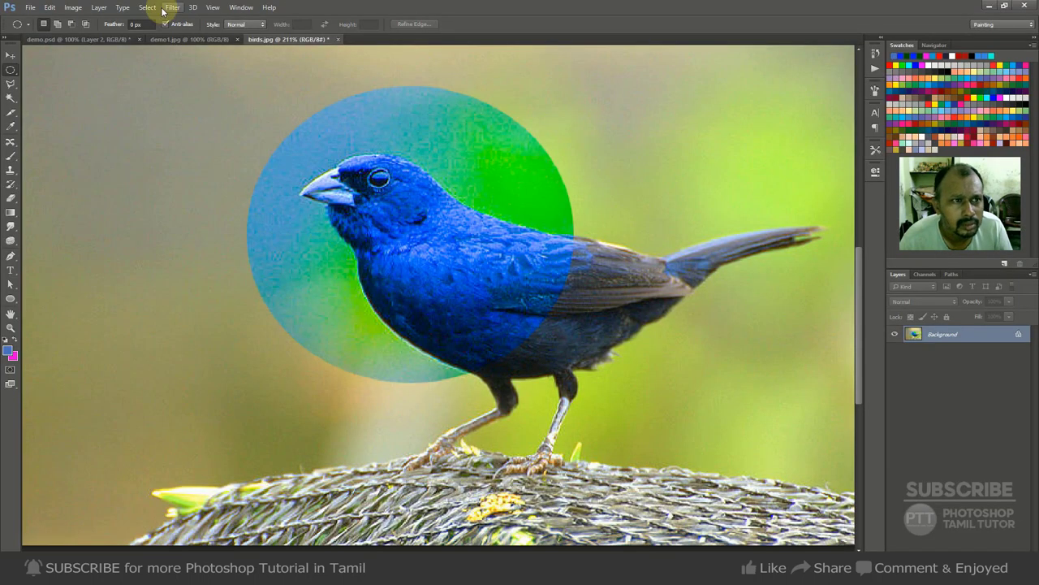
click(172, 8)
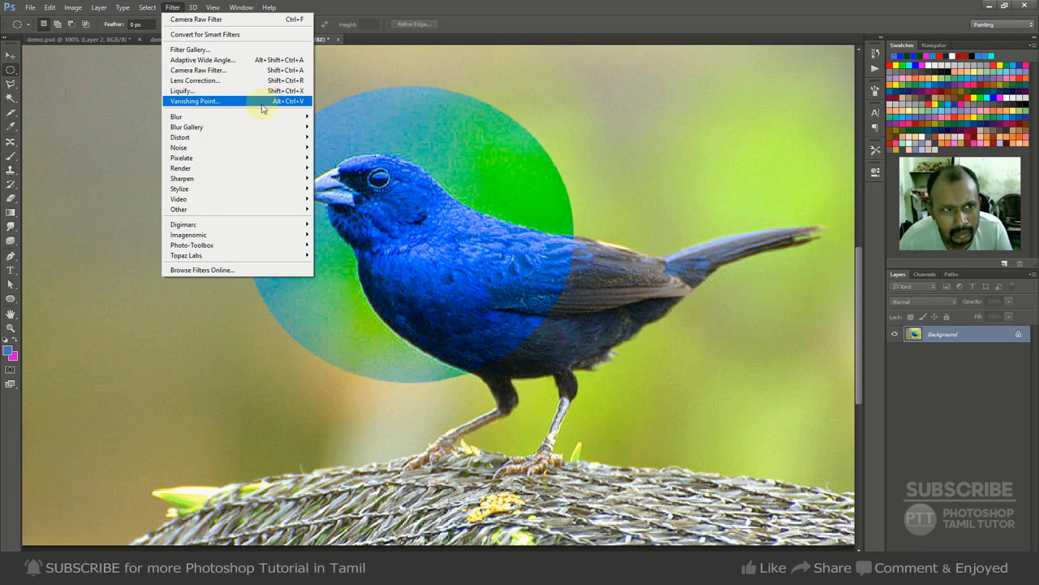
mouse_move(207, 118)
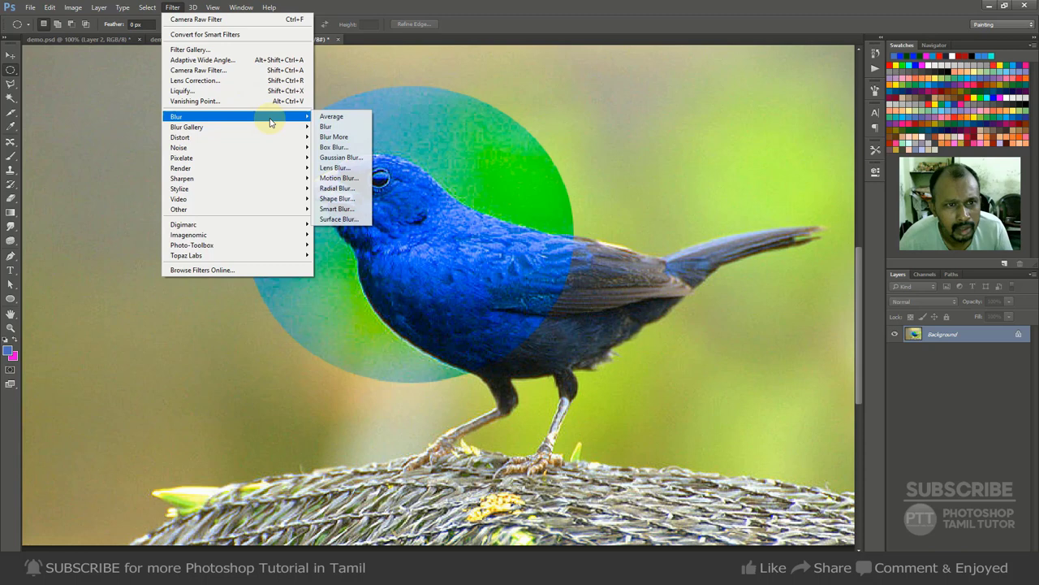
click(355, 158)
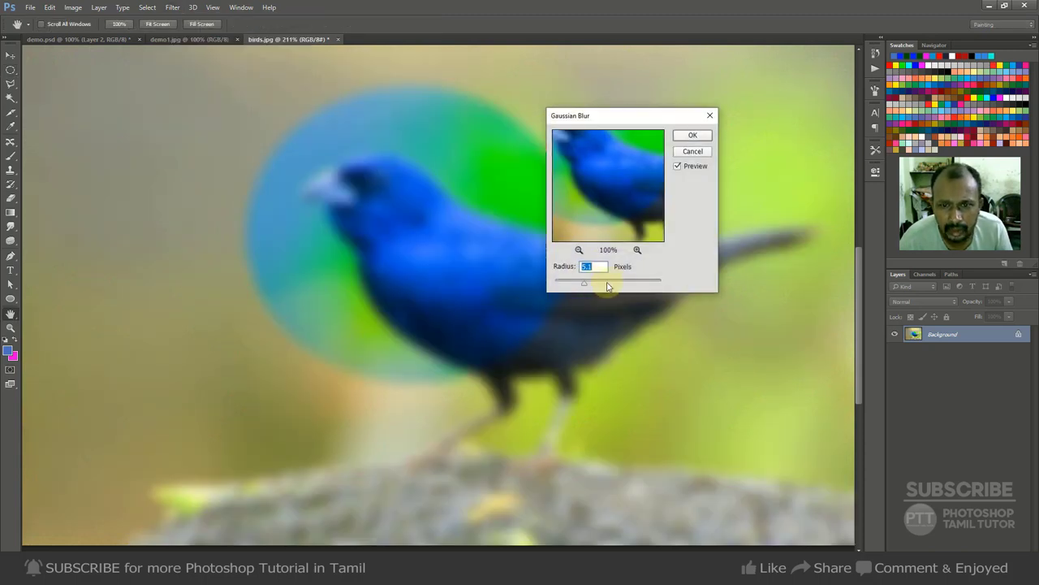
drag(572, 285, 569, 287)
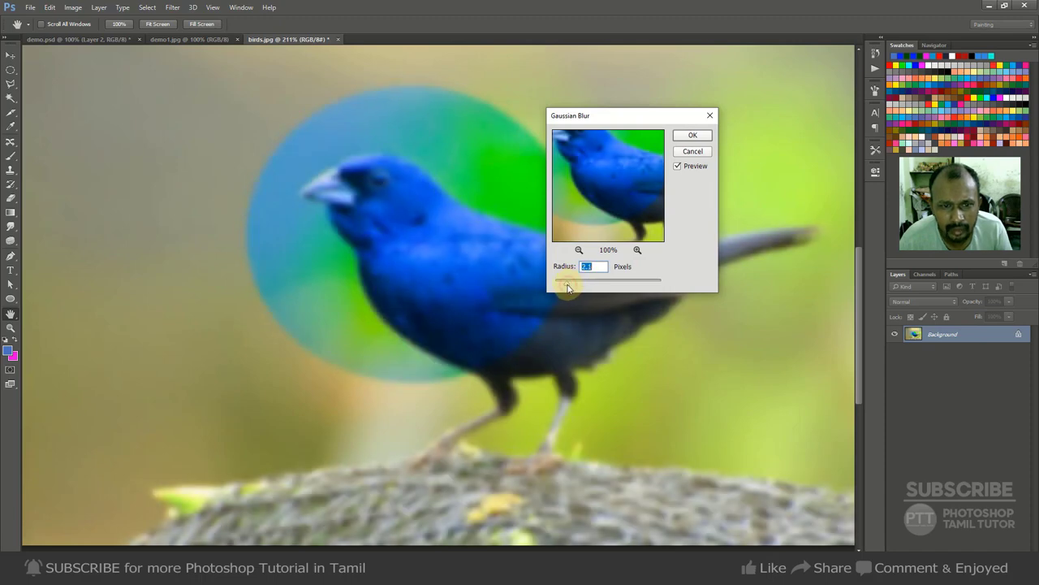
drag(643, 287, 560, 286)
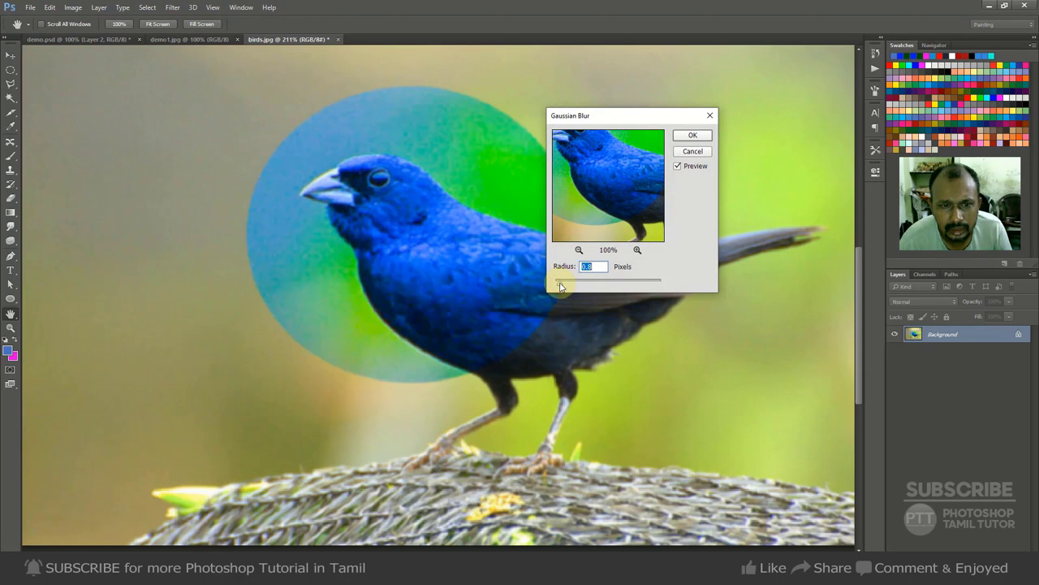
click(707, 153)
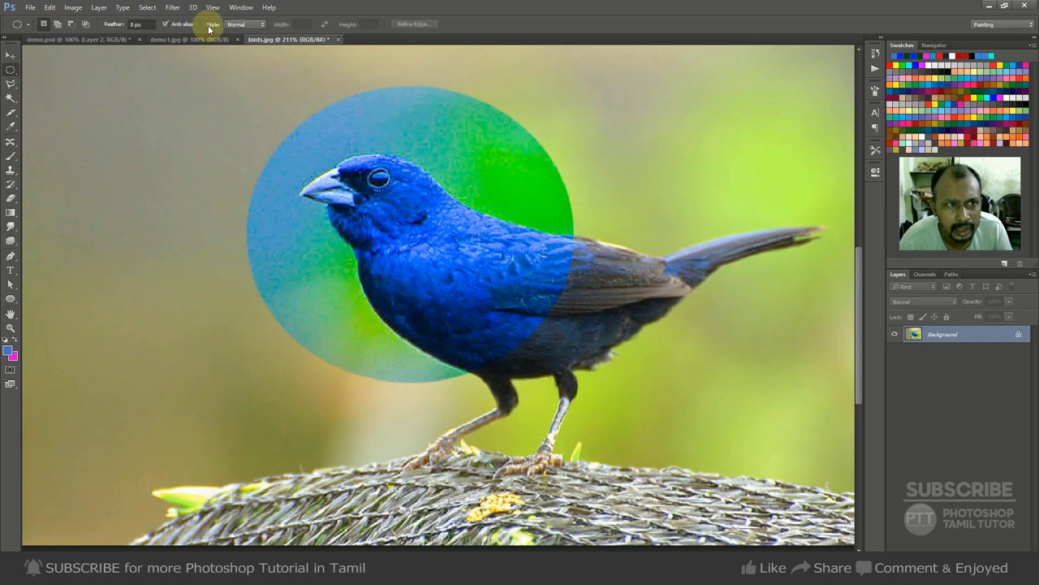
Apply Filter > Blur > Blur More to the bird photo
click(172, 7)
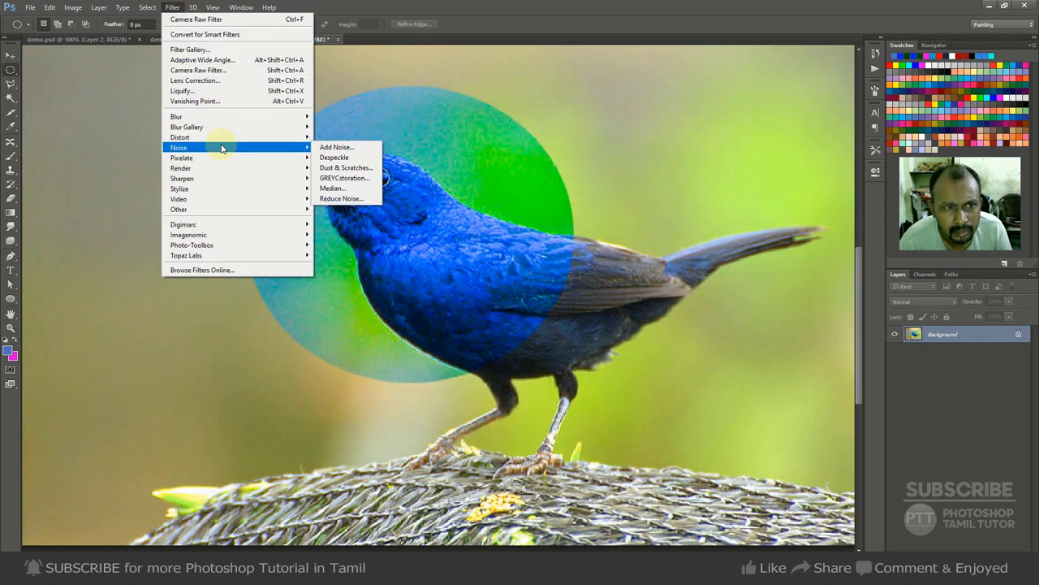
mouse_move(230, 120)
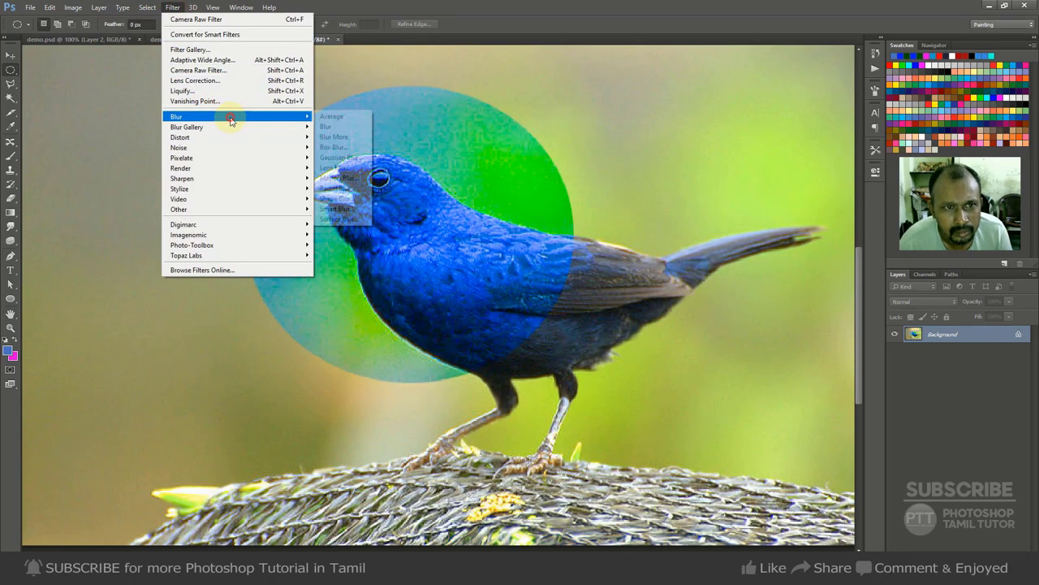
click(352, 138)
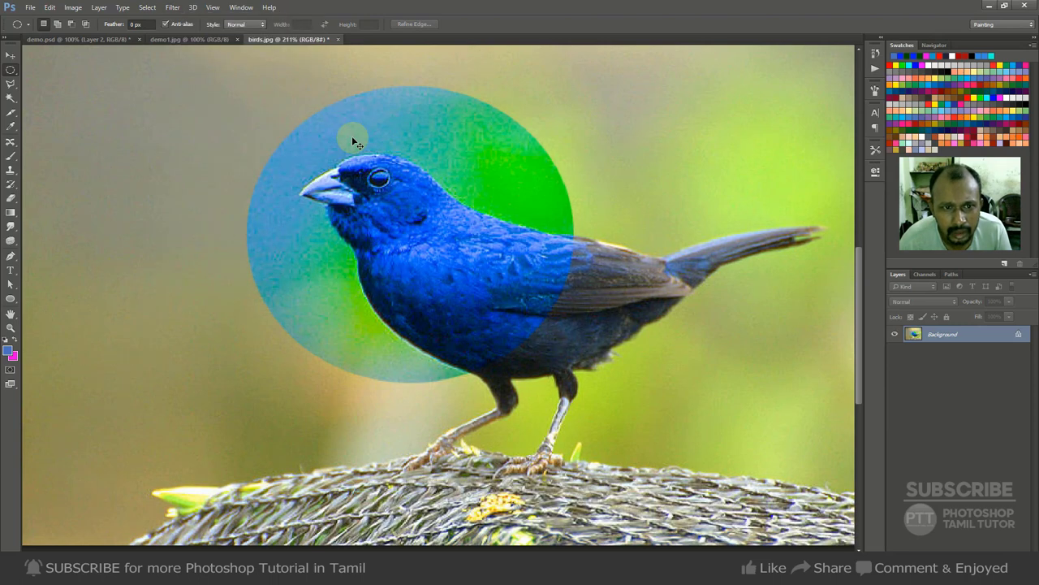
Try Filter > Distort > Displace, accept its scale settings, then cancel the displacement map choice
click(172, 10)
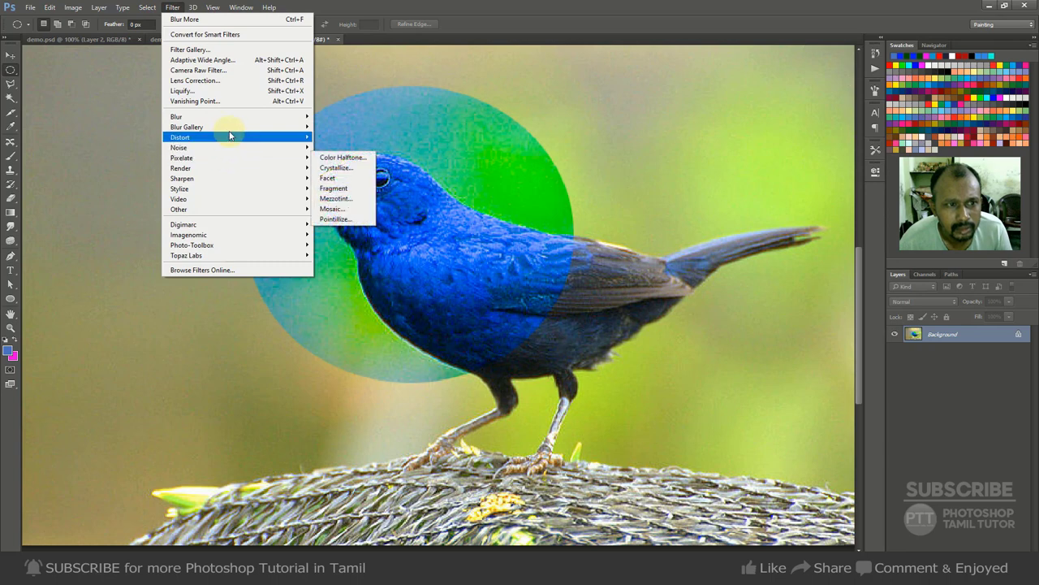
mouse_move(229, 130)
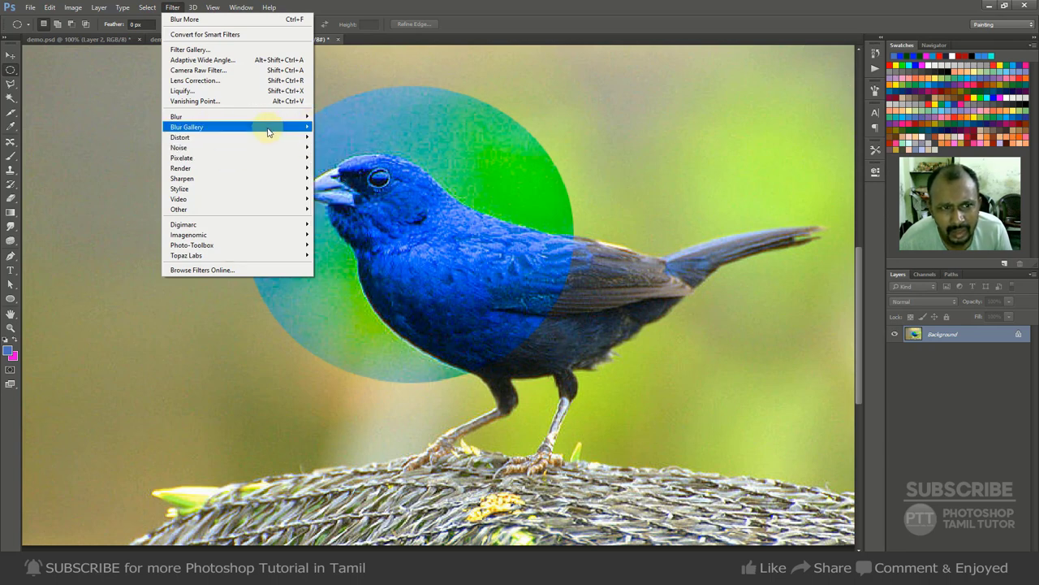
mouse_move(200, 120)
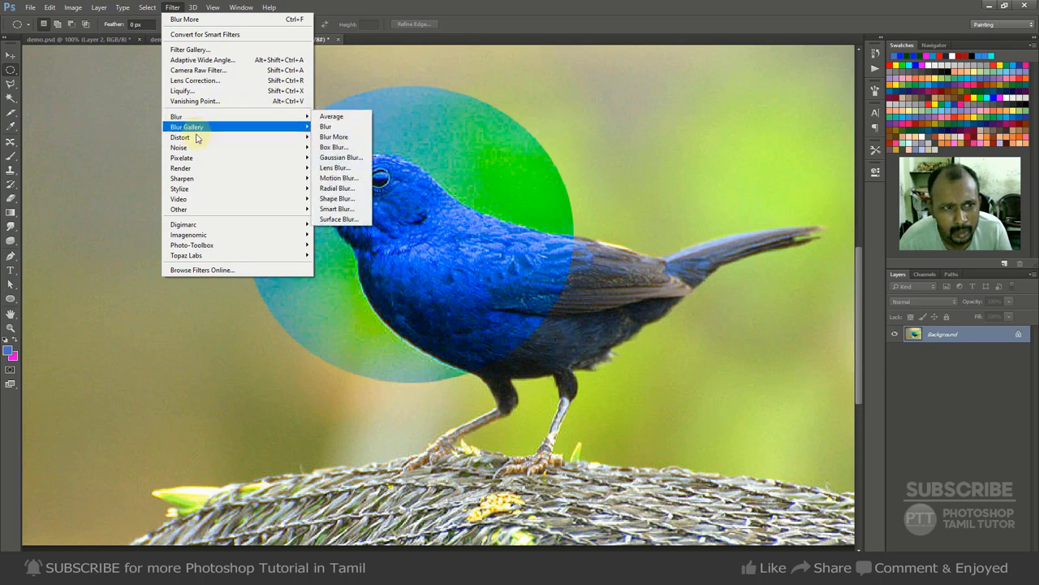
click(346, 138)
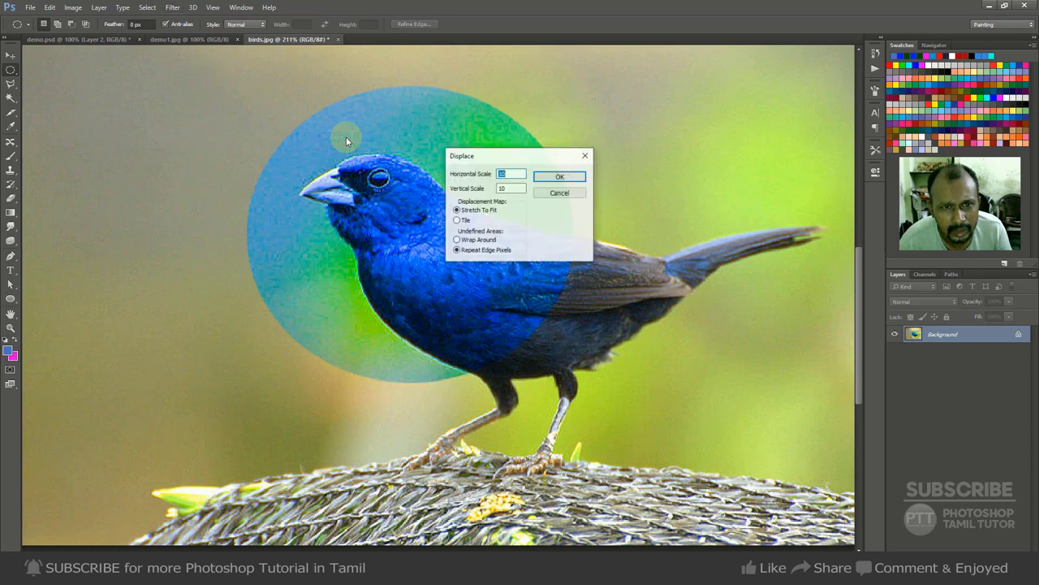
click(563, 176)
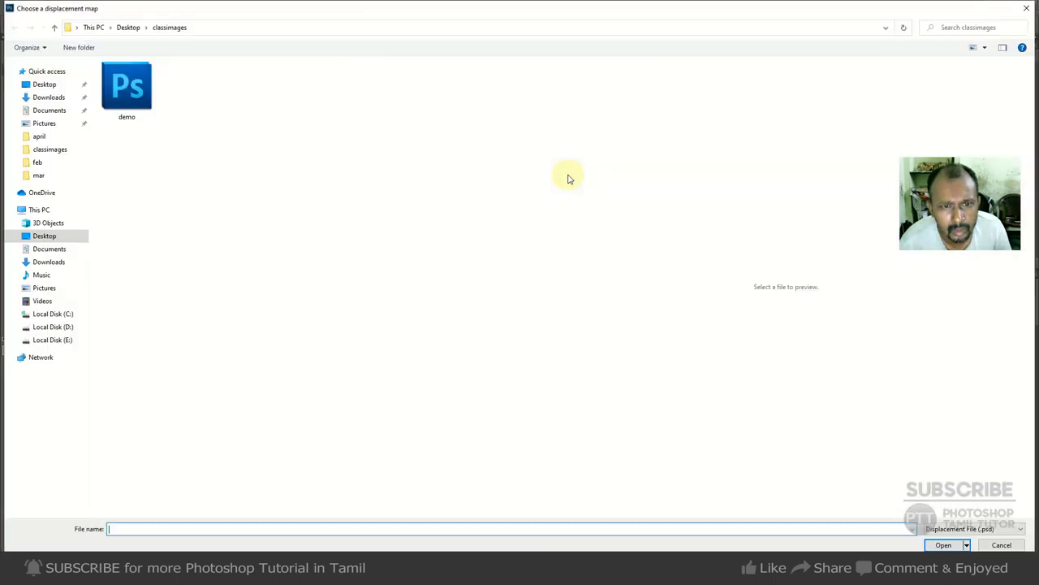
click(1002, 545)
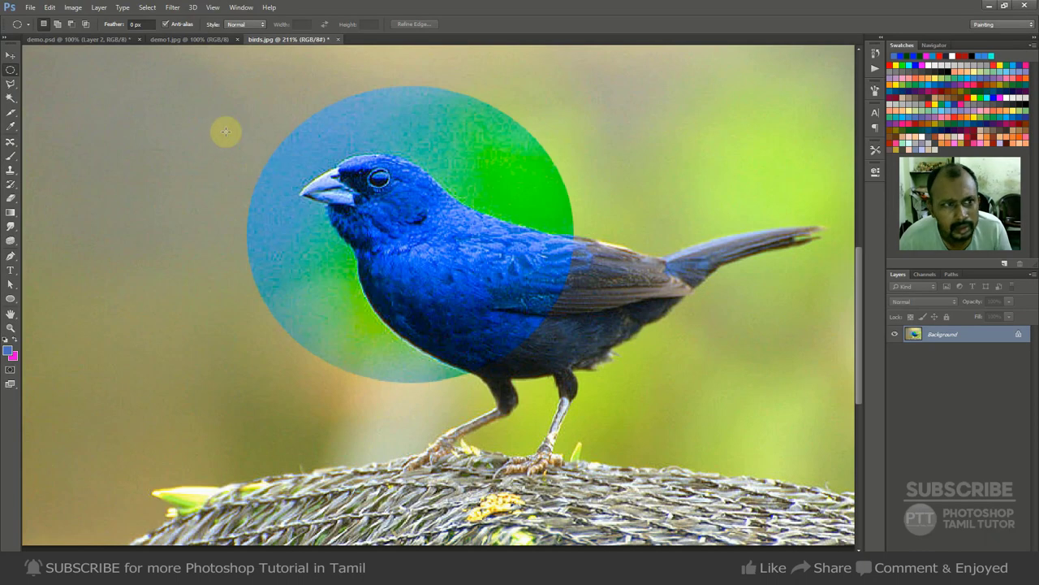
click(174, 11)
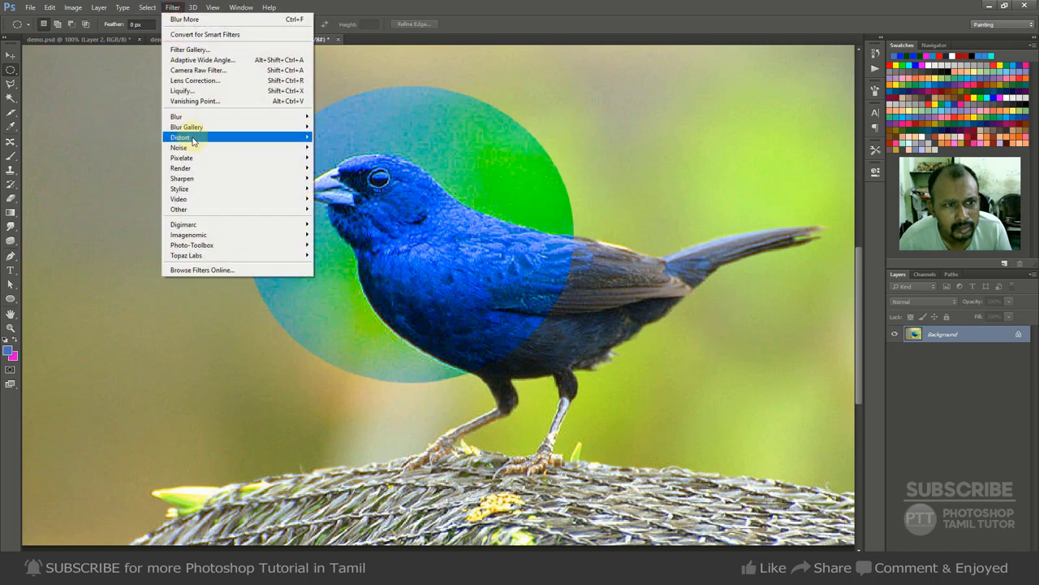
mouse_move(195, 146)
click(336, 147)
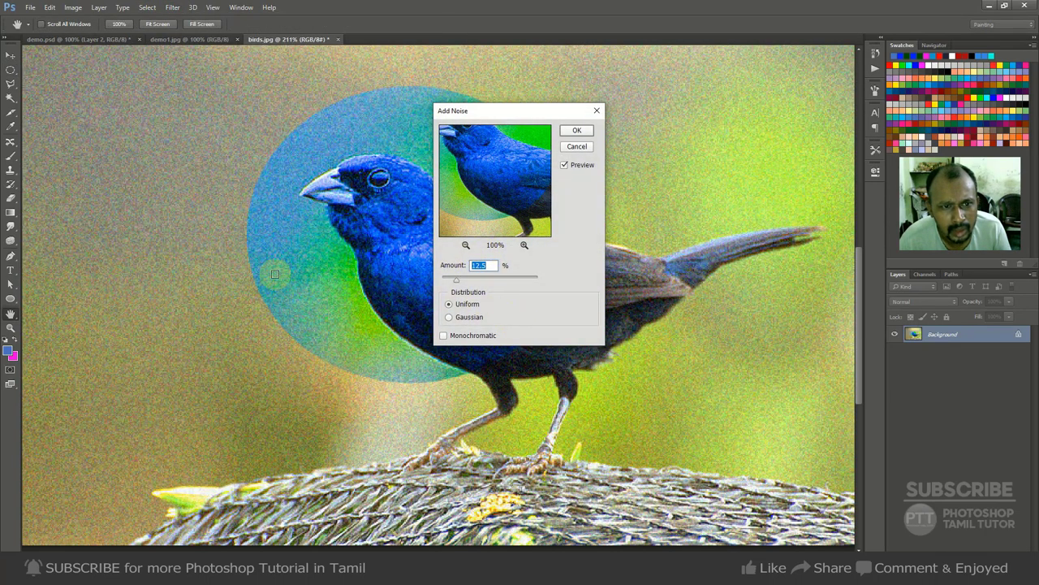
click(573, 148)
click(173, 8)
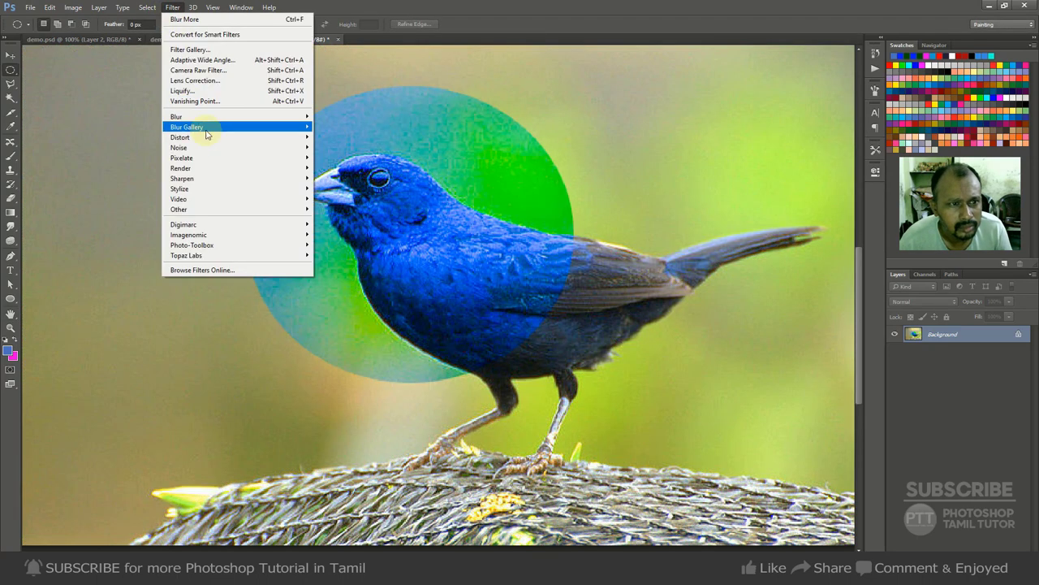
mouse_move(253, 171)
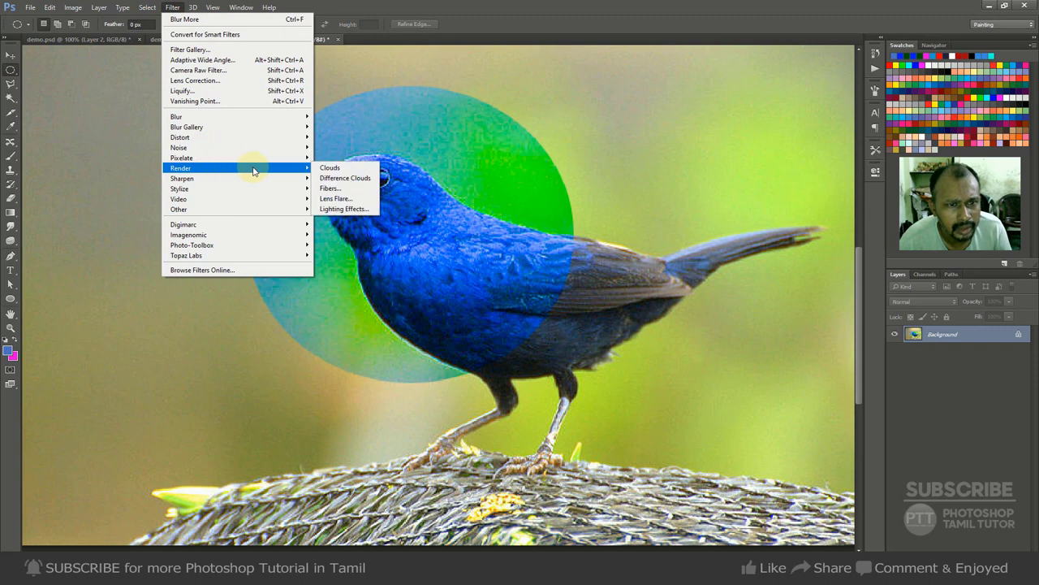
click(358, 179)
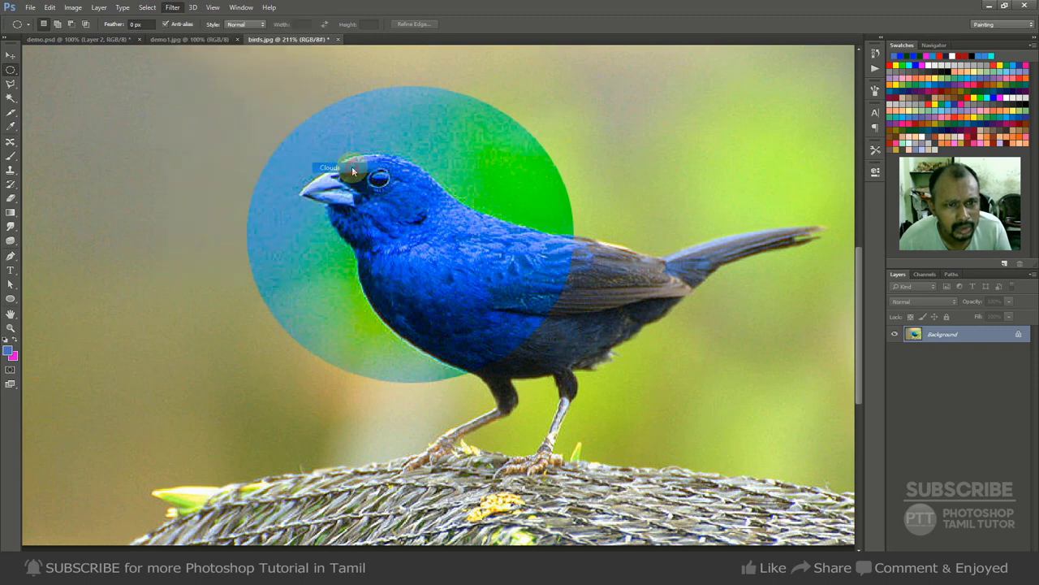
key(ctrl+shift+f)
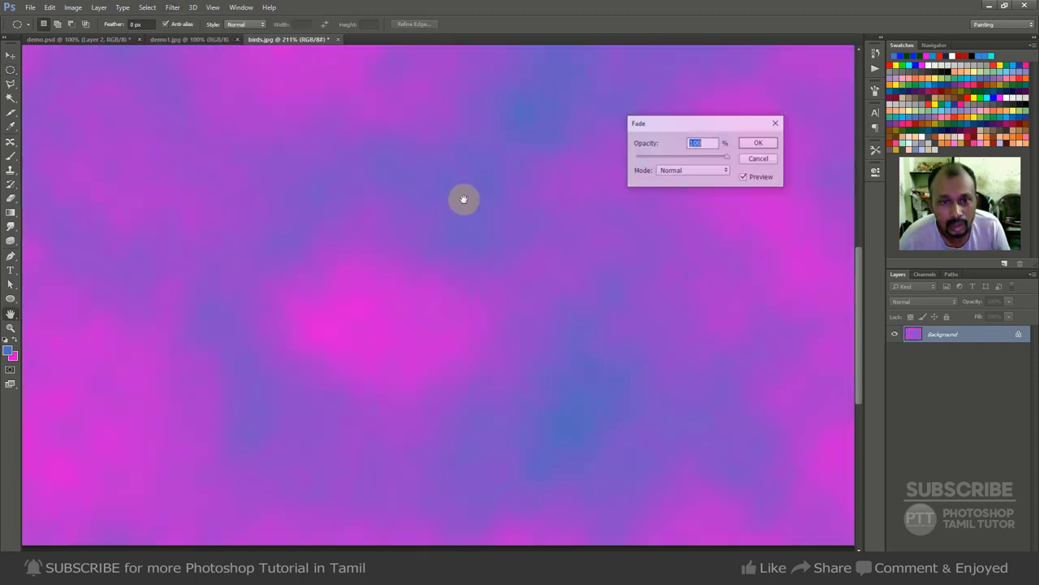
click(674, 157)
drag(686, 160, 701, 160)
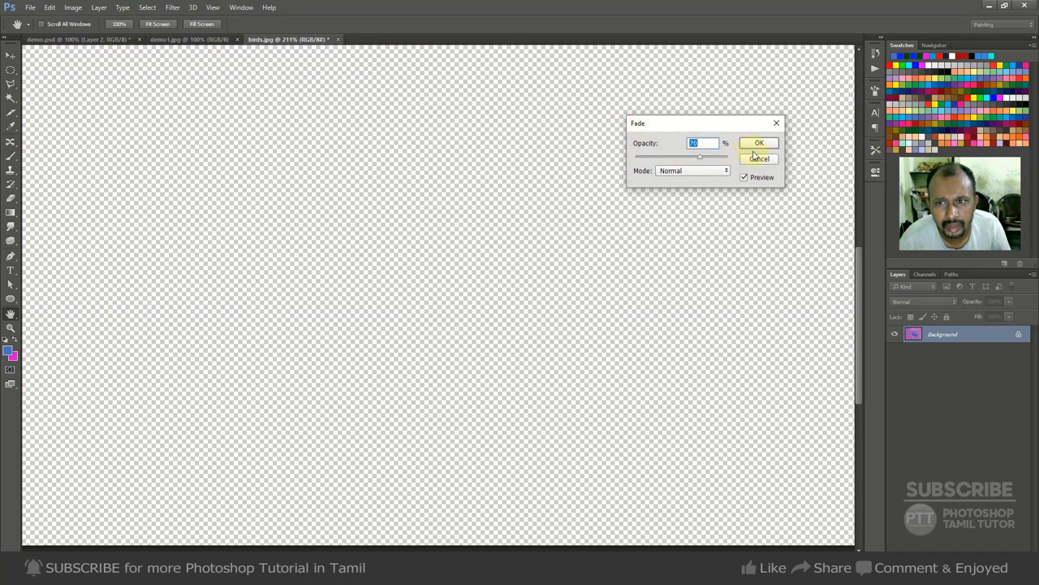
click(756, 158)
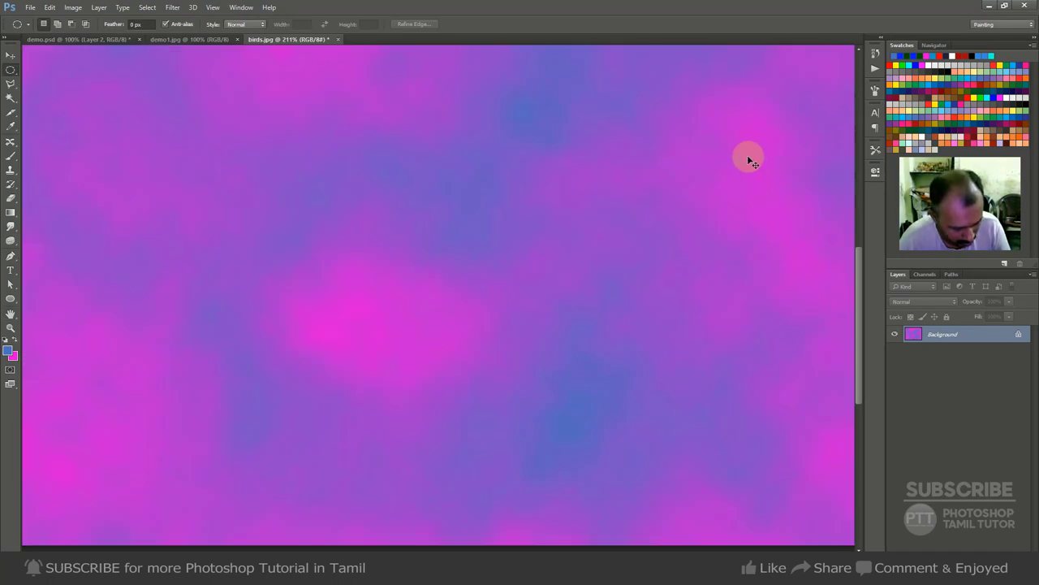
key(ctrl+z)
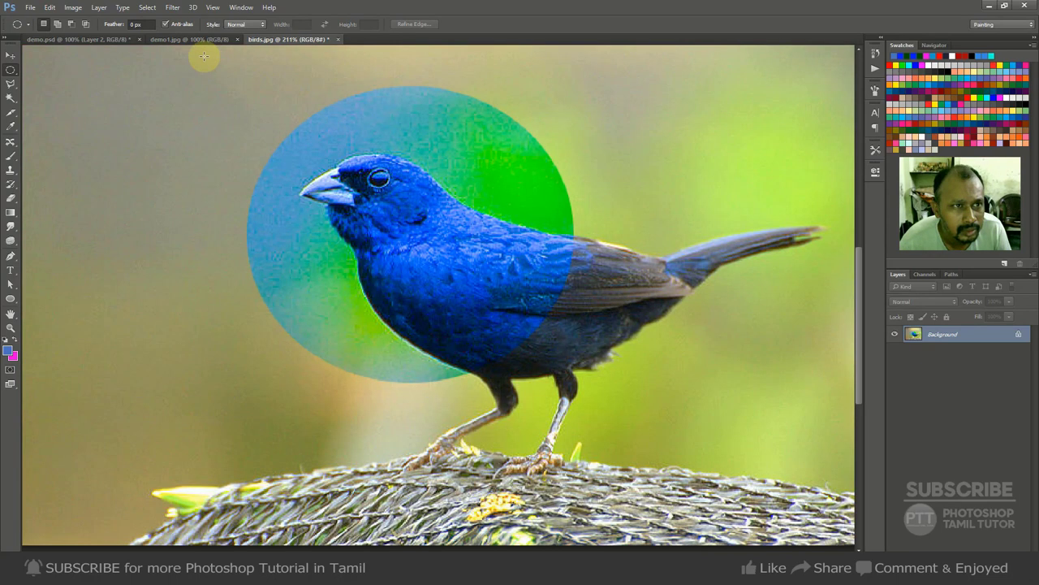
click(172, 8)
mouse_move(217, 171)
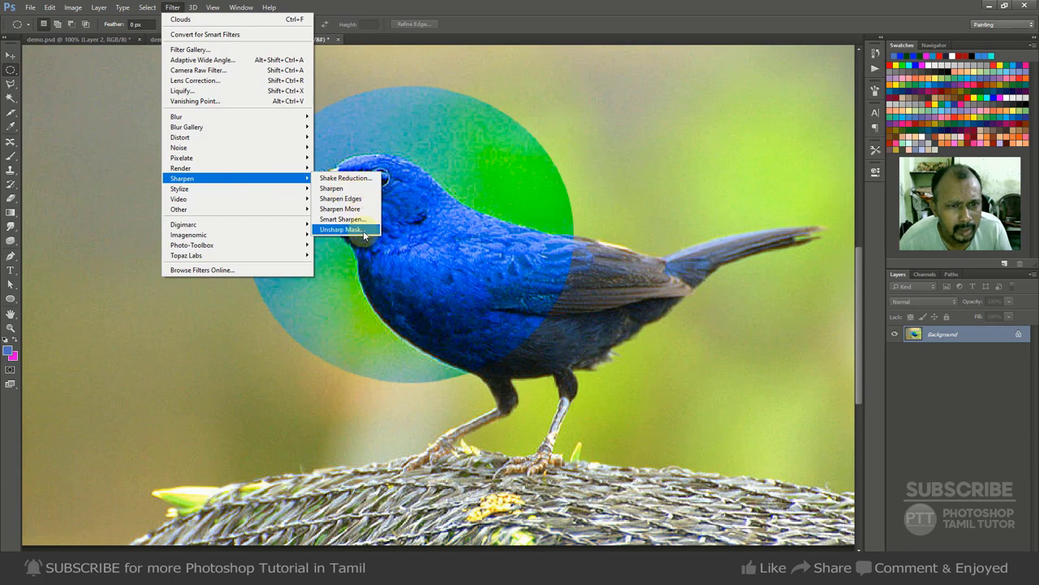
click(357, 230)
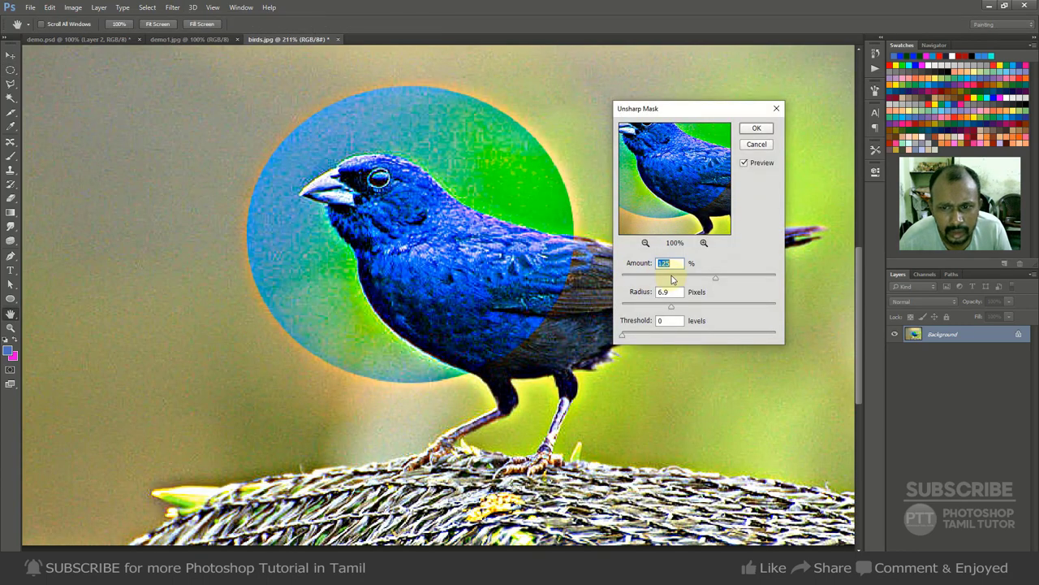
drag(672, 280, 682, 280)
click(743, 163)
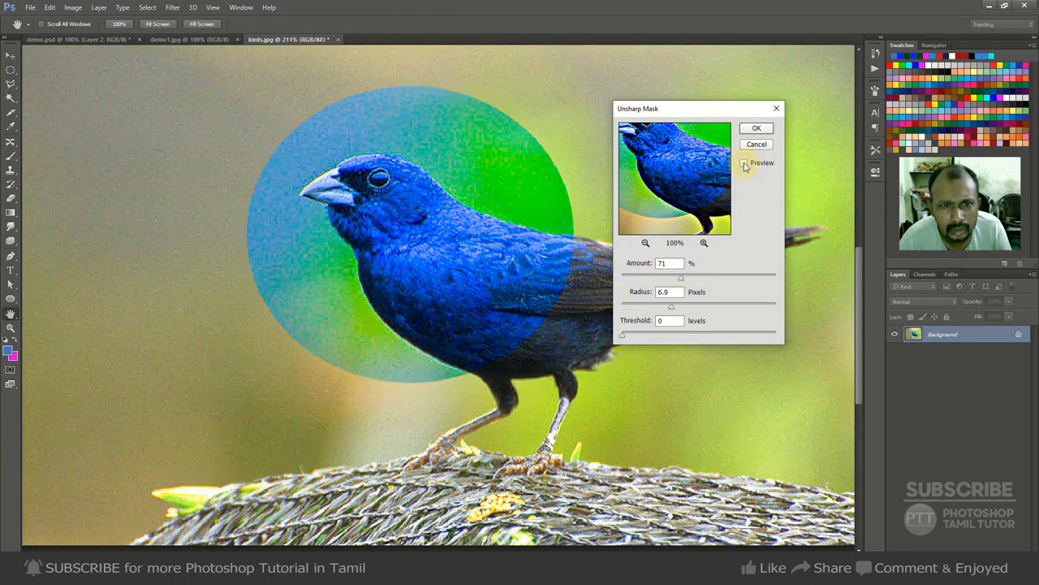
click(744, 163)
click(744, 164)
click(744, 163)
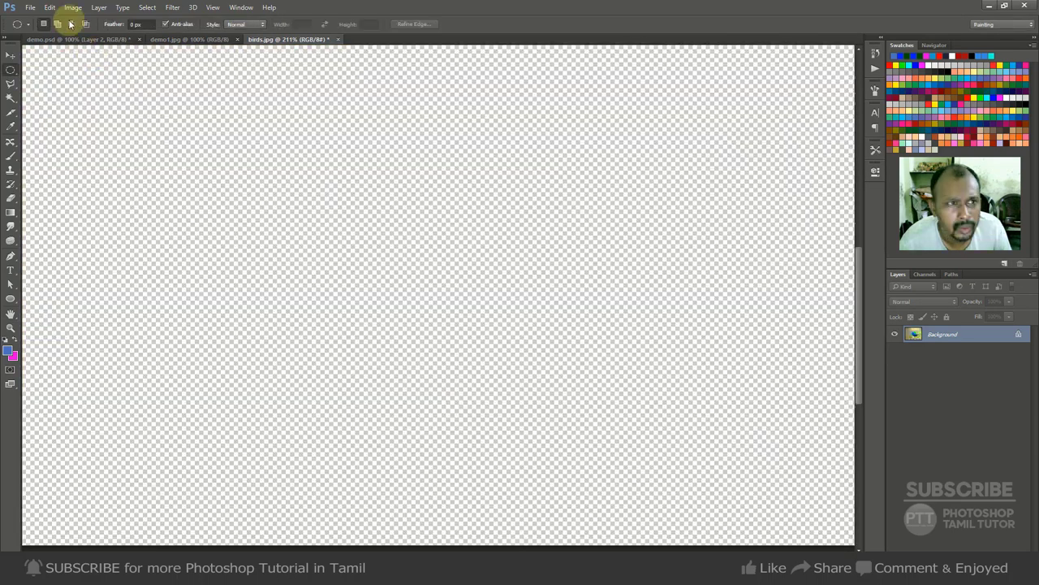
click(172, 8)
click(509, 155)
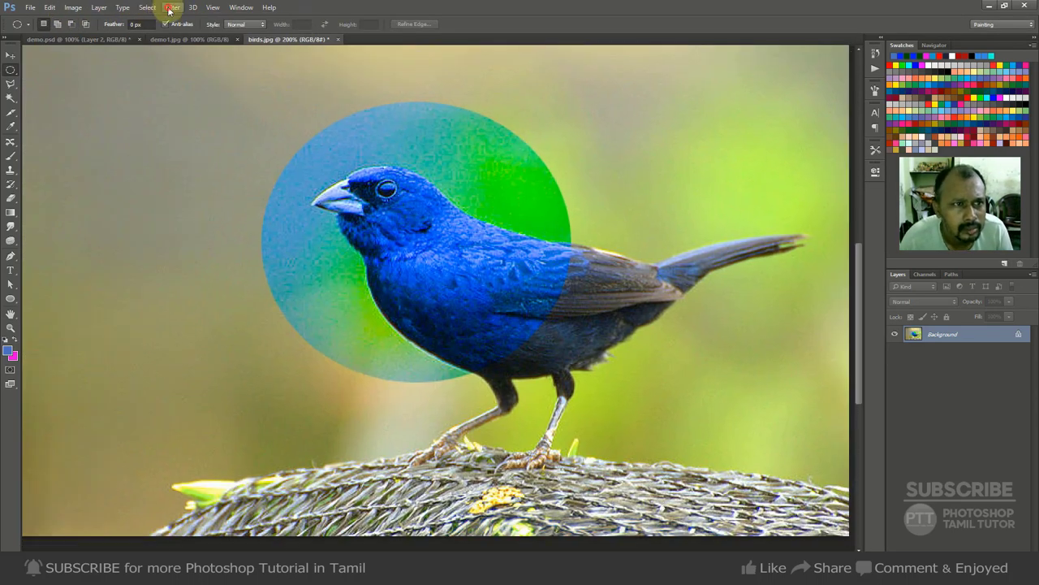
click(170, 8)
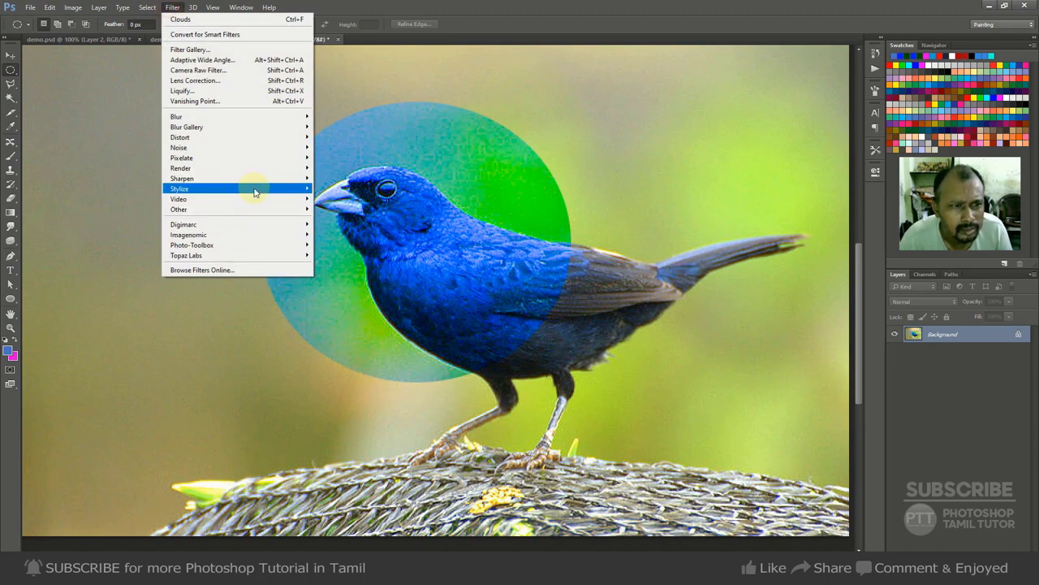
mouse_move(254, 192)
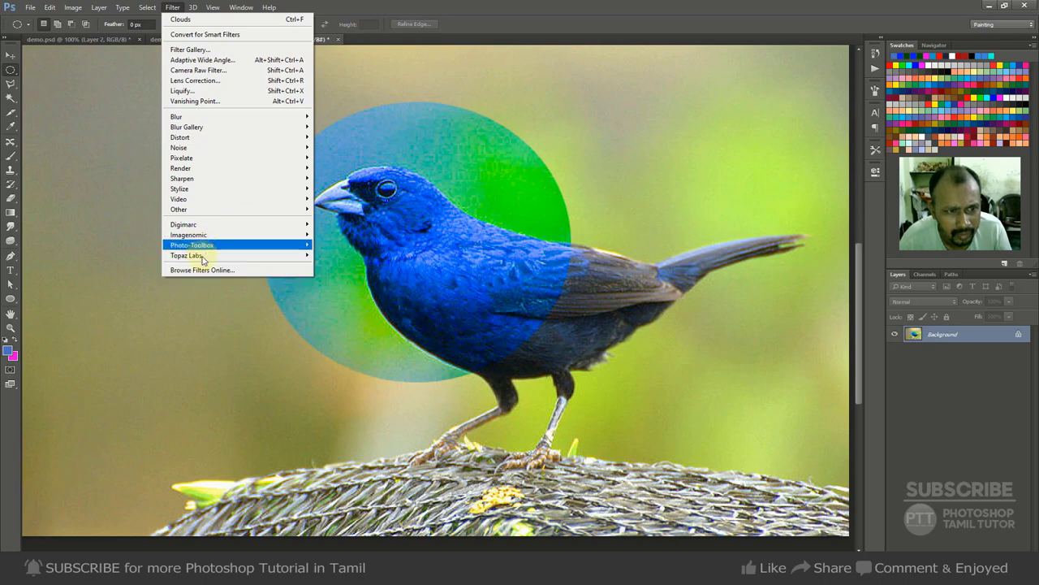
mouse_move(190, 250)
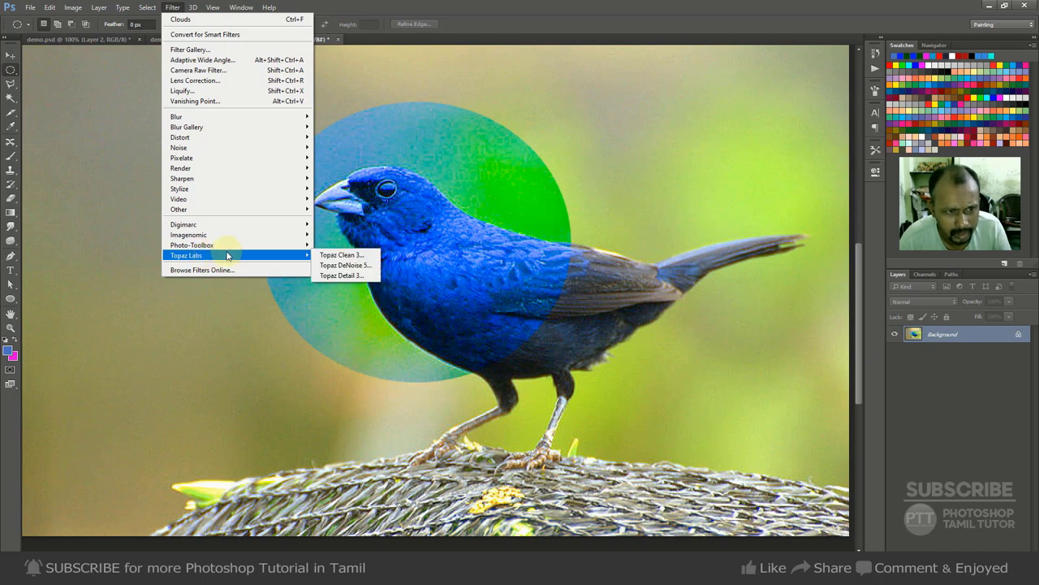
mouse_move(226, 251)
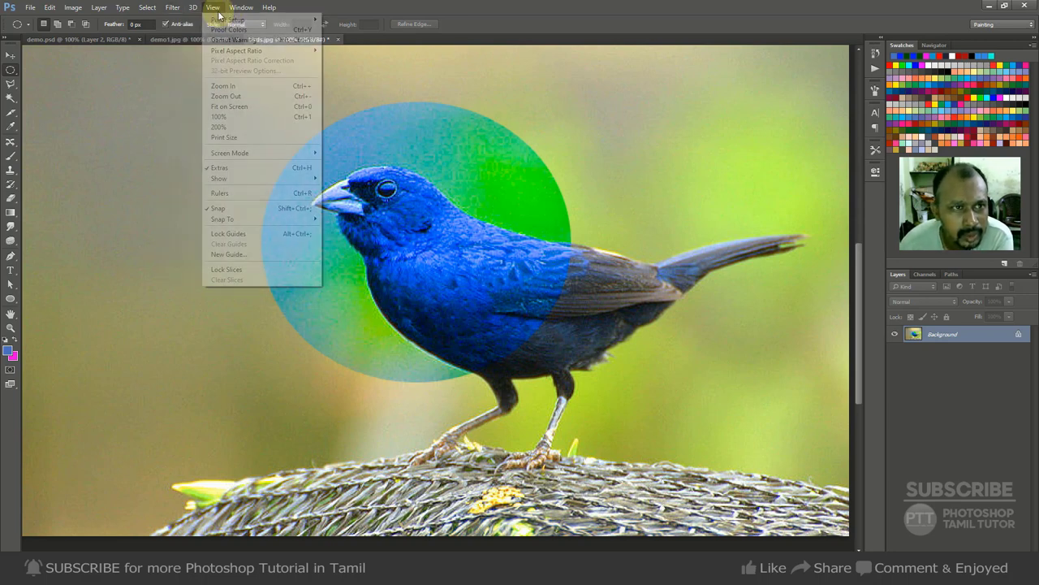
mouse_move(236, 13)
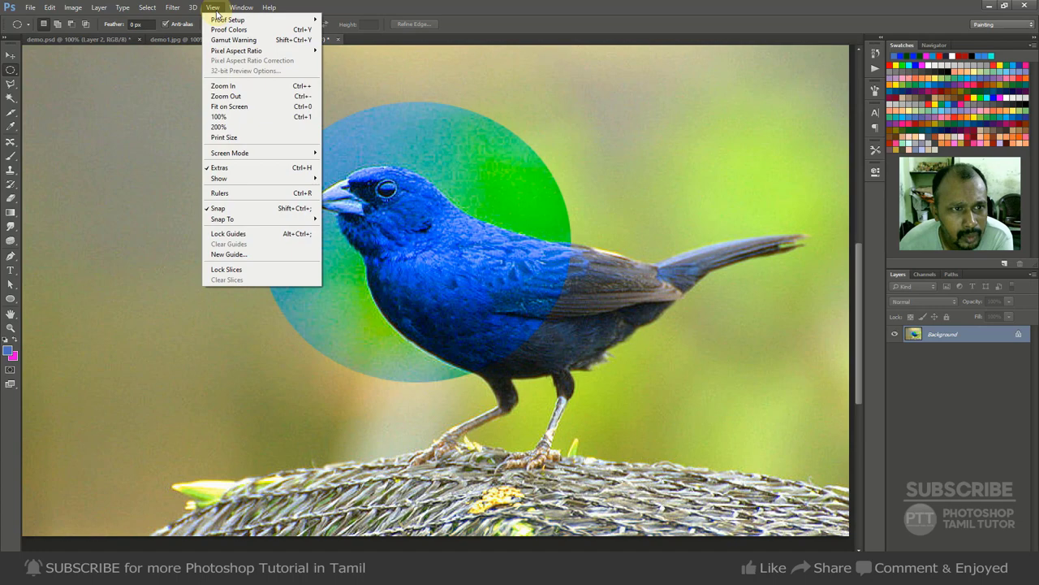
click(229, 16)
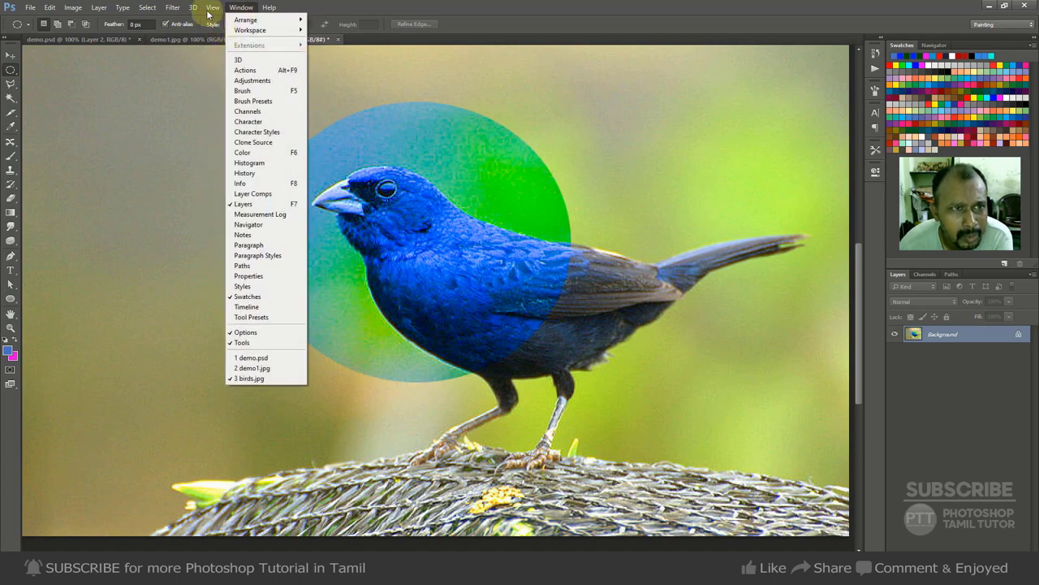
mouse_move(195, 8)
click(466, 156)
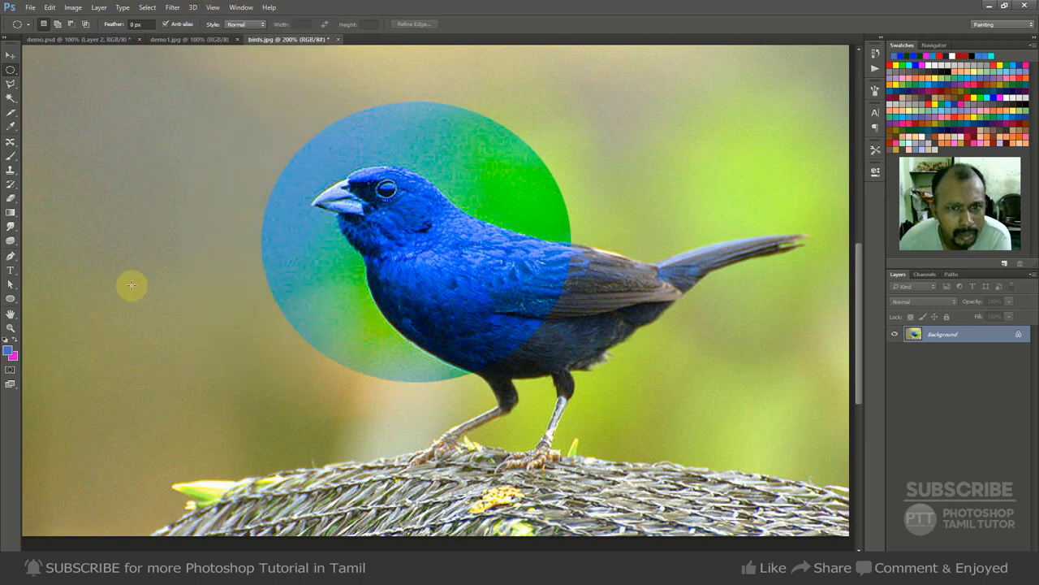
Zoom the bird photo in and out between 66.7% and 600% with Ctrl+plus/minus, ending at 161%
click(212, 8)
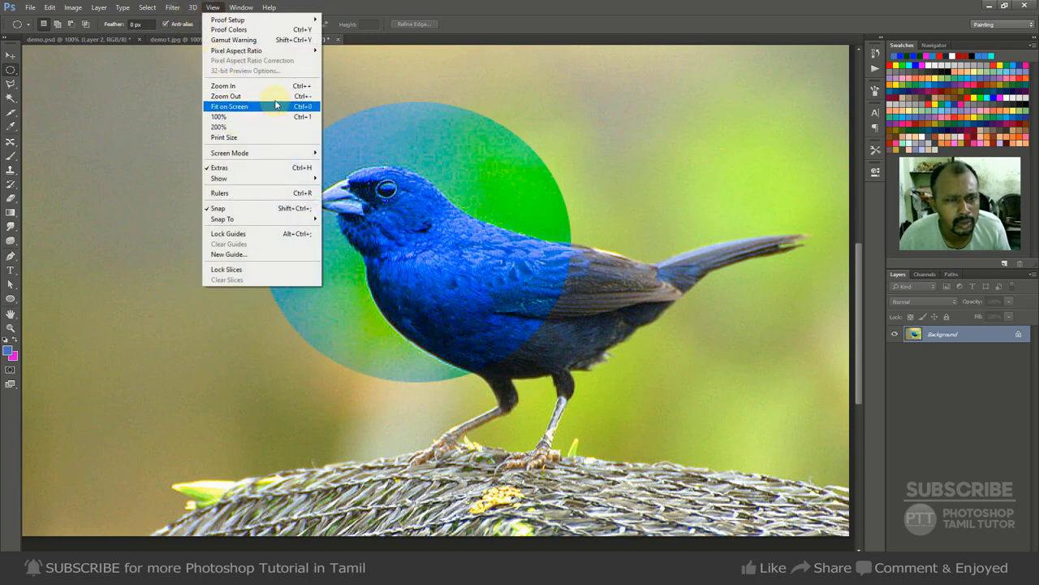
click(475, 28)
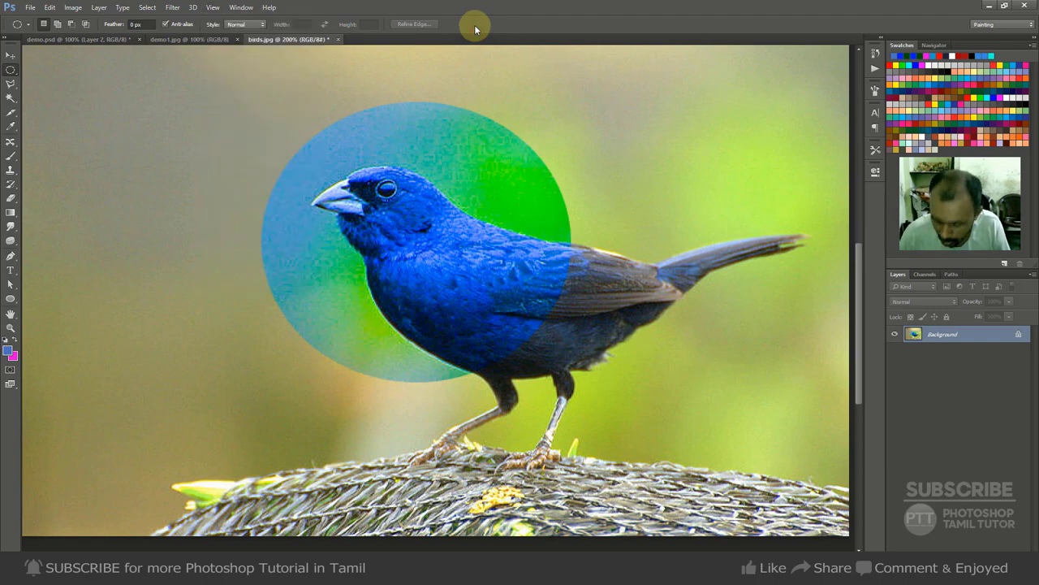
key(ctrl+plus)
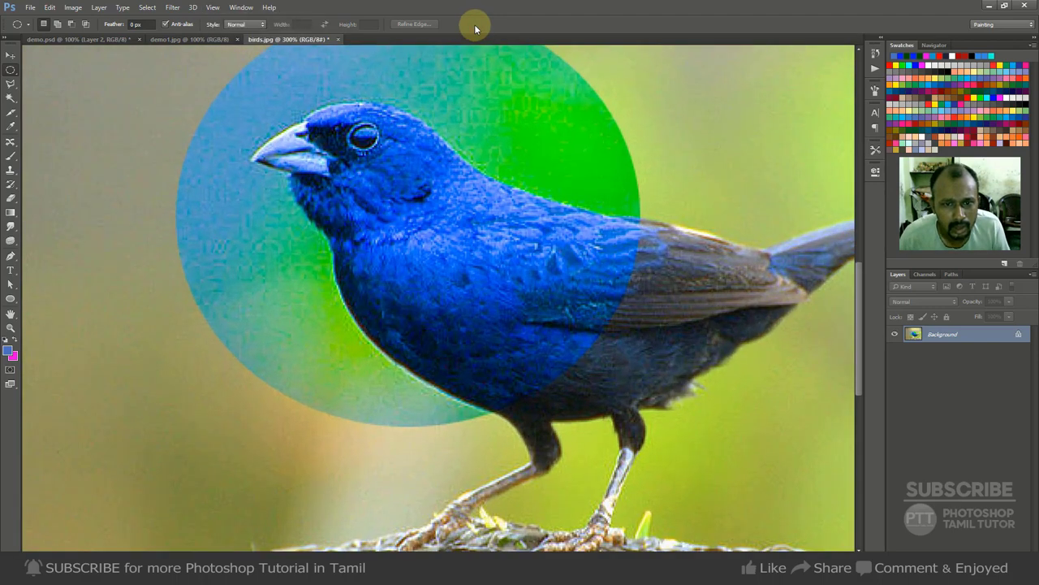
key(ctrl+minus)
key(ctrl+minus)
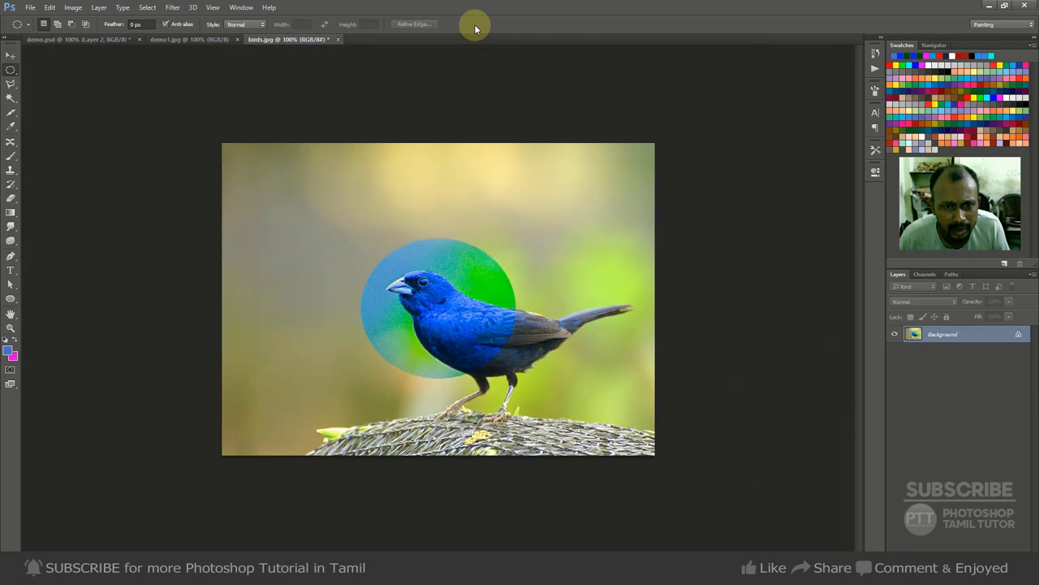
key(ctrl+minus)
key(ctrl+plus)
key(ctrl+plus)
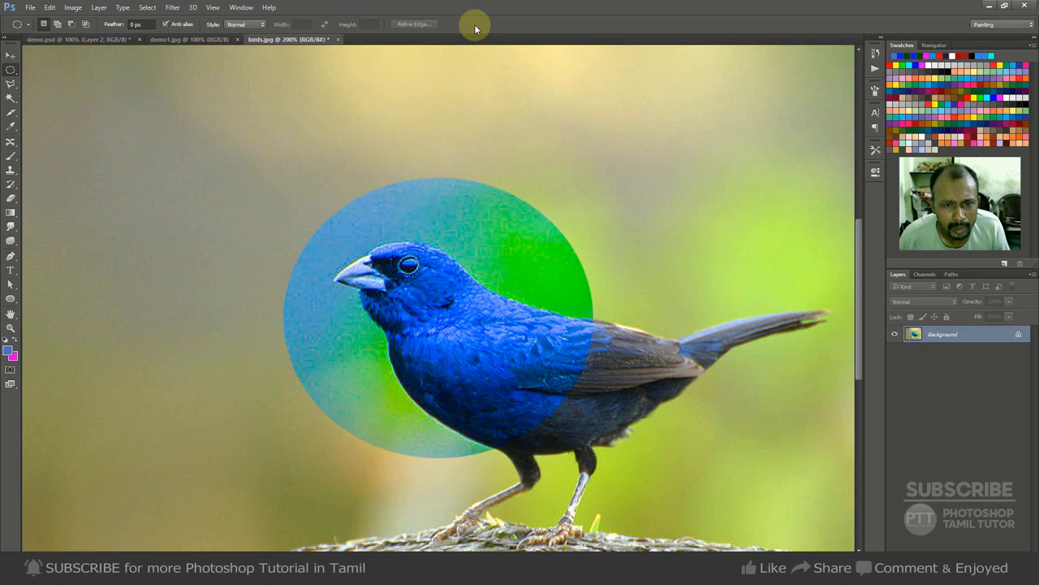
key(ctrl+plus)
key(ctrl+plus)
key(ctrl+plus)
key(ctrl+plus)
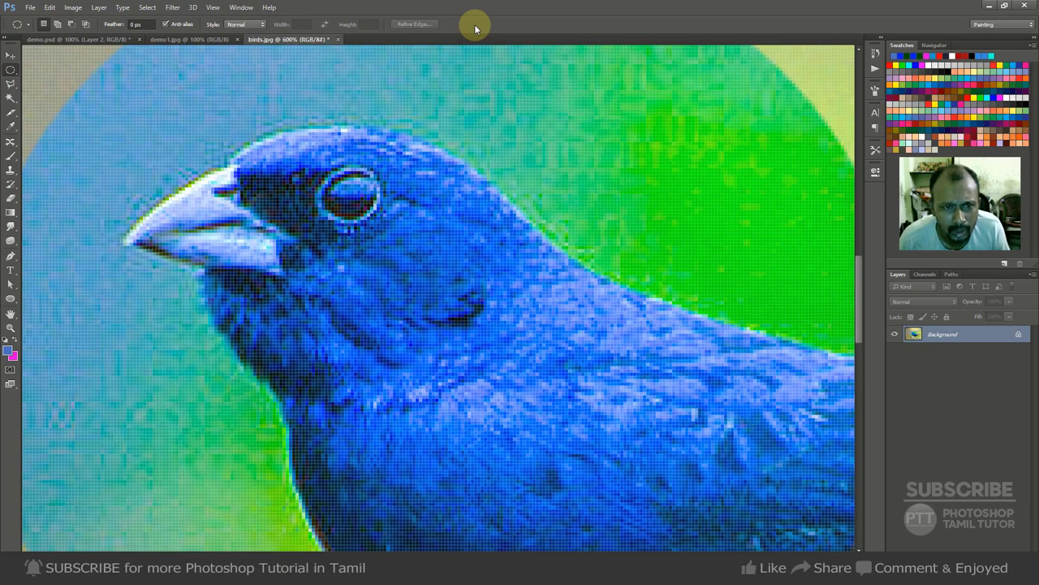
key(ctrl+1)
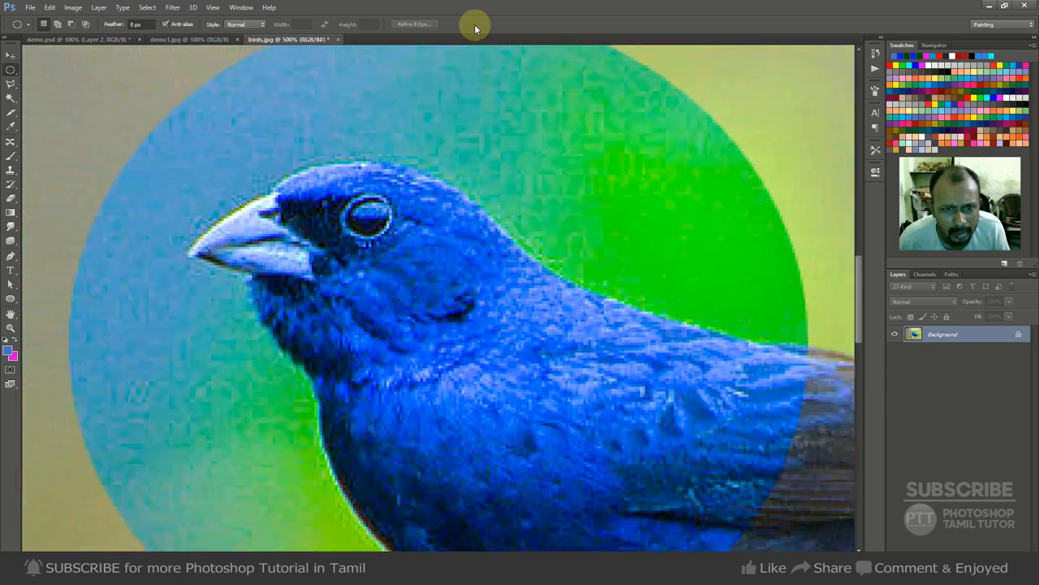
key(ctrl+minus)
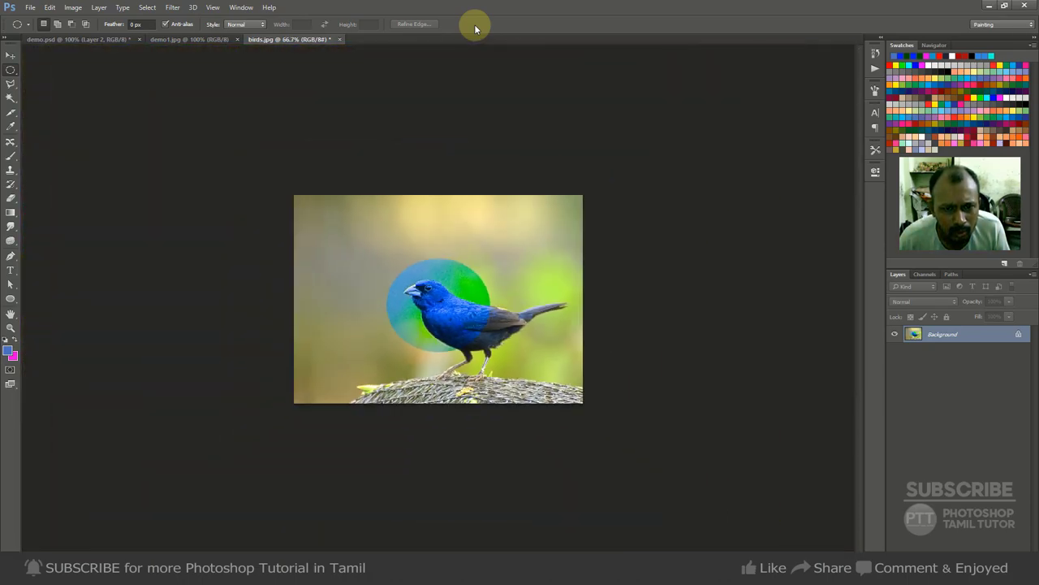
key(ctrl+plus)
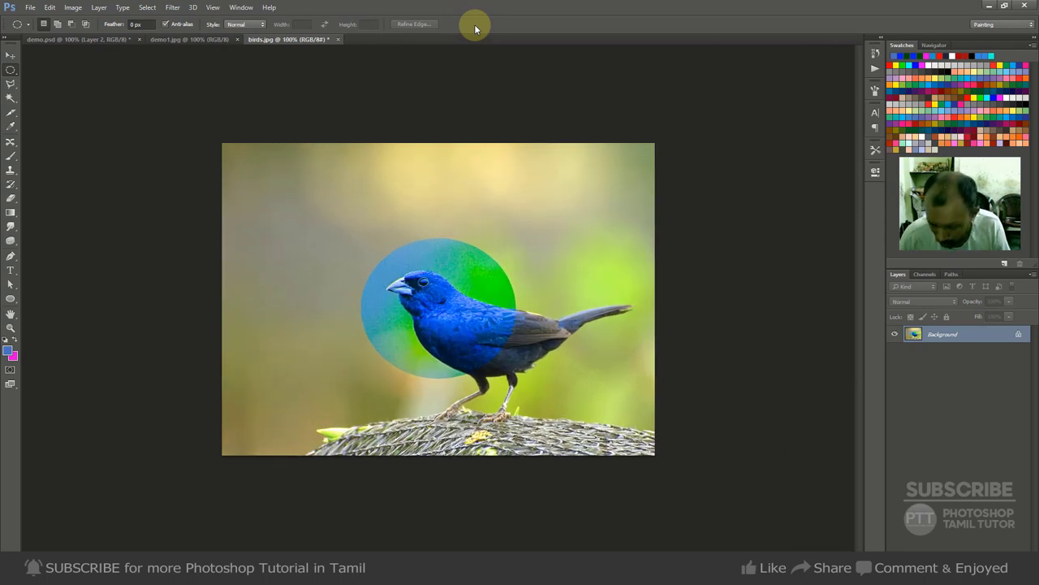
key(ctrl+plus)
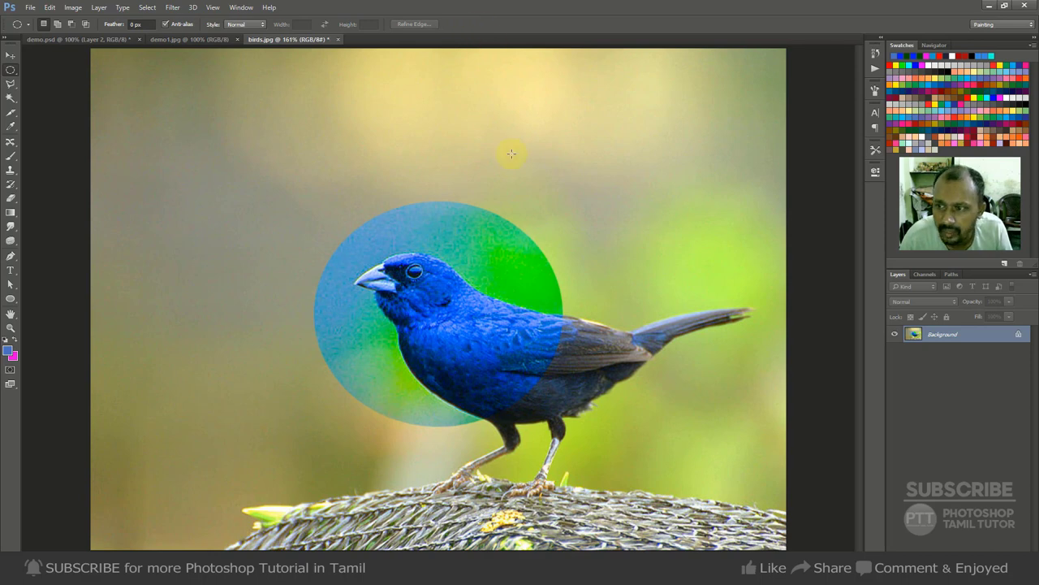
Set the bird photo view back to 100% with Ctrl+1
click(212, 7)
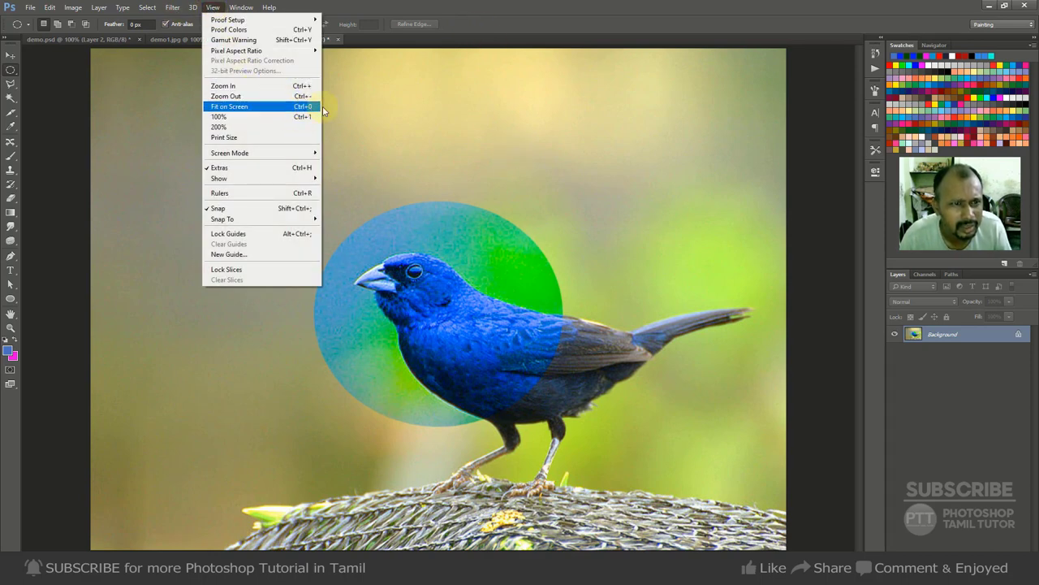
click(494, 11)
key(ctrl+1)
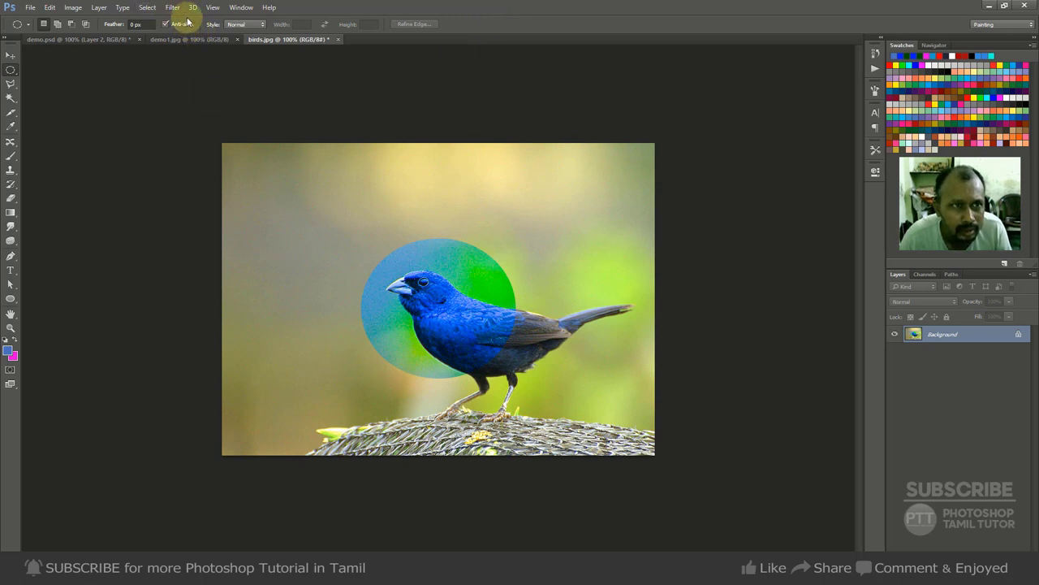
Browse the View menu's Extras and Show options, closing it without changing anything
click(214, 8)
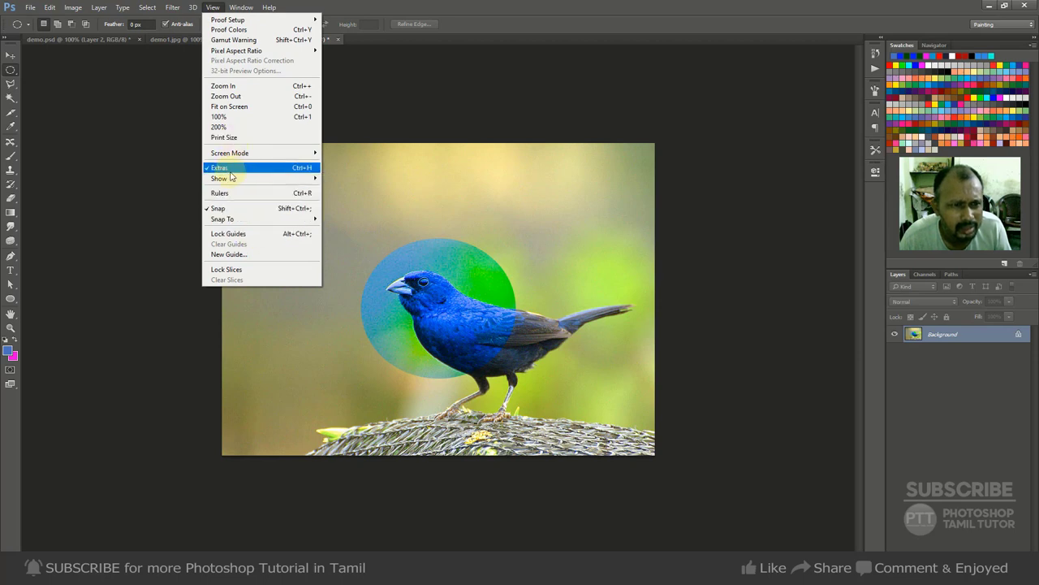
mouse_move(147, 8)
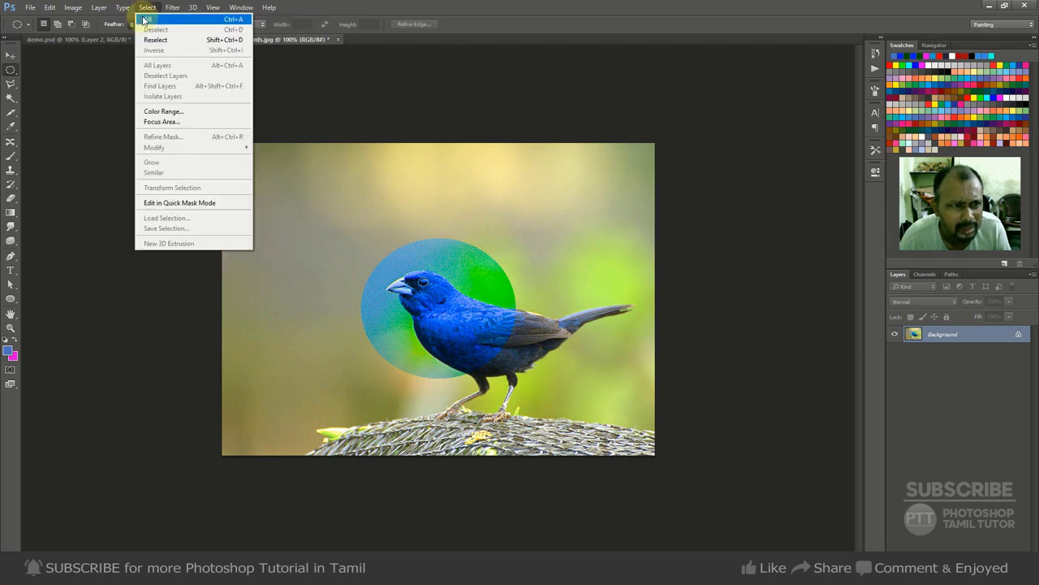
key(Escape)
click(213, 7)
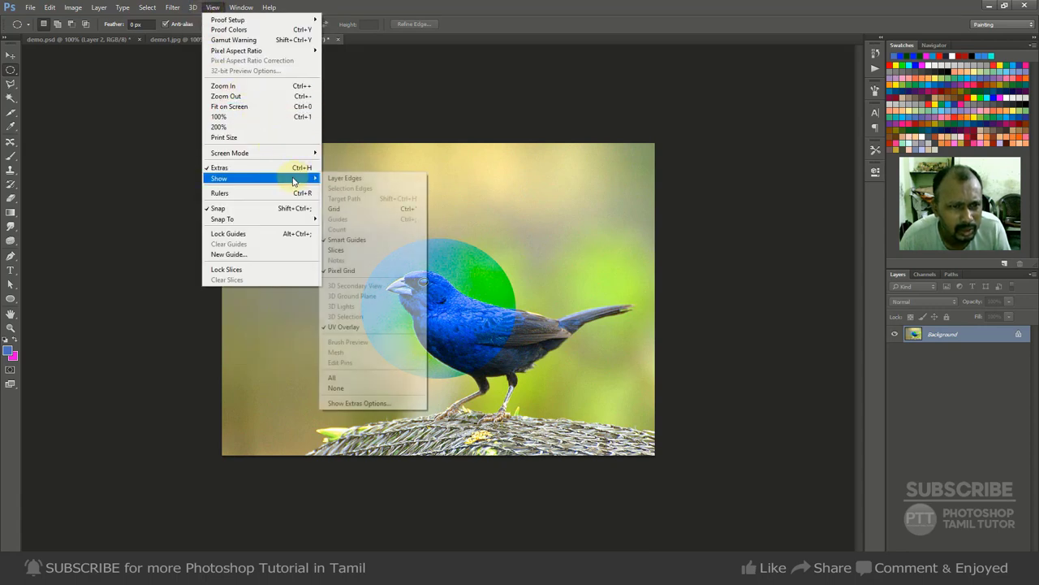
mouse_move(294, 180)
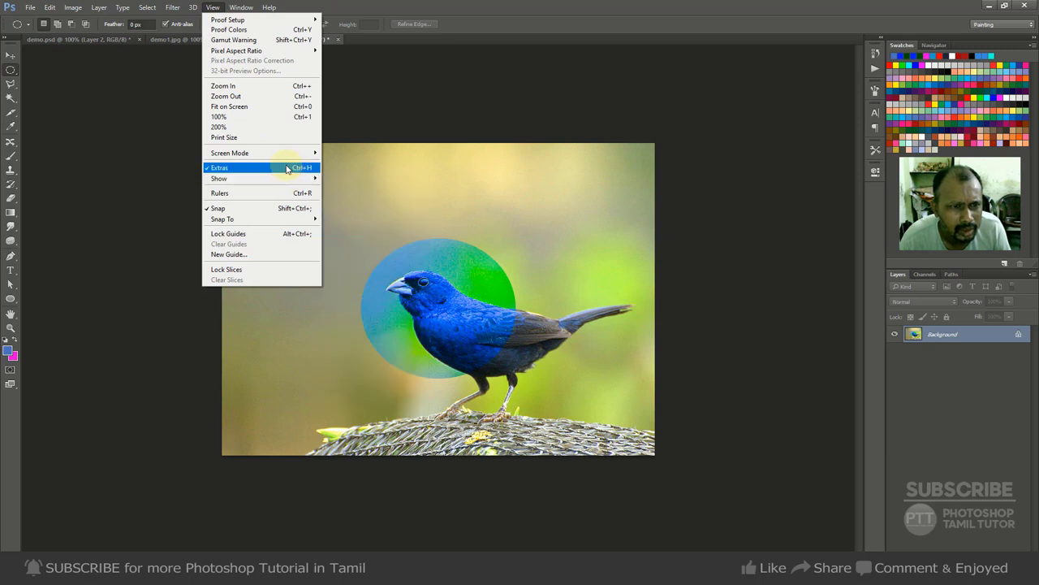
click(360, 165)
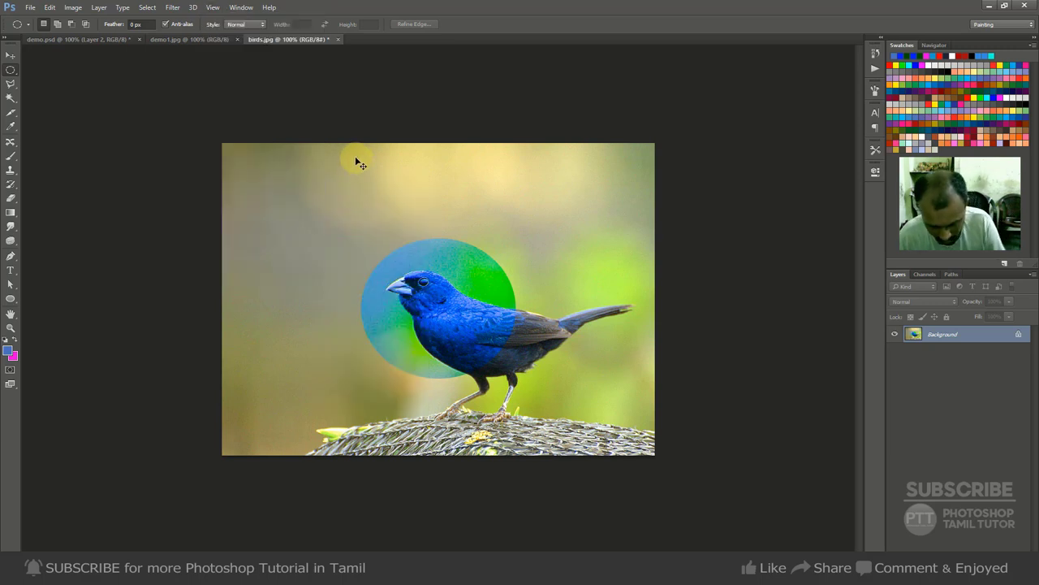
Toggle the grid with Ctrl+' four times, briefly zooming to 200% and back, ending hidden
key(ctrl+apostrophe)
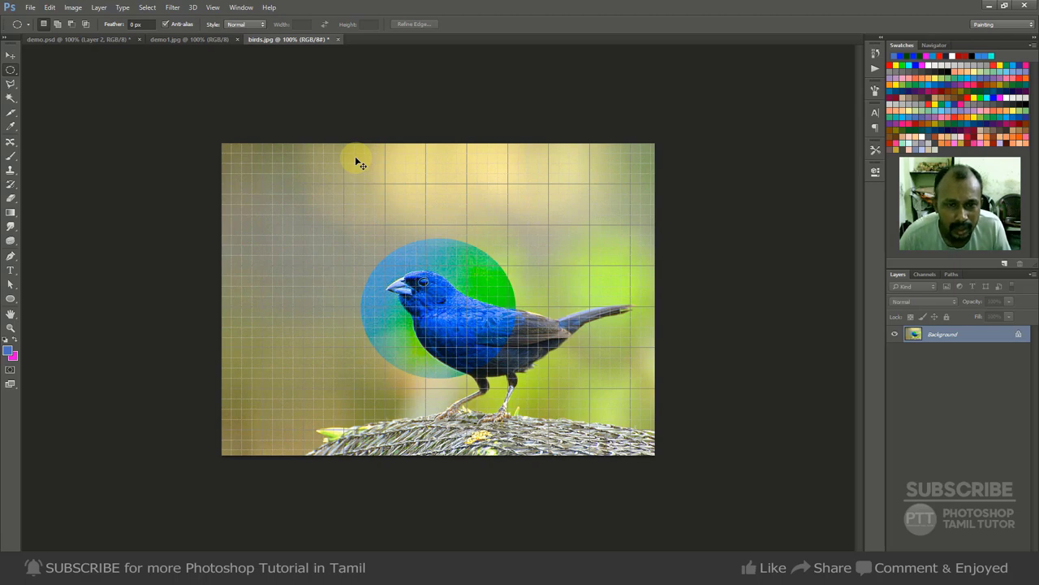
key(ctrl+plus)
key(ctrl+minus)
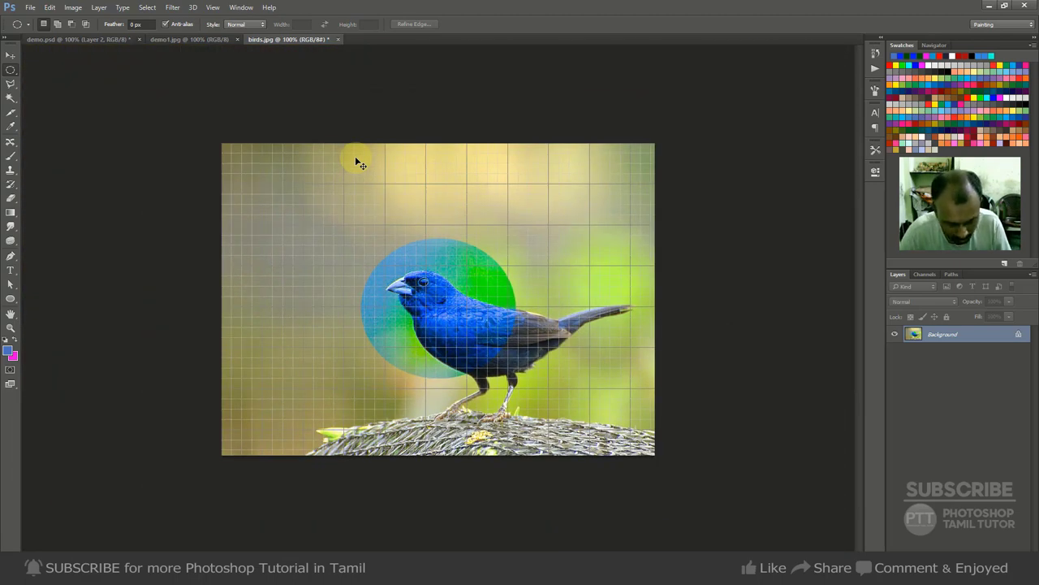
key(ctrl+apostrophe)
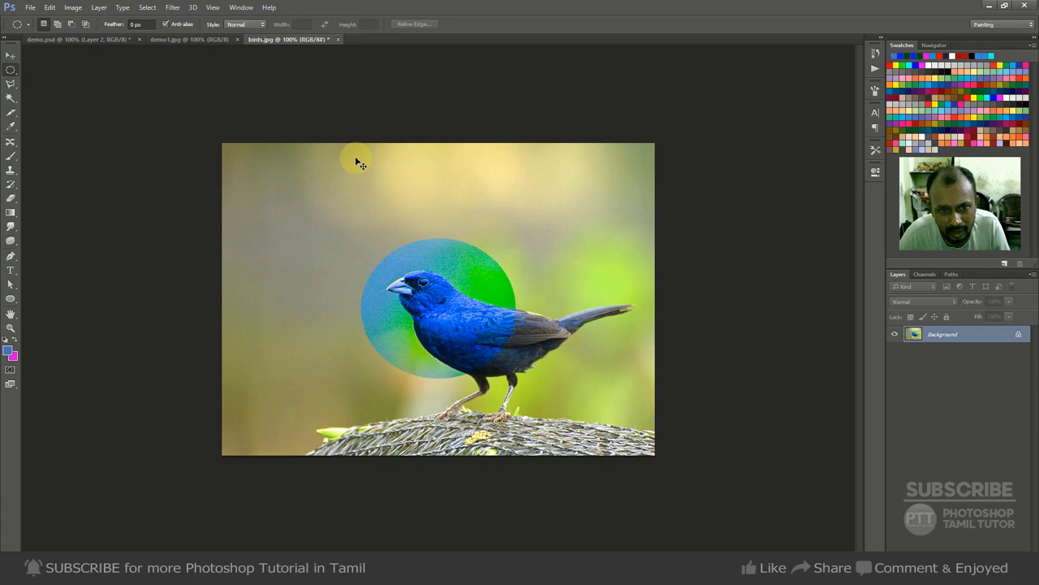
key(ctrl+apostrophe)
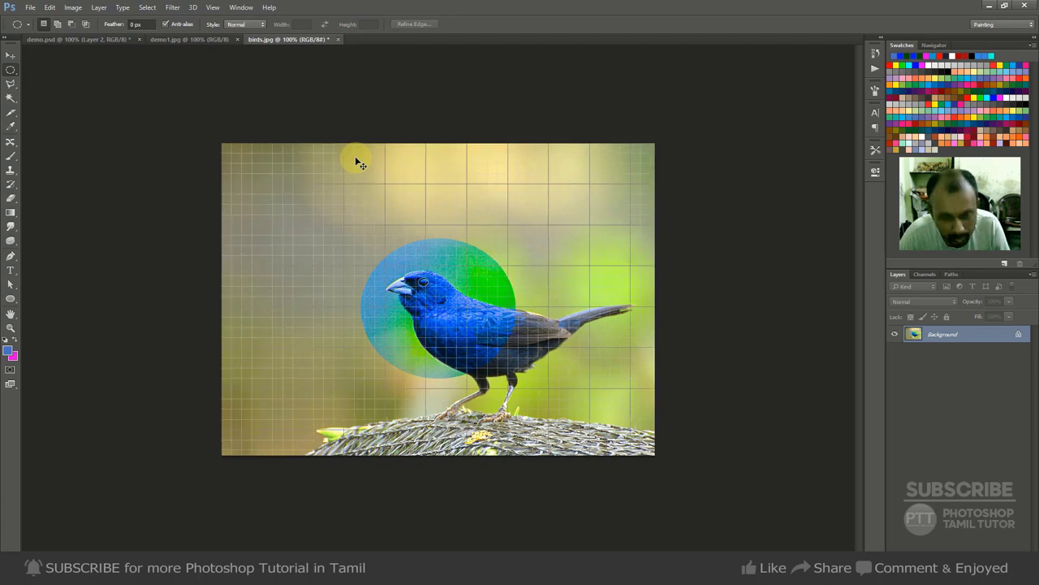
key(ctrl+apostrophe)
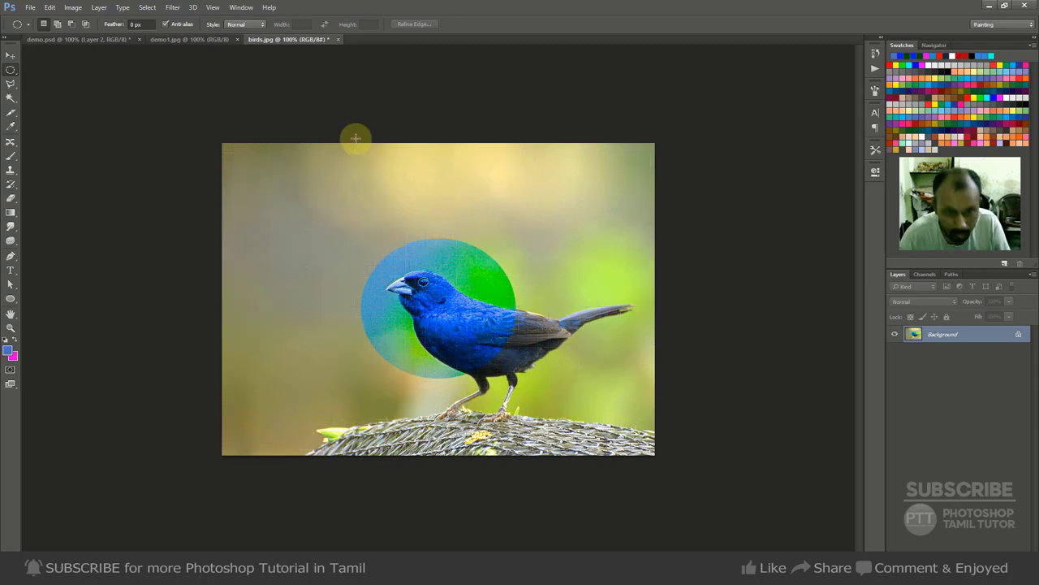
Zoom to 200% and draw a circular marquee above the bird's head, toggling grid and extras
scroll(401, 226, up, 1)
drag(273, 149, 410, 285)
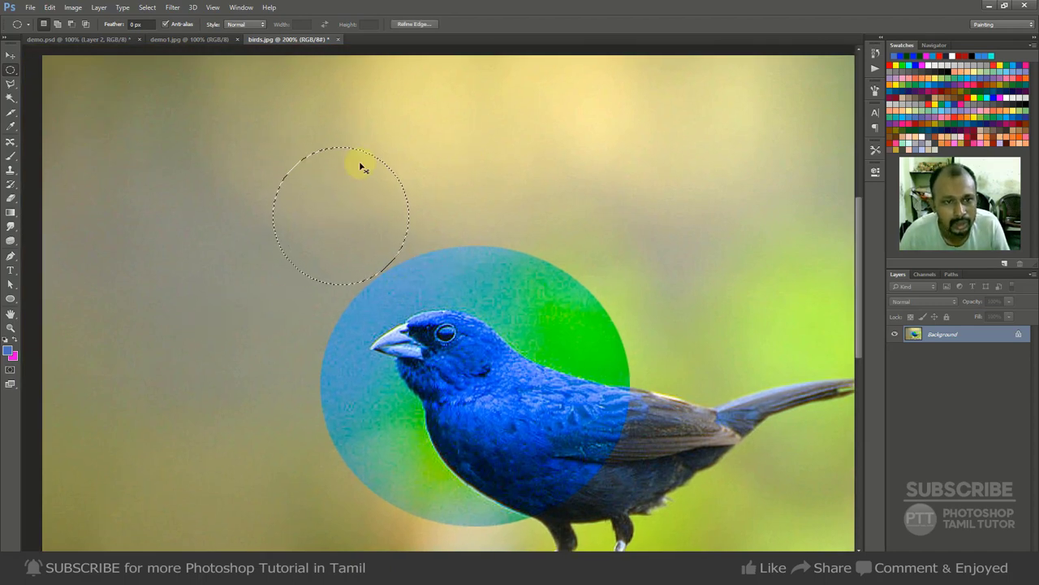
key(ctrl+apostrophe)
key(ctrl+apostrophe)
key(ctrl+d)
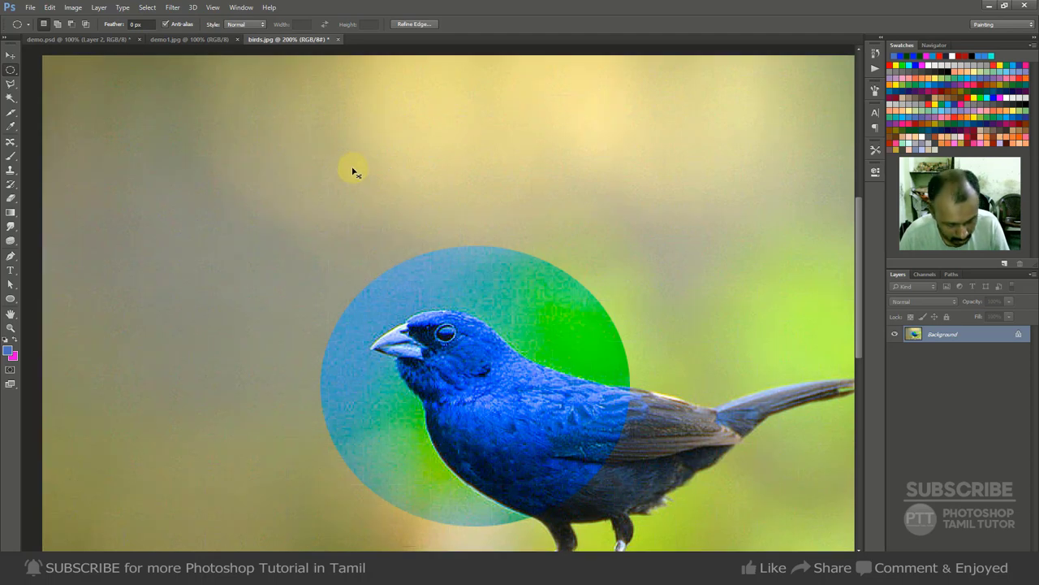
key(ctrl+h)
key(ctrl+h)
key(ctrl+h)
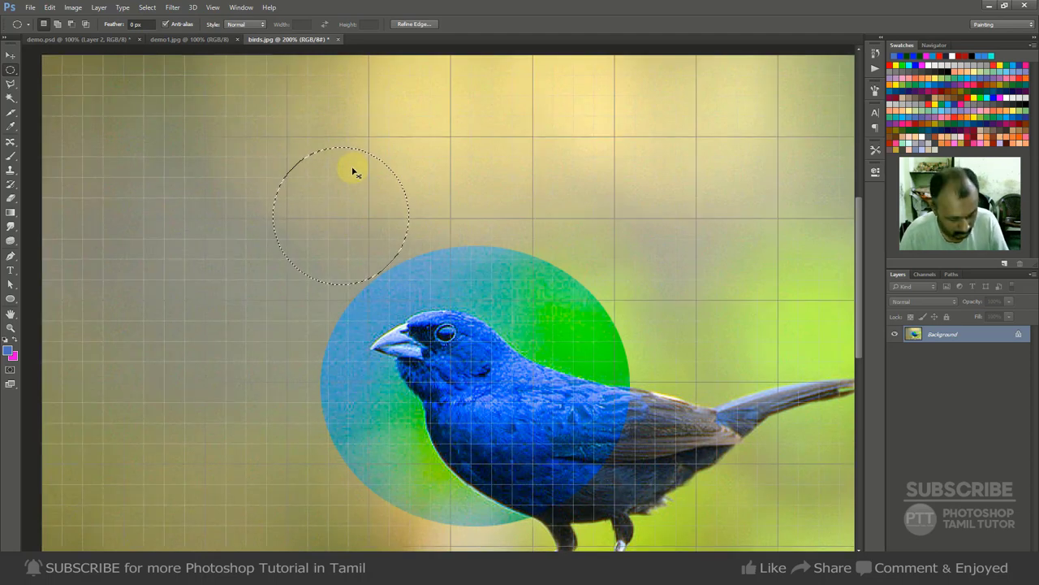
key(ctrl+d)
key(ctrl+apostrophe)
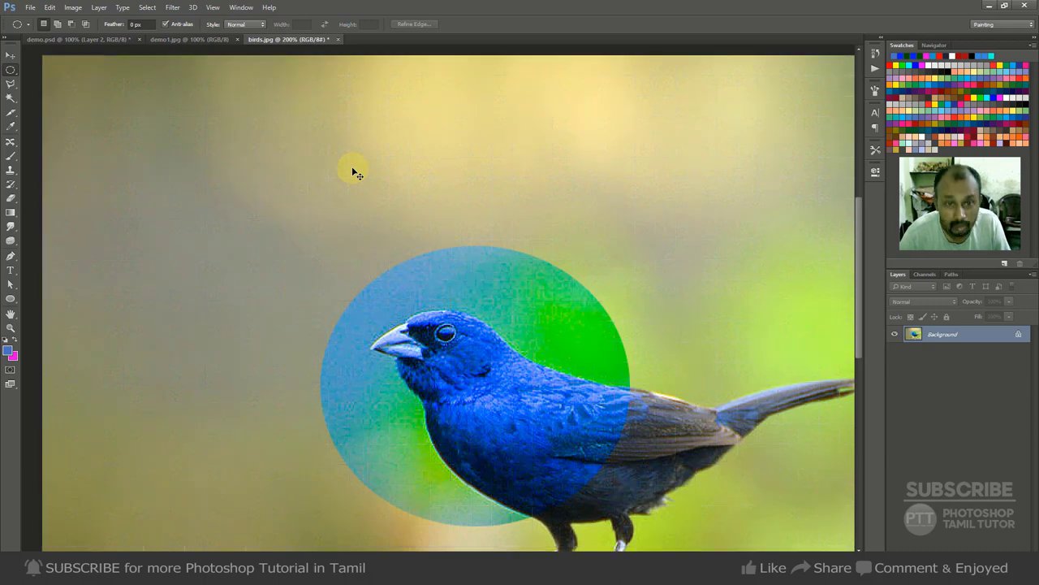
Draw a larger circular marquee, deselect and reselect it, dismiss its context menu, then draw another circle
drag(243, 104, 439, 306)
key(ctrl+d)
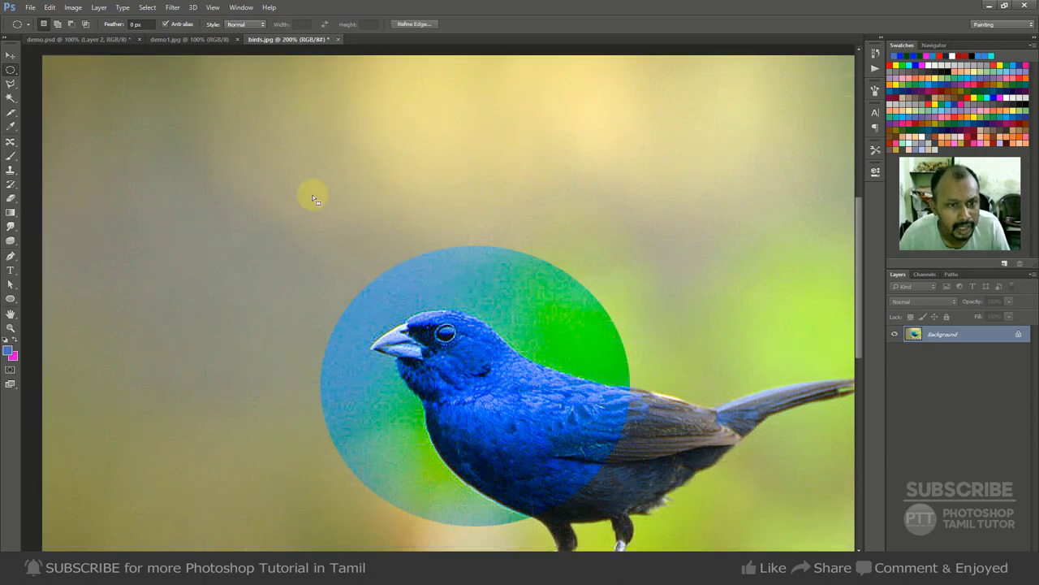
key(ctrl+shift+d)
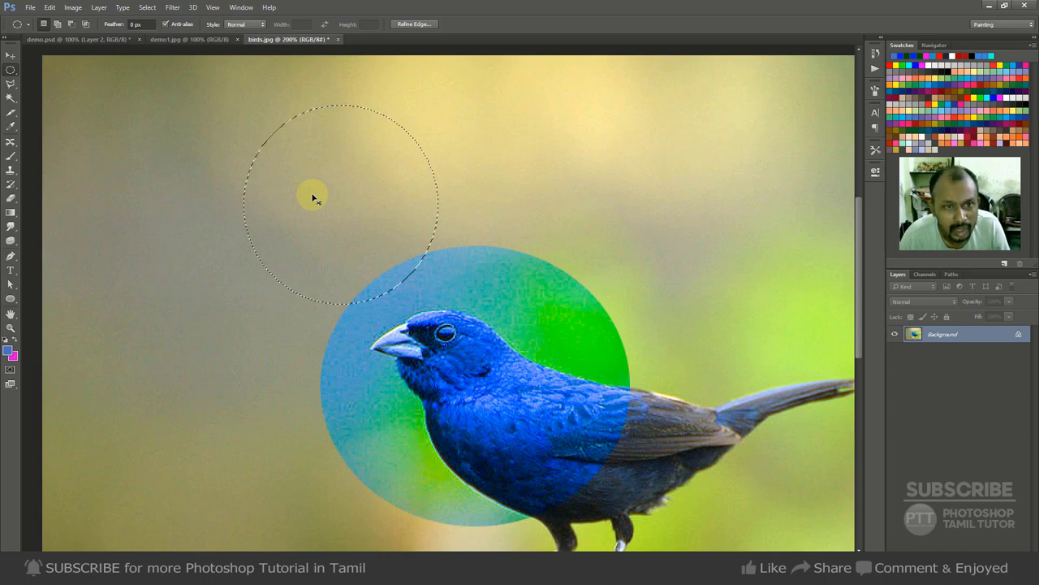
key(ctrl+d)
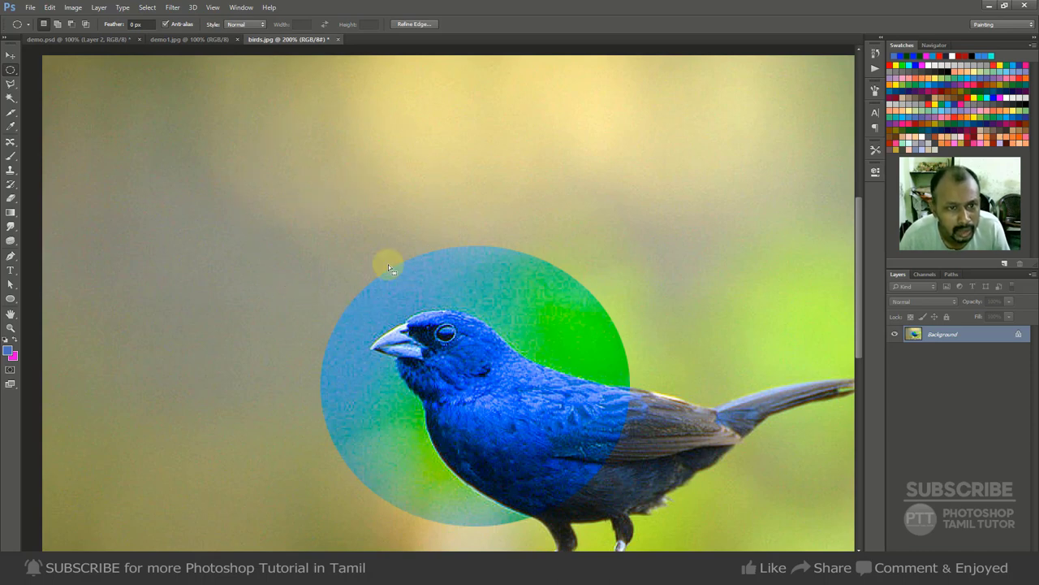
key(ctrl+shift+d)
right_click(378, 209)
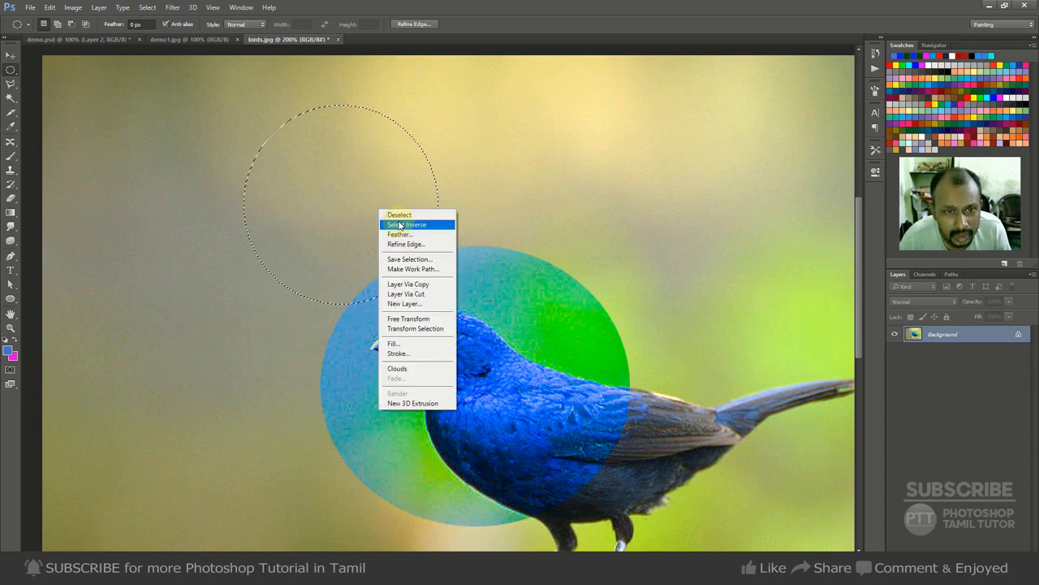
click(464, 166)
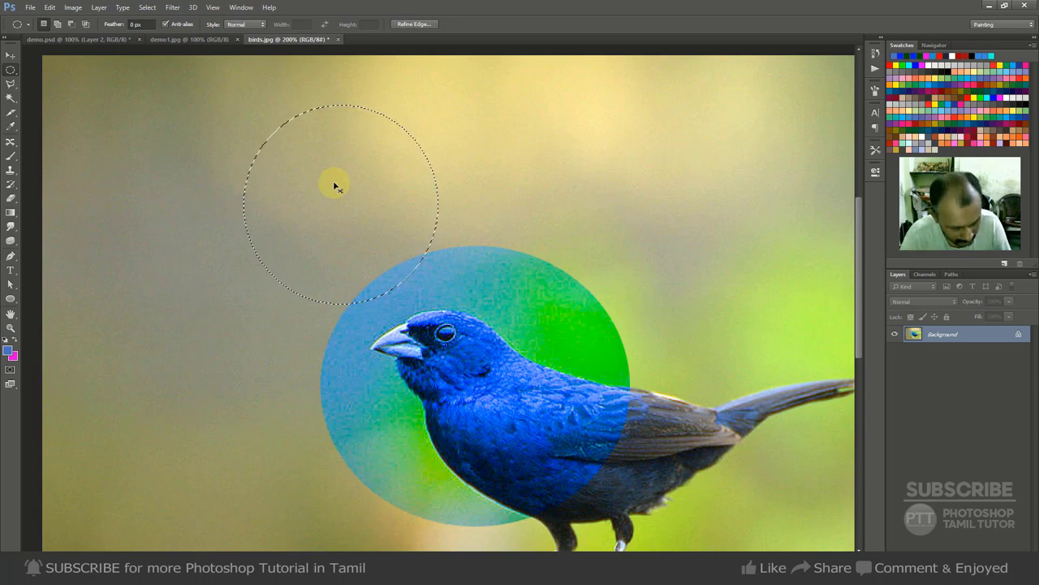
key(ctrl+d)
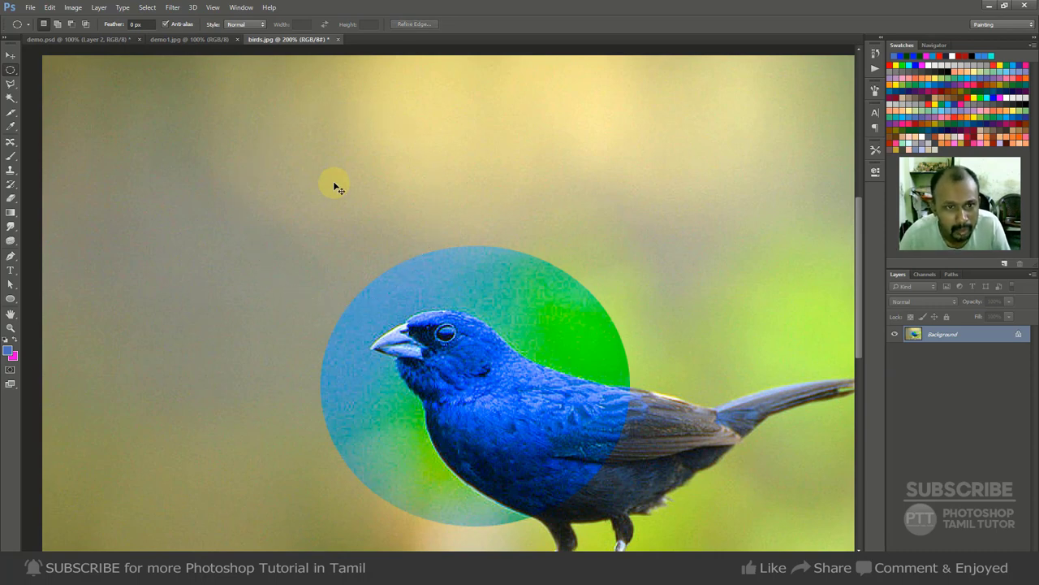
drag(299, 120, 500, 311)
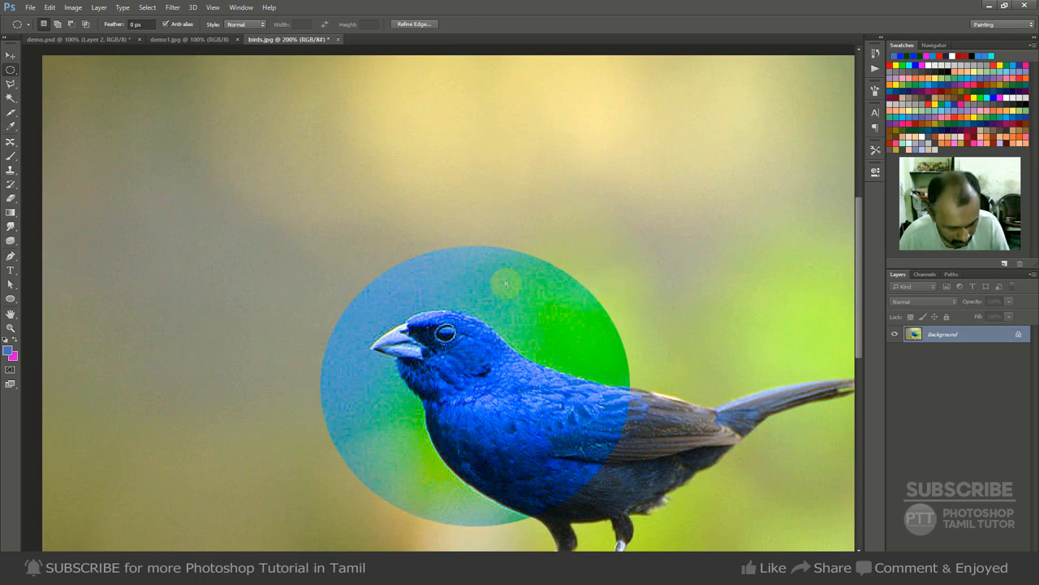
key(v)
drag(511, 274, 586, 286)
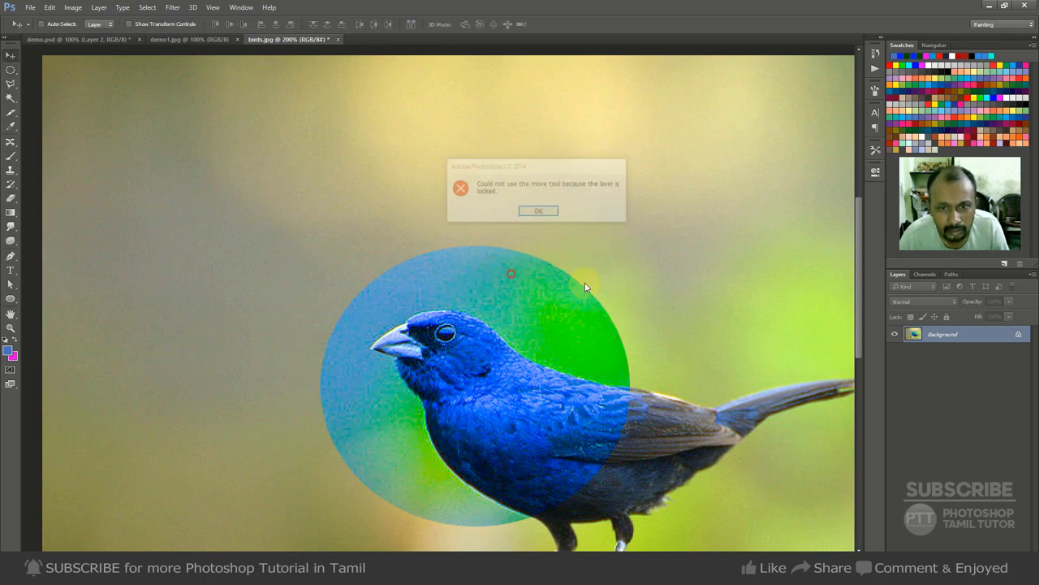
key(Return)
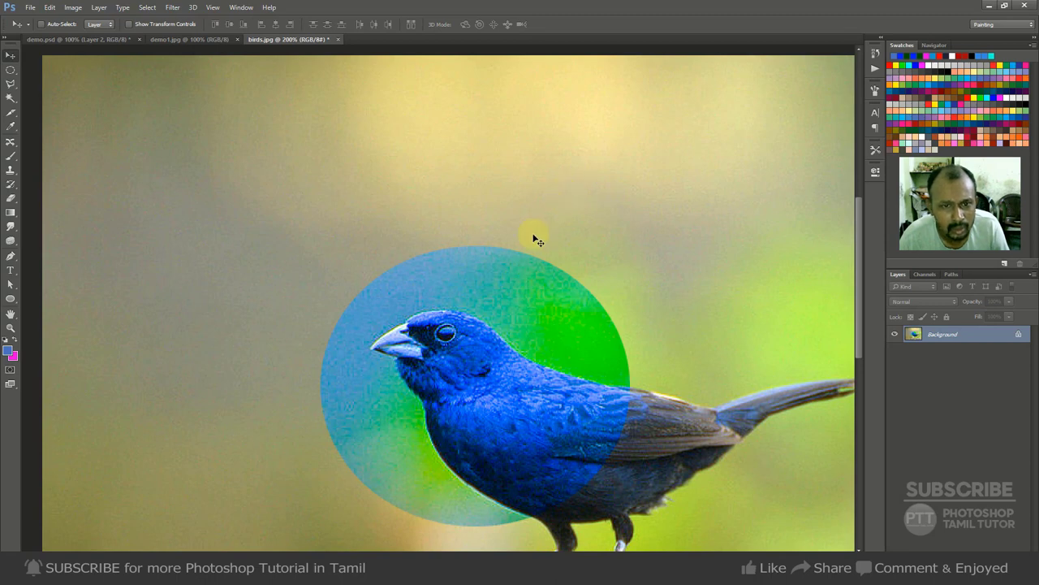
key(ctrl+shift+d)
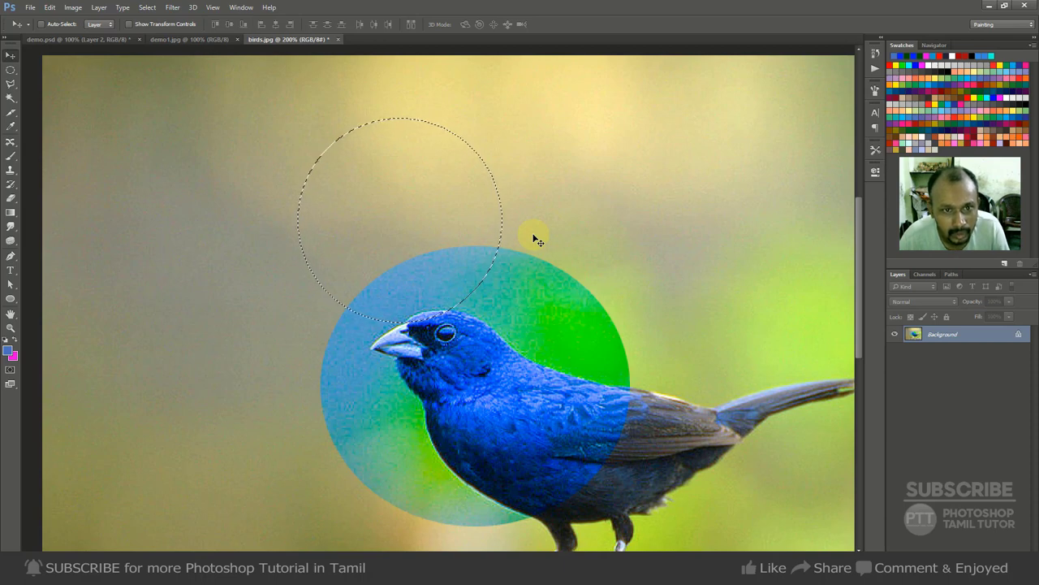
key(ctrl+d)
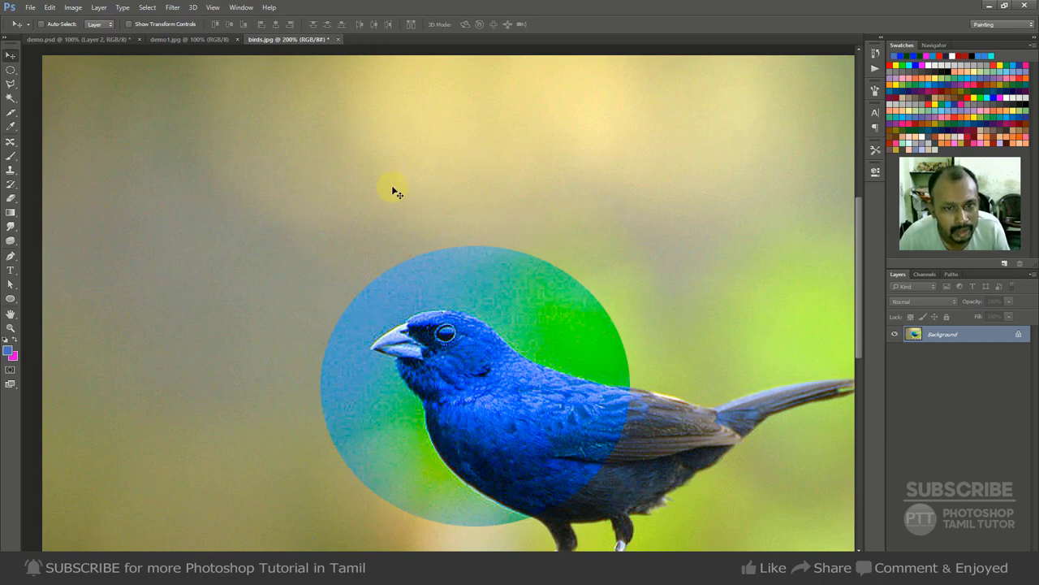
drag(402, 195, 557, 216)
click(532, 213)
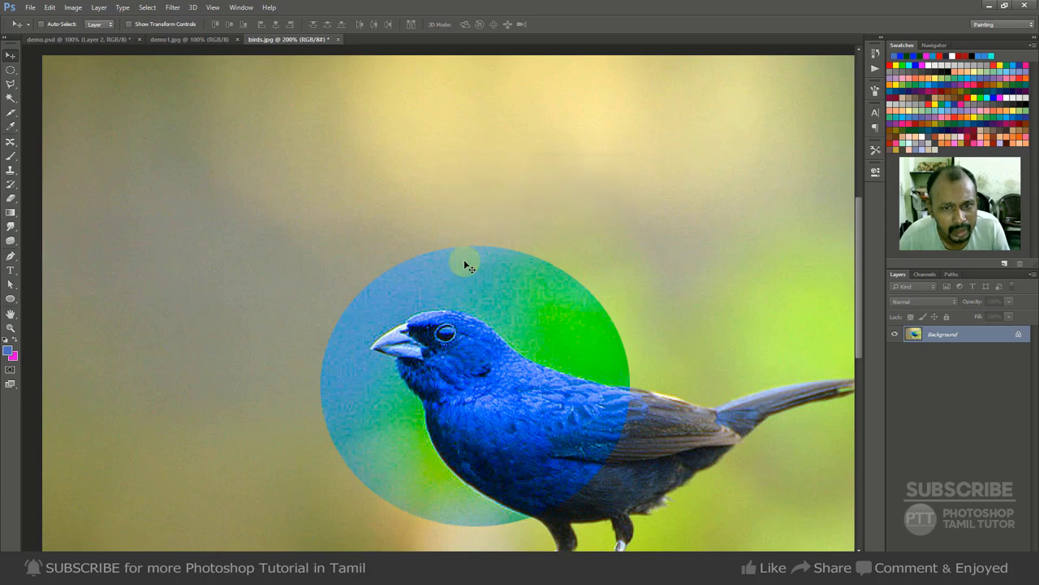
click(481, 317)
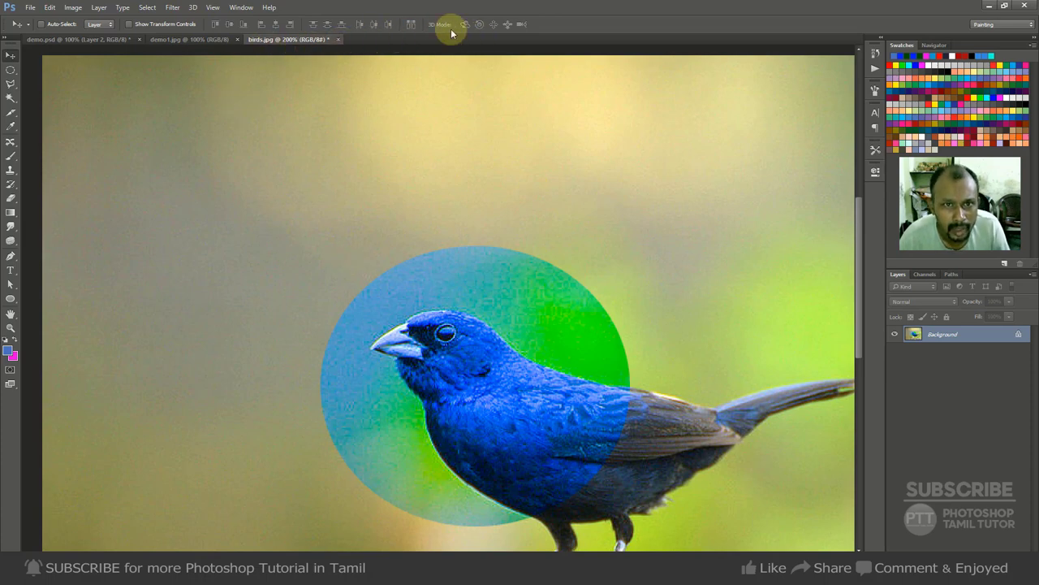
key(ctrl+r)
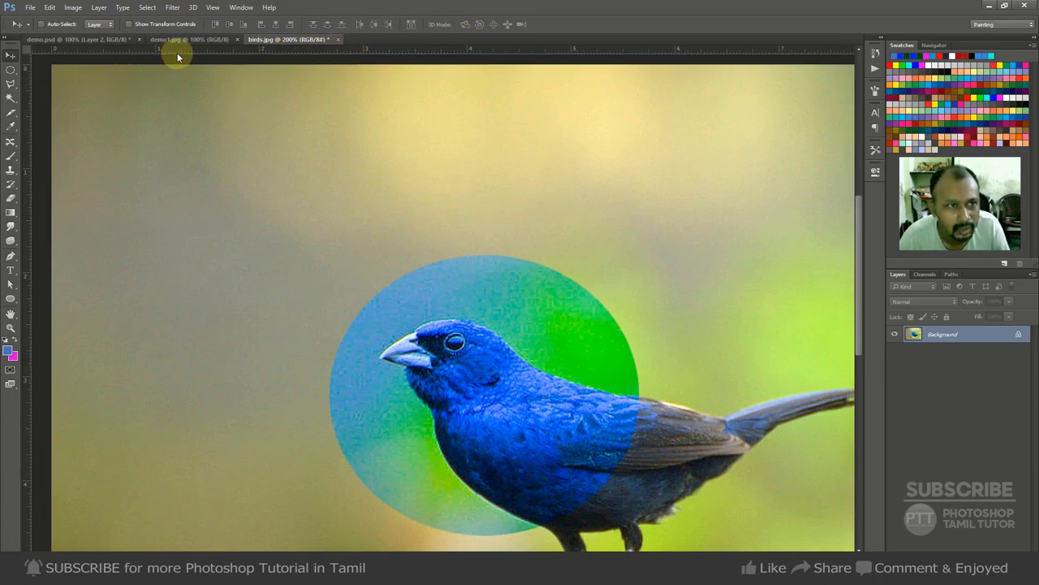
Drag a horizontal guide near the top and a vertical guide near the left edge of birds.jpg
drag(177, 51, 178, 92)
drag(23, 153, 83, 162)
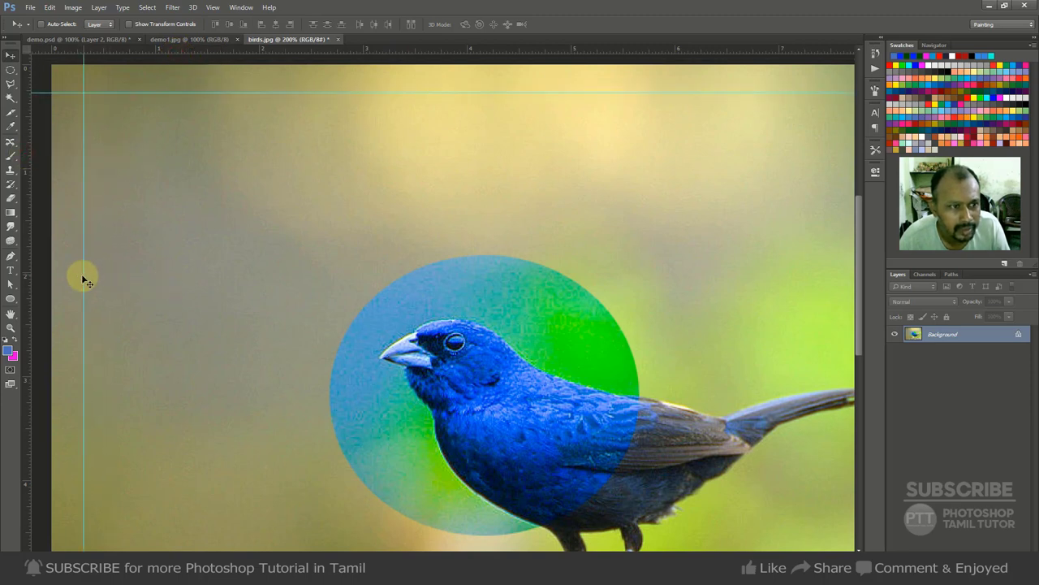
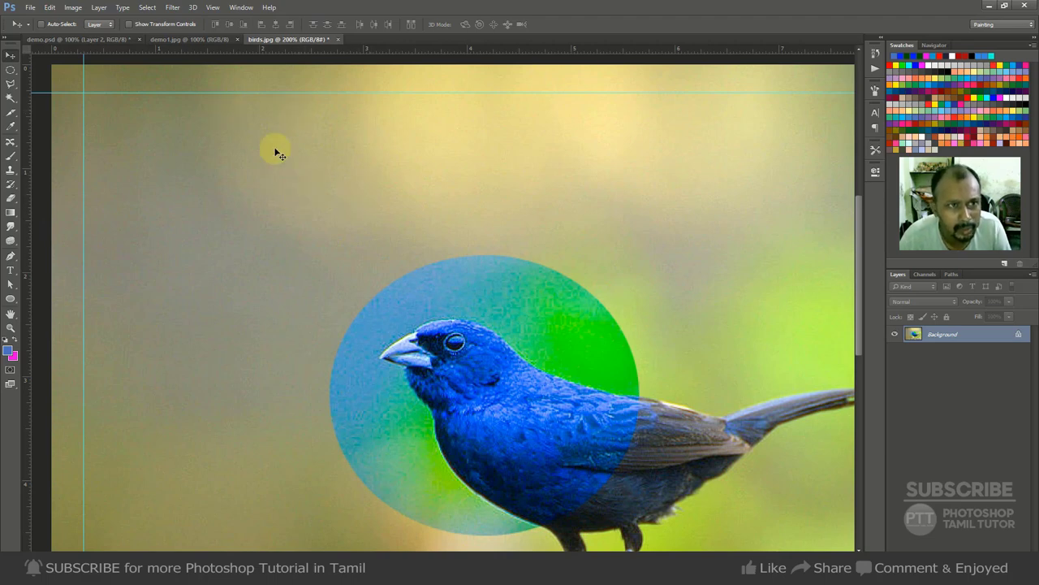
Browse the View menu options and dismiss the menus without choosing anything
click(216, 8)
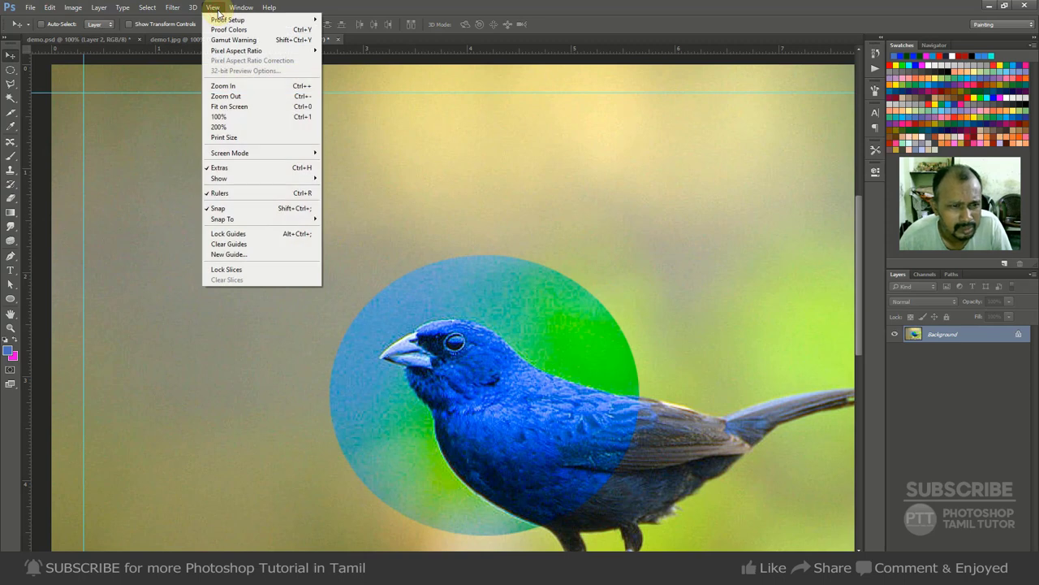
mouse_move(240, 10)
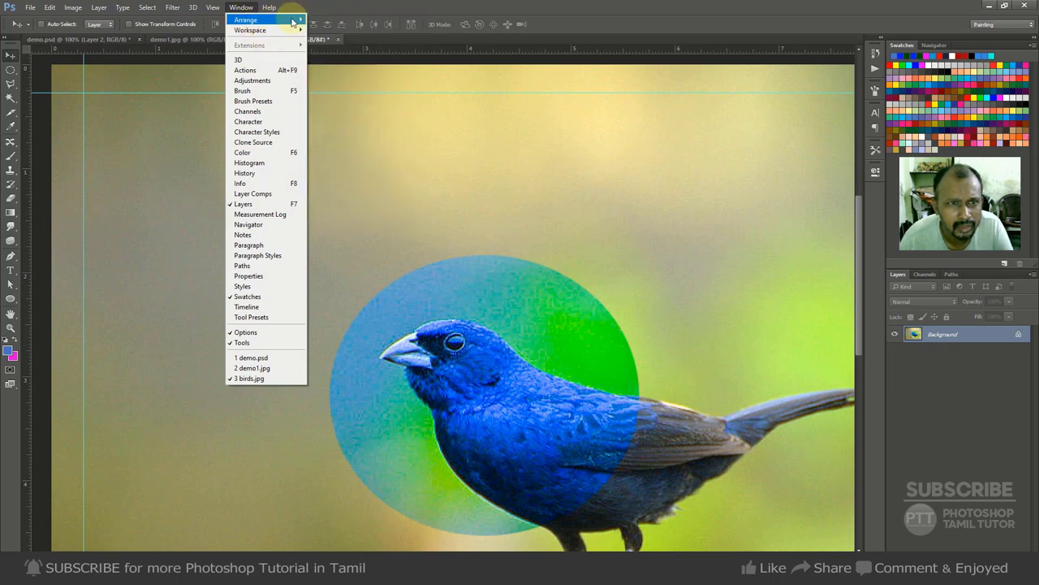
click(504, 131)
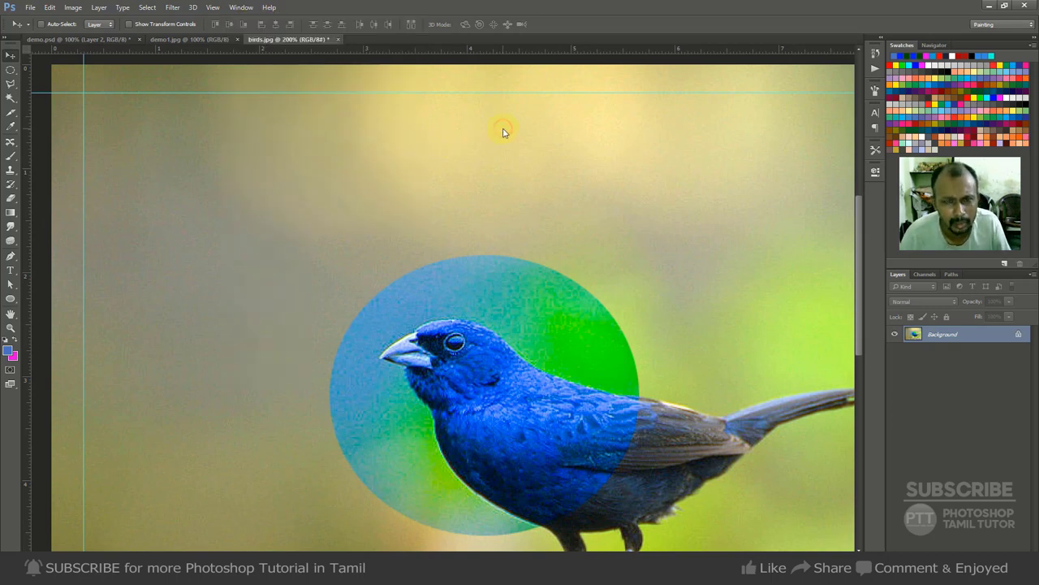
Close birds.jpg, demo.psd and demo1.jpg without saving changes
key(ctrl+w)
click(544, 210)
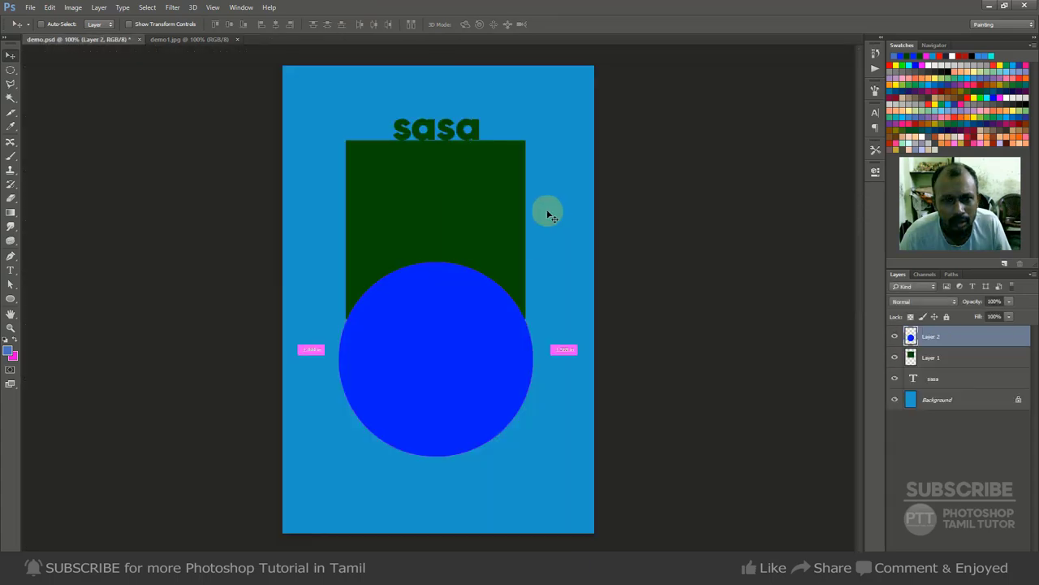
key(ctrl+w)
click(543, 212)
key(ctrl+w)
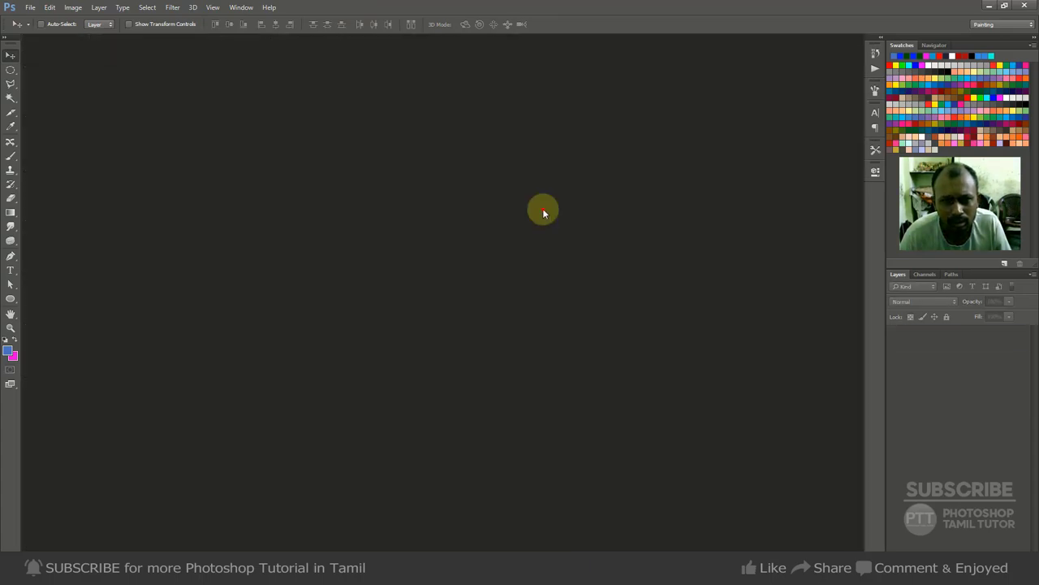
Select 10, 9, 8, 3, 4 and caFillFinal in classimages and open them together
double_click(445, 216)
click(251, 155)
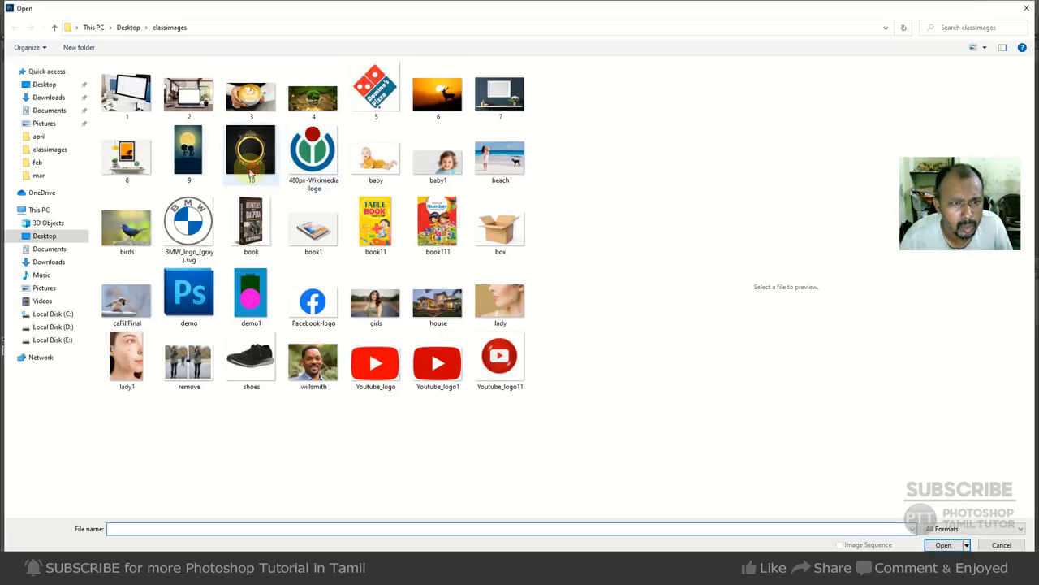
ctrl+click(188, 154)
ctrl+click(127, 156)
ctrl+click(255, 104)
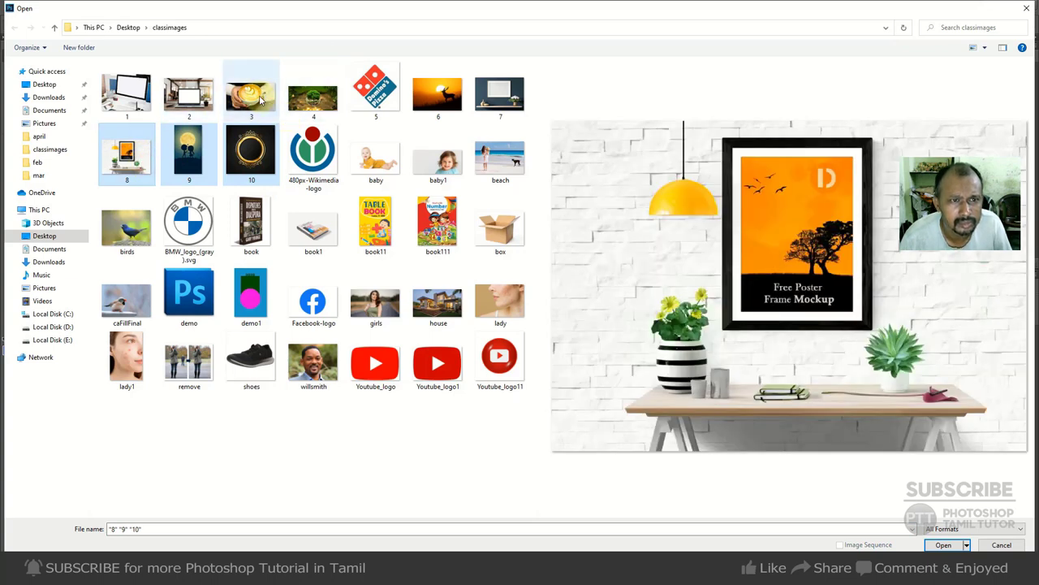
ctrl+click(324, 104)
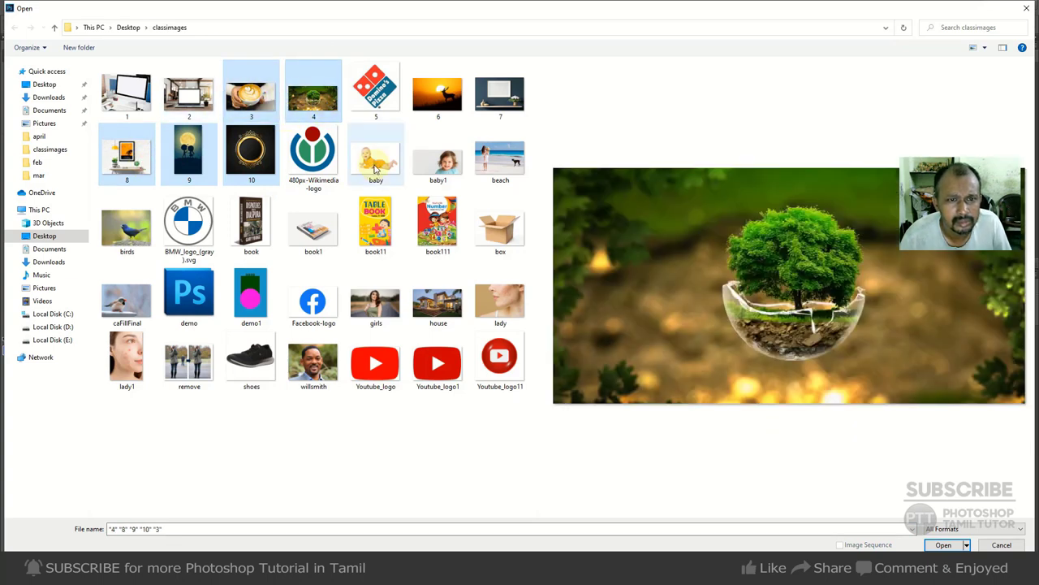
ctrl+click(120, 310)
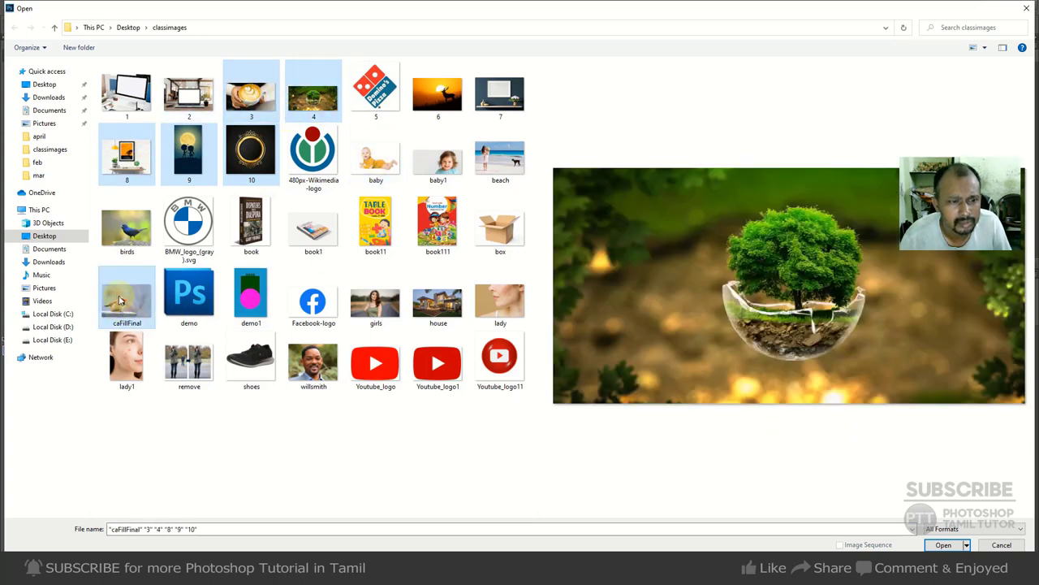
click(942, 543)
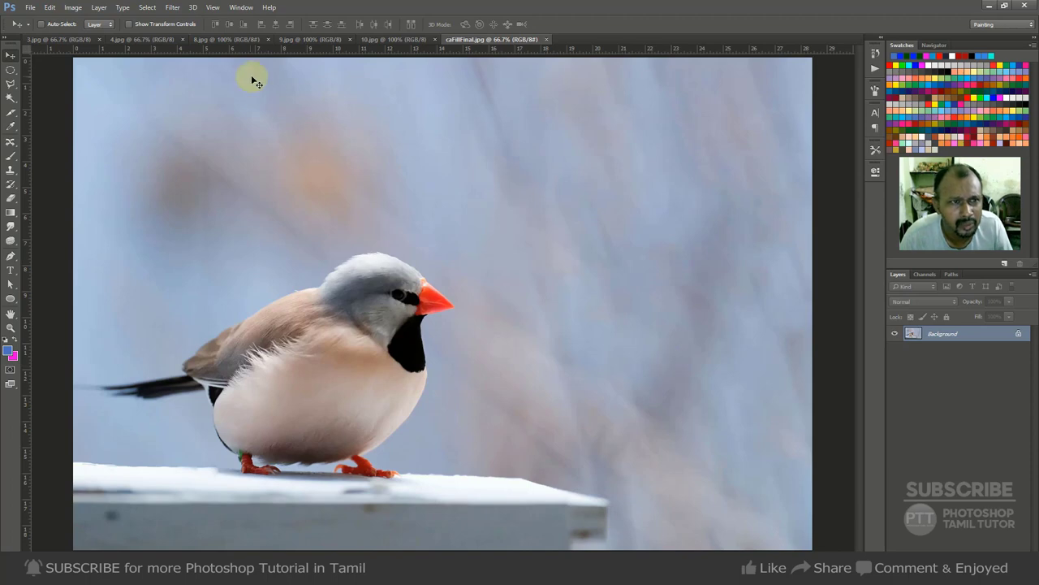
Apply Window > Arrange > Tile All Vertically to the six open images
click(237, 8)
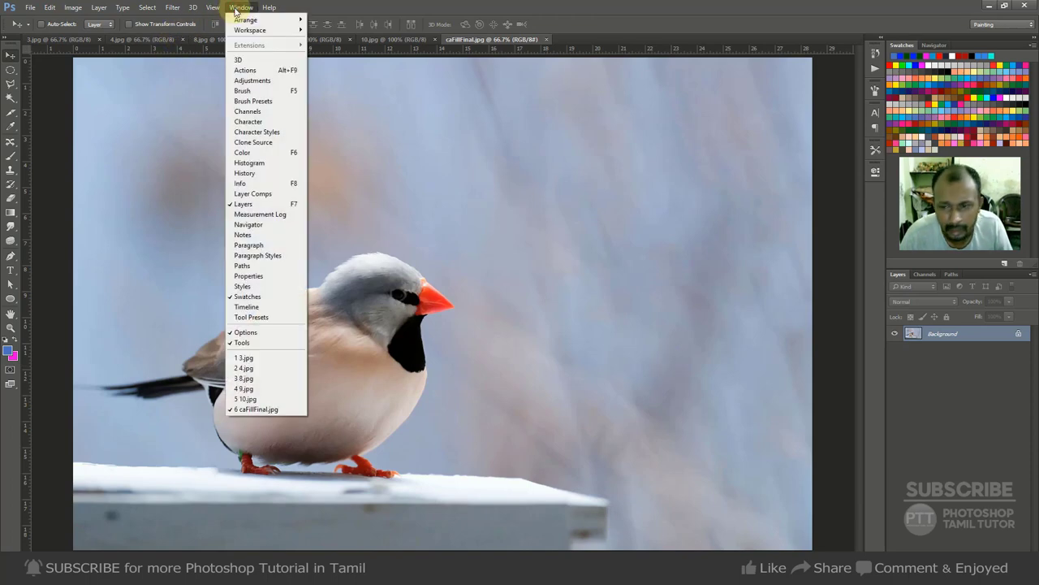
mouse_move(248, 20)
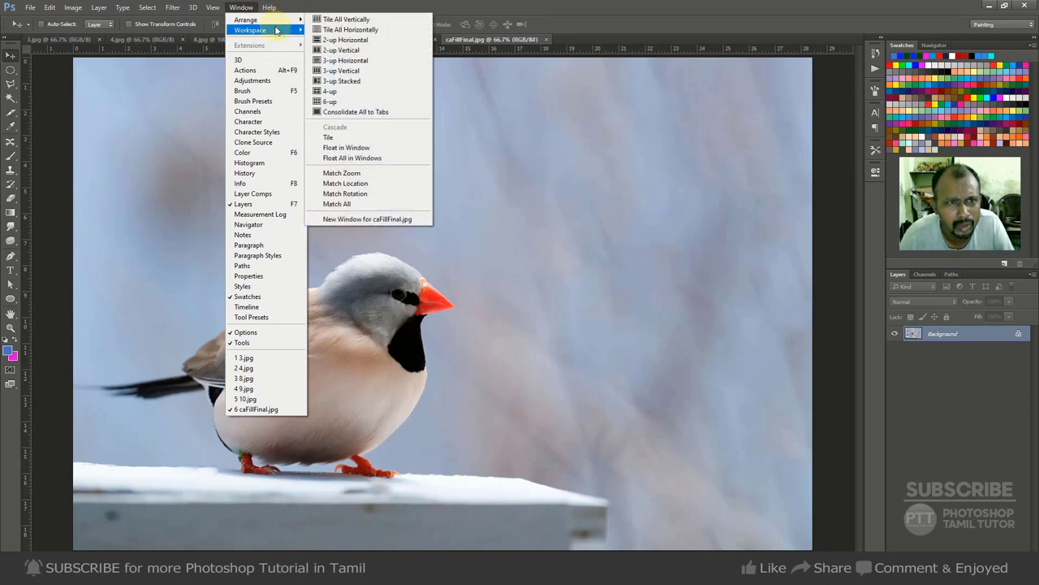
mouse_move(282, 33)
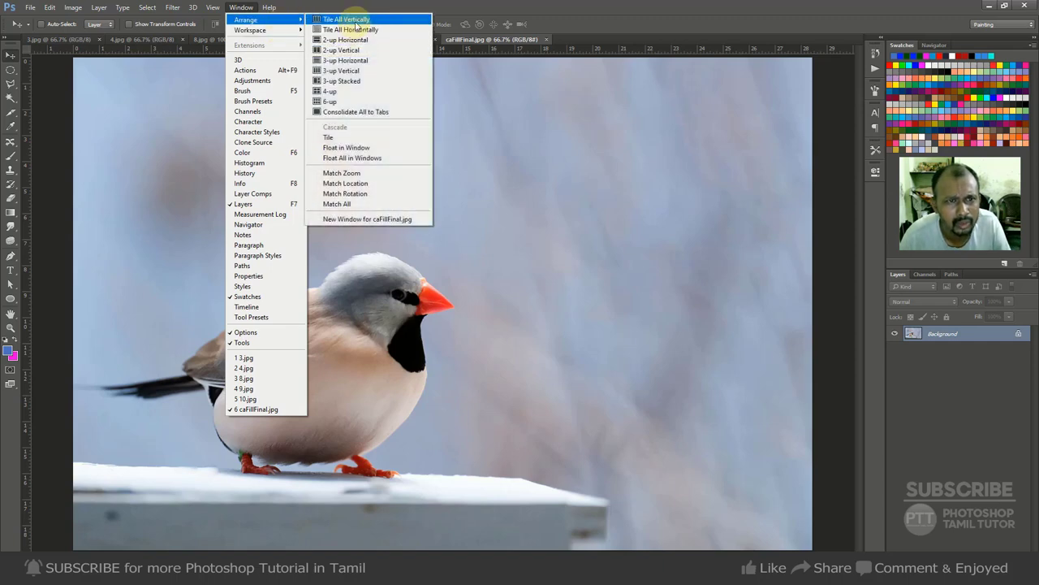
click(355, 19)
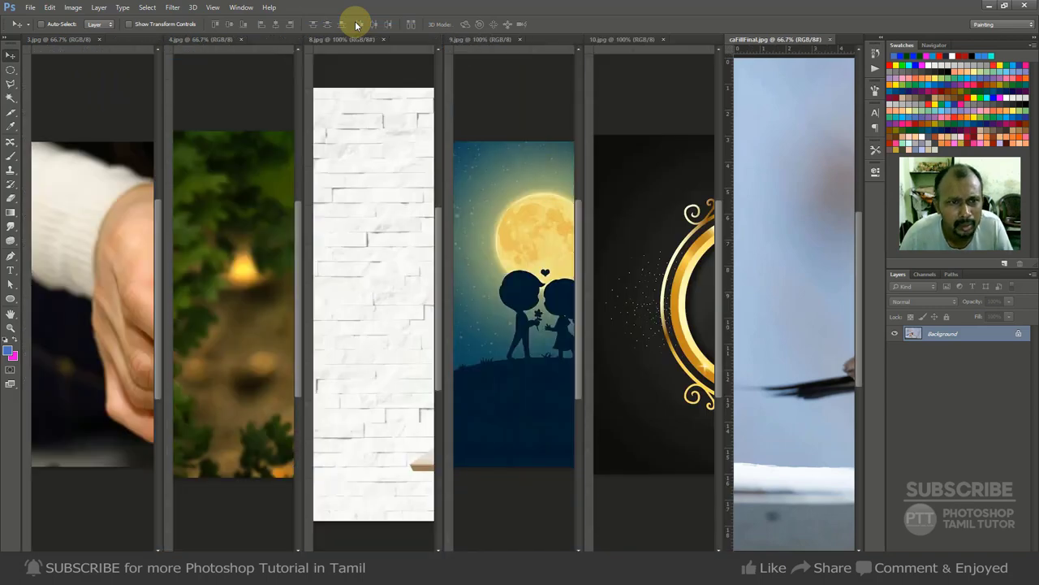
Make 3.jpg active and tile all images as horizontal rows
click(130, 254)
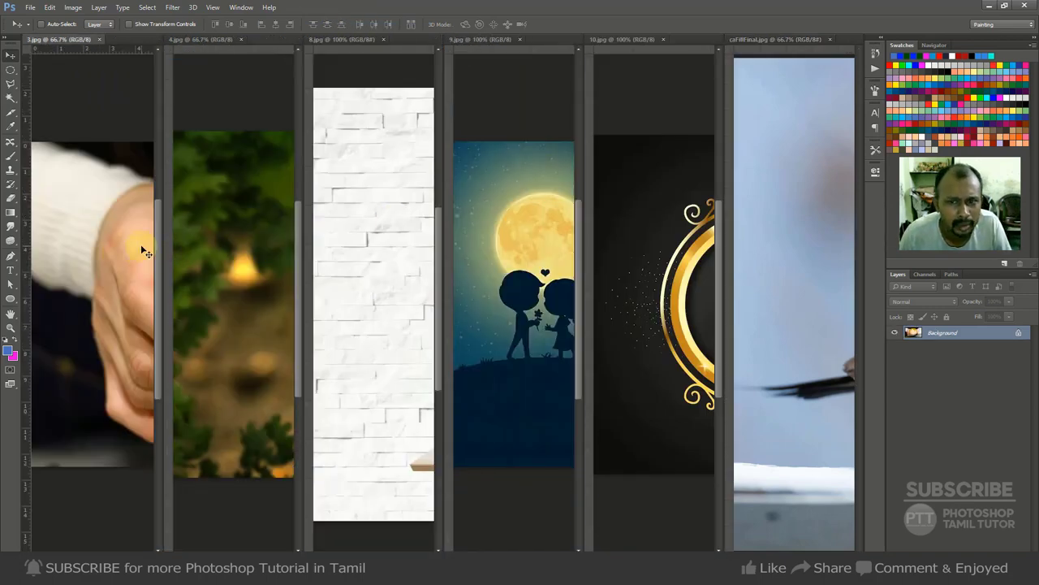
click(172, 8)
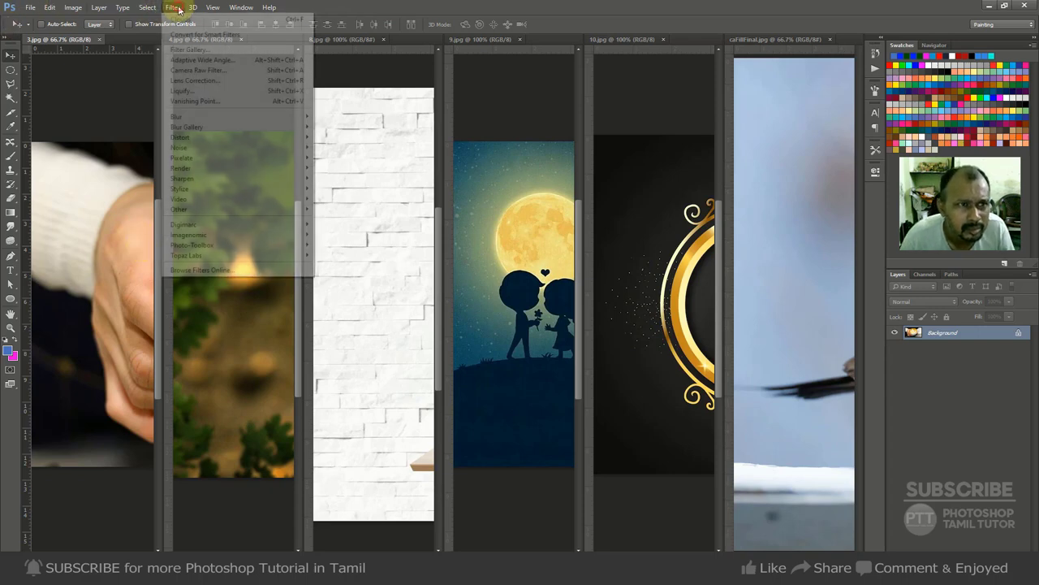
mouse_move(241, 7)
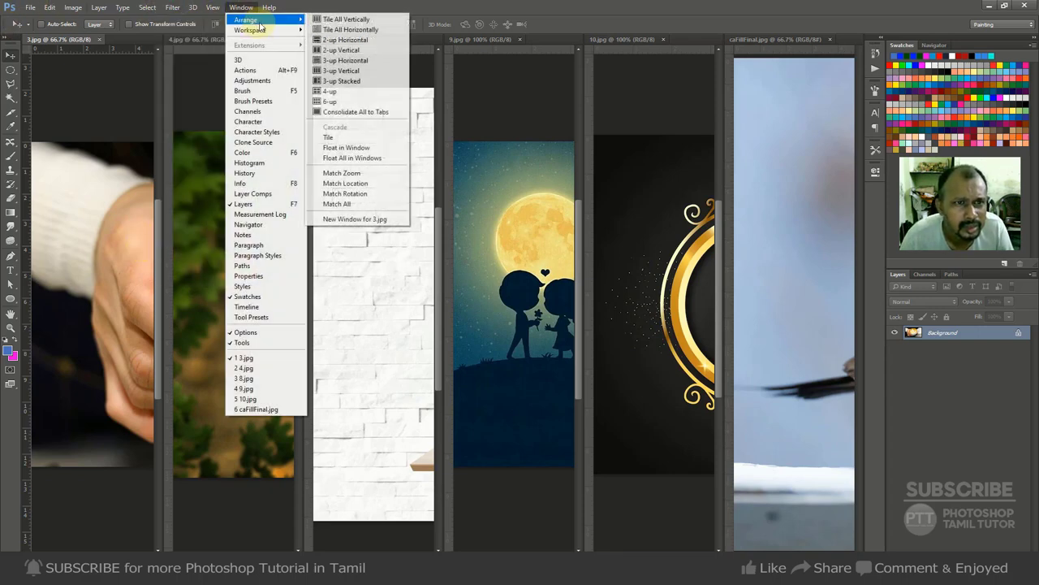
click(357, 33)
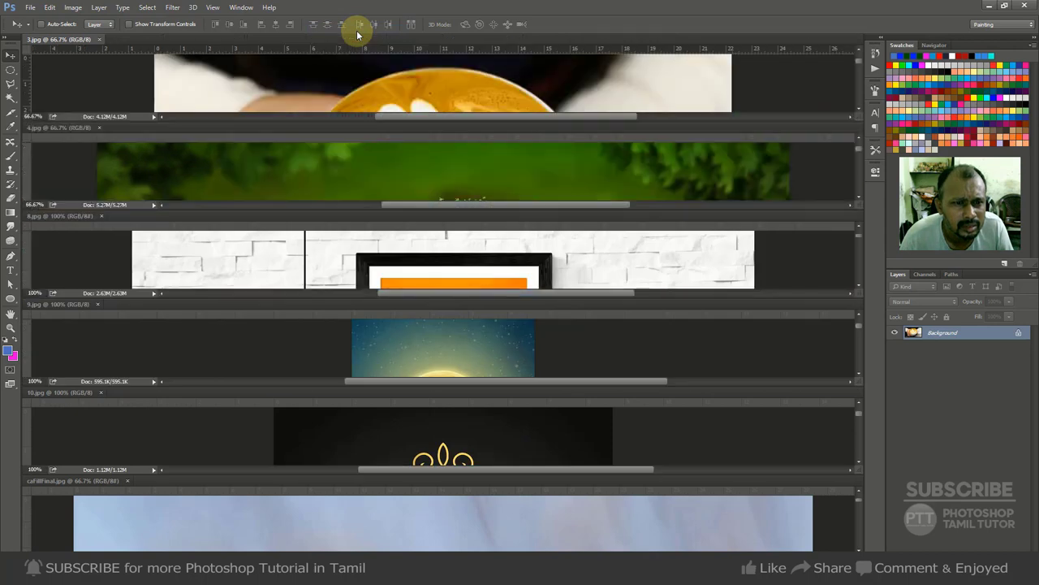
Switch to the 2-up Horizontal layout with 3.jpg above 4.jpg
click(241, 8)
mouse_move(248, 23)
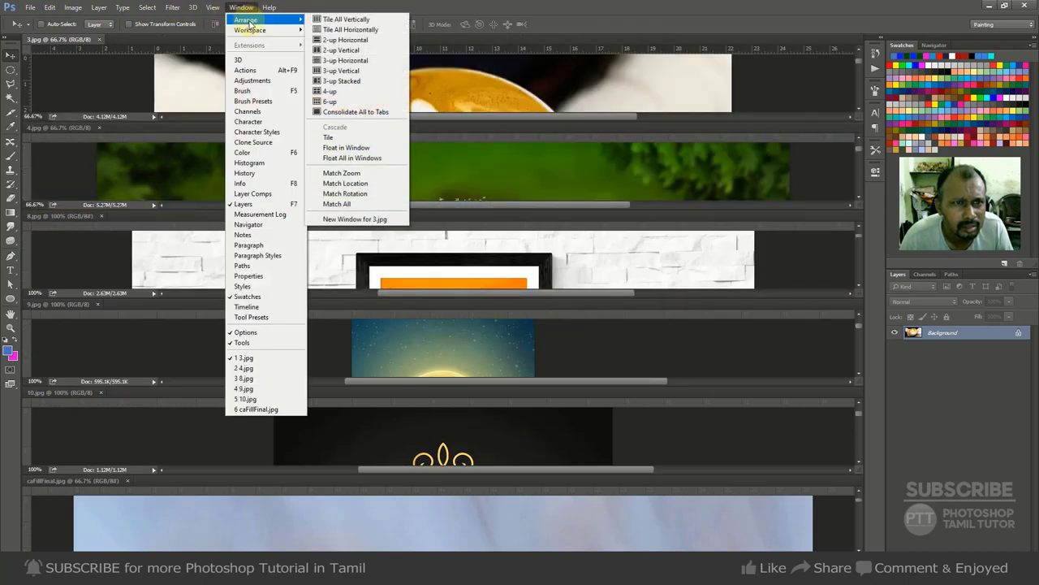
click(351, 40)
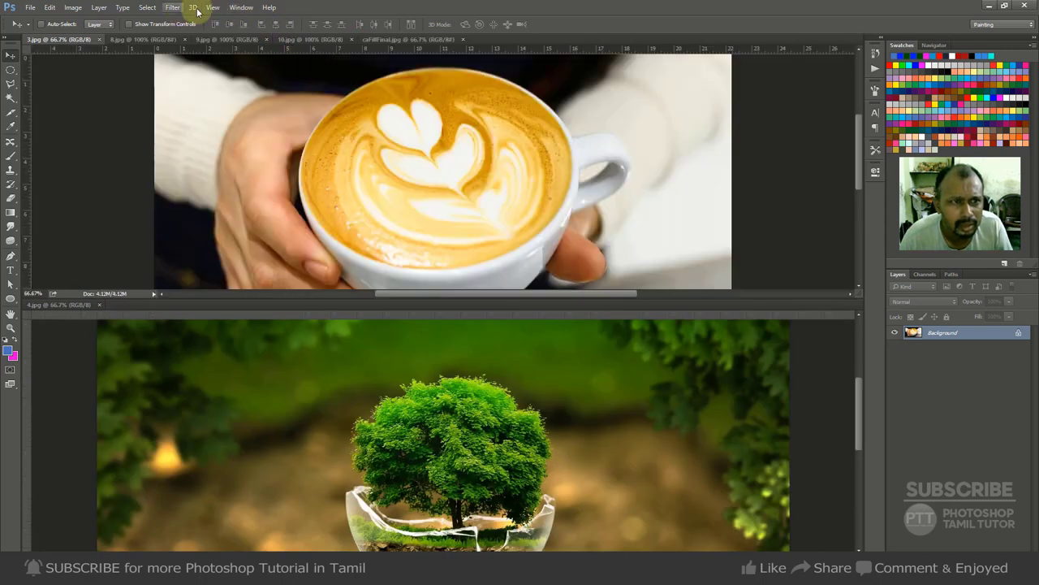
Arrange the documents in a 4-up two-by-two grid
click(242, 8)
mouse_move(262, 20)
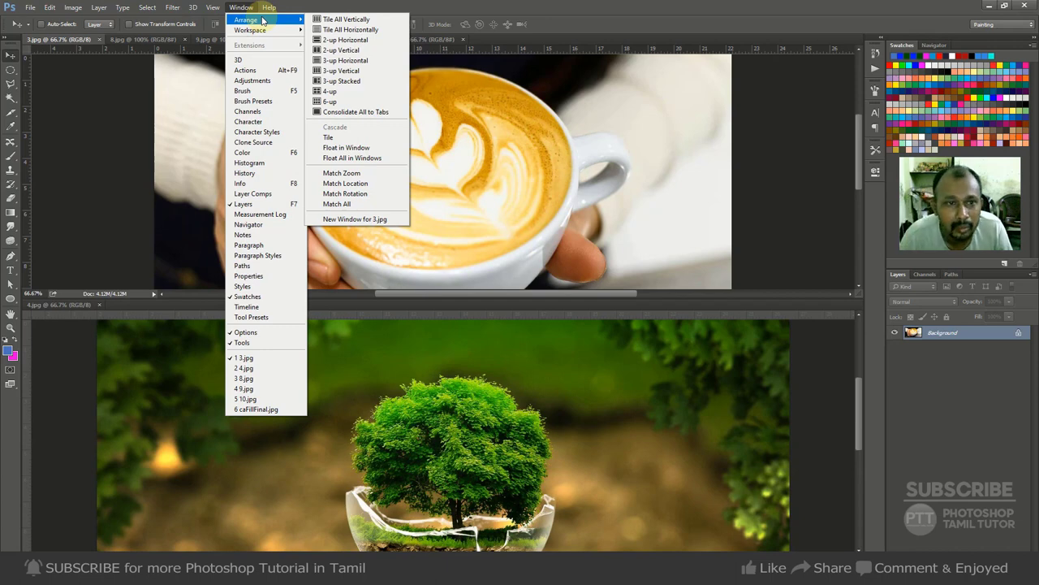
click(348, 91)
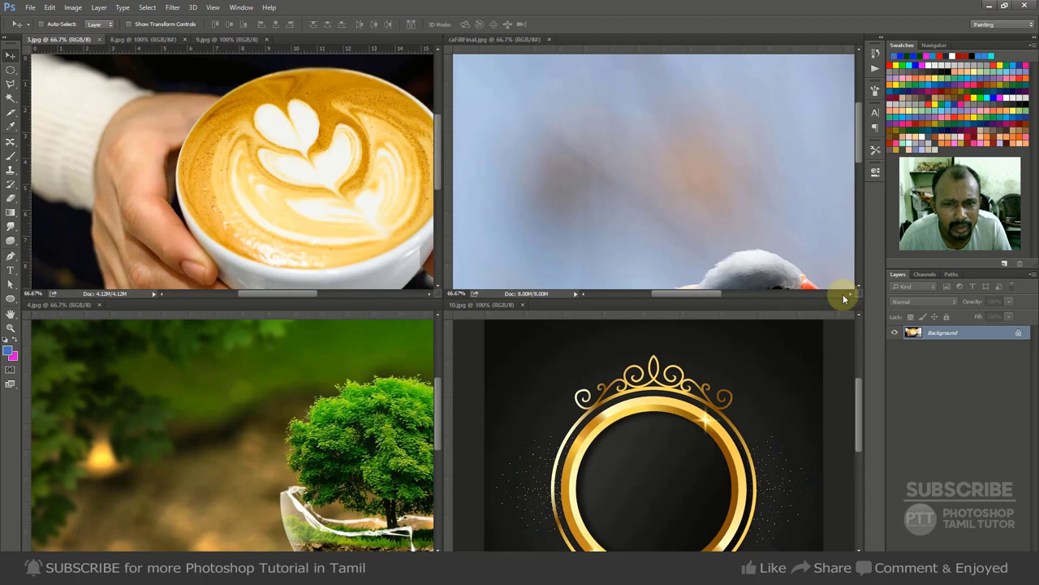
Consolidate all images back into tabs with 3.jpg showing
click(241, 7)
mouse_move(274, 23)
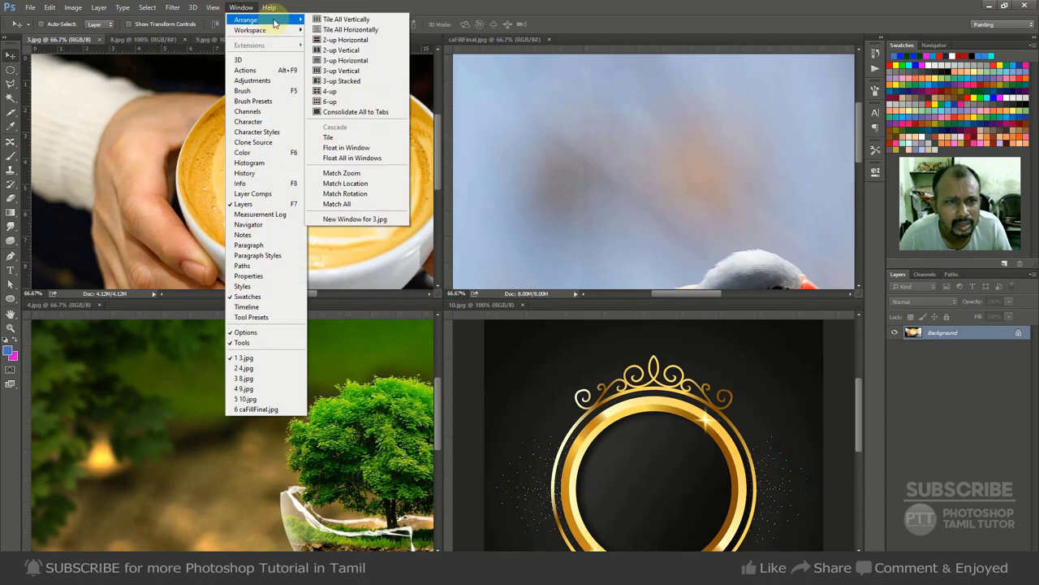
click(361, 113)
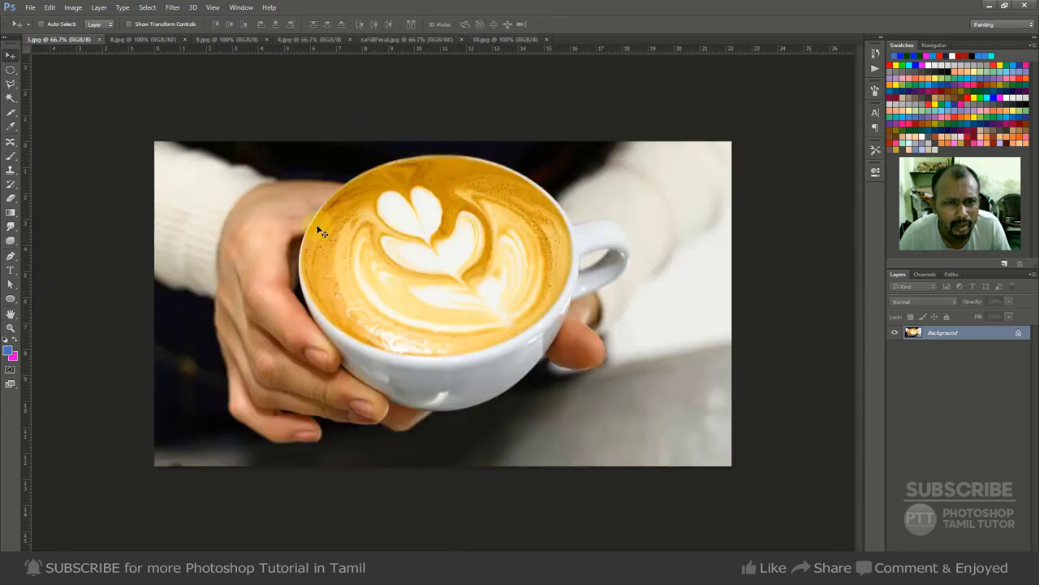
Cycle through 8.jpg, caFillFinal.jpg and 4.jpg, landing on the gold-frame 10.jpg
key(ctrl+shift+Tab)
key(ctrl+shift+Tab)
key(ctrl+shift+Tab)
key(ctrl+shift+Tab)
key(ctrl+shift+Tab)
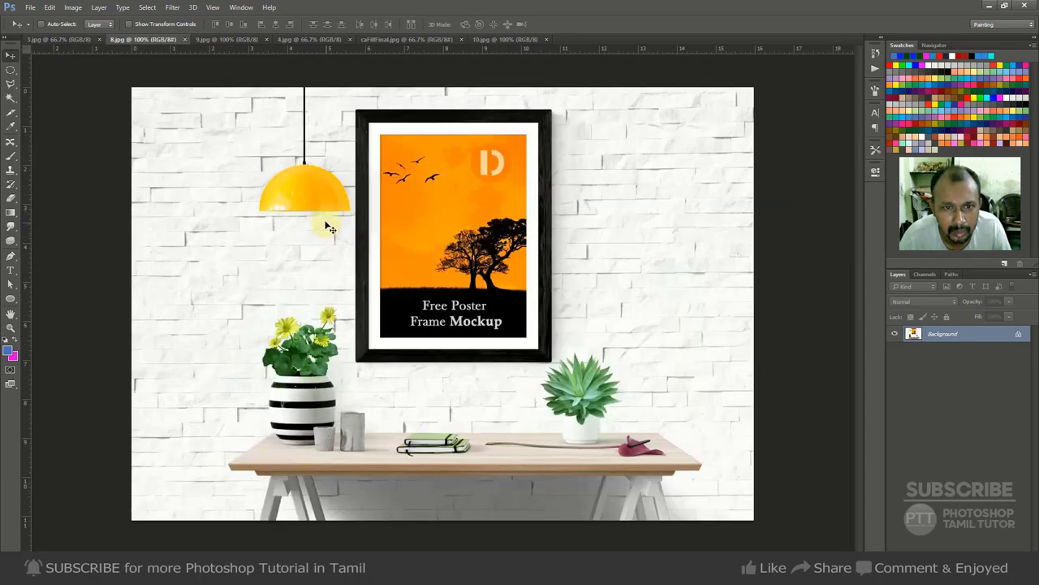
key(ctrl+Tab)
key(ctrl+Tab)
key(ctrl+Tab)
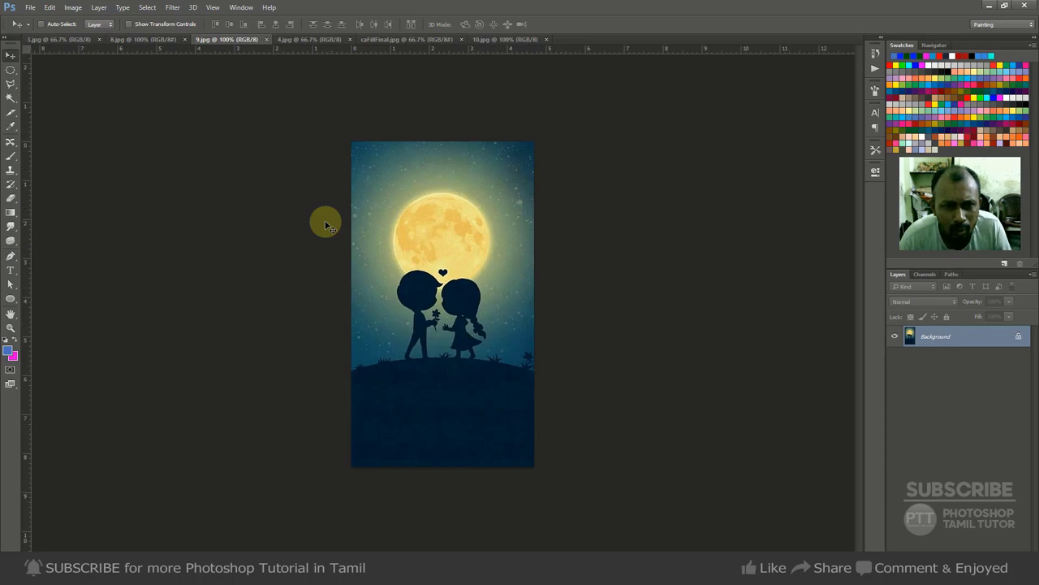
key(ctrl+Tab)
key(ctrl+Tab)
key(ctrl+Tab)
key(ctrl+Tab)
key(ctrl+Tab)
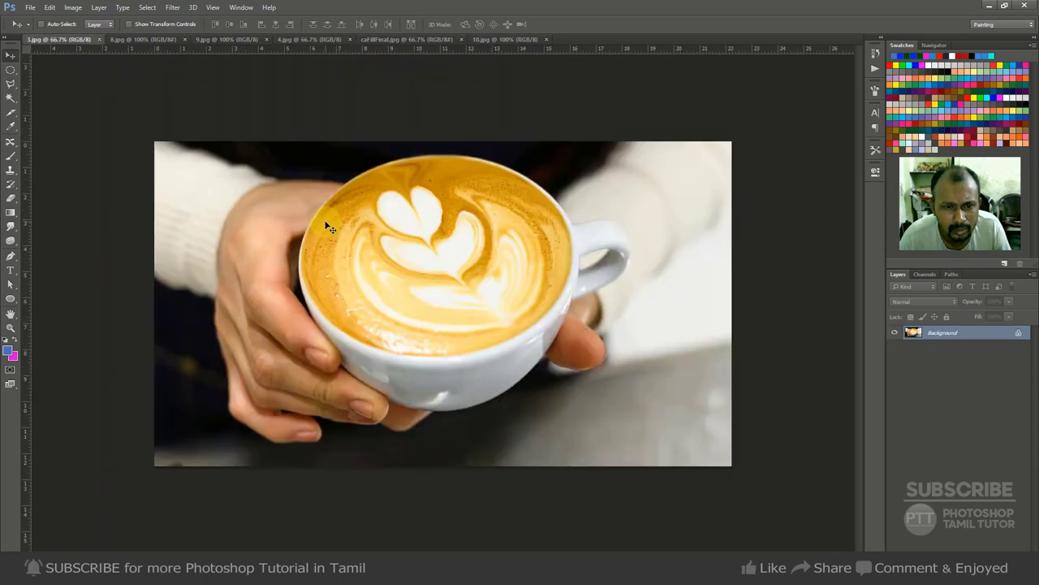
key(ctrl+shift+Tab)
key(ctrl+shift+Tab)
key(ctrl+Tab)
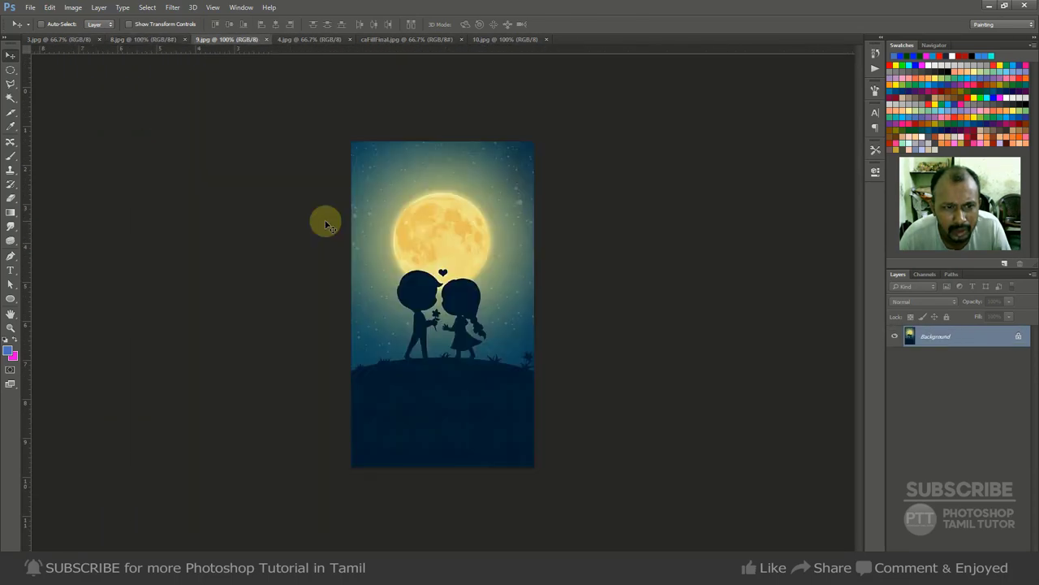
click(510, 39)
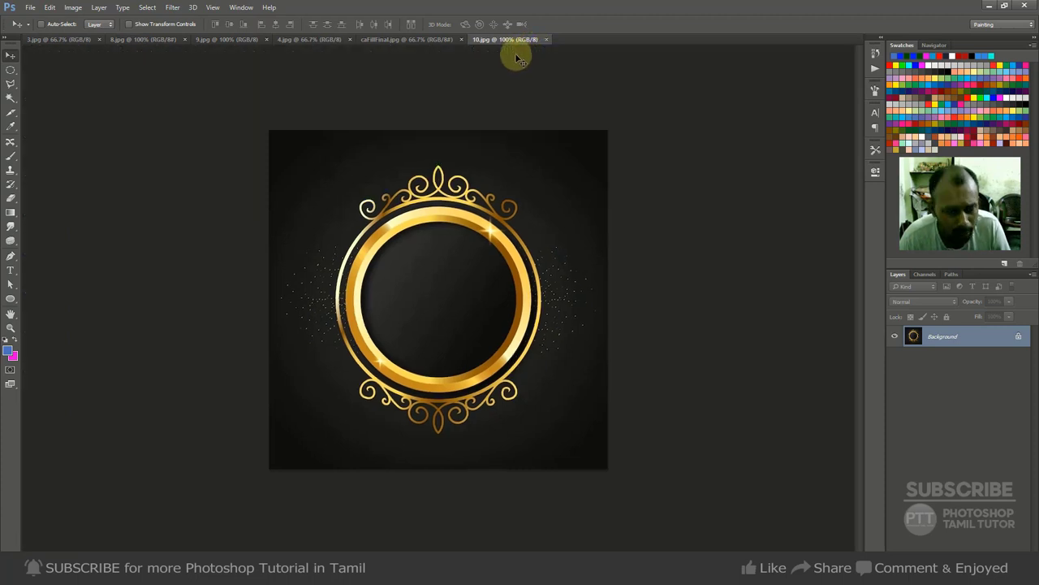
Keep cycling past the bird, latte and moon images to settle on 4.jpg
key(ctrl+shift+Tab)
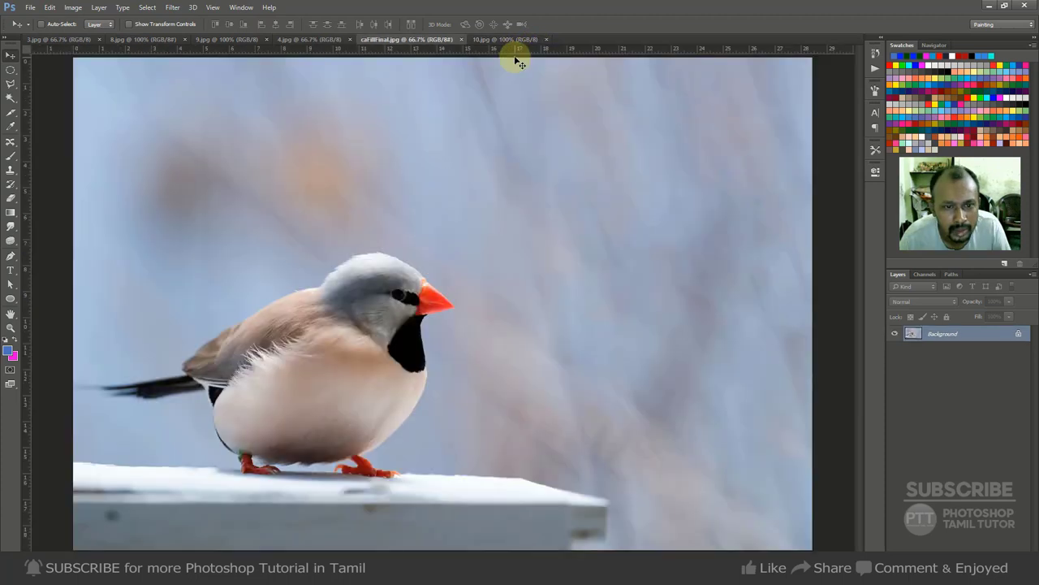
key(ctrl+Tab)
key(ctrl+Tab)
key(ctrl+shift+Tab)
key(ctrl+shift+Tab)
key(ctrl+shift+Tab)
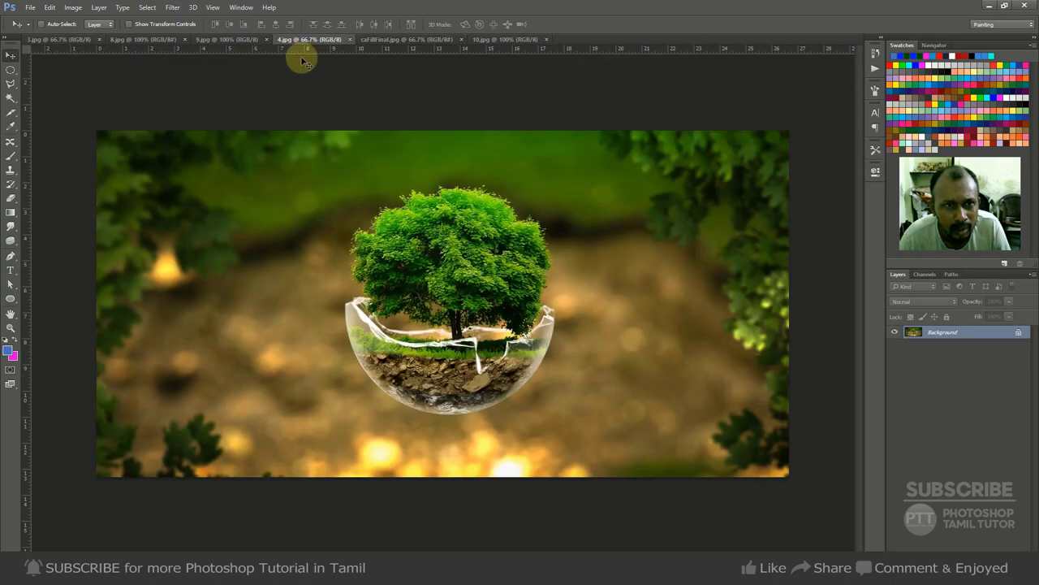
key(ctrl+shift+Tab)
key(ctrl+shift+Tab)
key(ctrl+Tab)
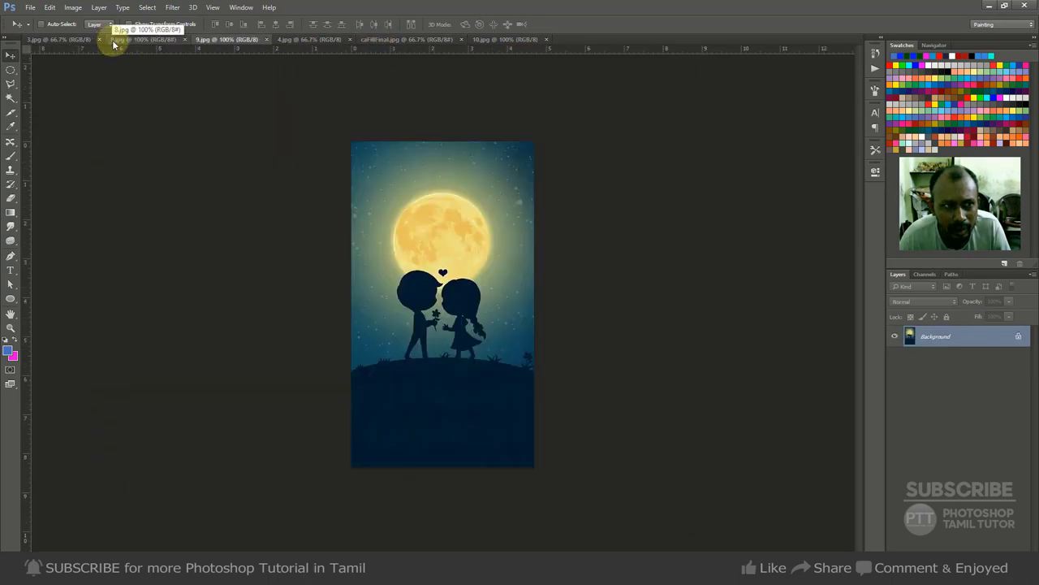
key(ctrl+shift+Tab)
key(ctrl+shift+Tab)
key(ctrl+shift+Tab)
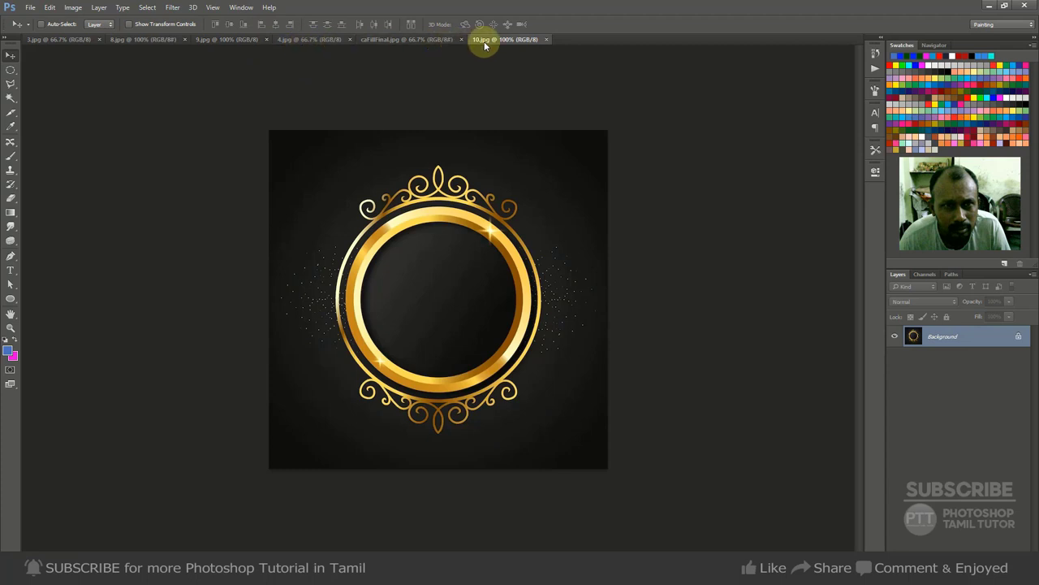
key(ctrl+shift+Tab)
key(ctrl+shift+Tab)
key(ctrl+shift+Tab)
key(ctrl+shift+Tab)
key(ctrl+shift+Tab)
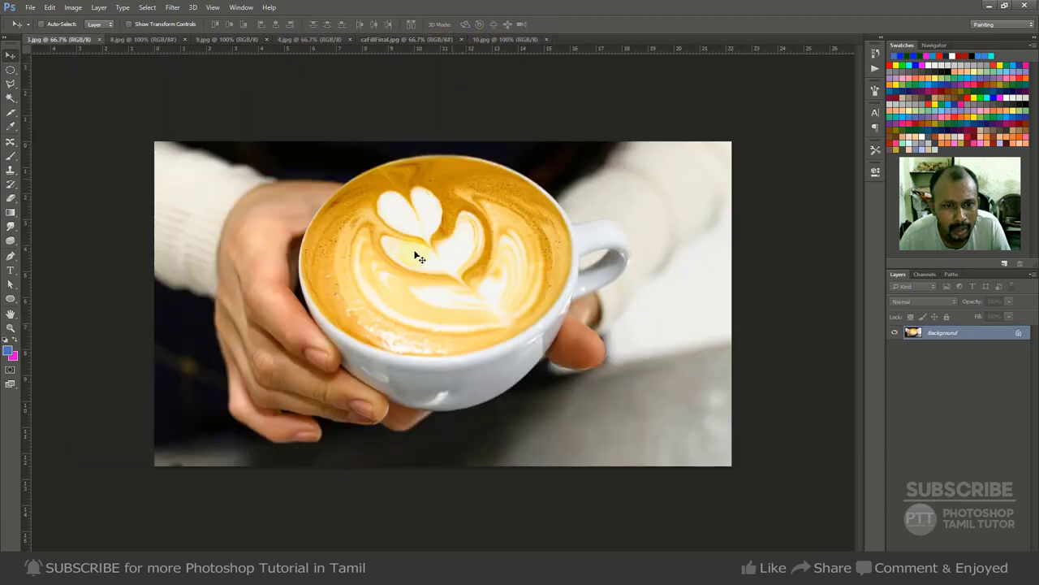
key(ctrl+shift+Tab)
key(ctrl+shift+Tab)
key(ctrl+shift+Tab)
click(241, 7)
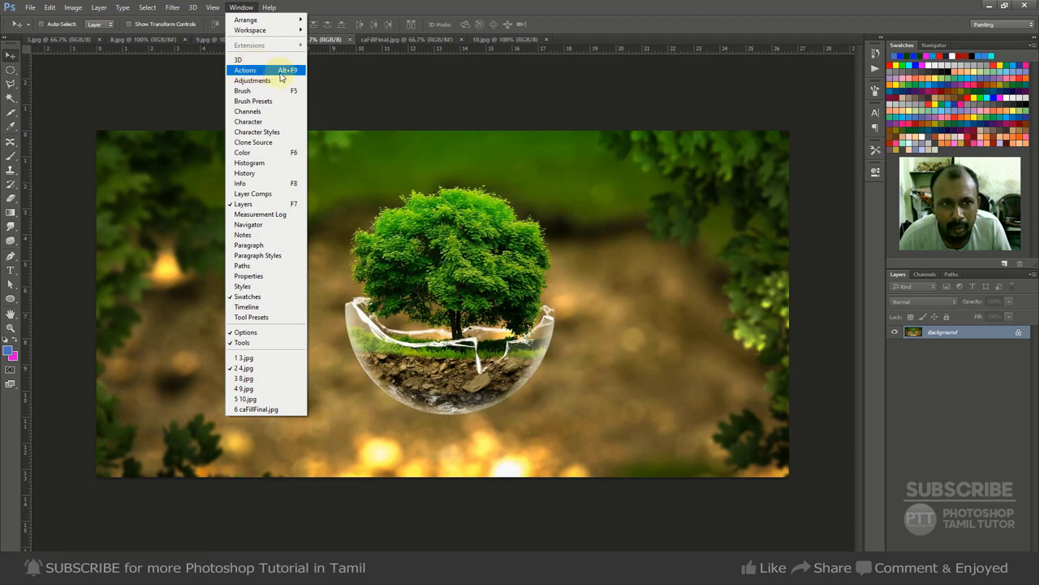
Show Brush Presets with the Brush tool active, closing the floating Brush panel
click(241, 91)
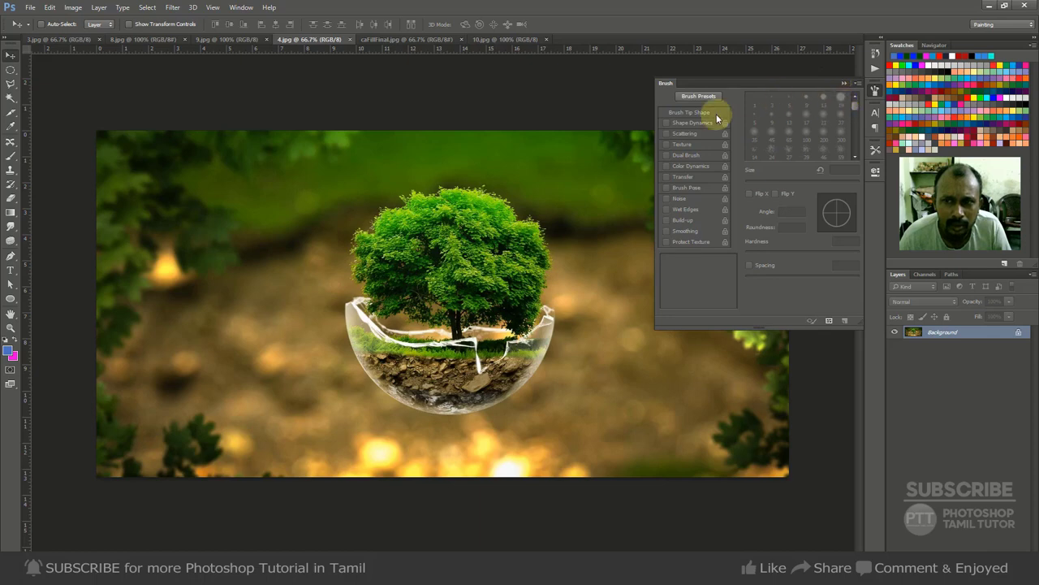
click(700, 95)
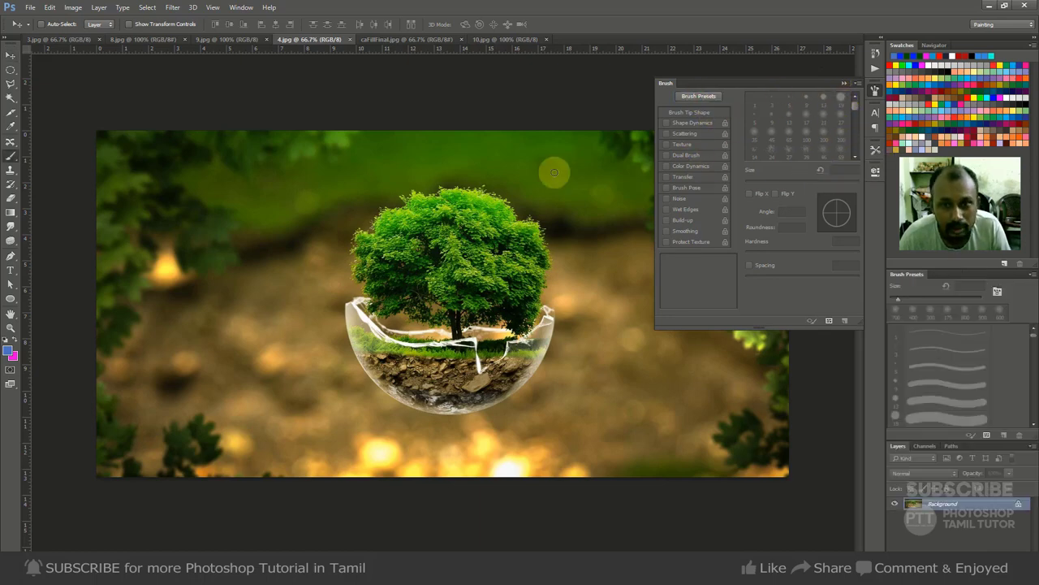
key(b)
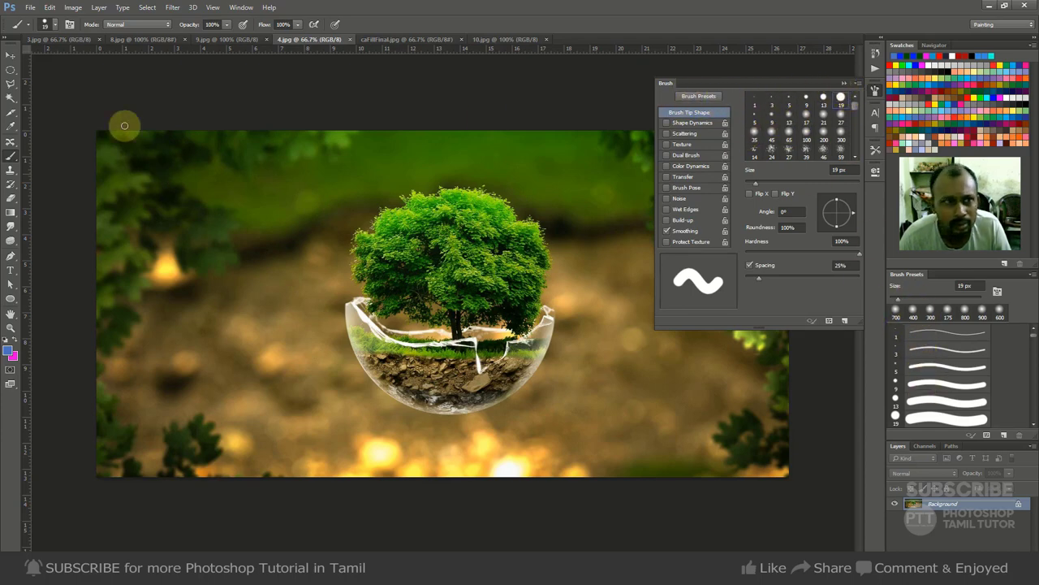
click(844, 84)
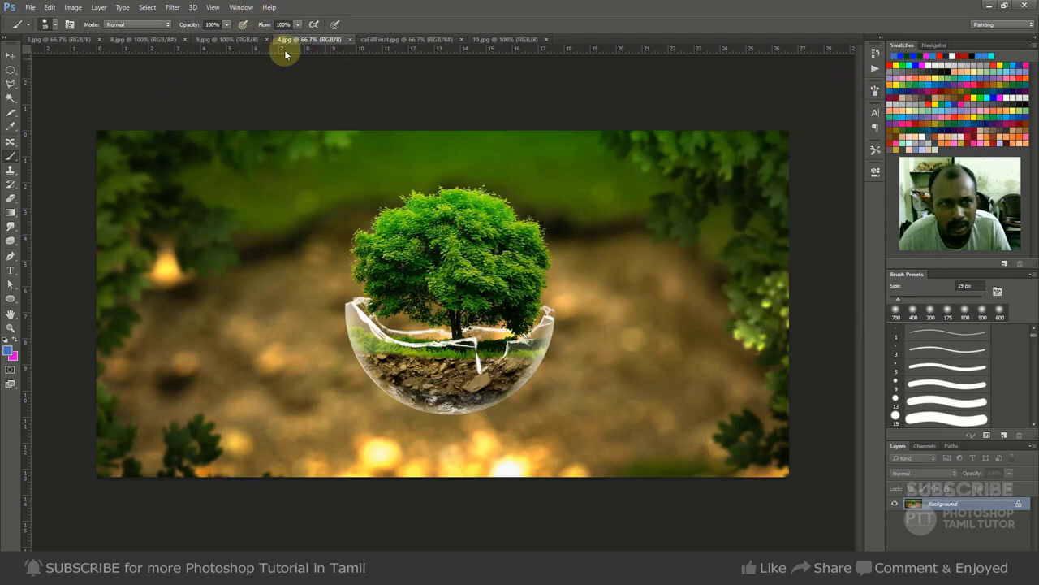
Display the Channels panel showing RGB, Red, Green and Blue for 4.jpg
click(241, 8)
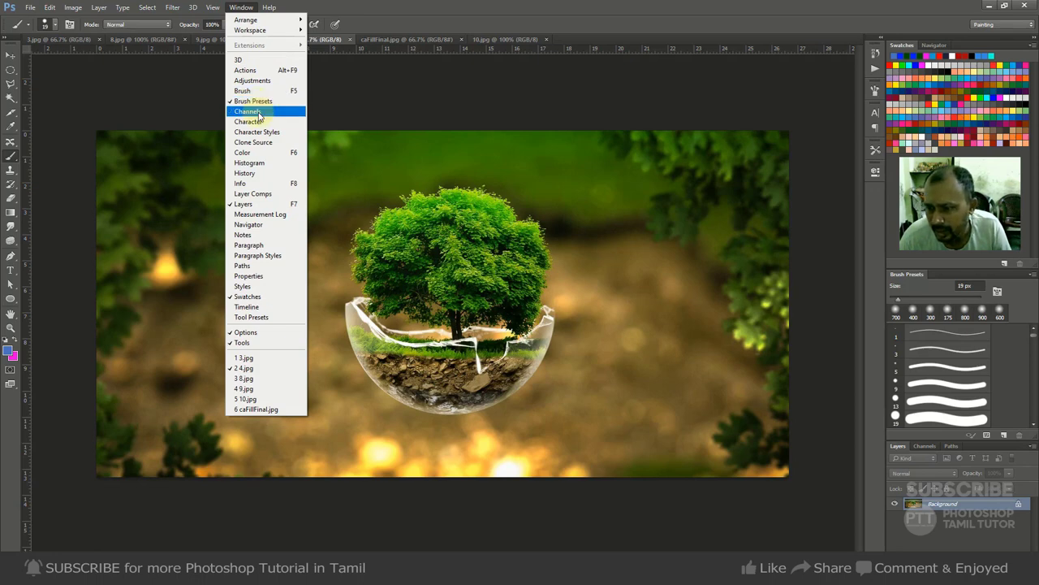
click(921, 446)
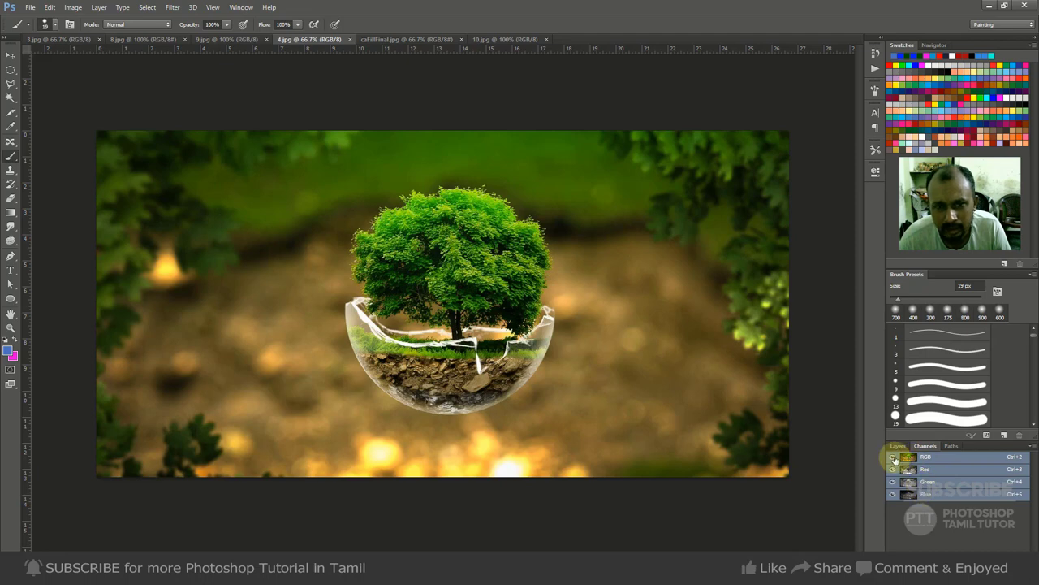
click(241, 8)
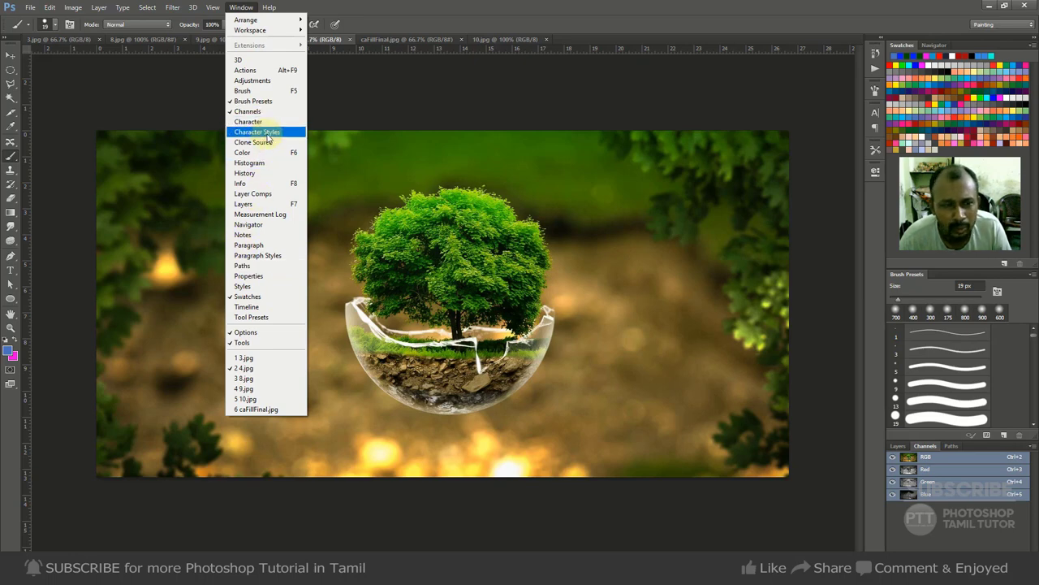
Open the Character panel, check the Paragraph tab, then return to Character's 90 pt settings
click(875, 113)
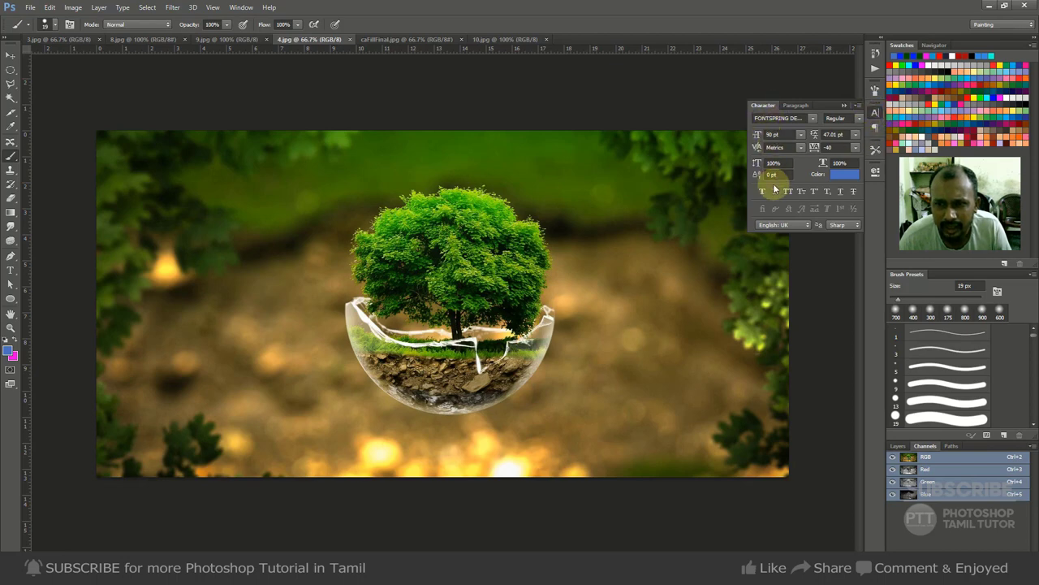
click(796, 106)
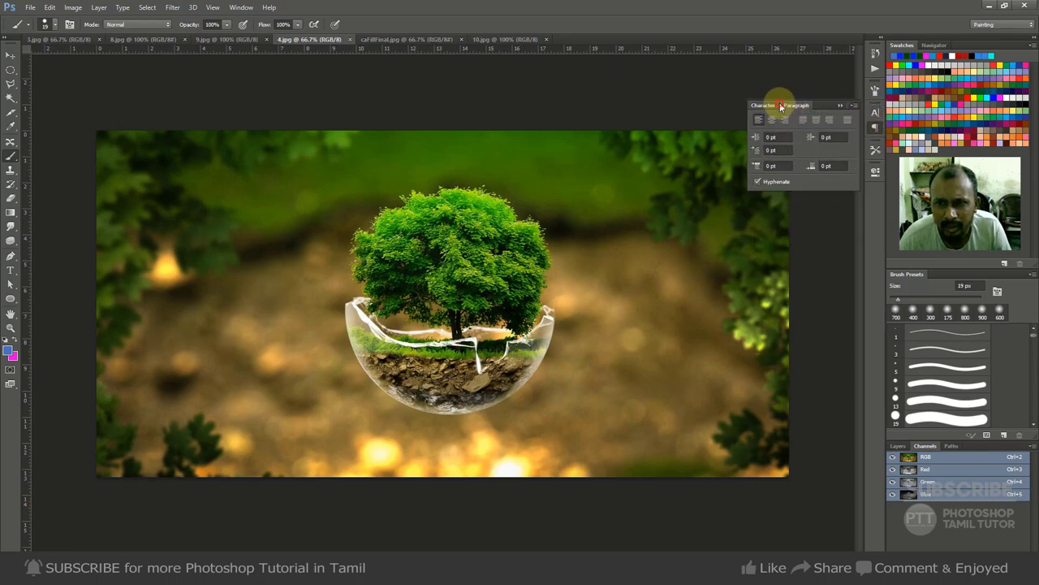
click(781, 106)
click(241, 7)
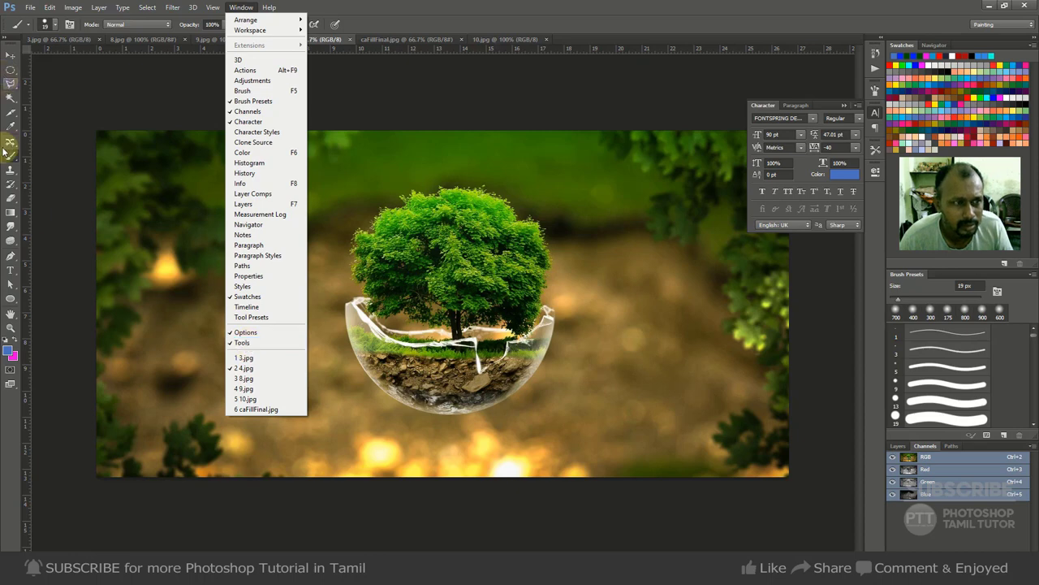
click(235, 343)
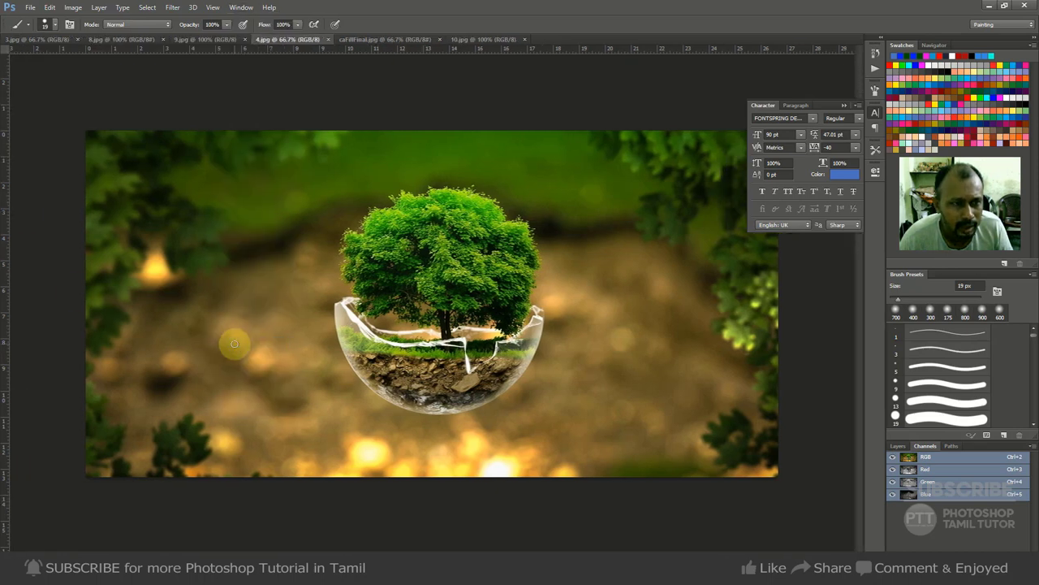
click(241, 7)
click(249, 342)
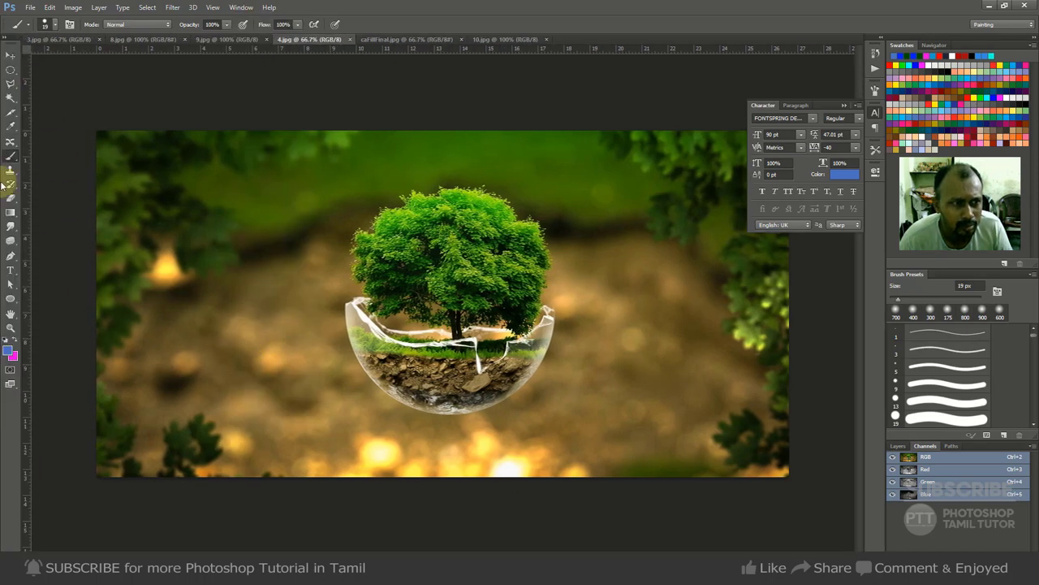
click(241, 8)
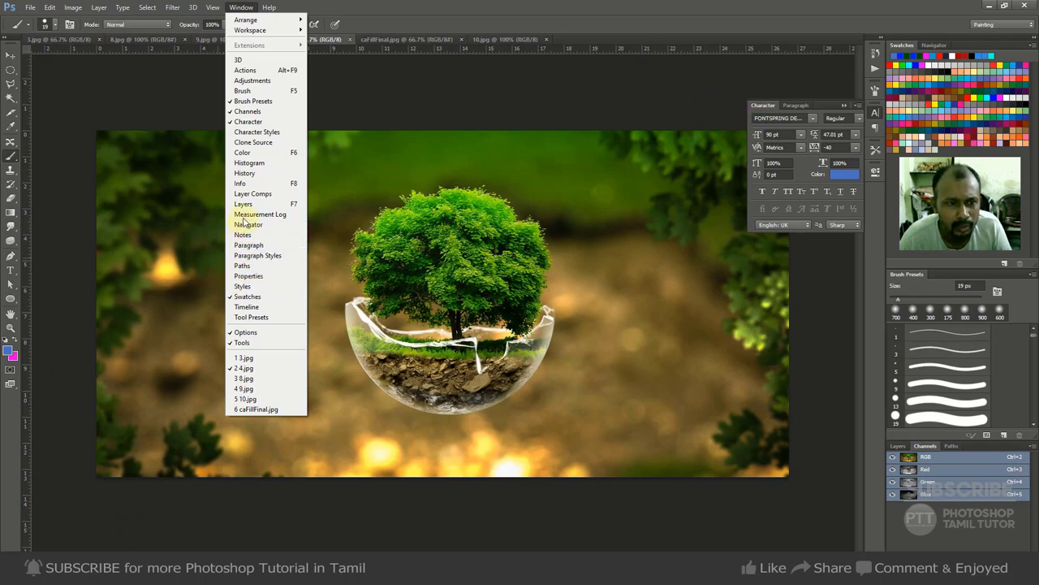
Open the Info panel, view its Histogram and colour readouts, then close it
click(241, 183)
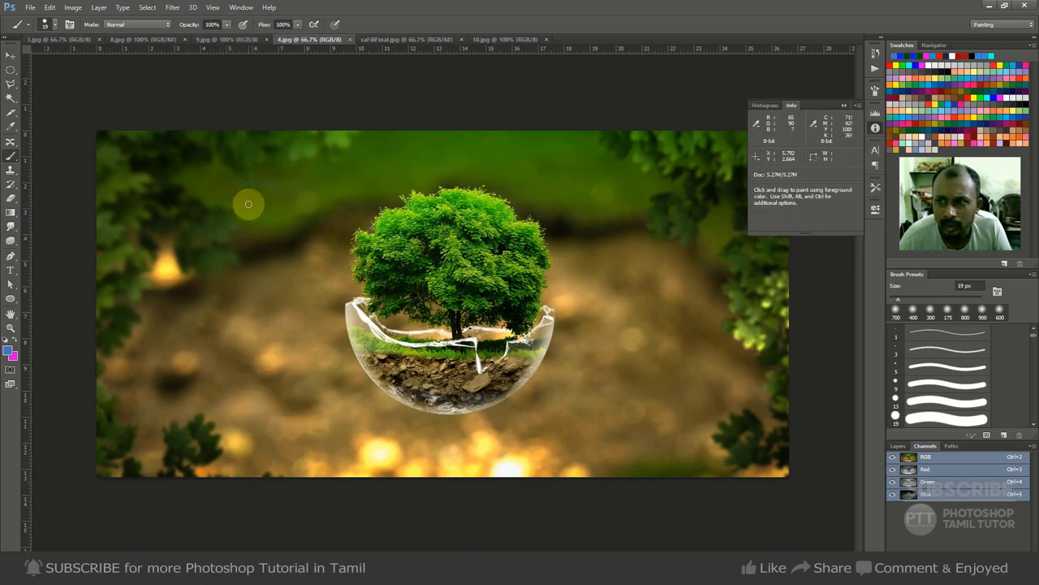
click(771, 106)
click(797, 106)
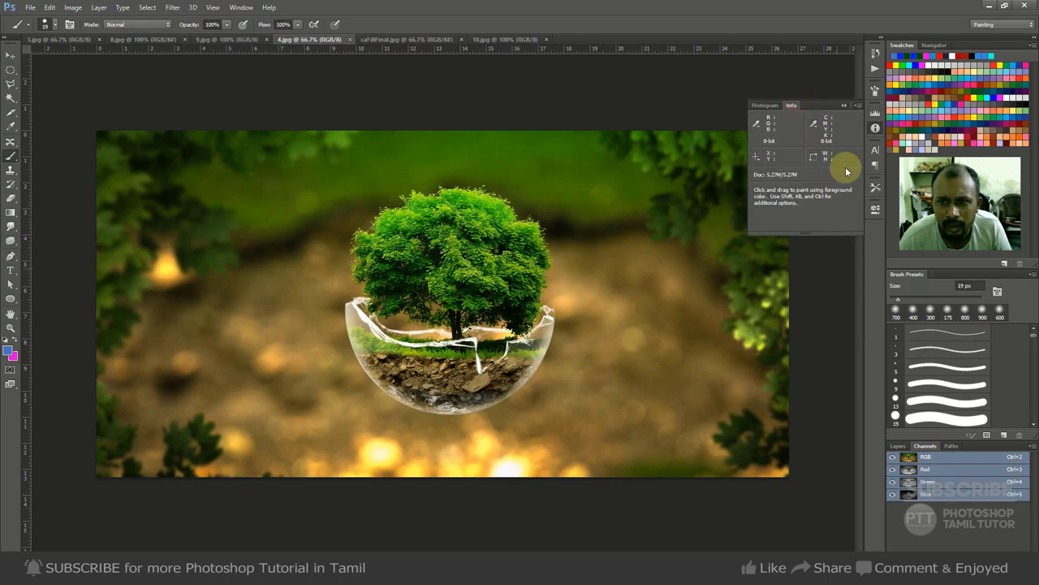
click(847, 105)
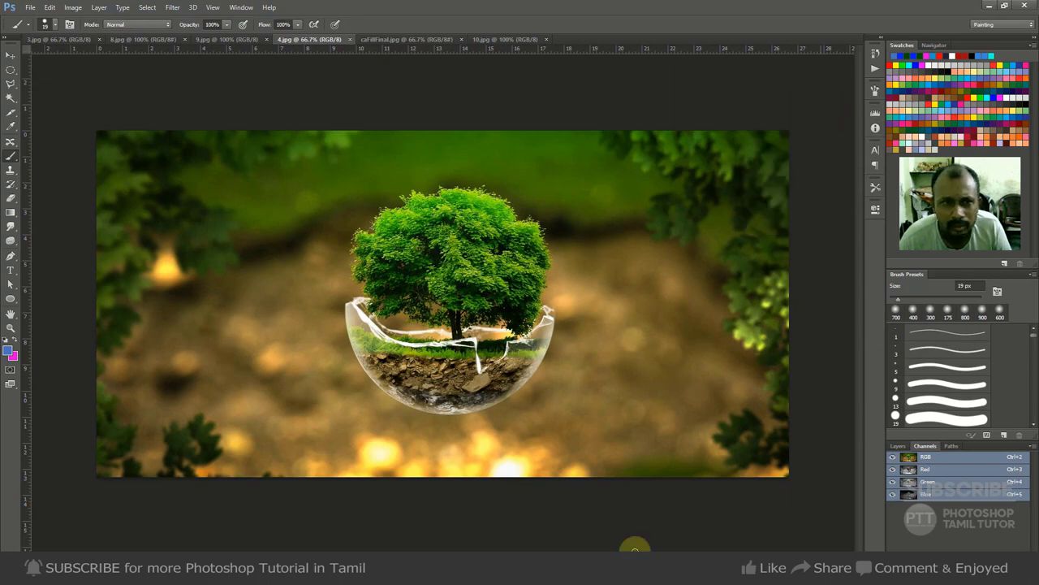
click(242, 8)
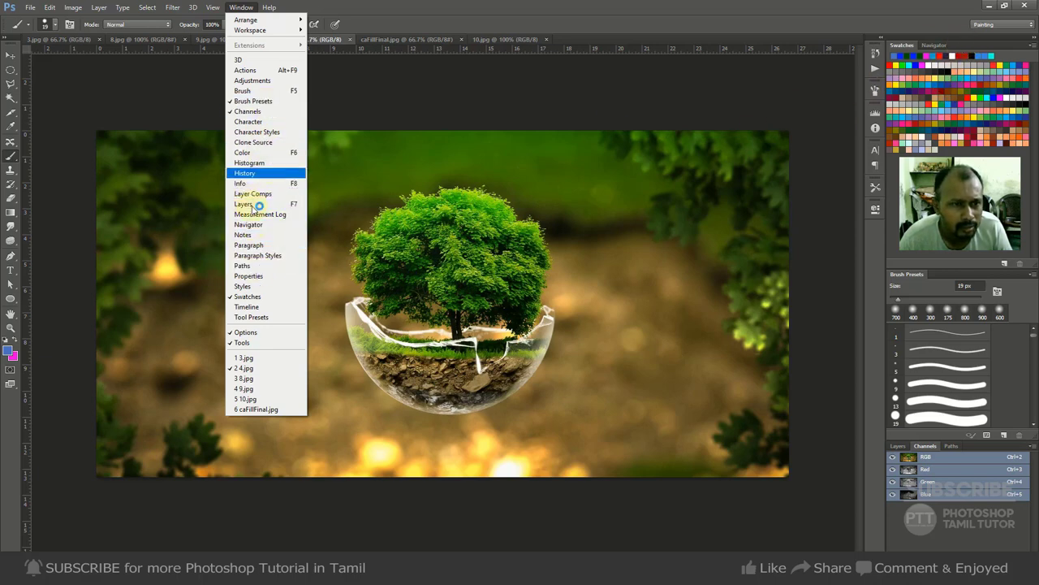
Browse the Layer, Filter and Edit menus, then dismiss the Edit menu without choosing anything
mouse_move(260, 19)
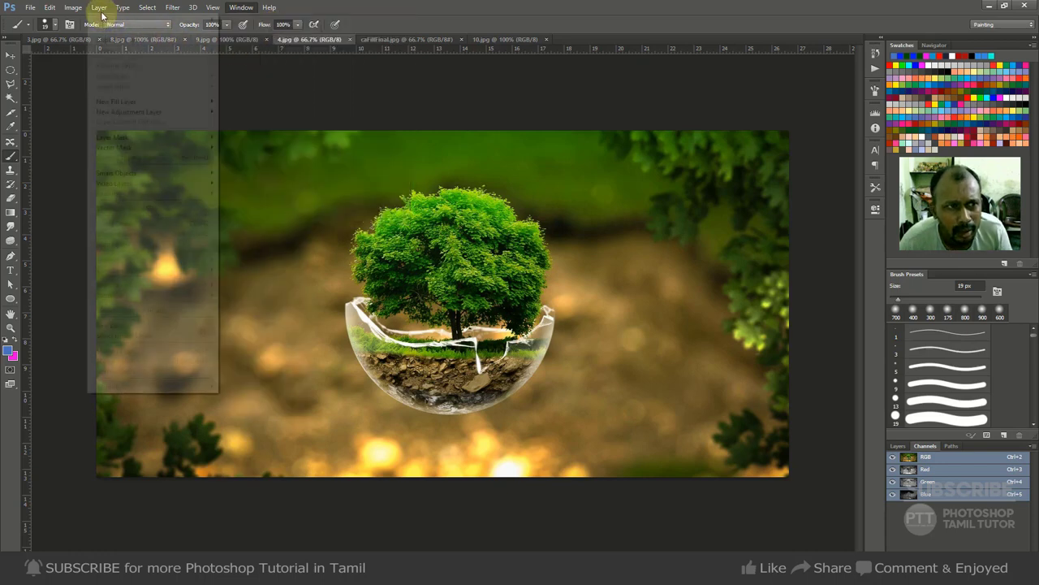
mouse_move(172, 9)
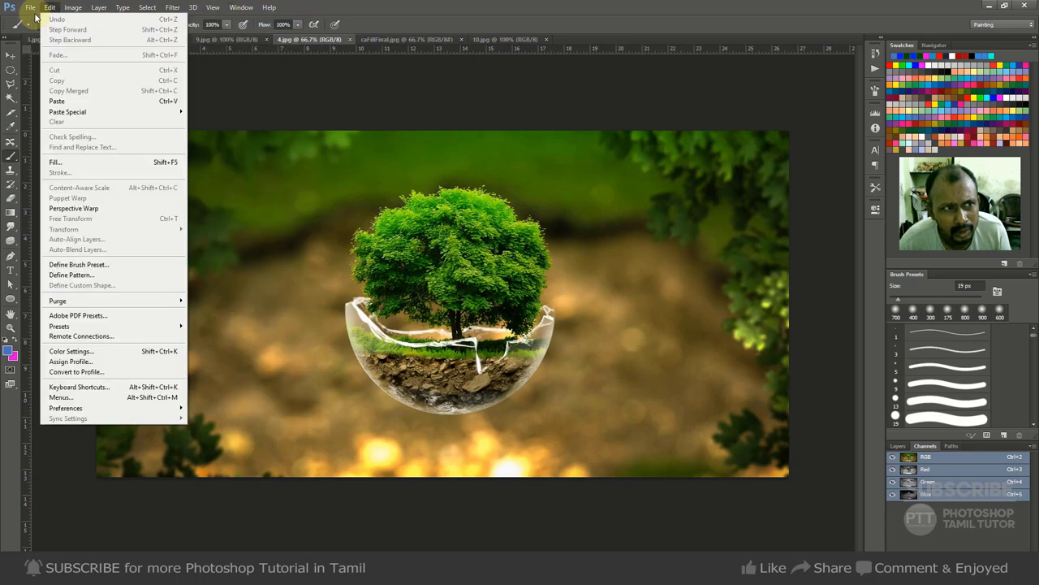
mouse_move(47, 10)
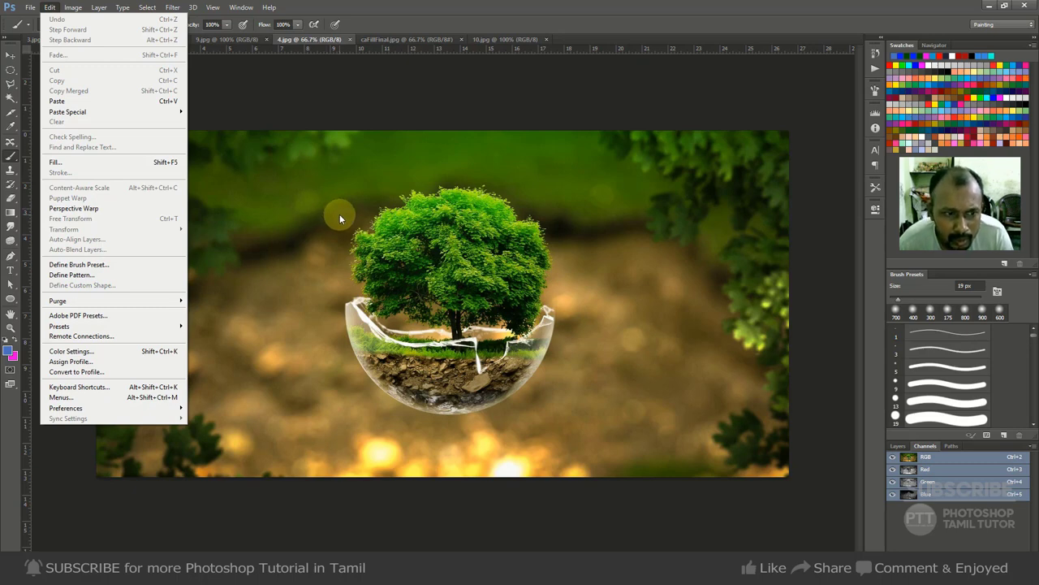
click(490, 268)
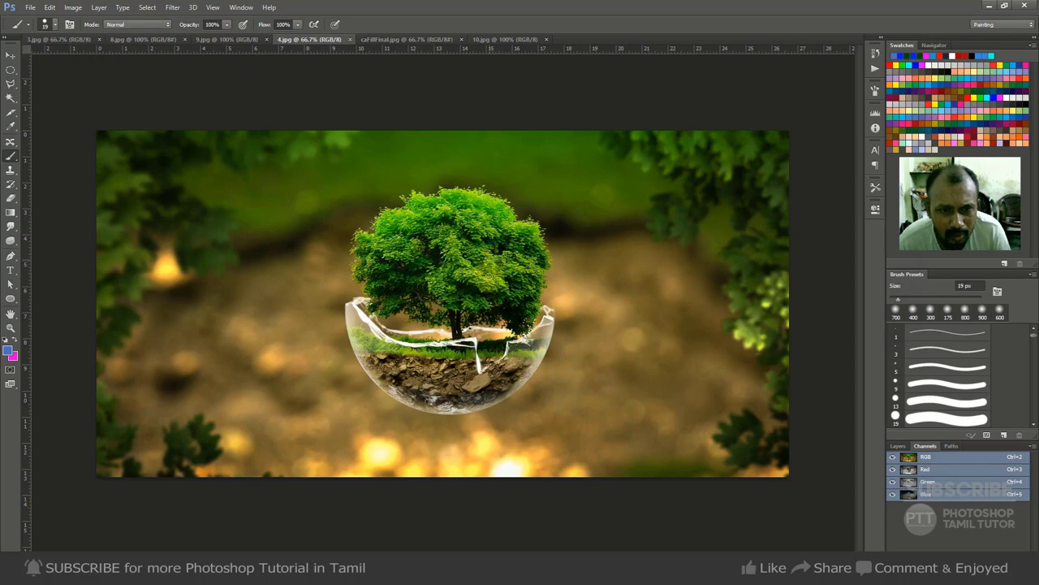